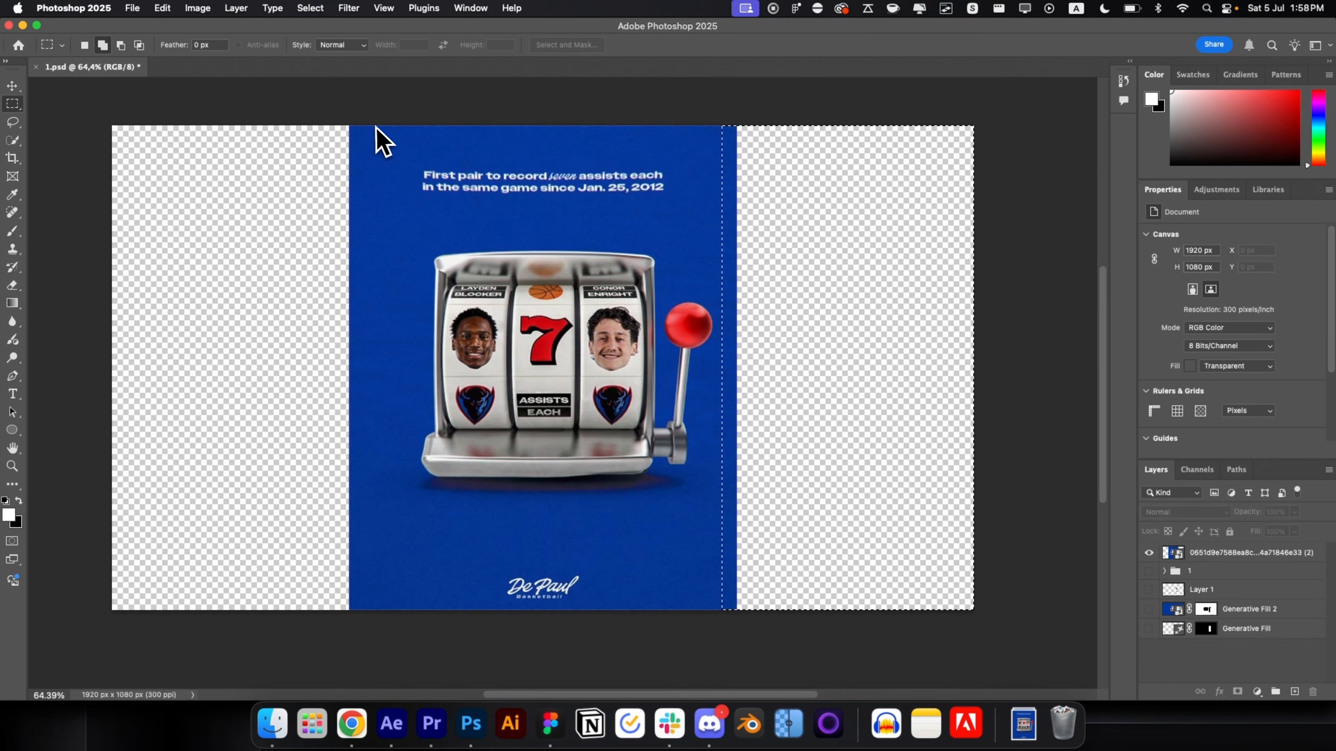
# Add the transparent area beside the poster to the existing selection, overlapping the blue edge, and extend the background using Generative Fill without a prompt
pyautogui.moveTo(376, 127); pyautogui.dragTo(23, 620)
pyautogui.moveTo(1037, 430); pyautogui.dragTo(423, 450)
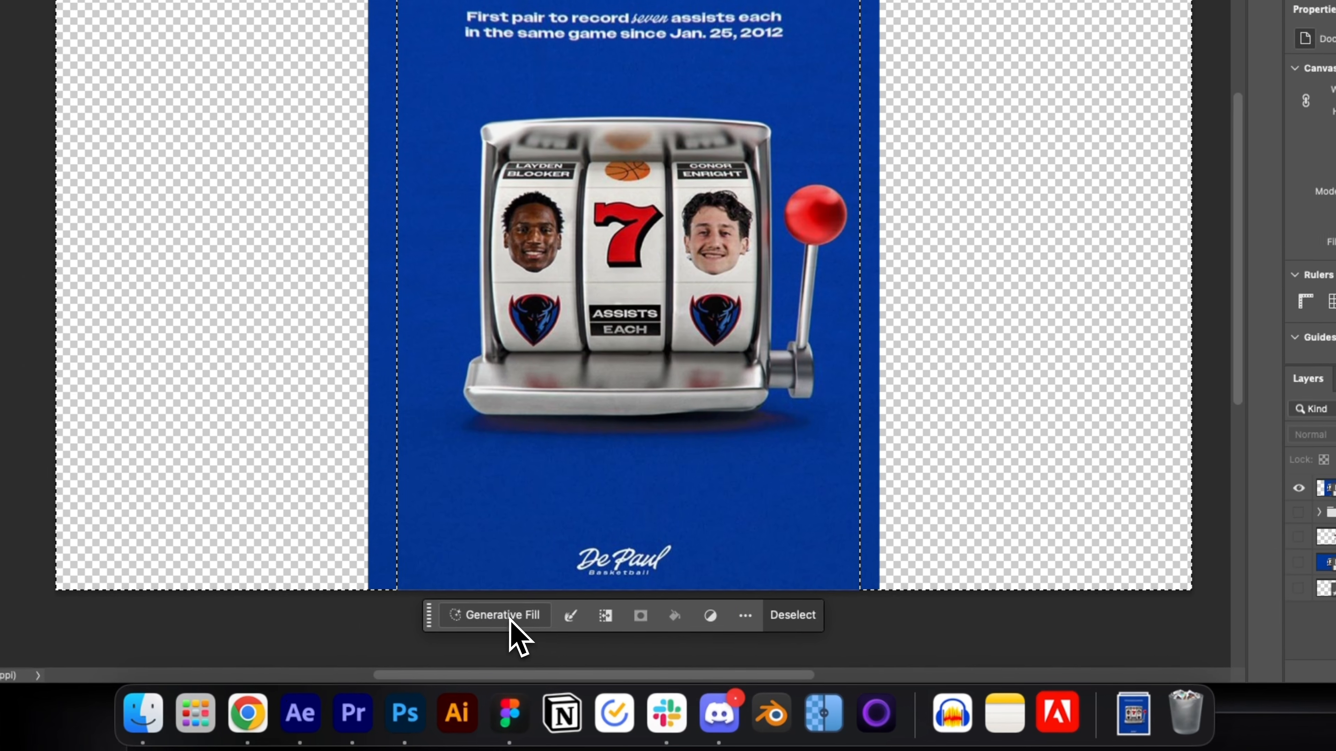
pyautogui.click(544, 648)
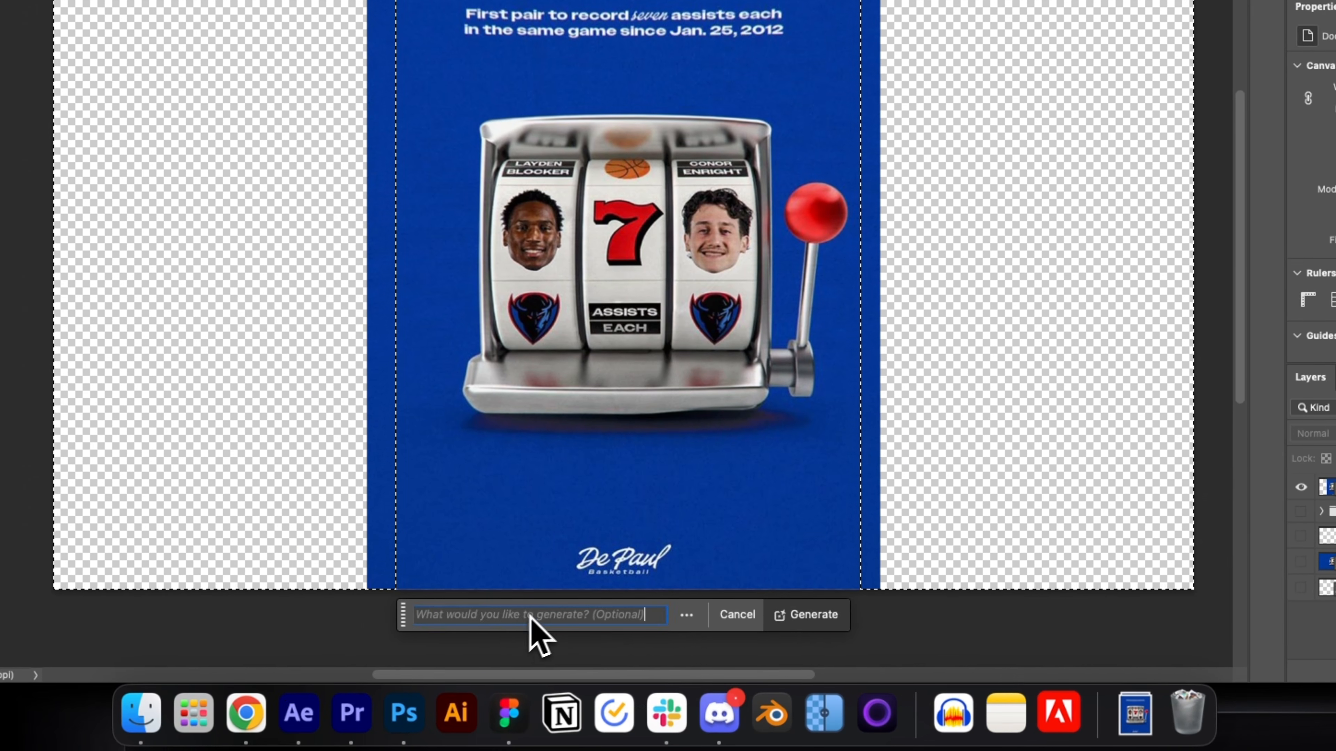
pyautogui.click(814, 616)
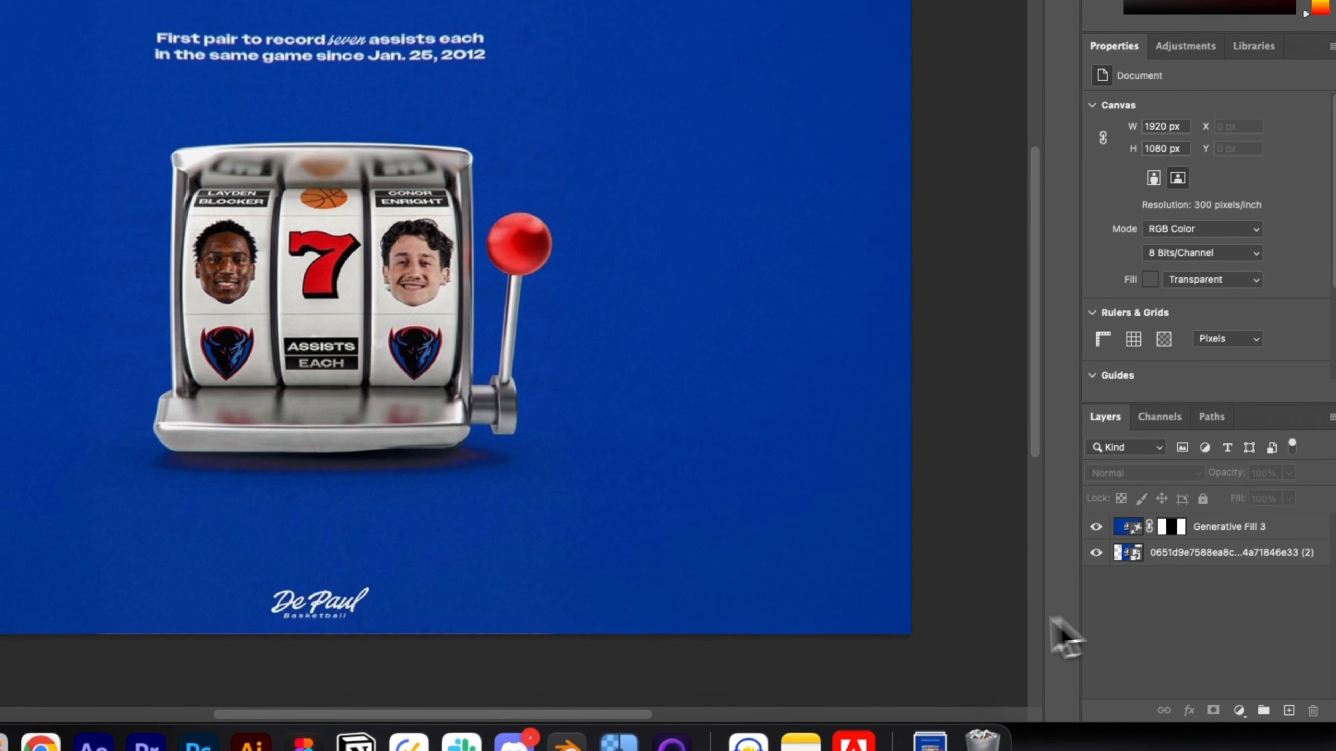
# Convert the Generative Fill 3 layer and the original poster layer into one smart object
pyautogui.keyDown('shift'); pyautogui.click(1305, 522); pyautogui.keyUp('shift')
pyautogui.rightClick(1264, 571)
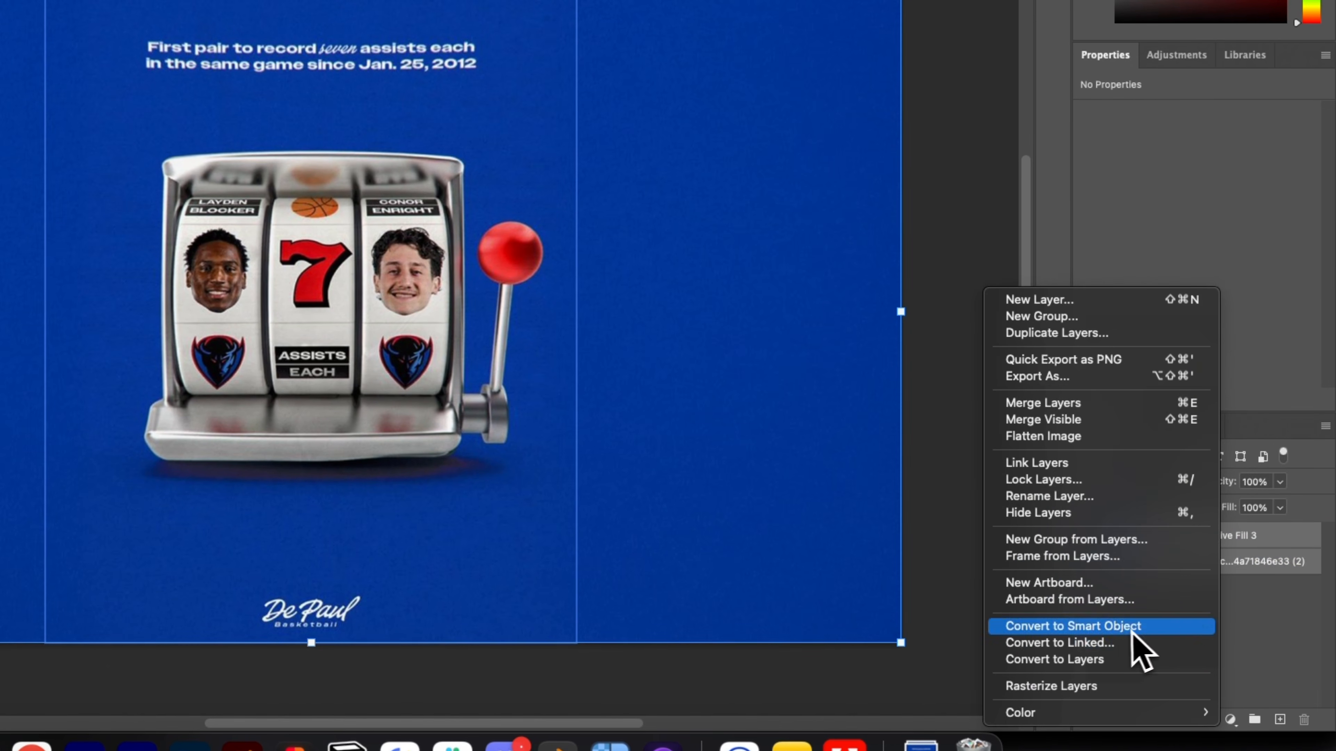
pyautogui.click(1138, 643)
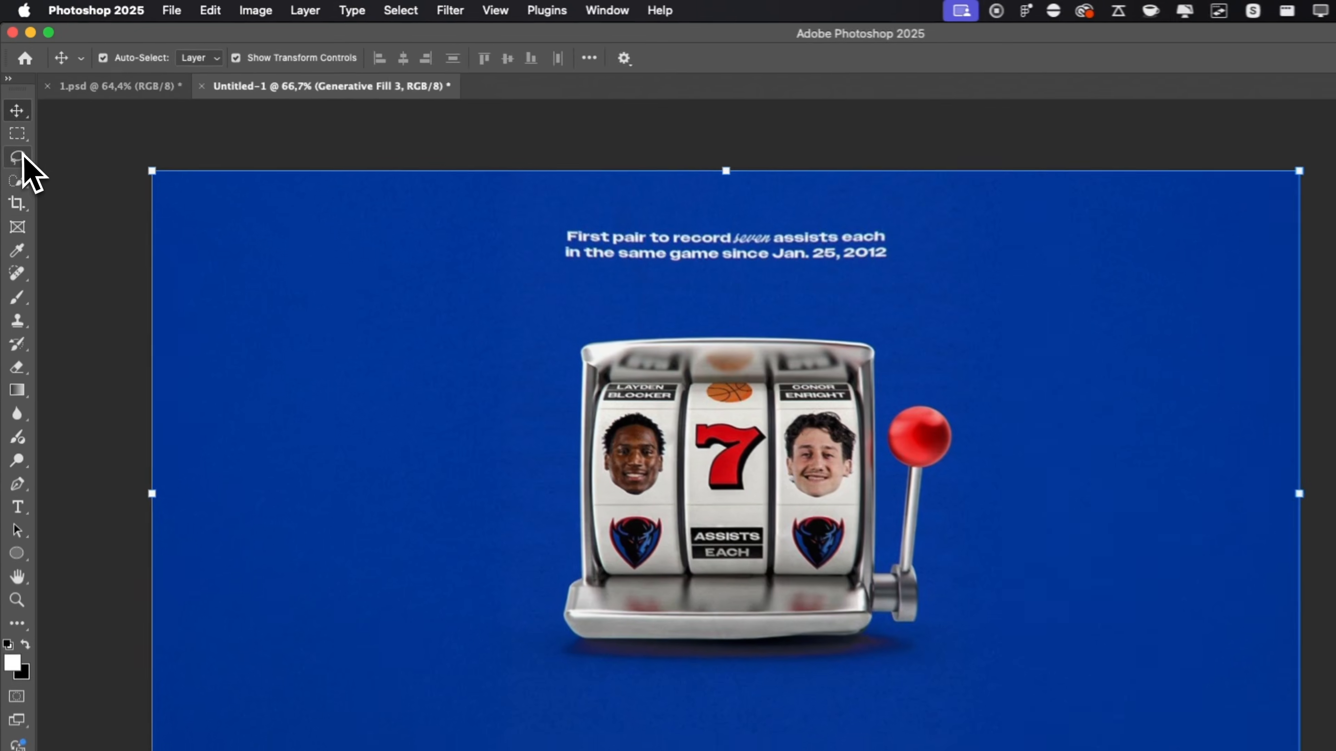
# Lasso the headline above the slot machine and the De Paul logo below it, and remove both using Generative Fill without a prompt
pyautogui.click(13, 121)
pyautogui.moveTo(725, 286)
pyautogui.mouseDown()
pyautogui.moveTo(367, 269)
pyautogui.moveTo(668, 179)
pyautogui.moveTo(773, 306)
pyautogui.mouseUp()
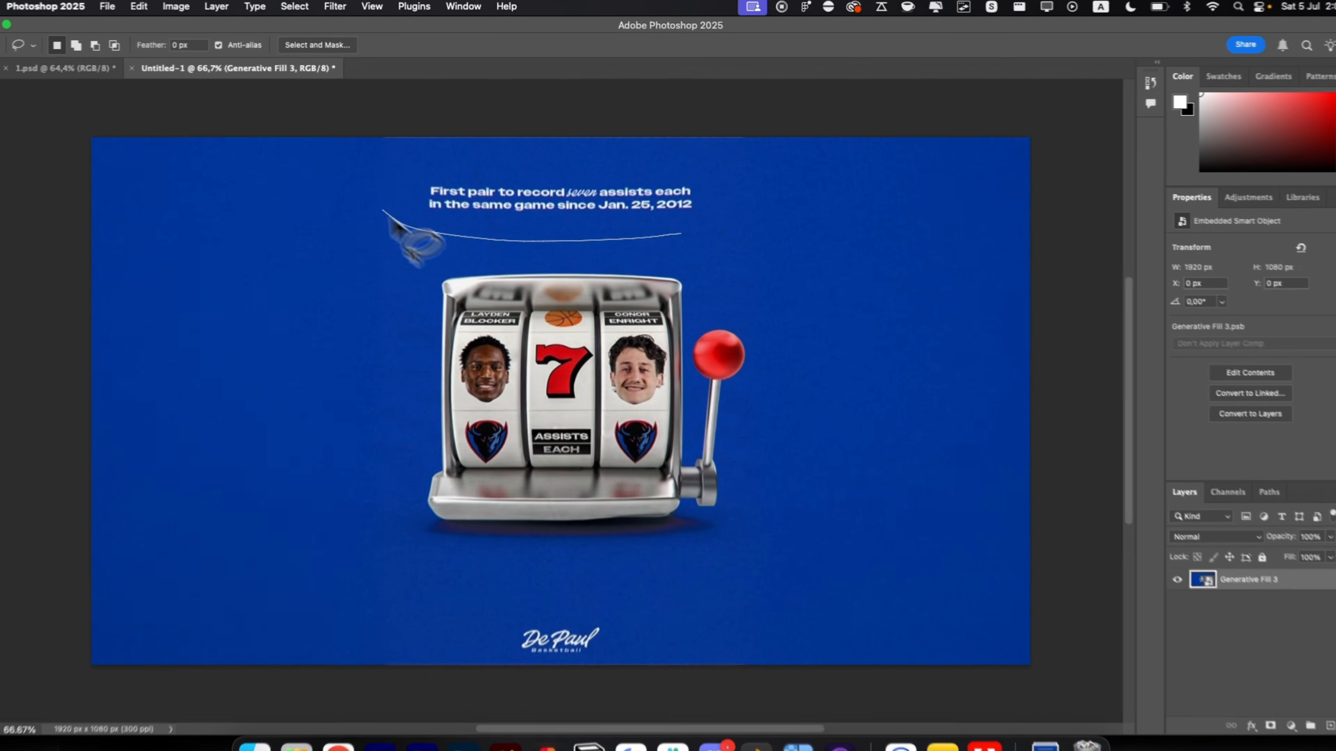
pyautogui.moveTo(721, 237); pyautogui.dragTo(631, 226)
pyautogui.moveTo(584, 562); pyautogui.dragTo(590, 586)
pyautogui.click(581, 649)
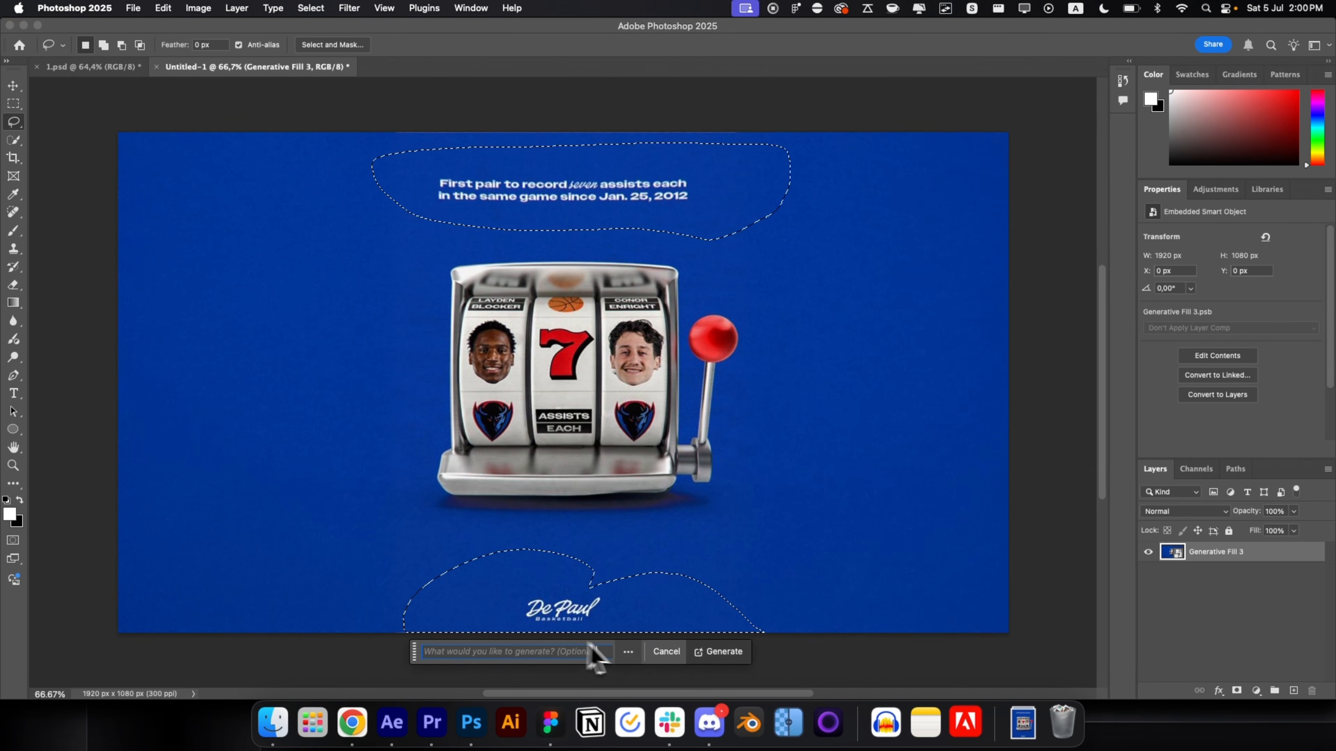
pyautogui.click(707, 648)
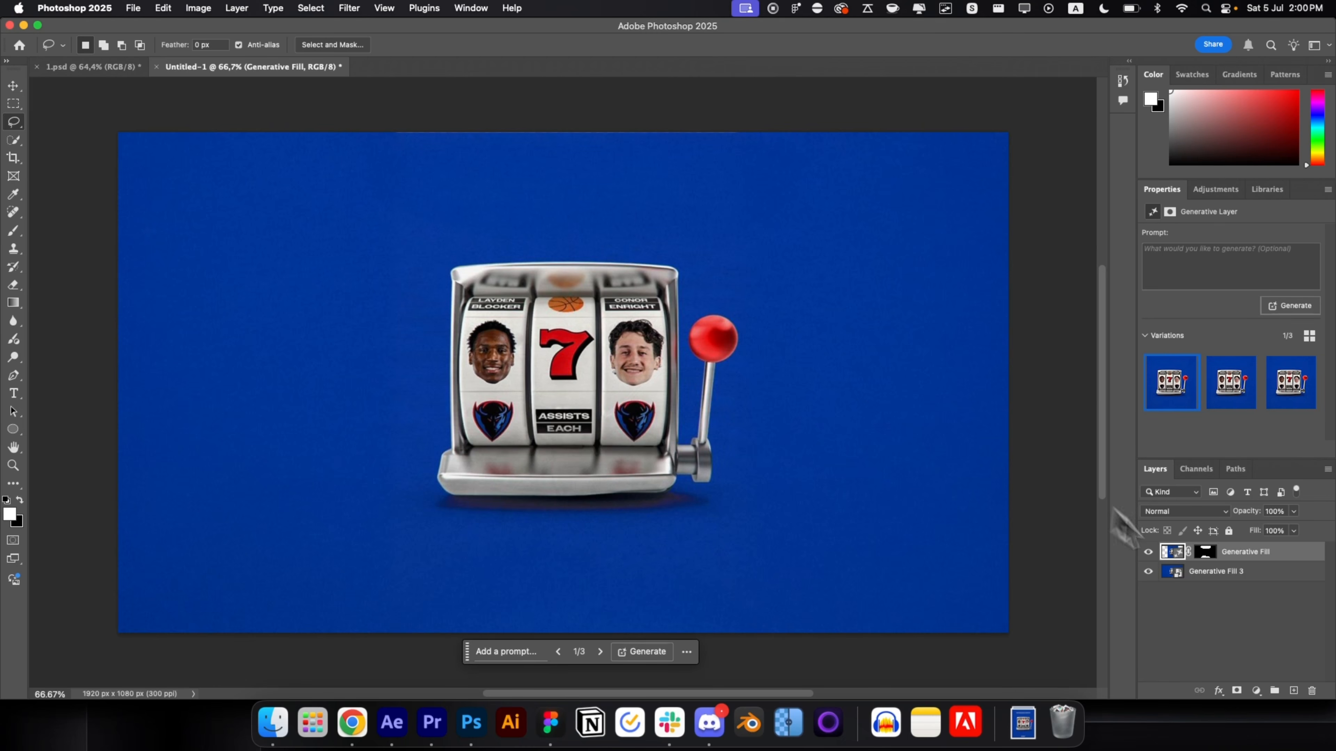
# Convert the Generative Fill and Generative Fill 3 layers into one smart object
pyautogui.click(1221, 597)
pyautogui.click(1244, 572)
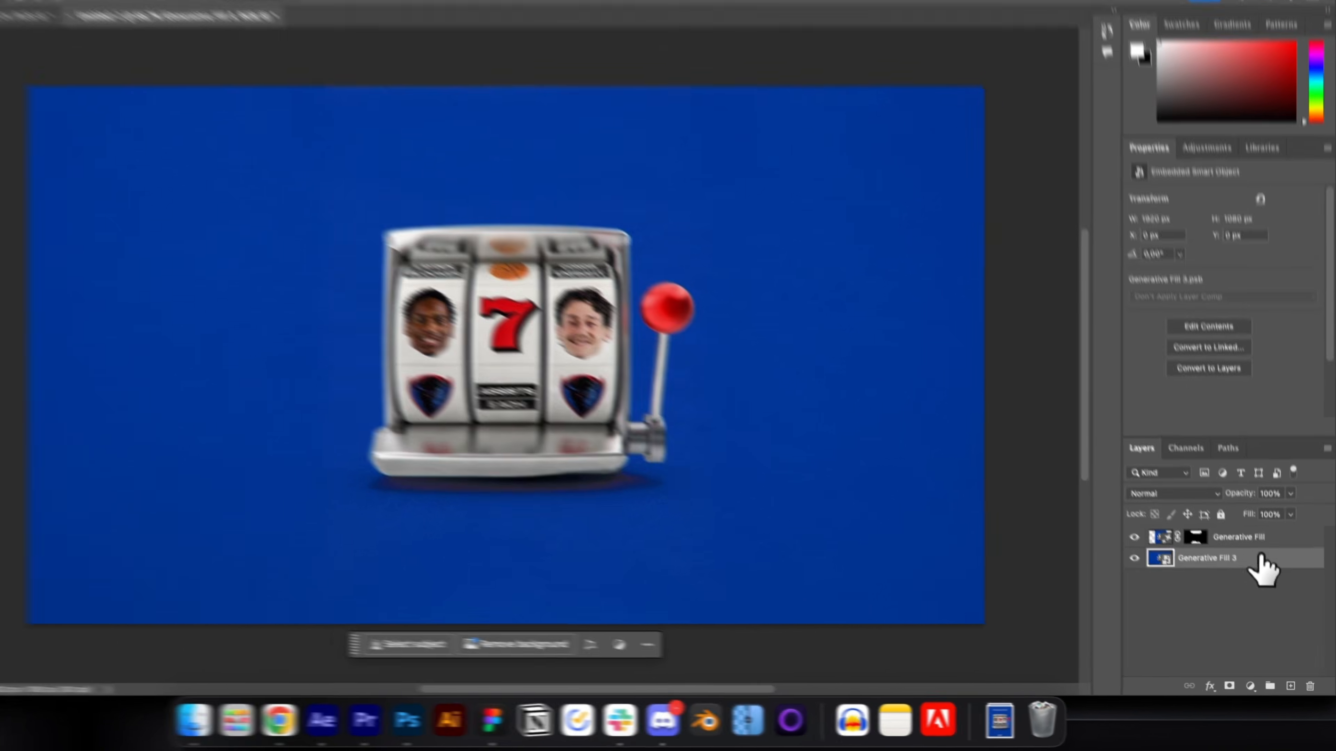
pyautogui.rightClick(1243, 572)
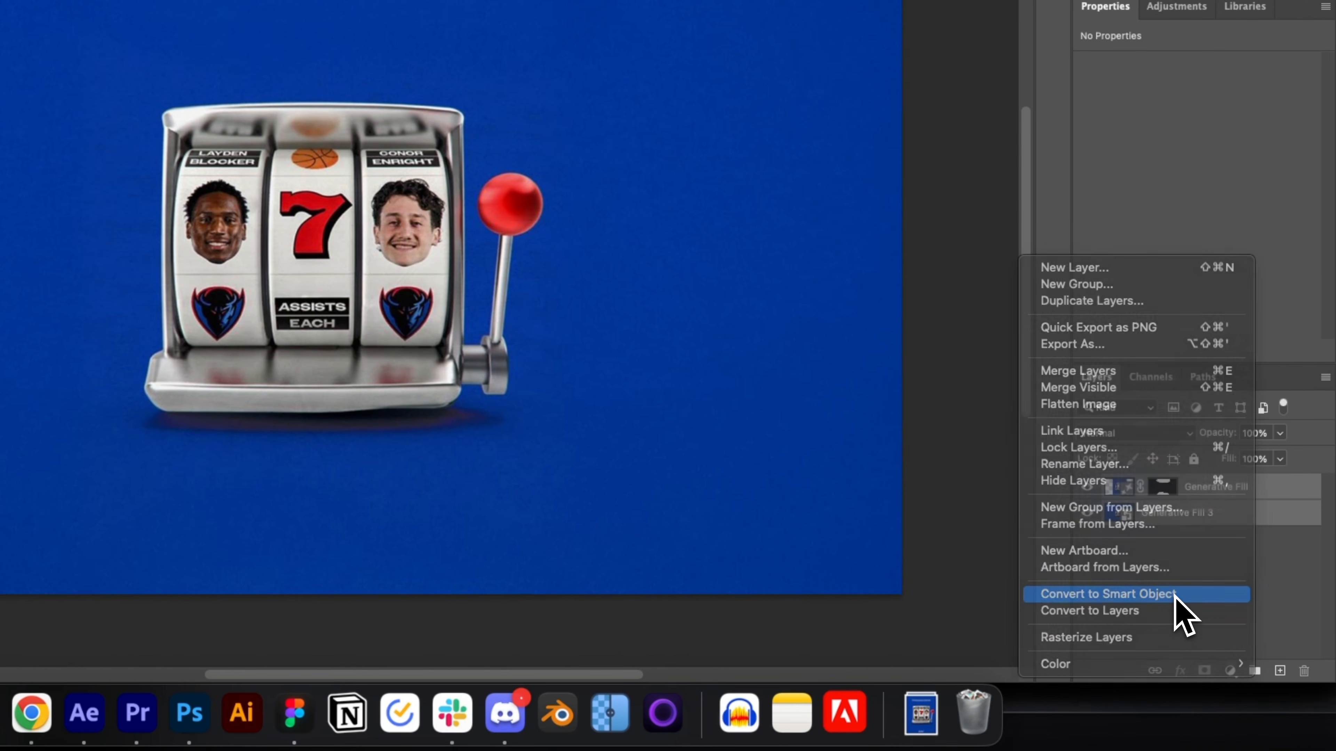
pyautogui.click(1130, 594)
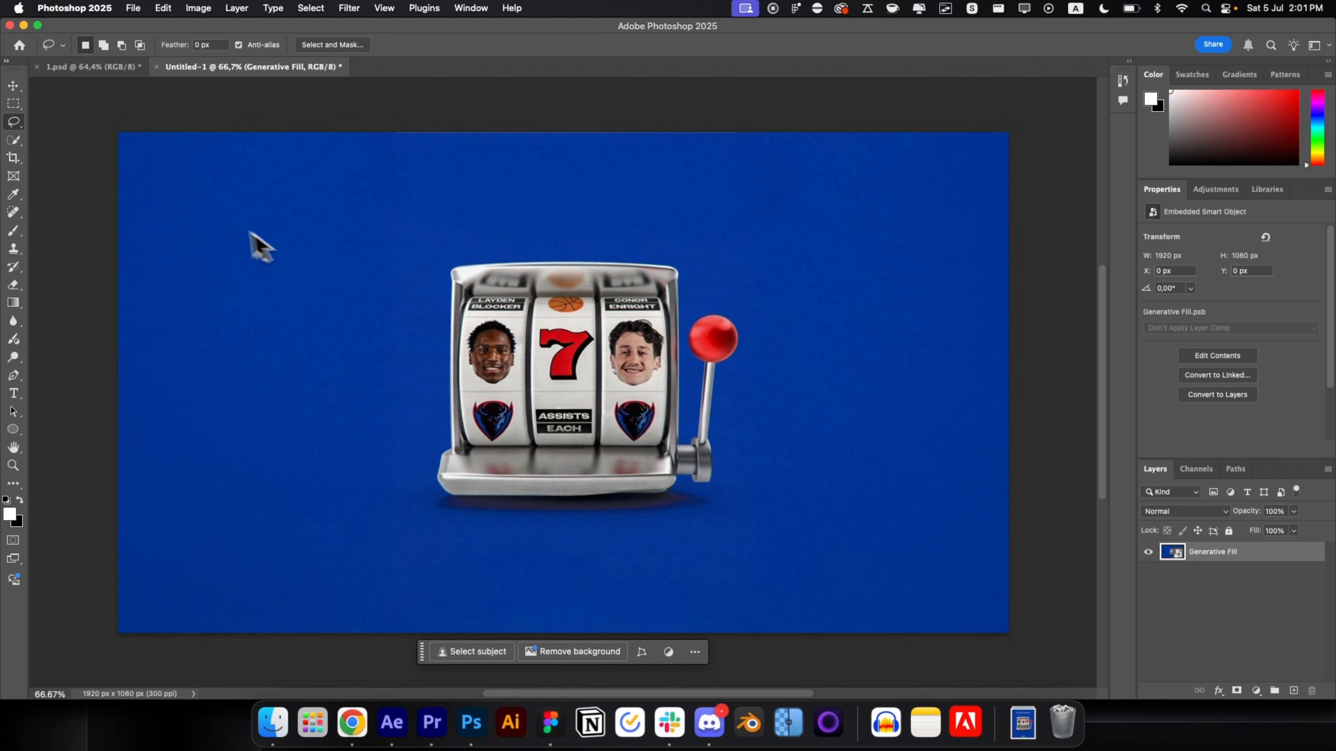
# Select all three white reels of the slot machine with the Quick Selection tool, keeping the metal frame above them out of the selection
pyautogui.hotkey('shift', 'w')
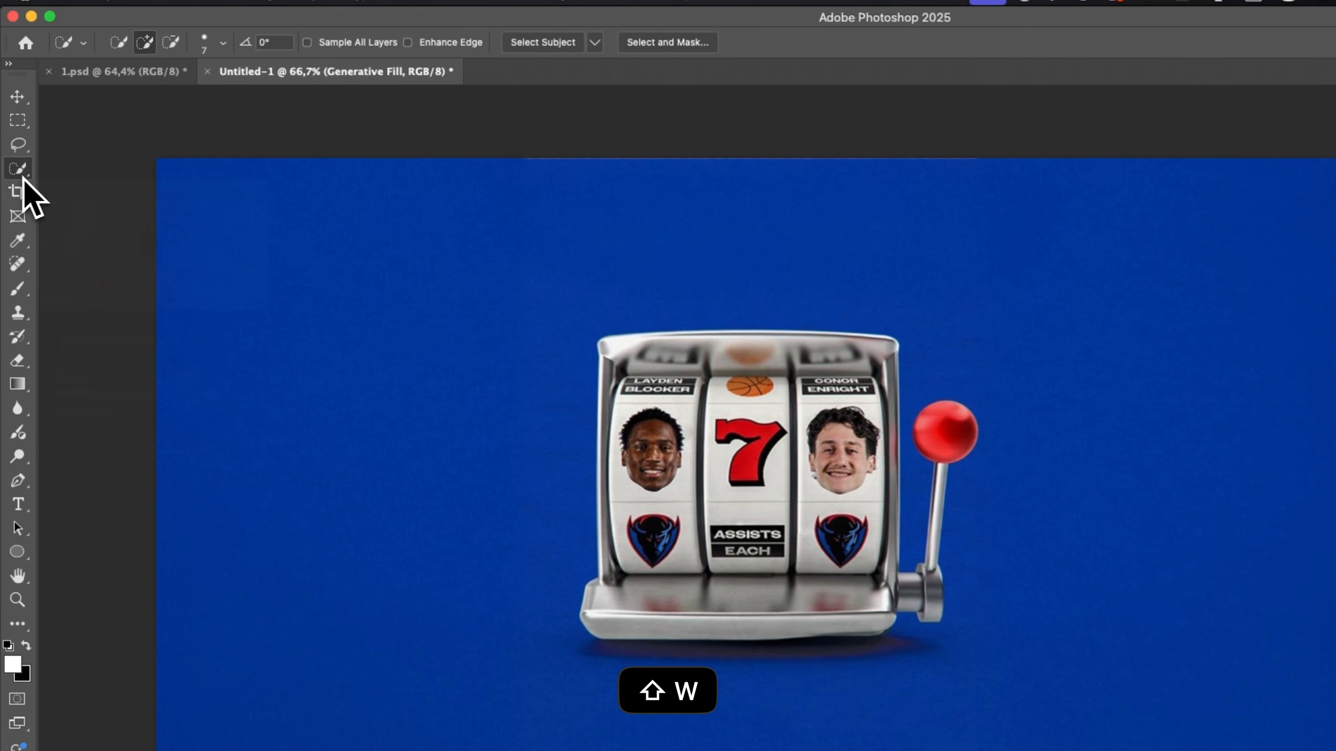
pyautogui.scroll(10, 674, 487)
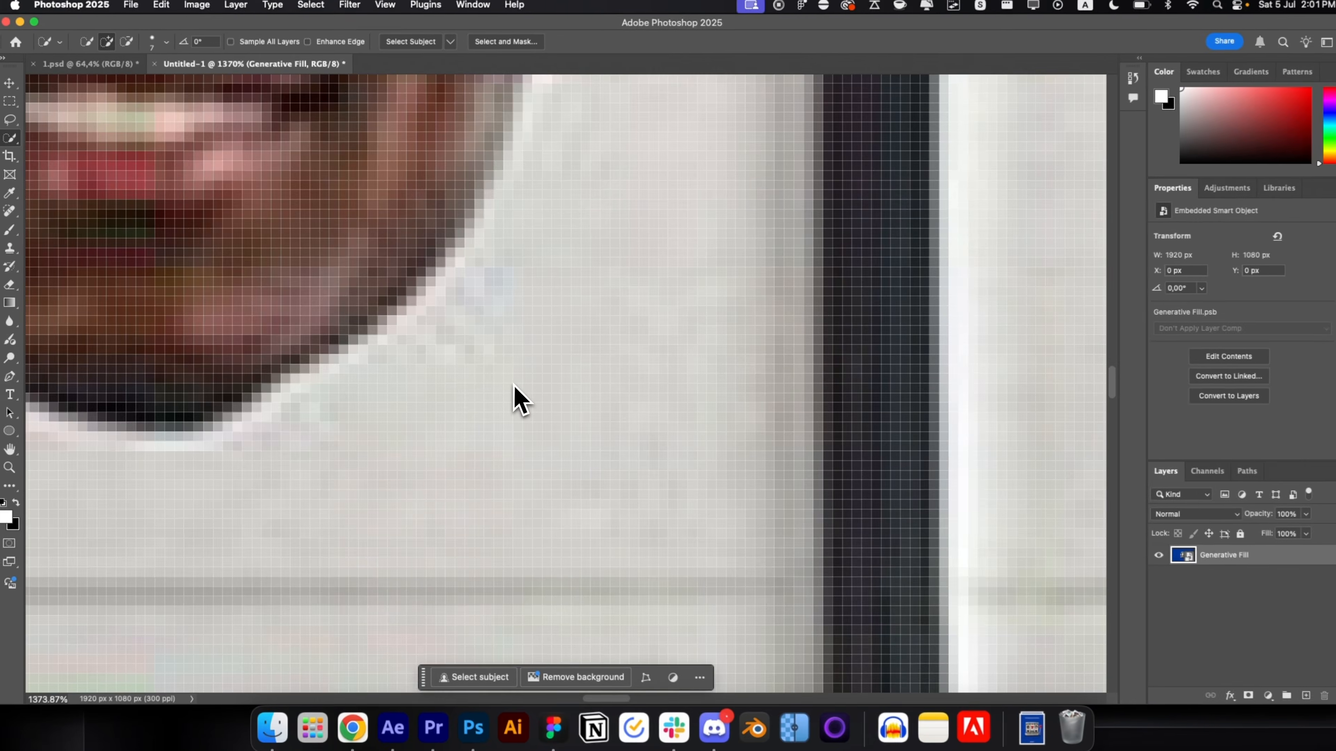
pyautogui.scroll(-5, 515, 388)
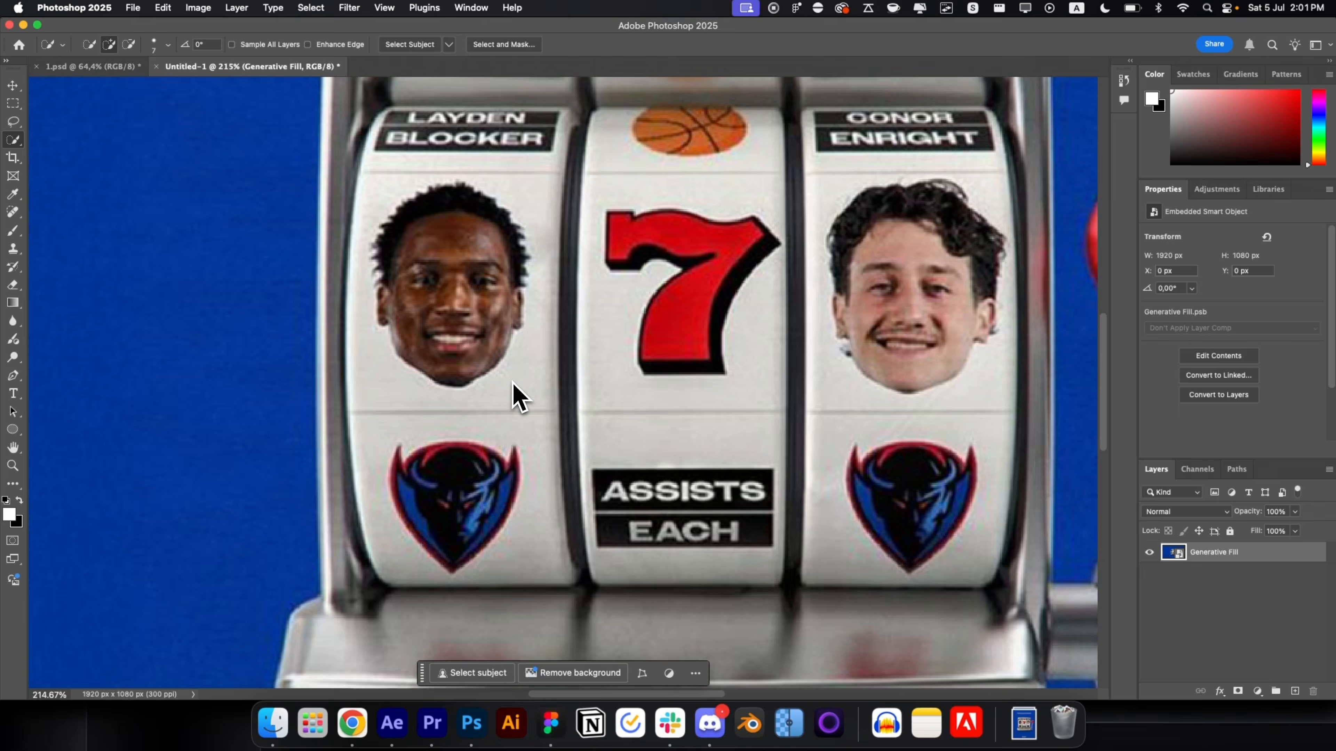
pyautogui.moveTo(471, 442); pyautogui.dragTo(476, 464)
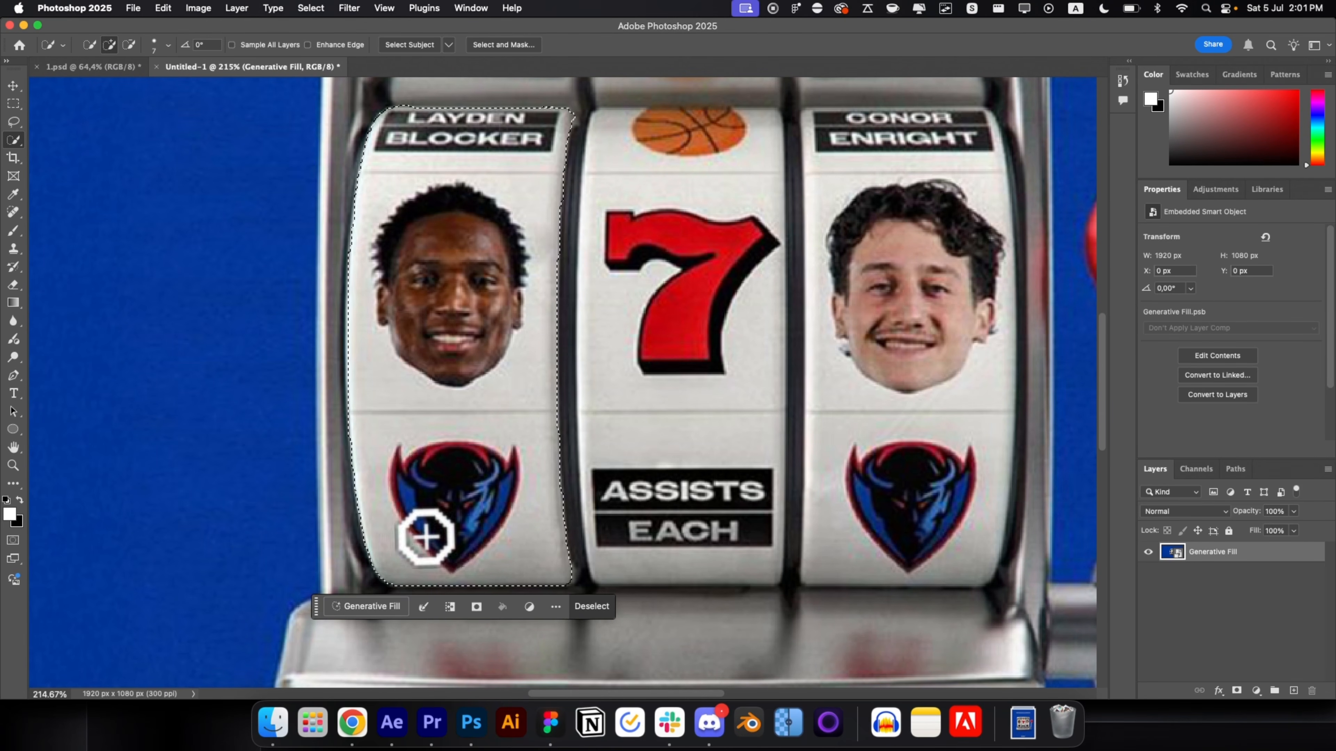
pyautogui.moveTo(630, 134); pyautogui.dragTo(667, 307)
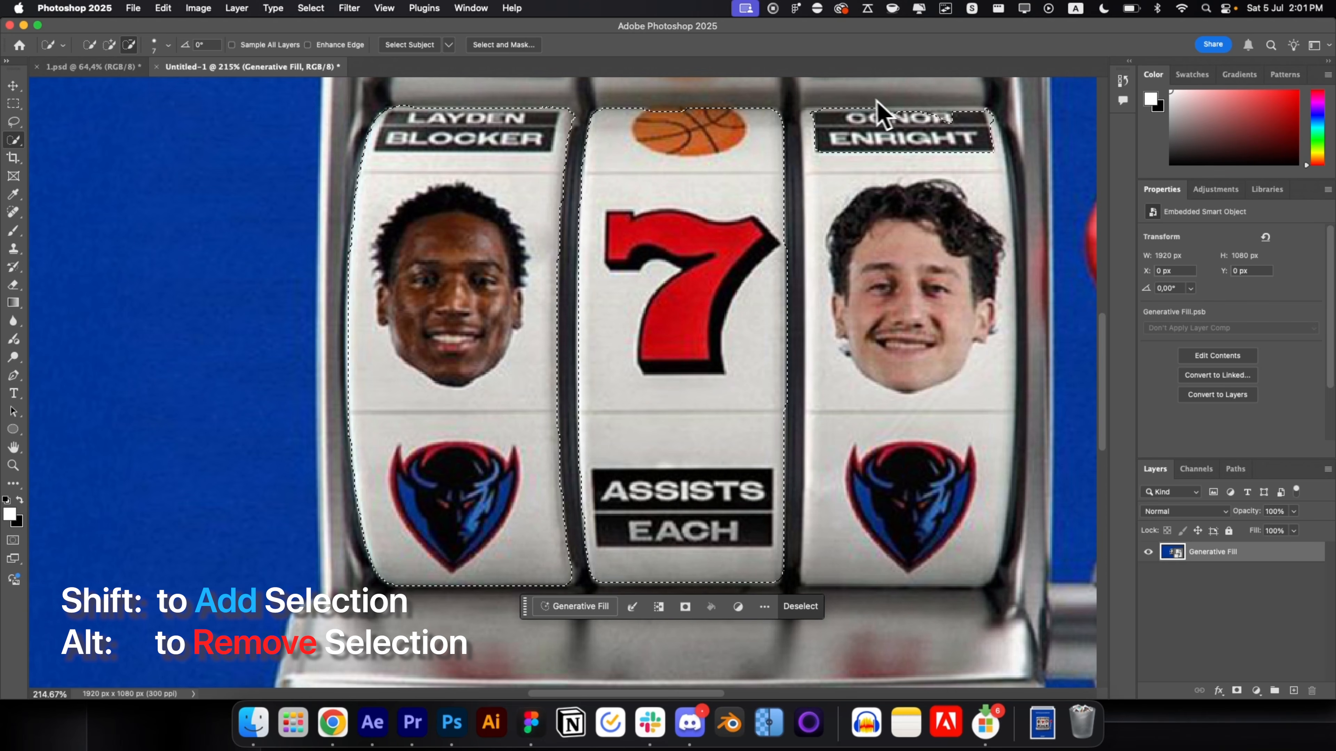
pyautogui.press('super+z')
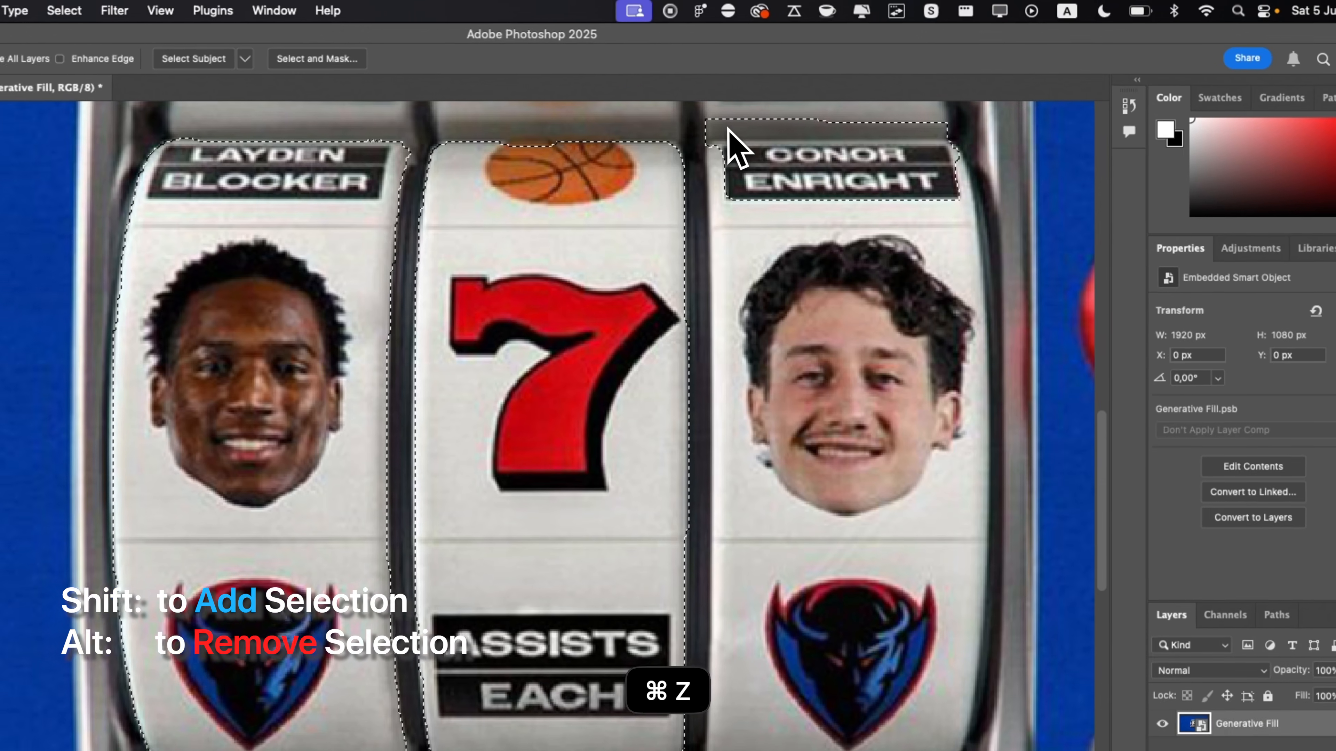
pyautogui.moveTo(735, 128)
pyautogui.mouseDown()
pyautogui.moveTo(921, 120)
pyautogui.moveTo(762, 133)
pyautogui.mouseUp()
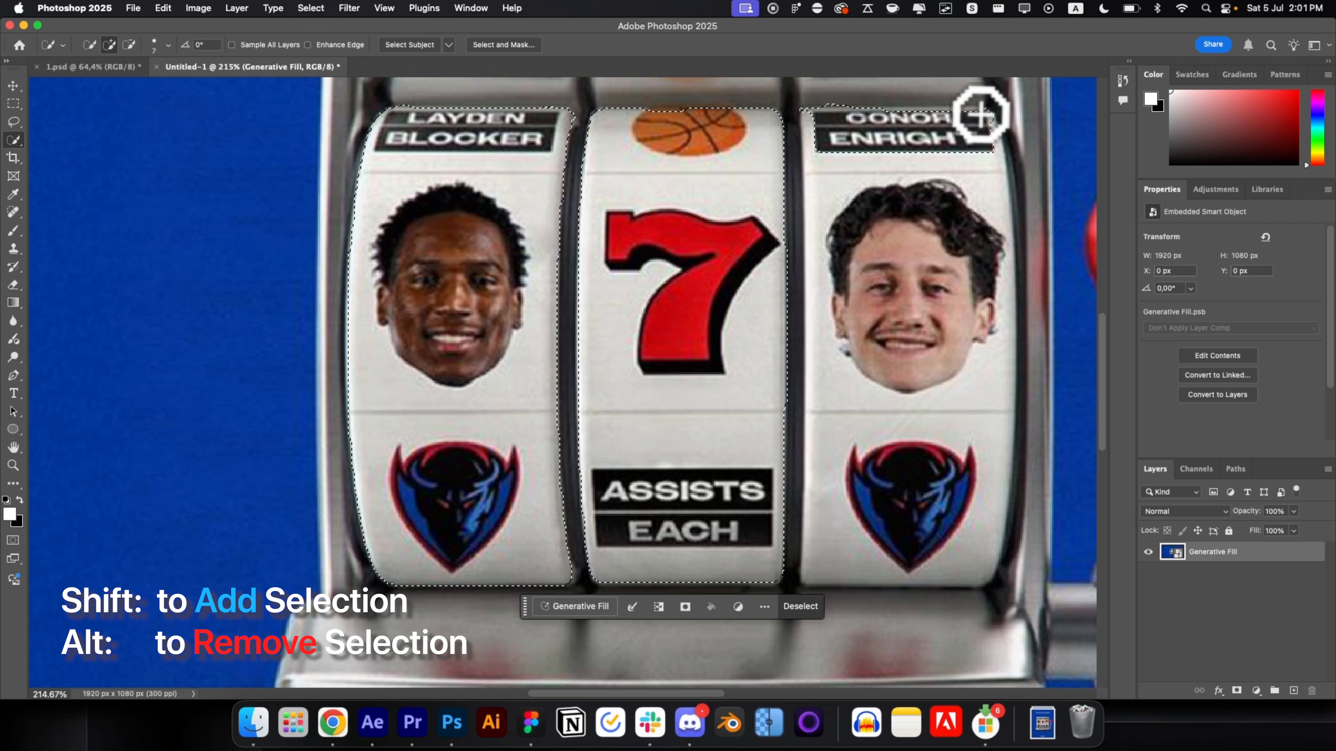
pyautogui.keyDown('alt'); pyautogui.click(996, 92); pyautogui.keyUp('alt')
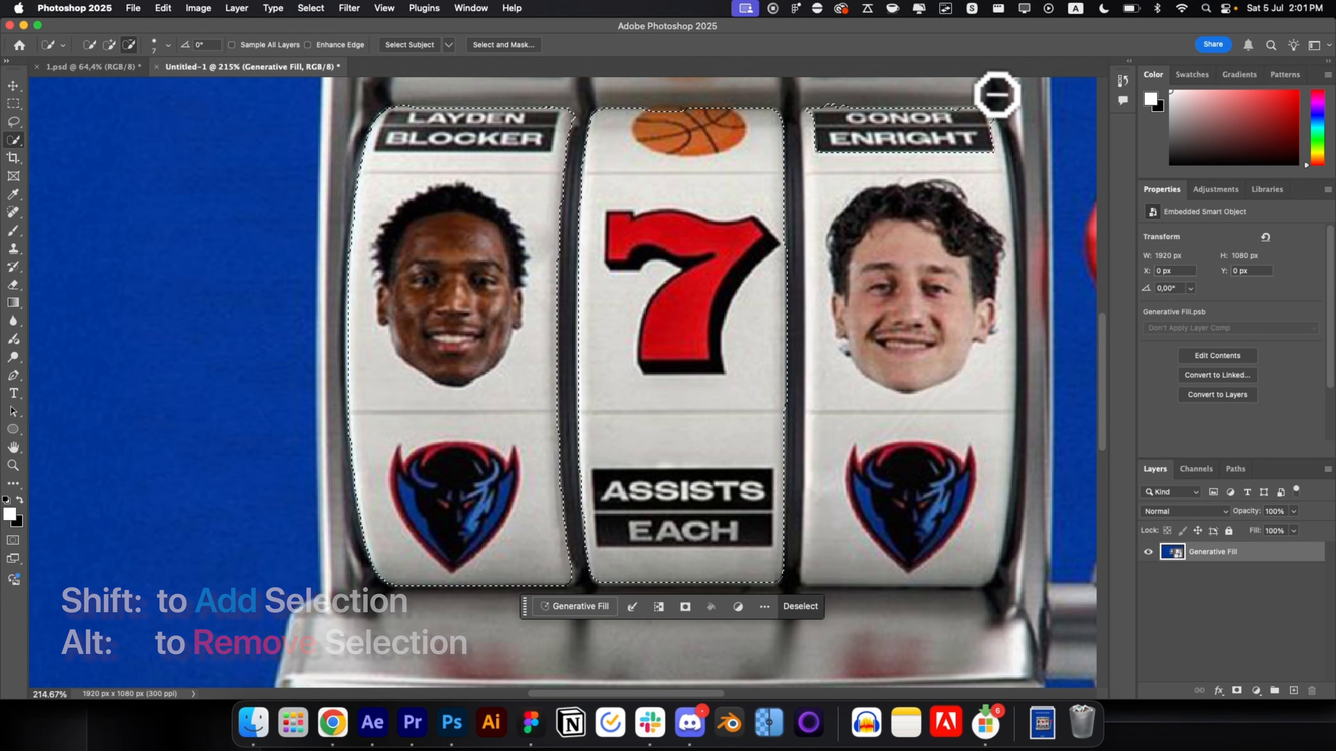
pyautogui.moveTo(924, 444); pyautogui.dragTo(933, 261)
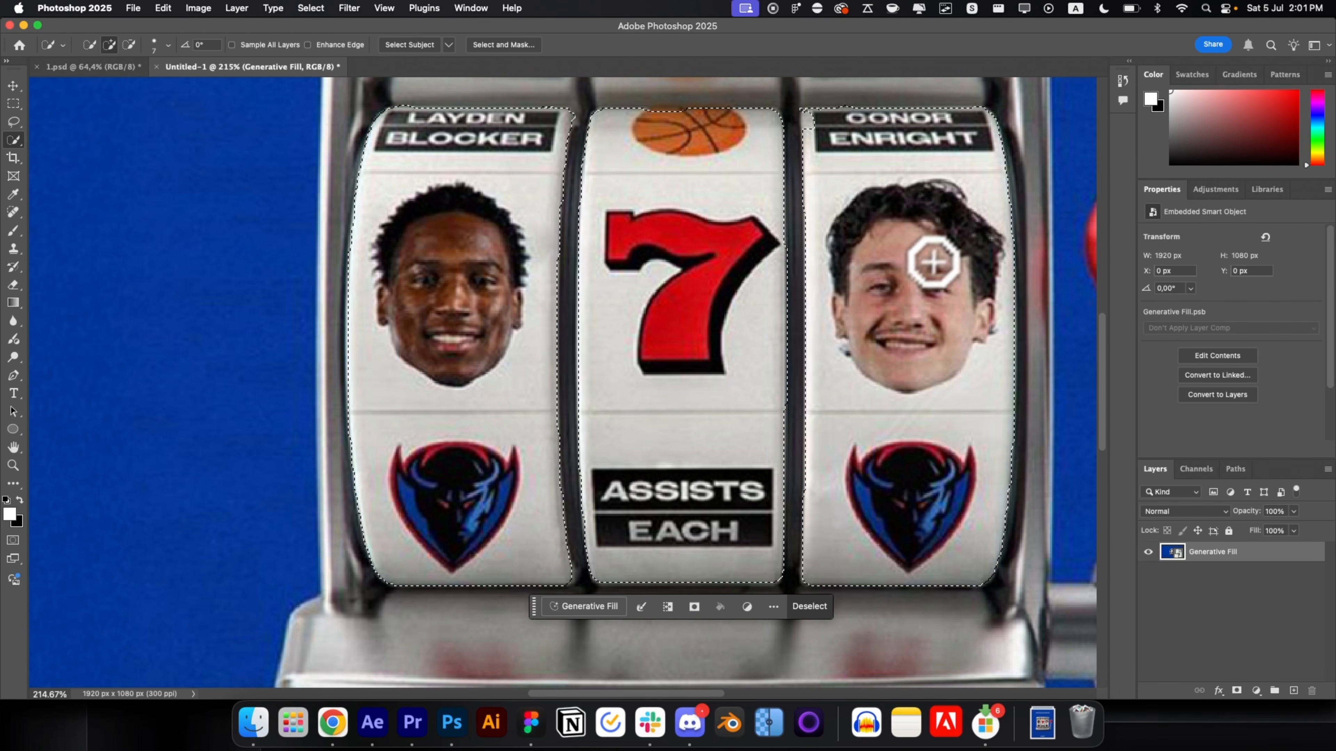
# Create a layer mask from the selection of the three reels
pyautogui.scroll(-3, 738, 432)
pyautogui.scroll(4, 736, 432)
pyautogui.hscroll(4, 736, 432)
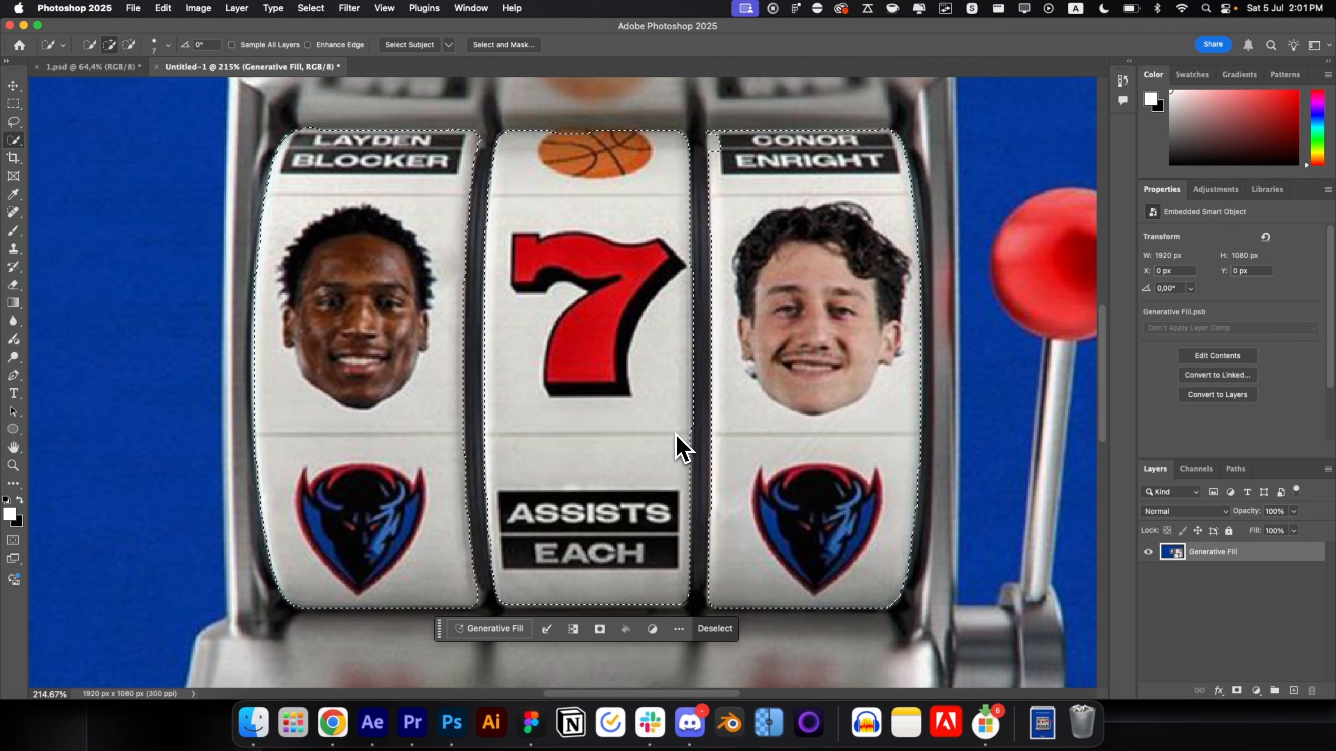
pyautogui.scroll(-3, 692, 505)
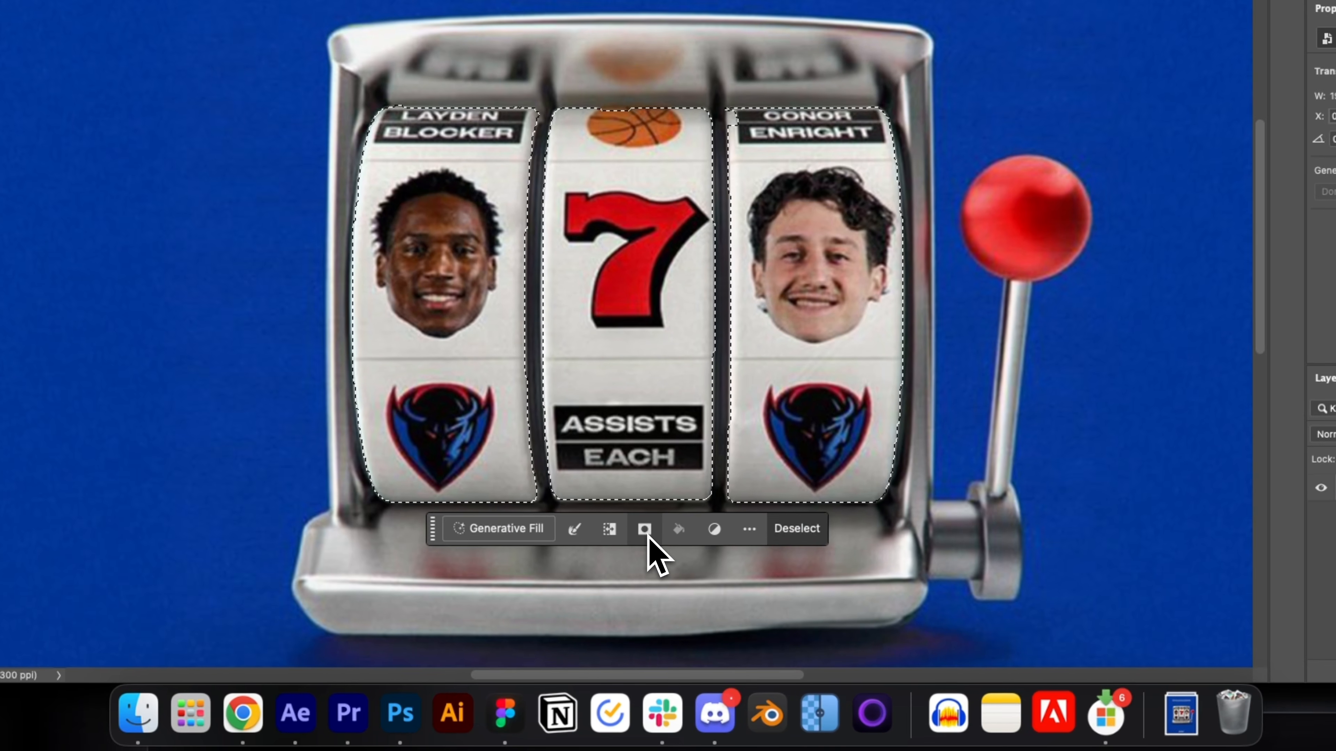
pyautogui.click(637, 582)
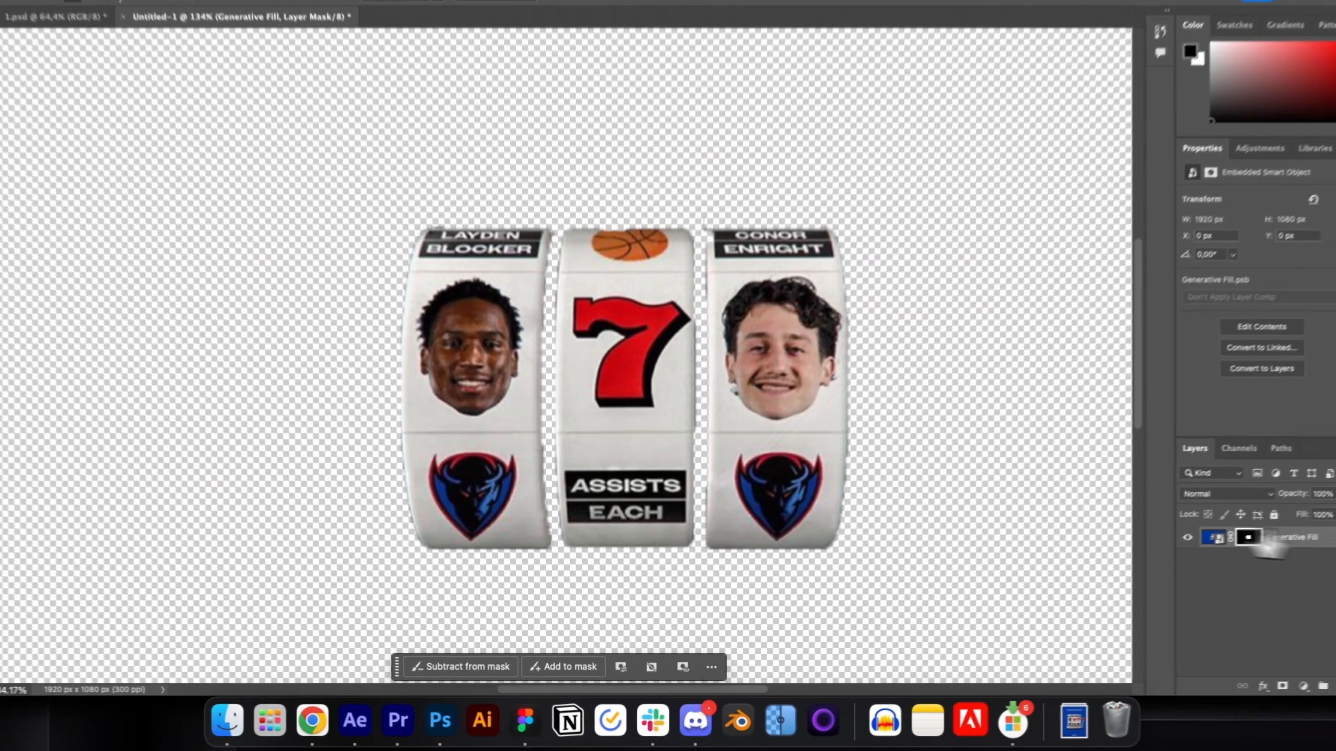
pyautogui.click(1281, 552)
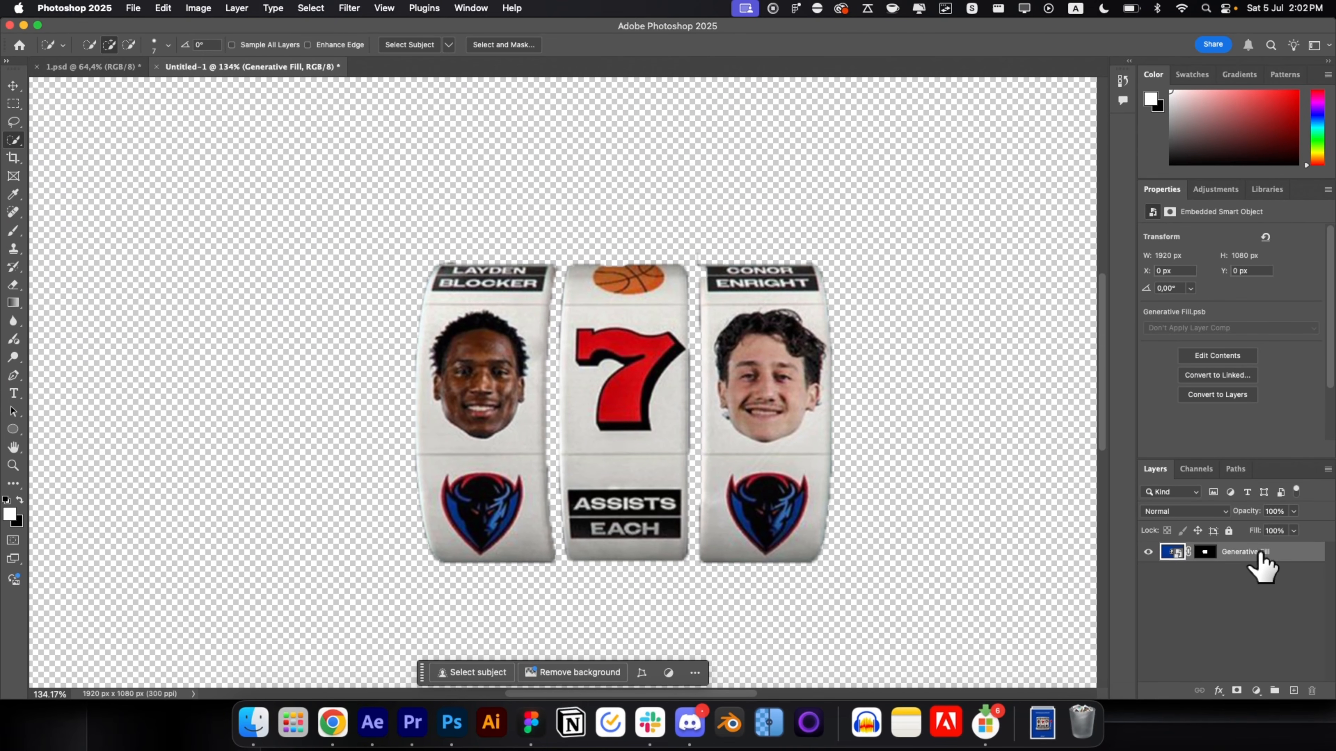
pyautogui.press('super+i')
pyautogui.press('super+i')
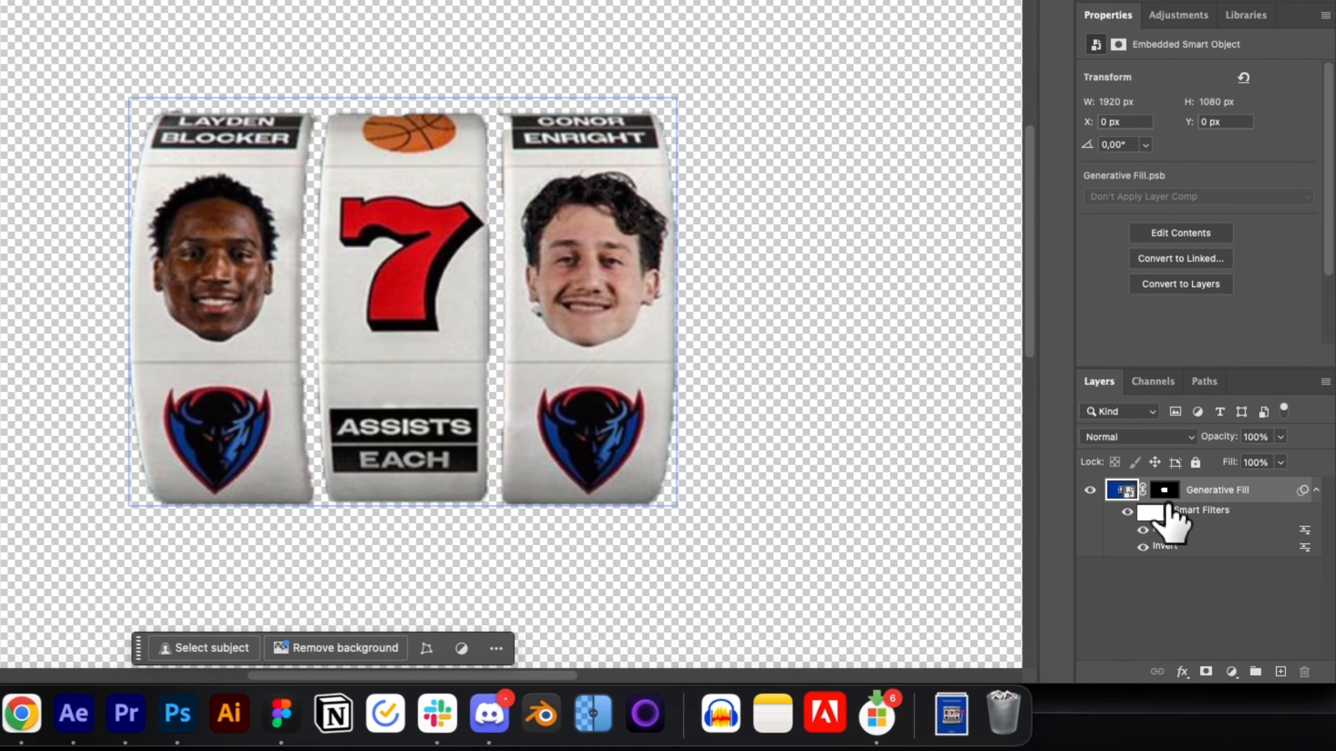
pyautogui.press('super+z')
pyautogui.press('super+z')
# Invert the layer mask to cut the reels out of the slot machine, and feather the mask by 2.5 px
pyautogui.click(1161, 487)
pyautogui.press('super+i')
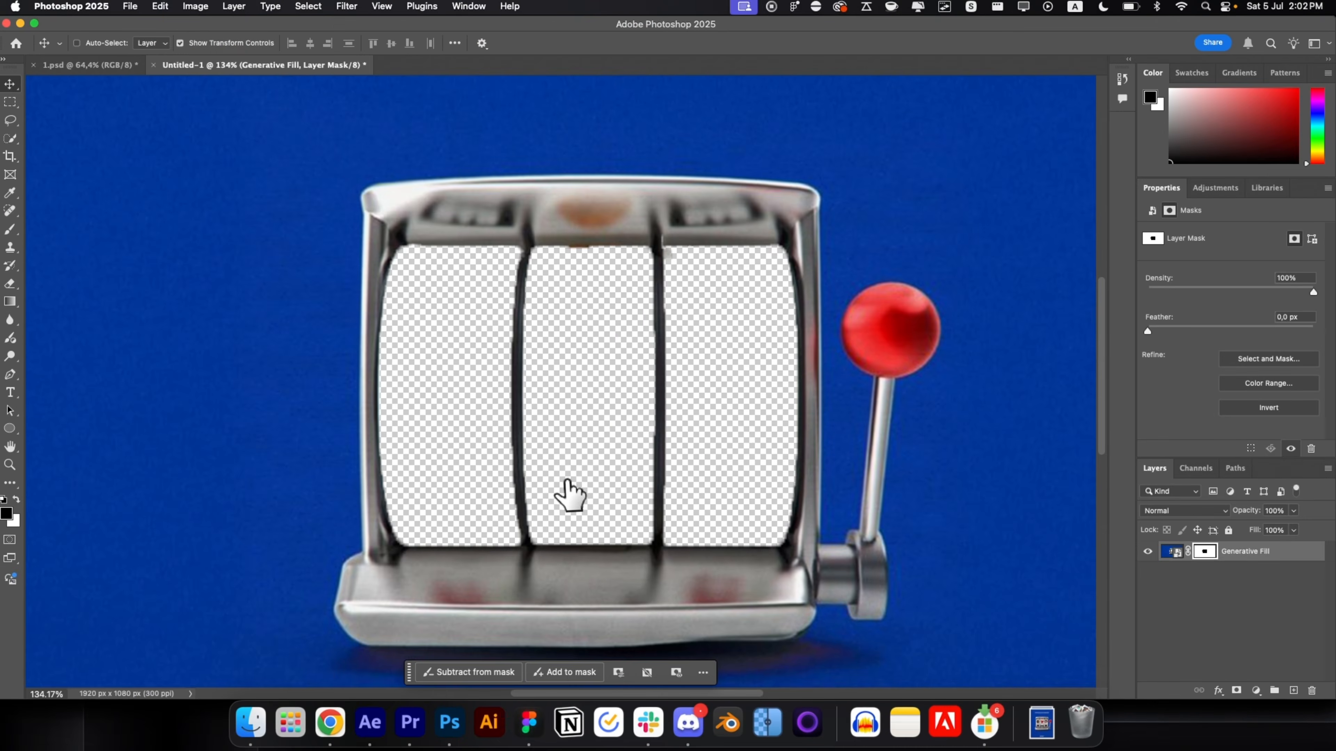
pyautogui.press('super+0')
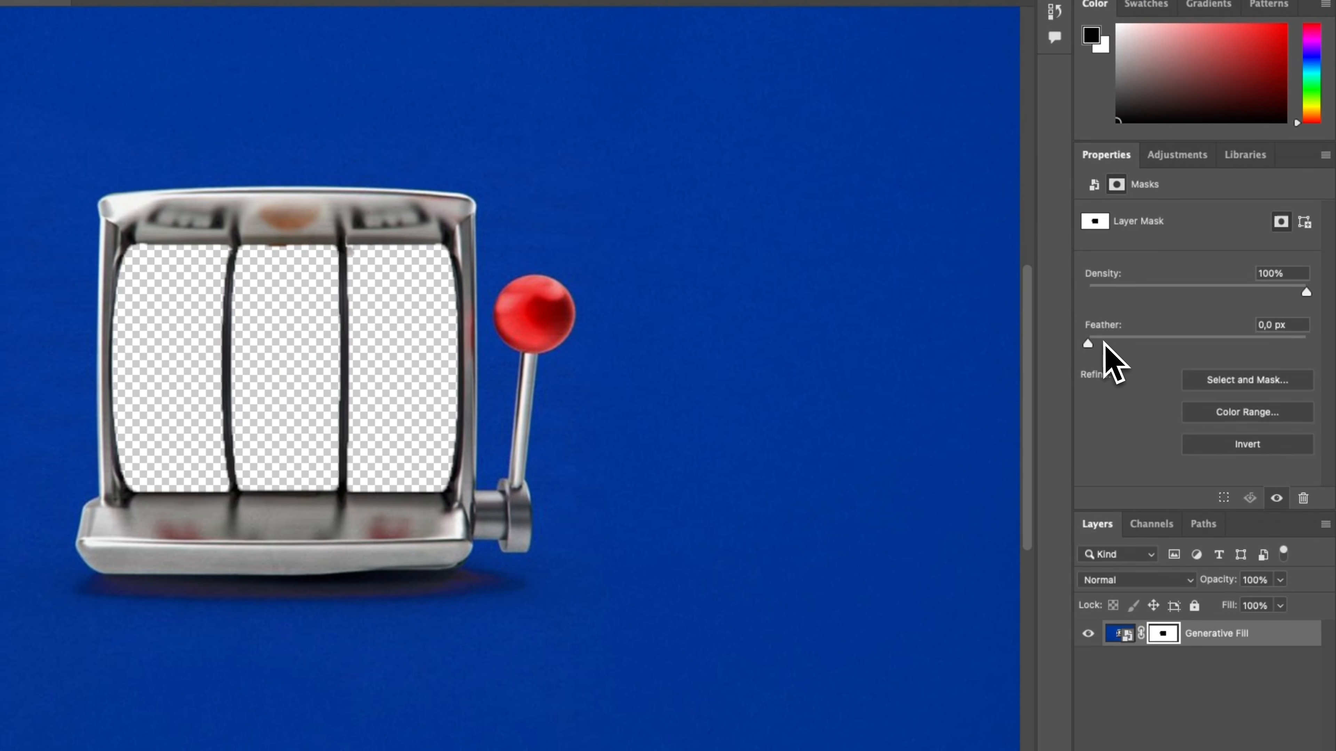
pyautogui.moveTo(1159, 332)
pyautogui.mouseDown()
pyautogui.moveTo(1147, 332)
pyautogui.moveTo(1157, 350)
pyautogui.moveTo(1105, 347)
pyautogui.moveTo(1169, 332)
pyautogui.mouseUp()
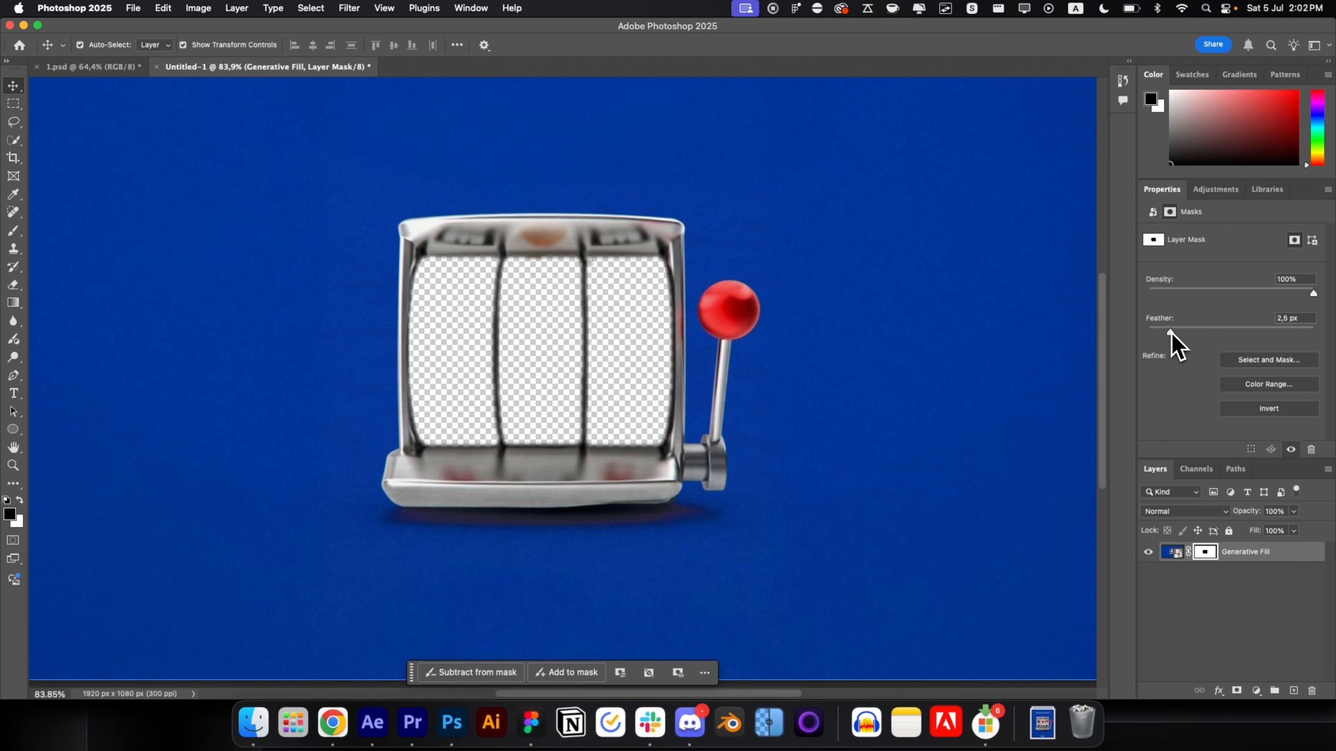
pyautogui.scroll(-3, 752, 400)
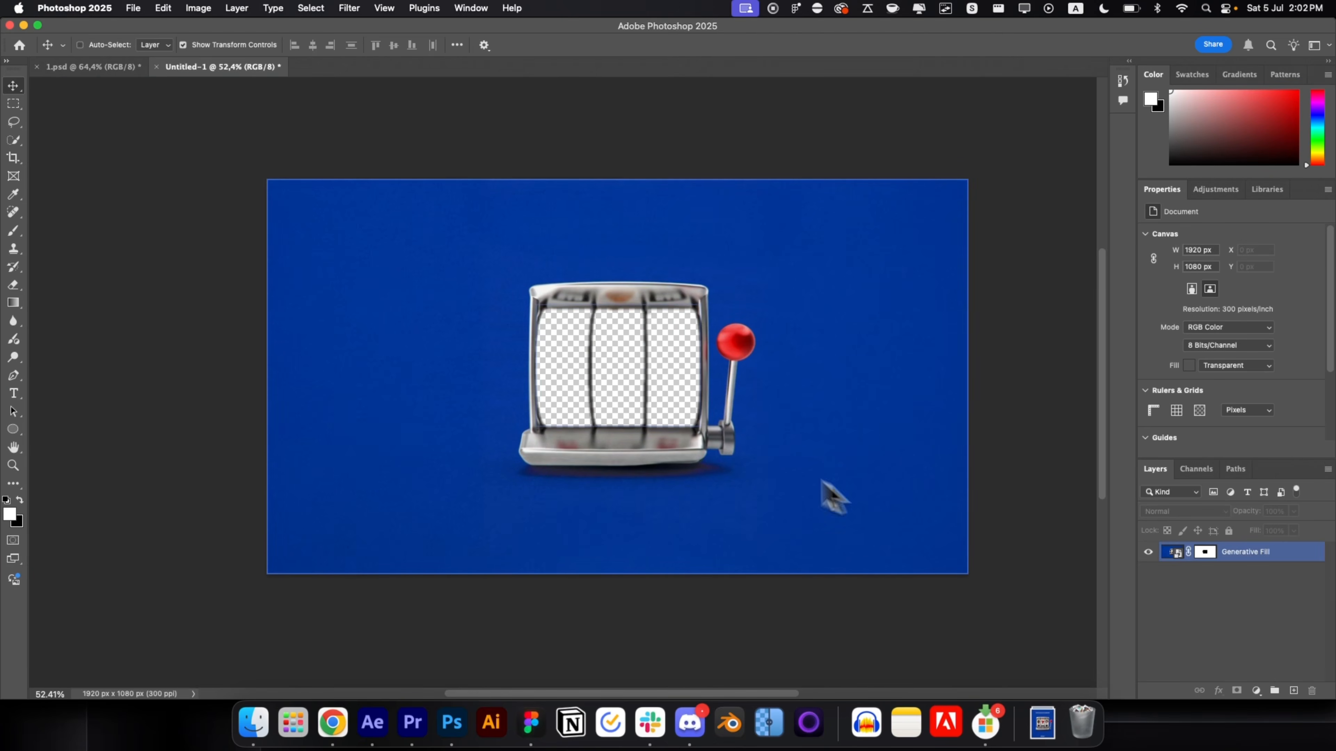
# Lasso the lever's red ball and rod beside the slot machine and remove them using Generative Fill without a prompt
pyautogui.scroll(10, 778, 446)
pyautogui.scroll(-10, 776, 445)
pyautogui.scroll(2, 737, 439)
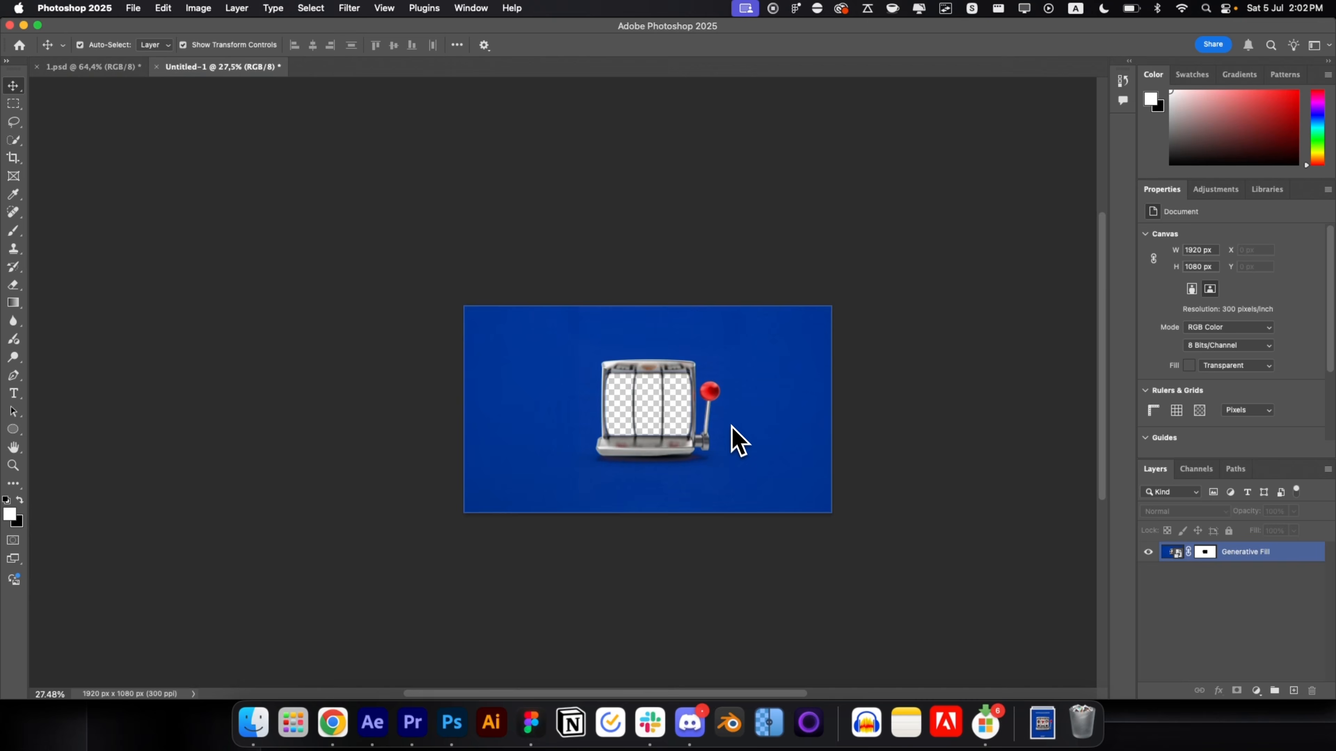
pyautogui.scroll(2, 716, 423)
pyautogui.press('l')
pyautogui.scroll(4, 718, 412)
pyautogui.moveTo(654, 305); pyautogui.dragTo(647, 348)
pyautogui.press('super+z')
pyautogui.moveTo(721, 377); pyautogui.dragTo(651, 323)
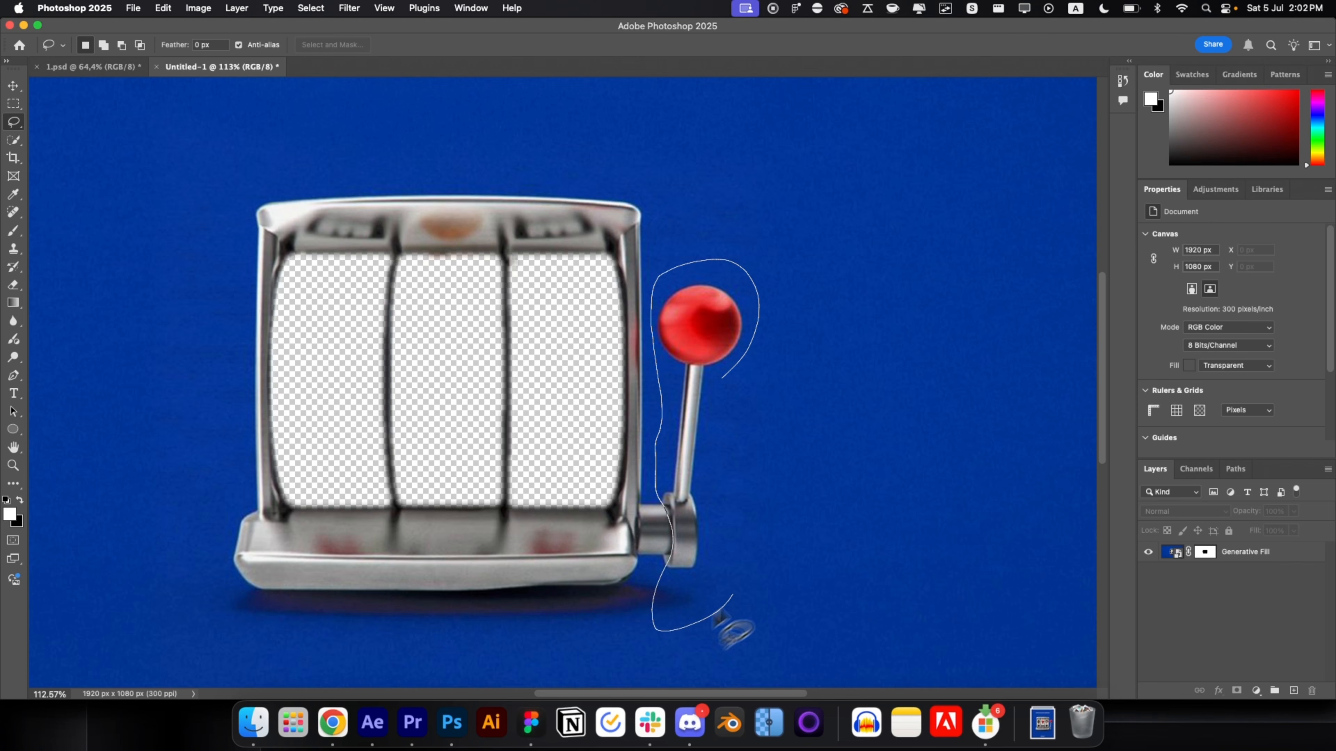
pyautogui.moveTo(733, 594); pyautogui.dragTo(756, 347)
pyautogui.scroll(10, 681, 565)
pyautogui.moveTo(420, 207); pyautogui.dragTo(253, 605)
pyautogui.scroll(-6, 647, 363)
pyautogui.moveTo(529, 119); pyautogui.dragTo(563, 248)
pyautogui.moveTo(487, 432); pyautogui.dragTo(518, 452)
pyautogui.scroll(-2, 573, 277)
pyautogui.moveTo(568, 105); pyautogui.dragTo(574, 277)
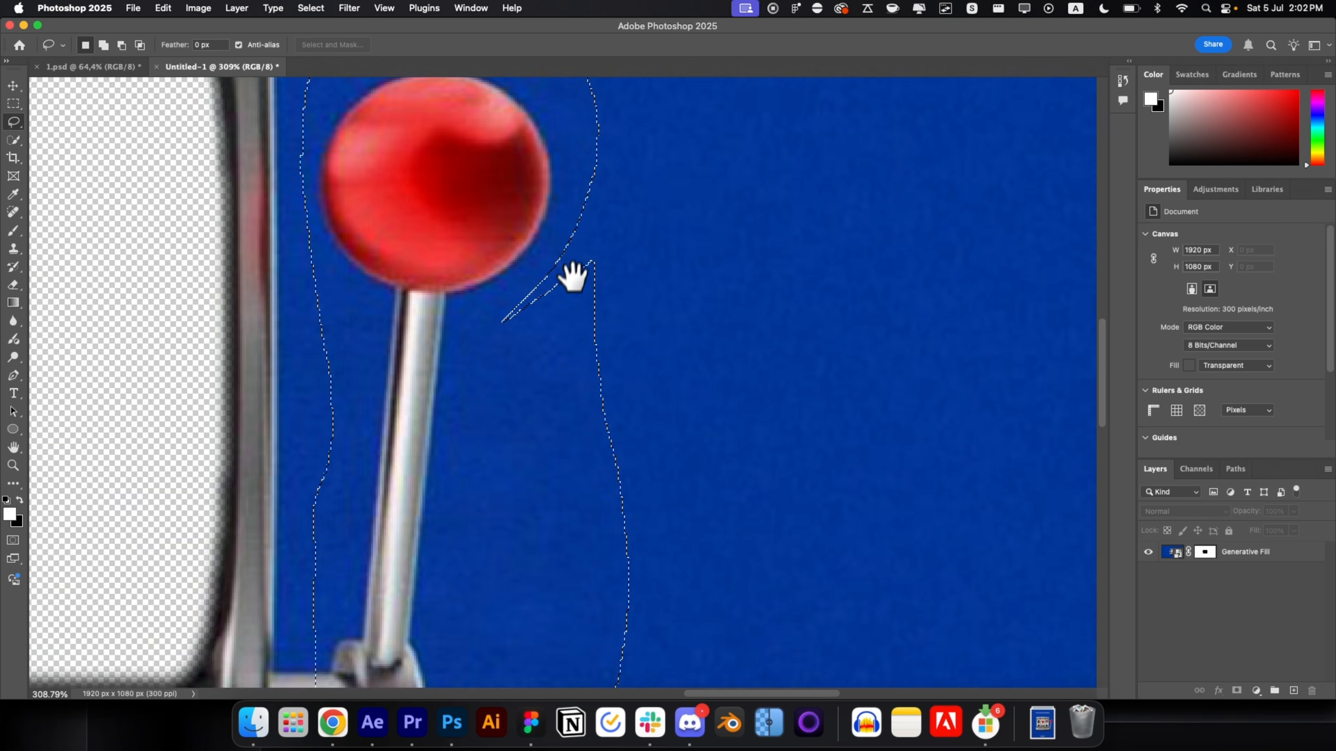
pyautogui.scroll(-4, 574, 277)
pyautogui.click(583, 593)
pyautogui.scroll(-8, 547, 438)
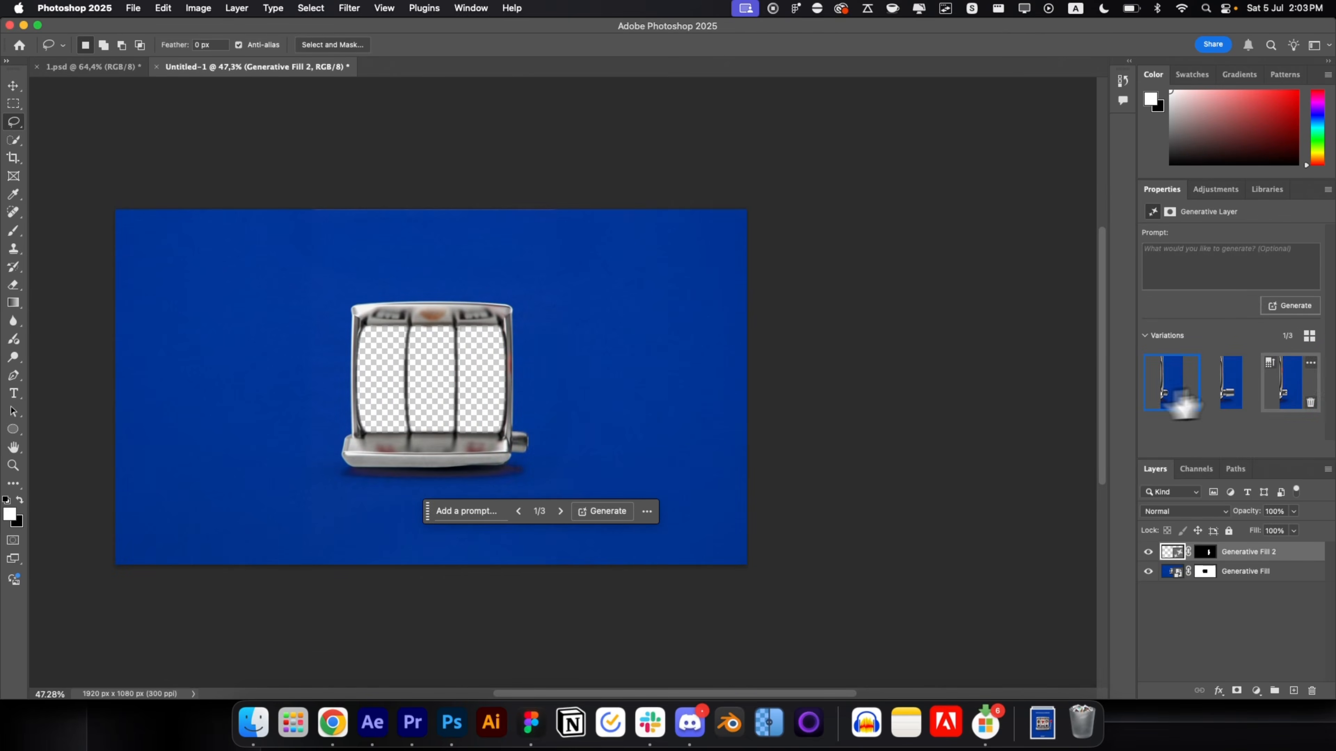
# Convert the Generative Fill 2 layer and the masked Generative Fill layer into one smart object
pyautogui.press('v')
pyautogui.click(854, 427)
pyautogui.moveTo(748, 440); pyautogui.dragTo(867, 439)
pyautogui.click(1264, 574)
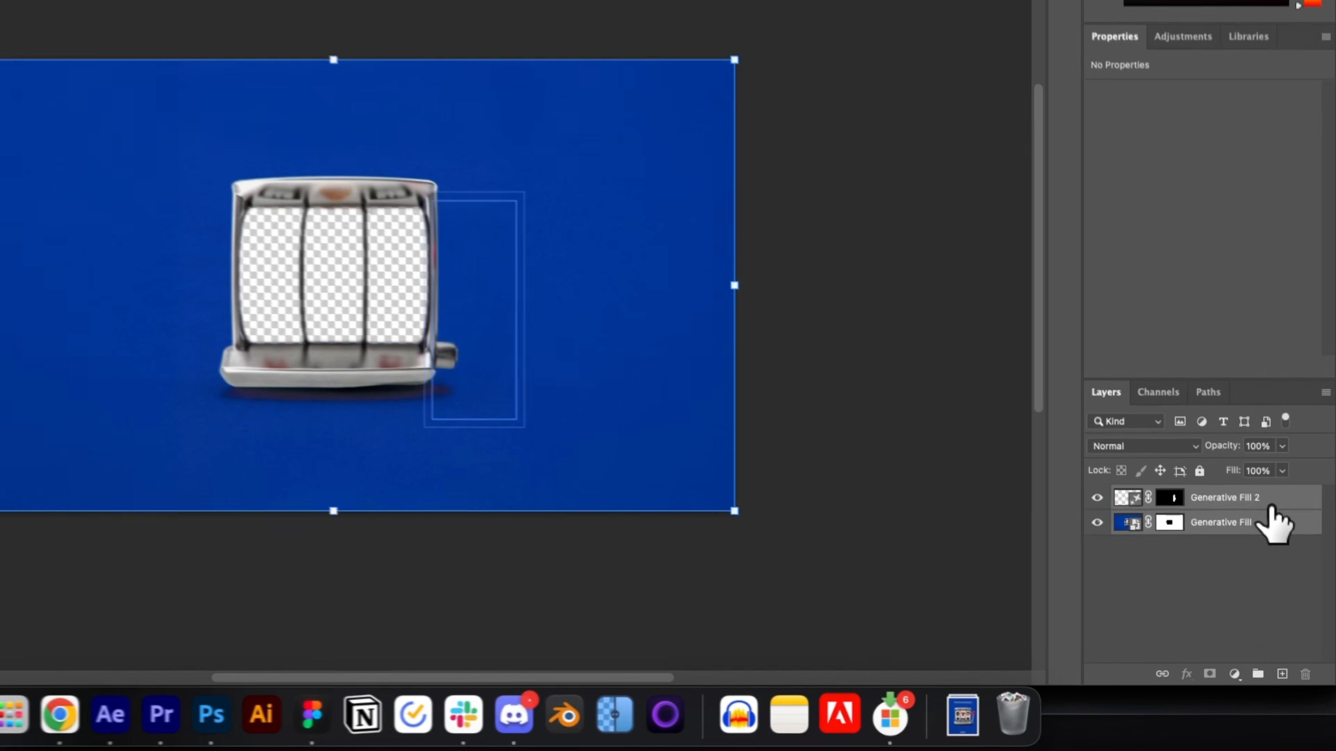
pyautogui.rightClick(1285, 572)
pyautogui.click(1183, 594)
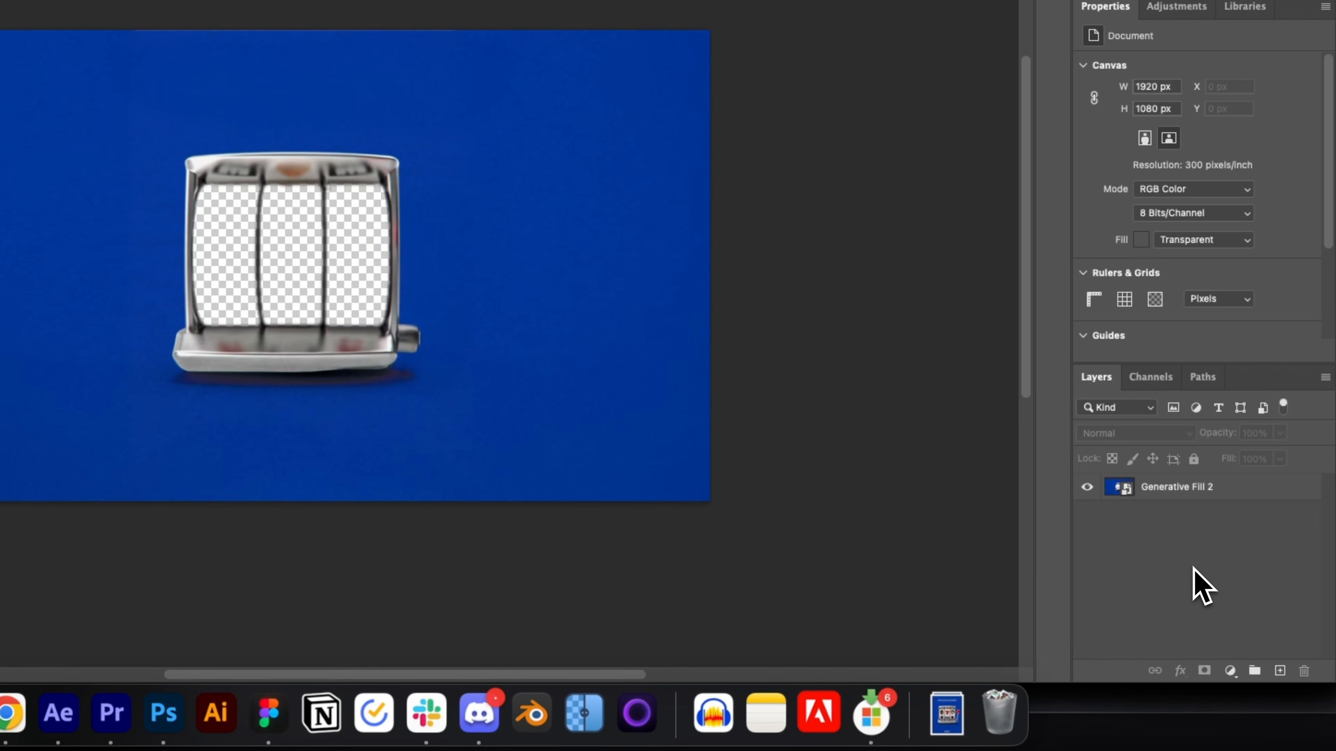
# Draw a tall, narrow white rectangle without a stroke on the blue background beside the slot machine
pyautogui.scroll(4, 269, 308)
pyautogui.scroll(-4, 304, 297)
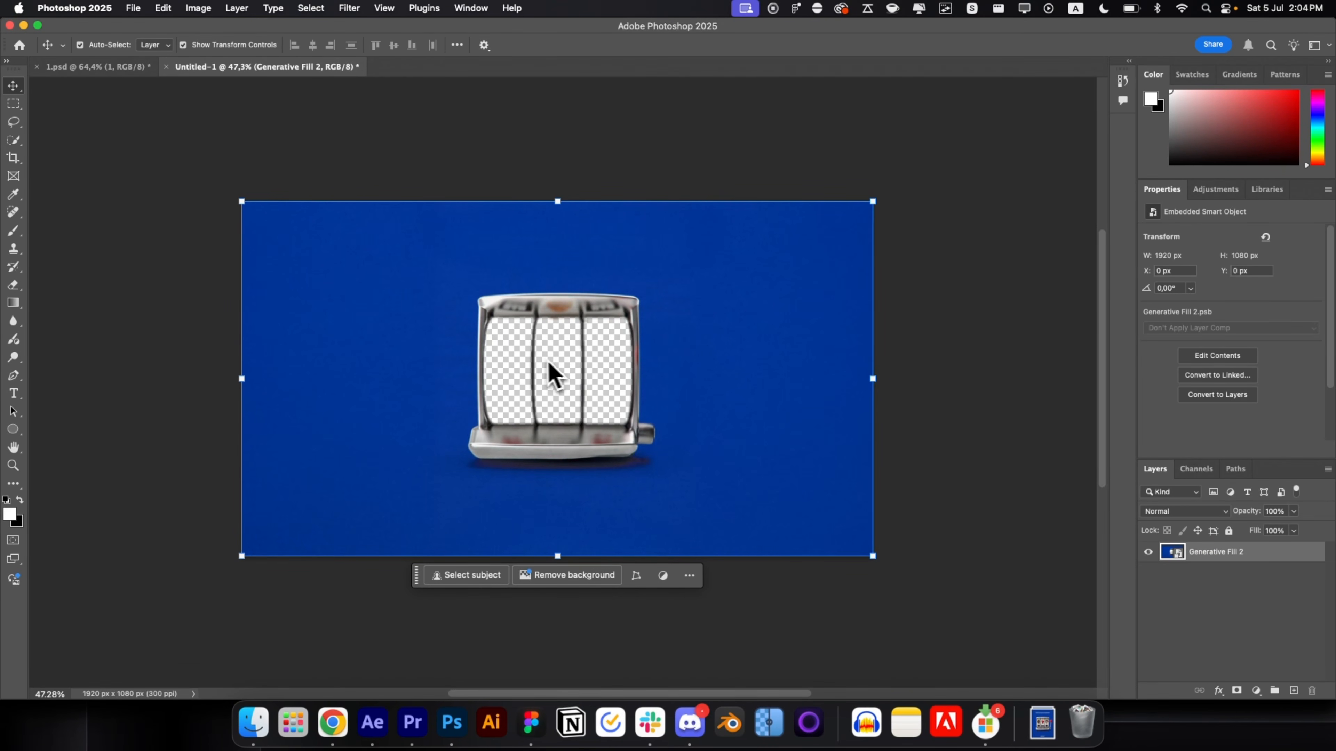
pyautogui.click(525, 334)
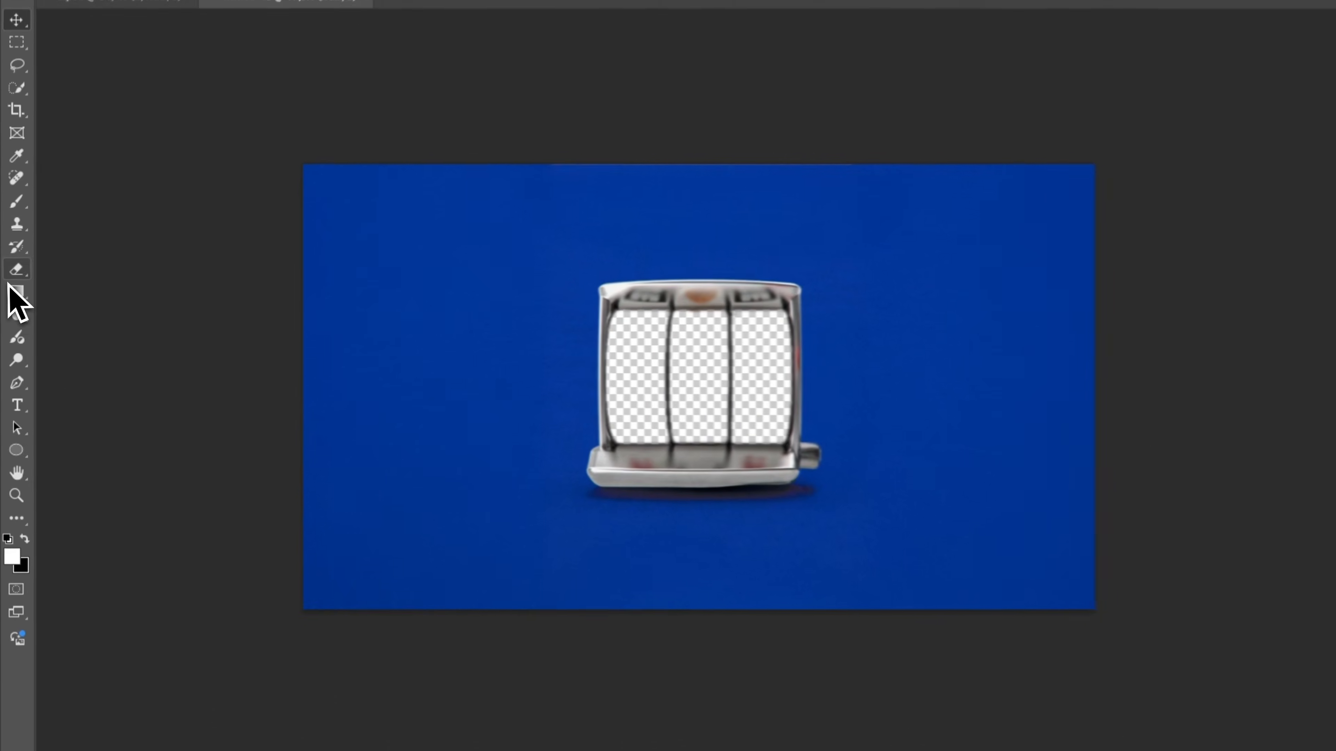
pyautogui.rightClick(20, 455)
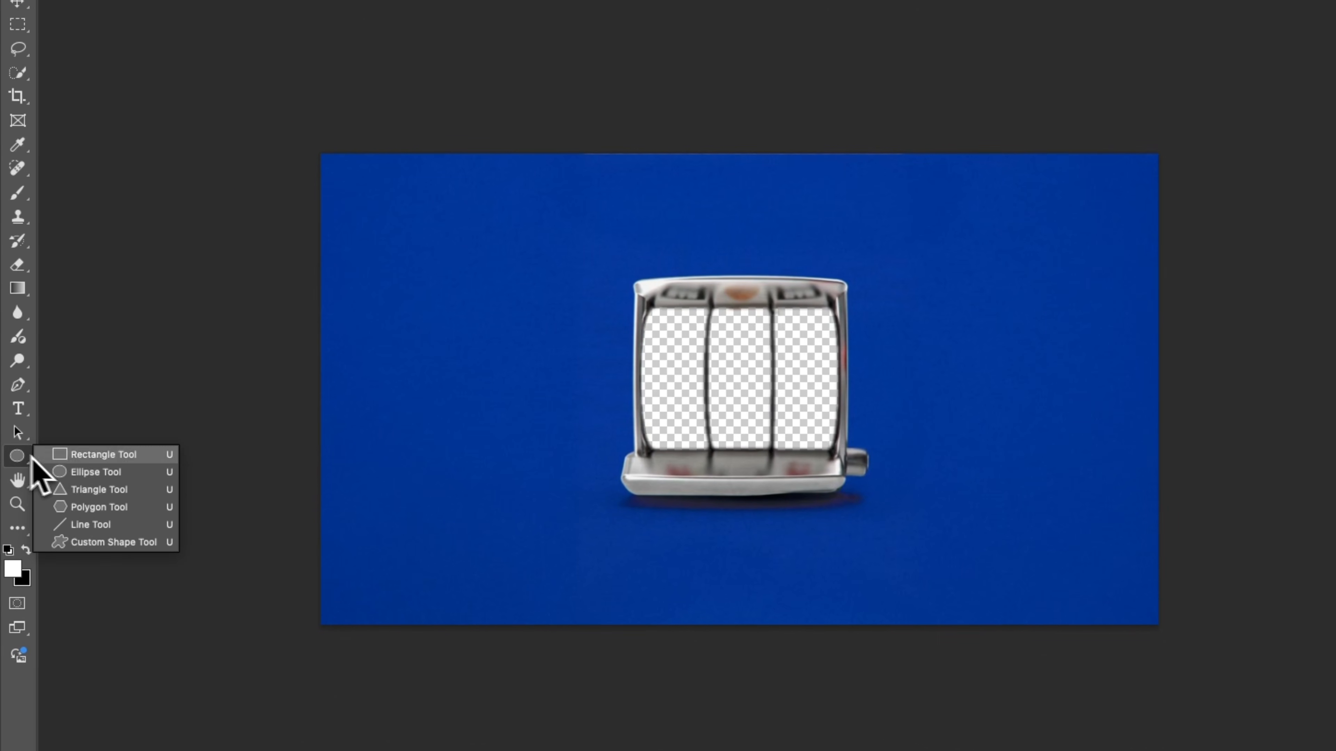
pyautogui.click(74, 461)
pyautogui.moveTo(966, 181); pyautogui.dragTo(1011, 570)
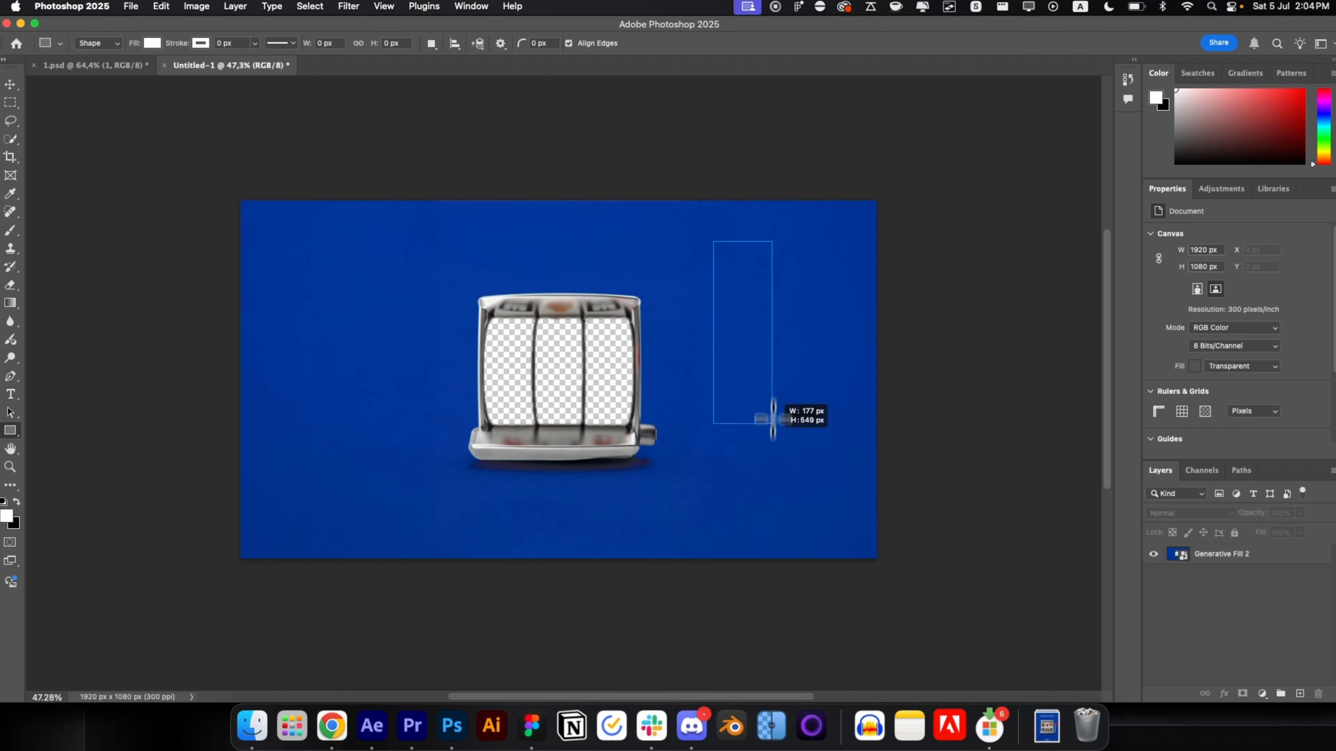
pyautogui.moveTo(763, 516)
pyautogui.mouseDown()
pyautogui.moveTo(783, 491)
pyautogui.moveTo(775, 527)
pyautogui.mouseUp()
pyautogui.press('v')
pyautogui.scroll(3, 761, 269)
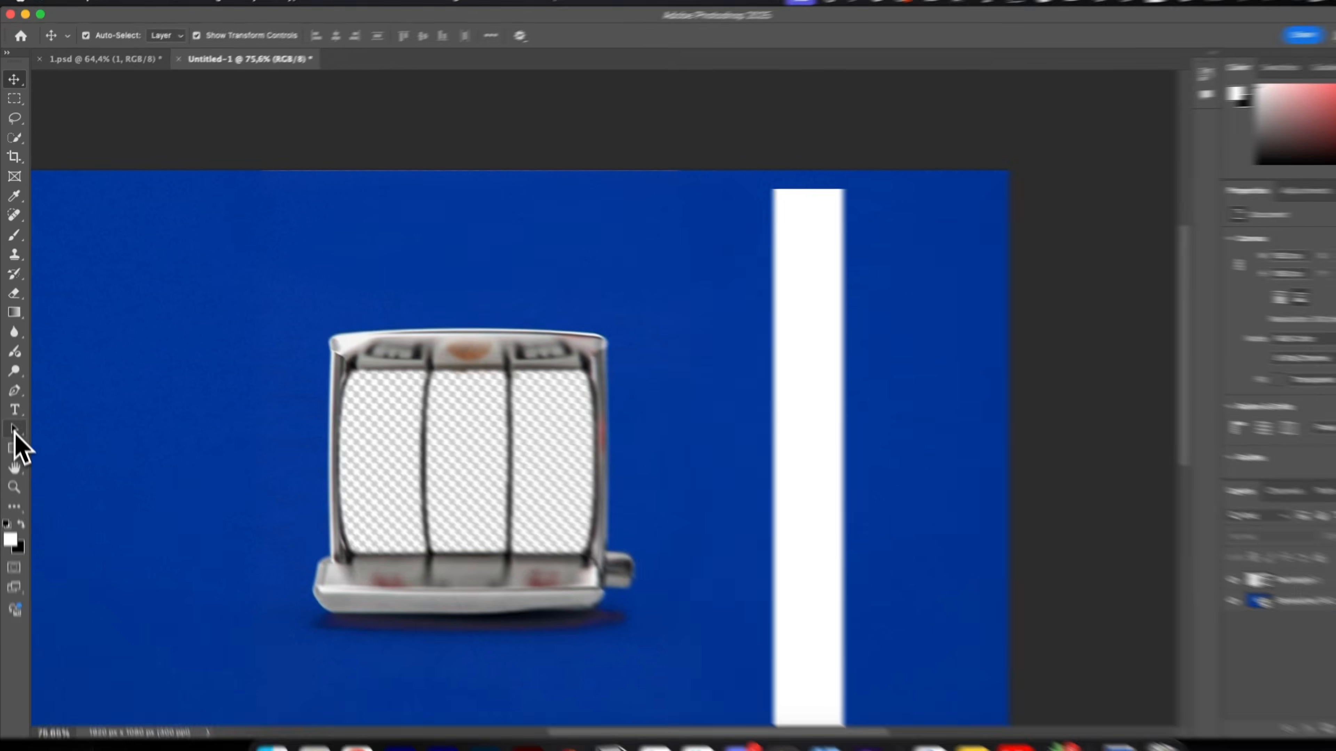
# With the Pen tool set to no fill and a 3 px black stroke, draw a horizontal line about 123 px wide across the strip's upper part
pyautogui.press('p')
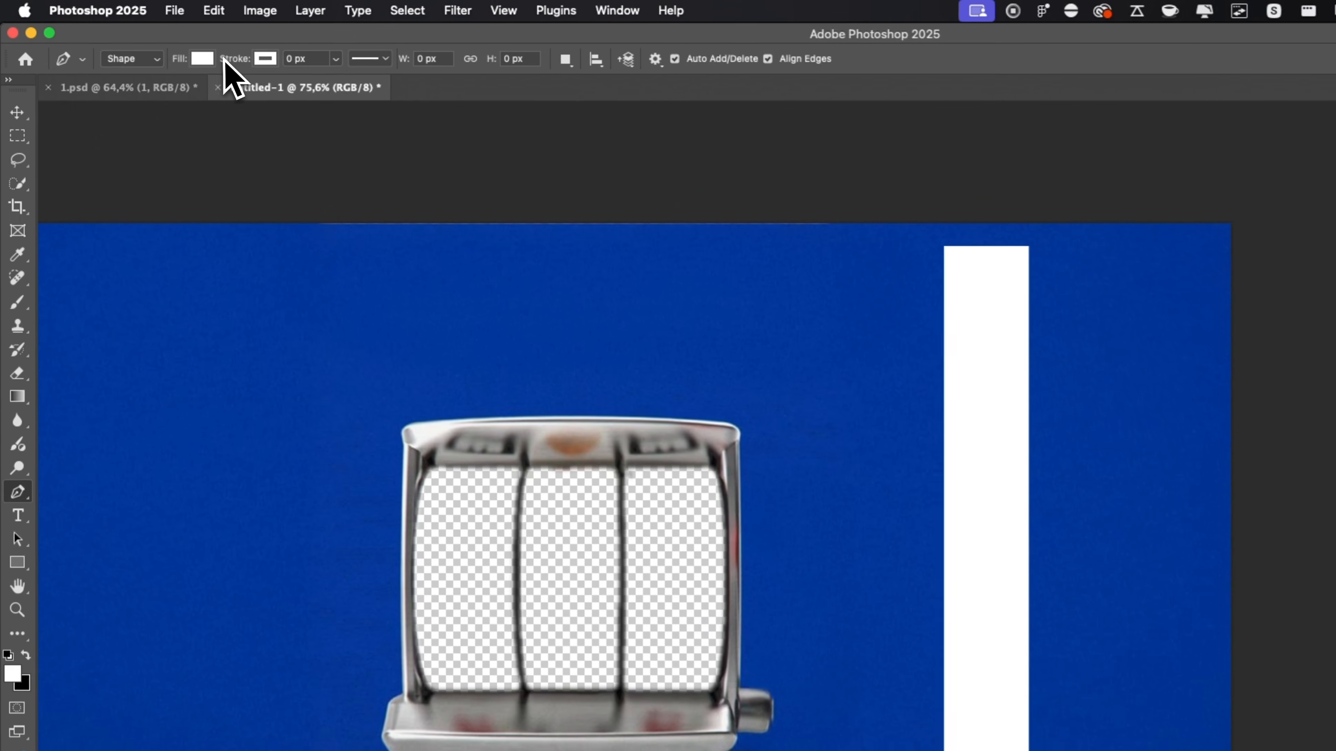
pyautogui.click(202, 5)
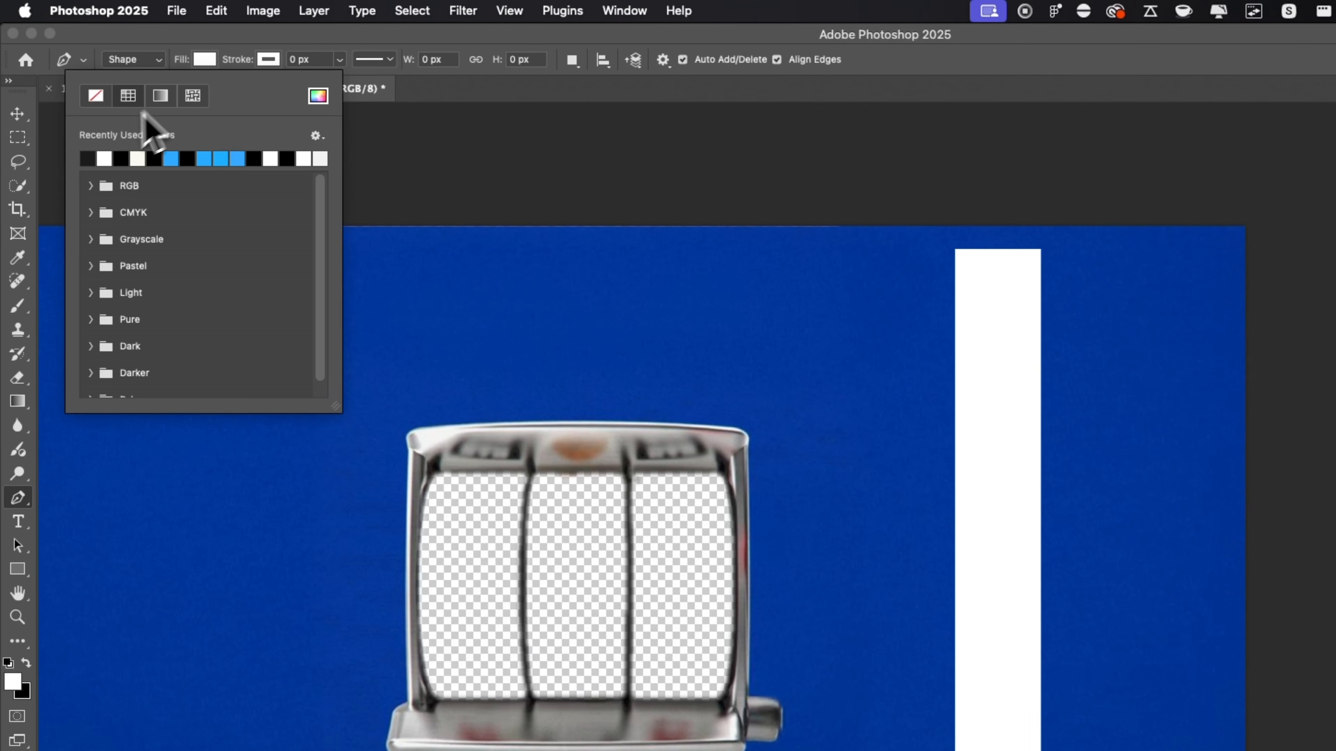
pyautogui.click(268, 60)
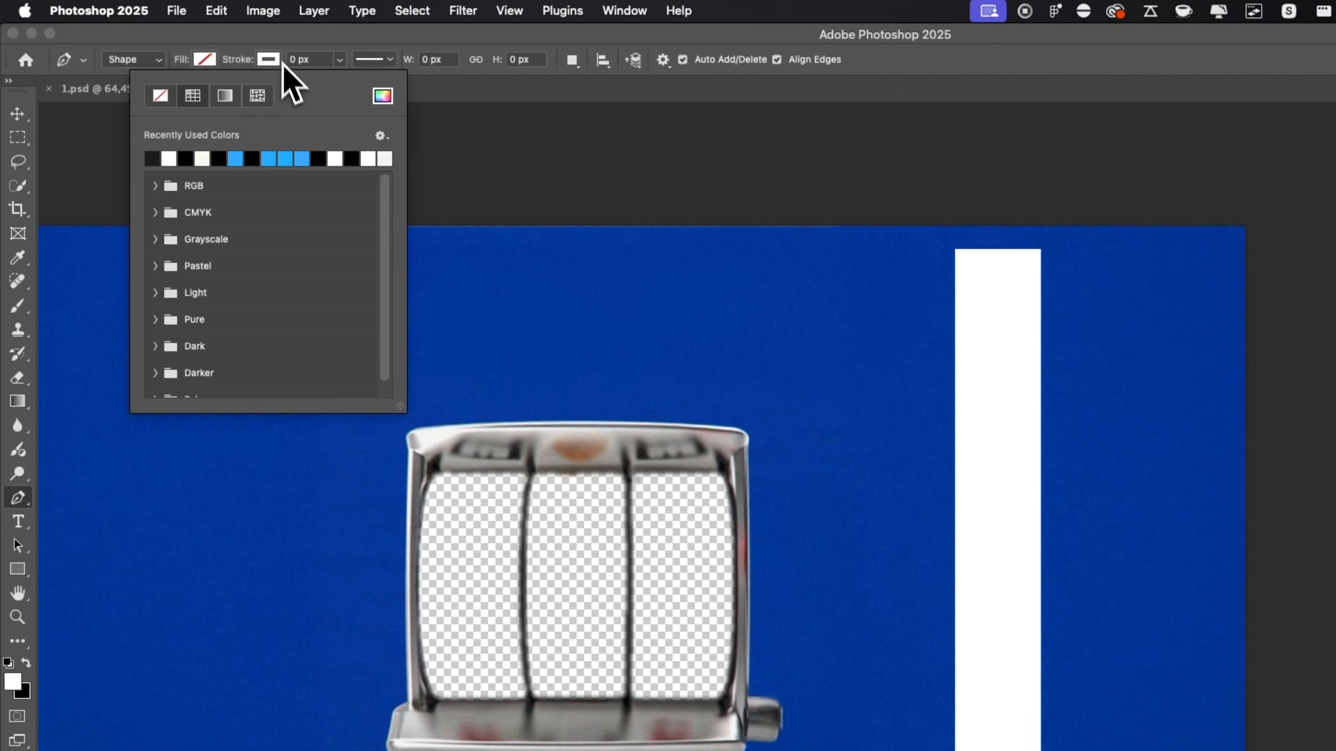
pyautogui.click(308, 60)
pyautogui.press('Return')
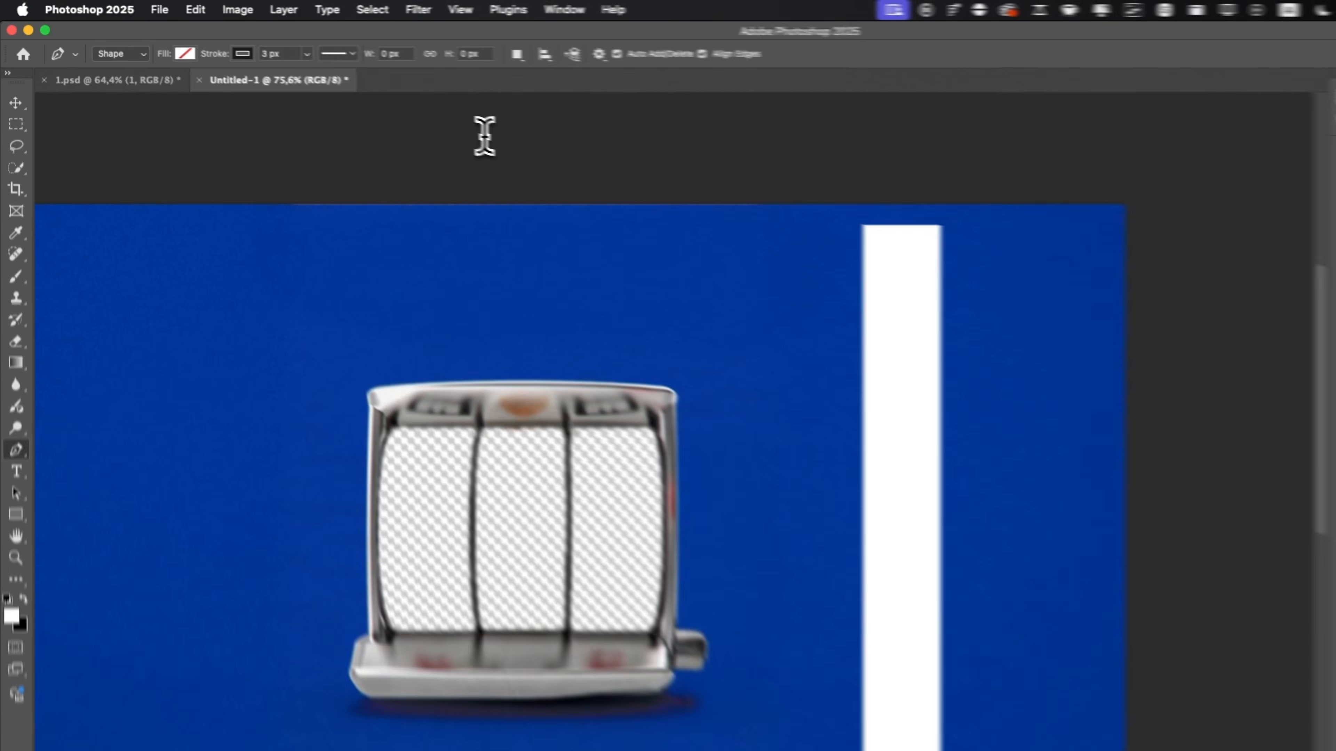
pyautogui.scroll(5, 1044, 316)
pyautogui.moveTo(1026, 329); pyautogui.dragTo(932, 336)
pyautogui.scroll(5, 932, 336)
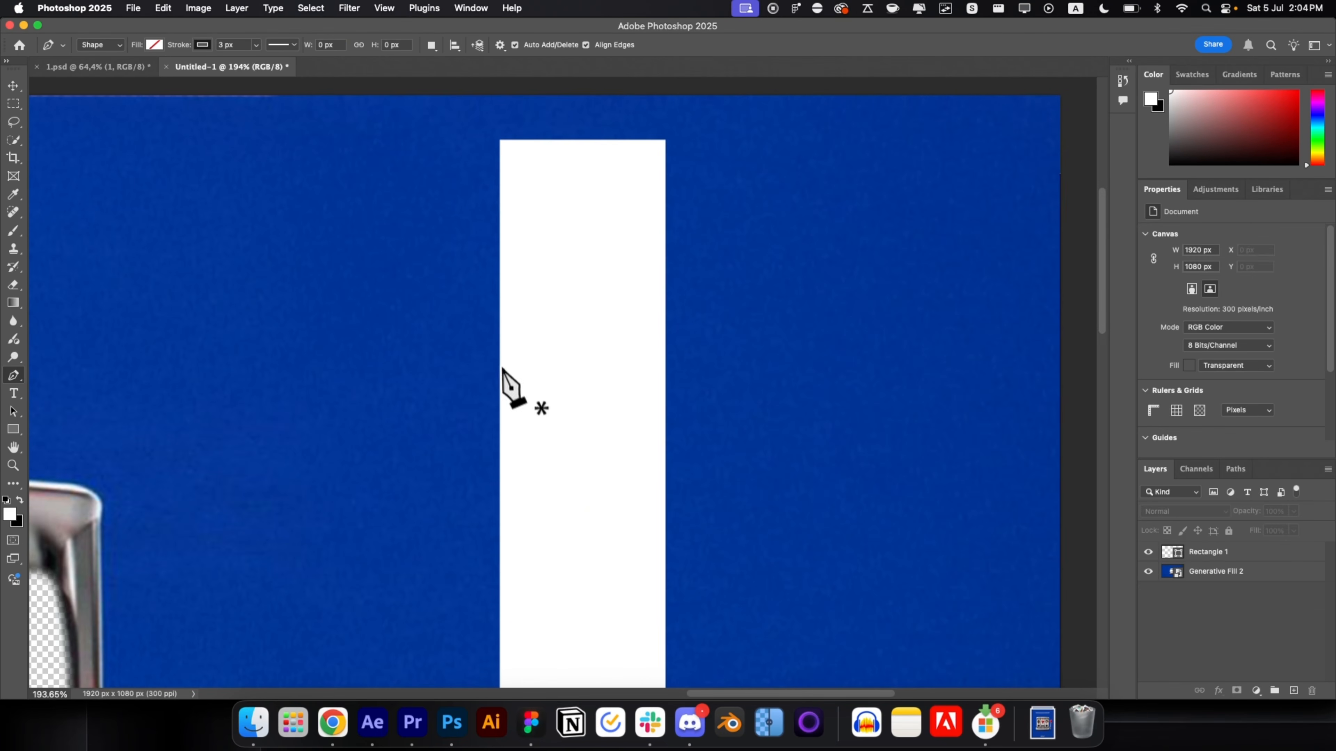
pyautogui.click(500, 297)
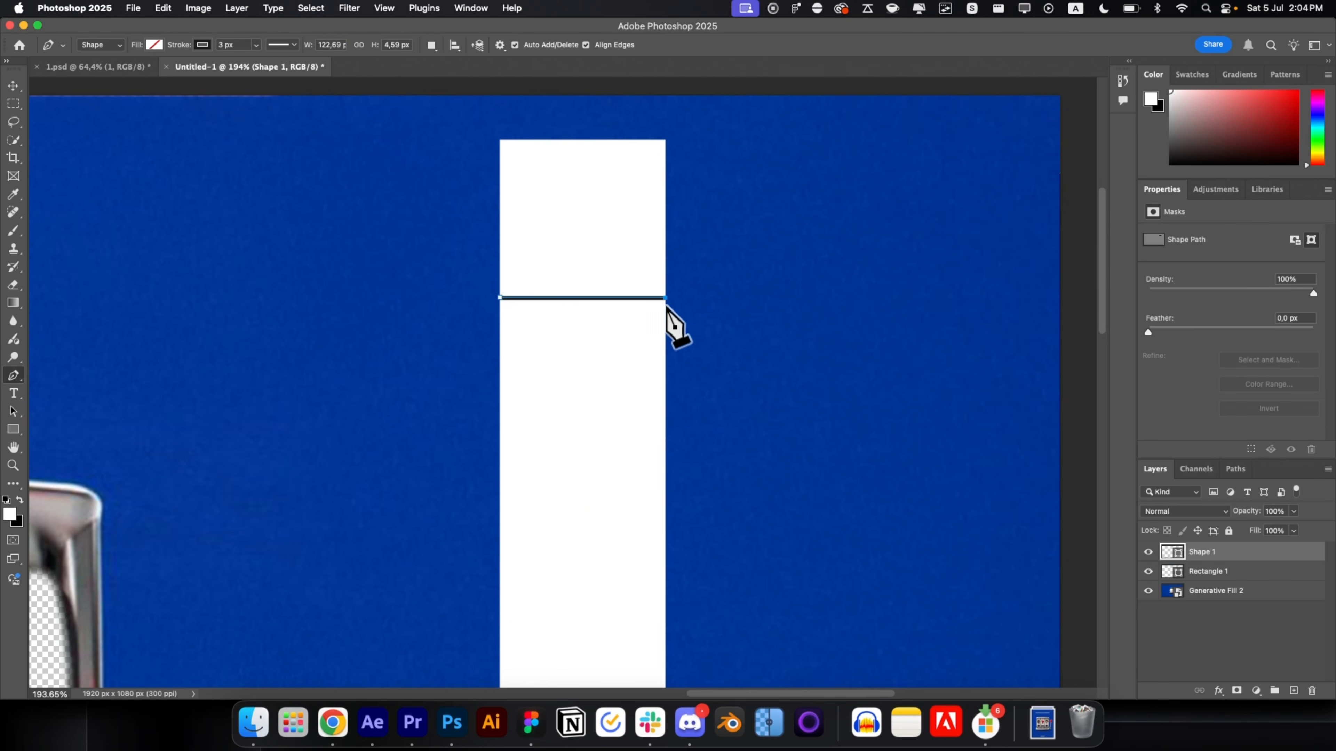
pyautogui.press('v')
# Duplicate the Shape 1 line layer six times
pyautogui.scroll(-5, 669, 368)
pyautogui.click(1025, 364)
pyautogui.scroll(2, 587, 250)
pyautogui.click(1202, 552)
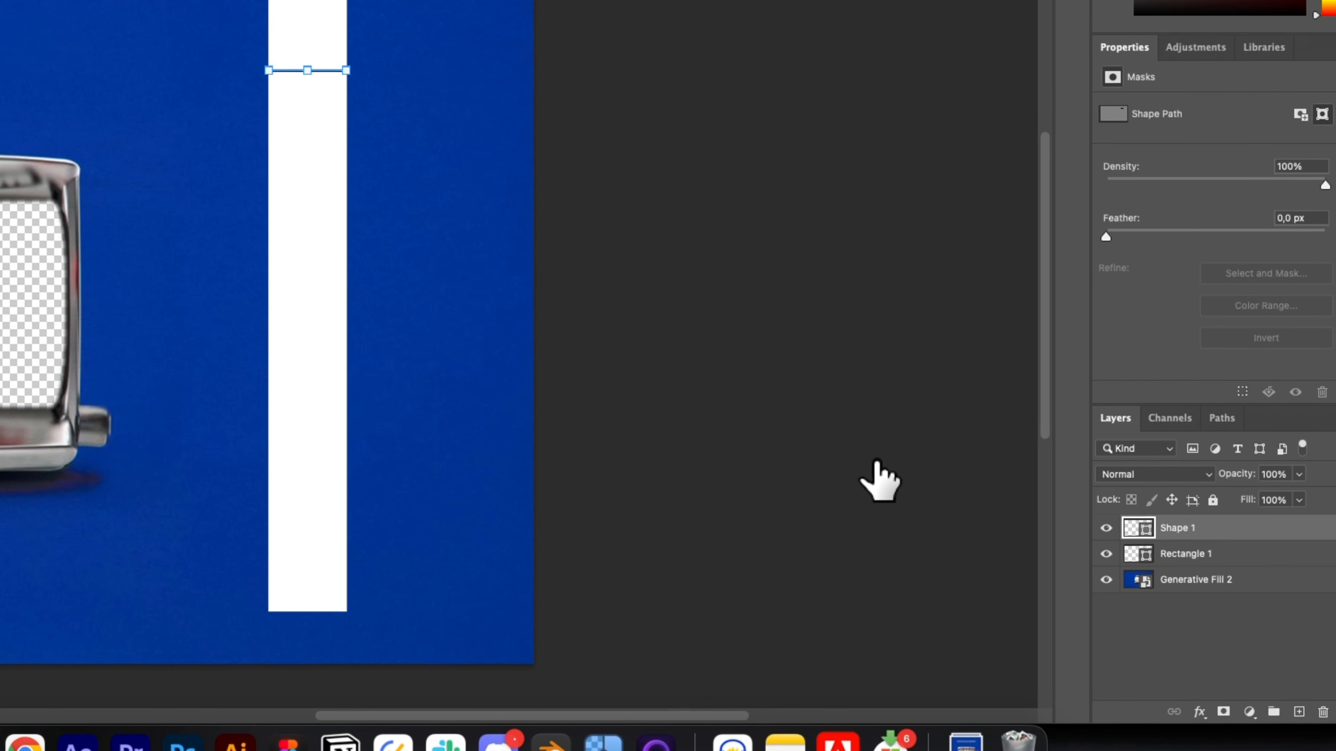
pyautogui.press('super+j')
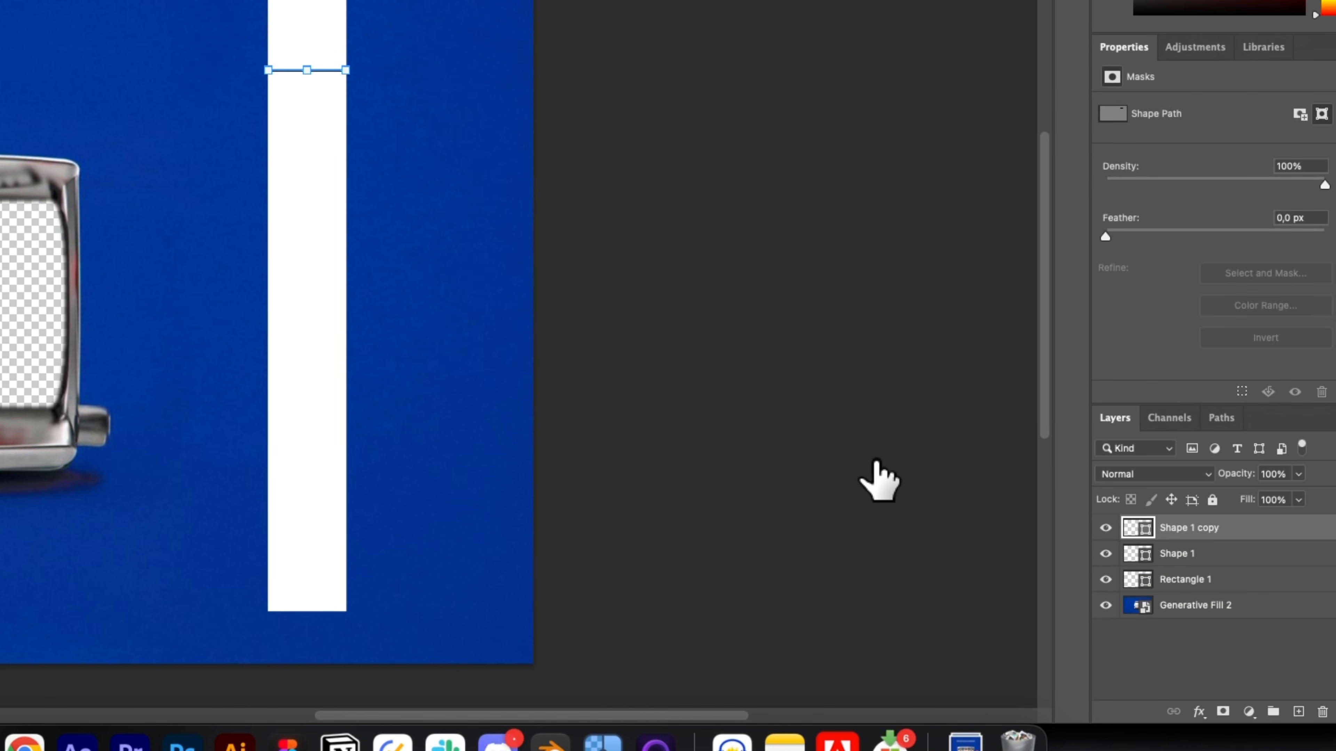
pyautogui.press('super+j')
pyautogui.press('super+j')
pyautogui.press('super+j')
pyautogui.press('super+j')
pyautogui.press('super+j')
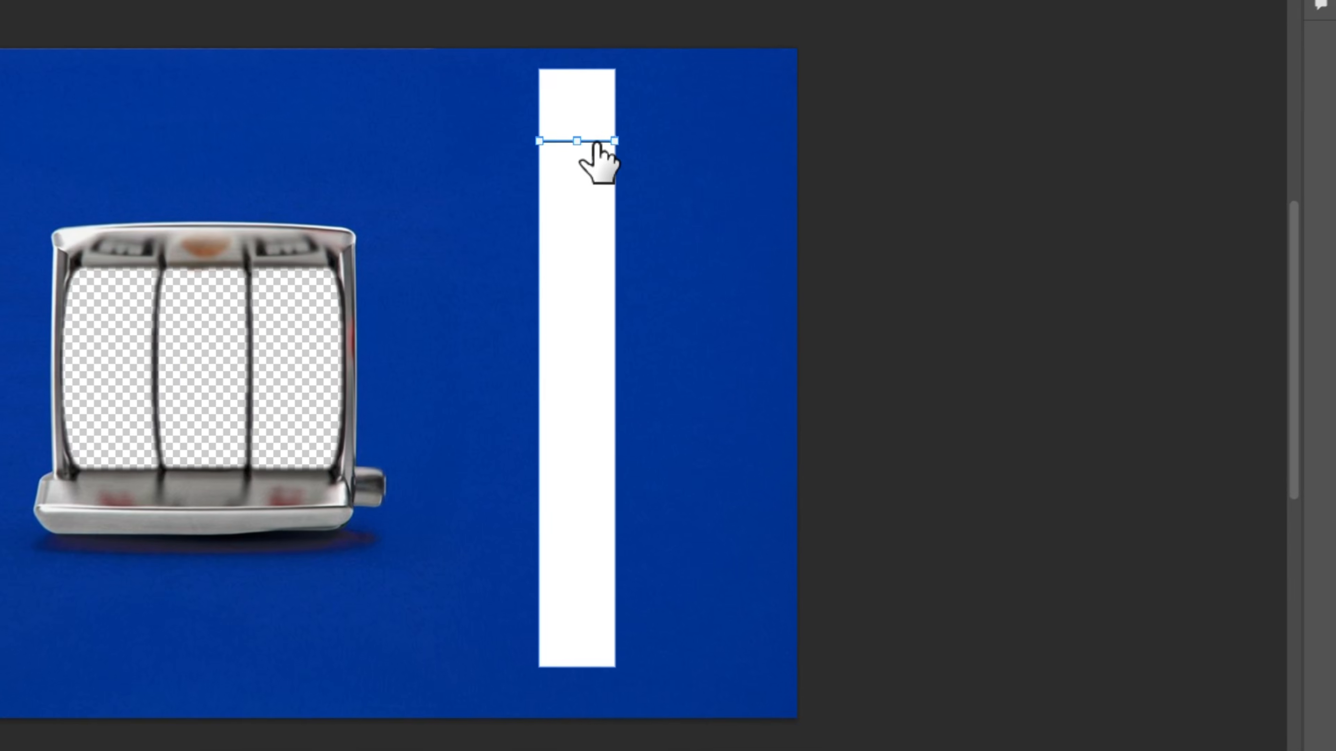
# Move the topmost line copy near the strip's lower end and distribute all seven lines evenly by their vertical centers
pyautogui.moveTo(556, 207); pyautogui.dragTo(562, 553)
pyautogui.moveTo(600, 421); pyautogui.dragTo(592, 616)
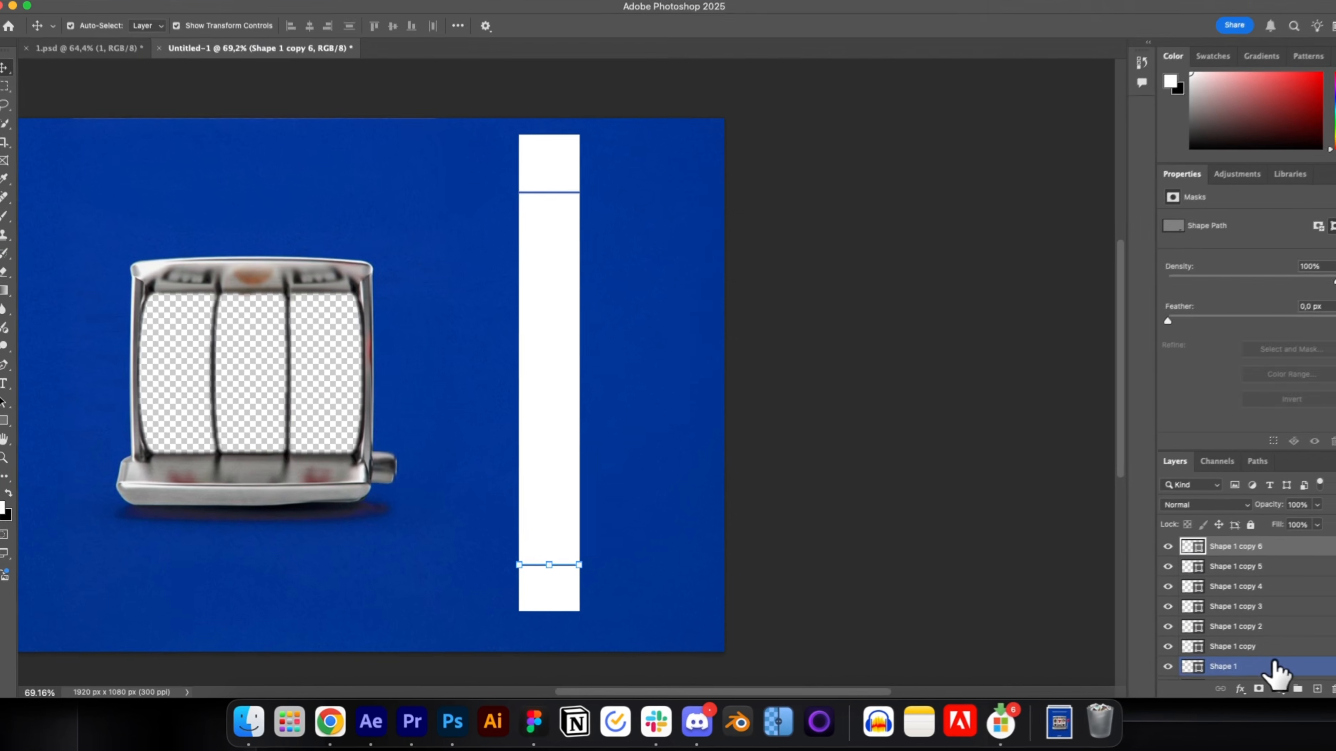
pyautogui.keyDown('shift'); pyautogui.click(1269, 667); pyautogui.keyUp('shift')
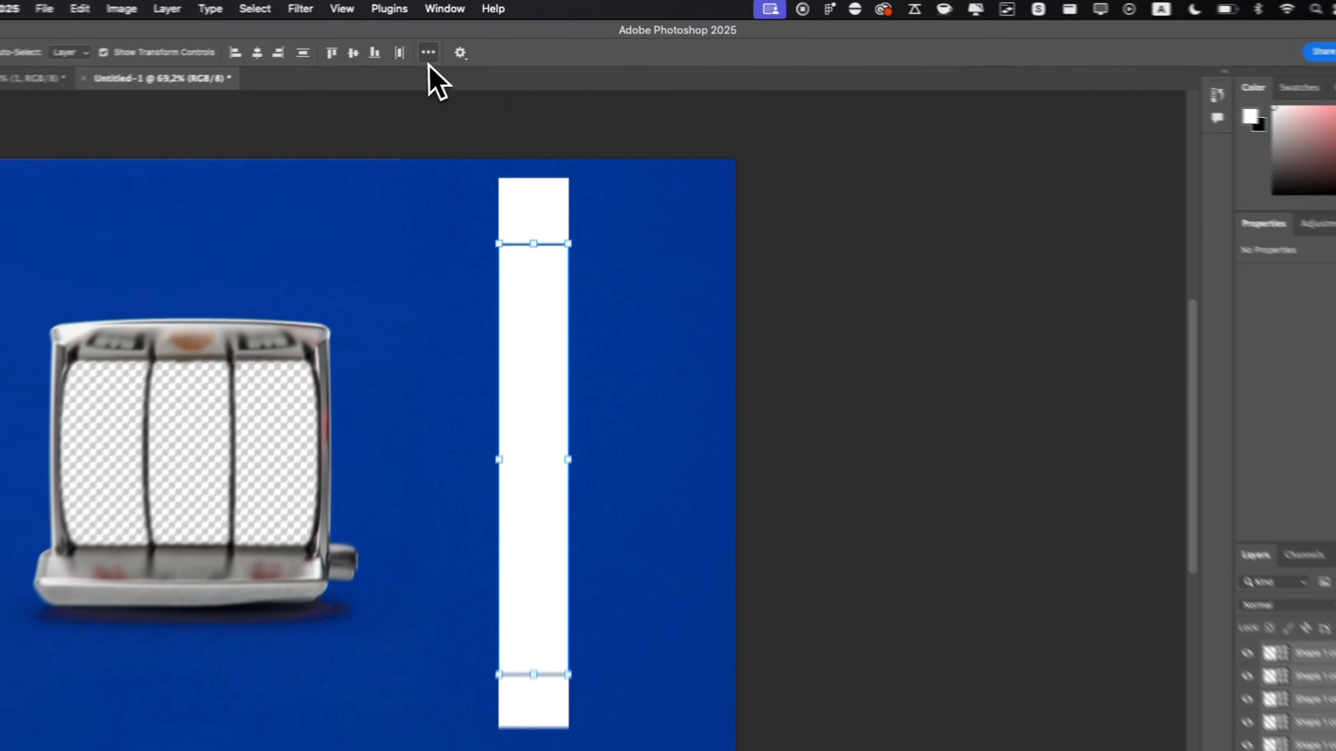
pyautogui.click(457, 45)
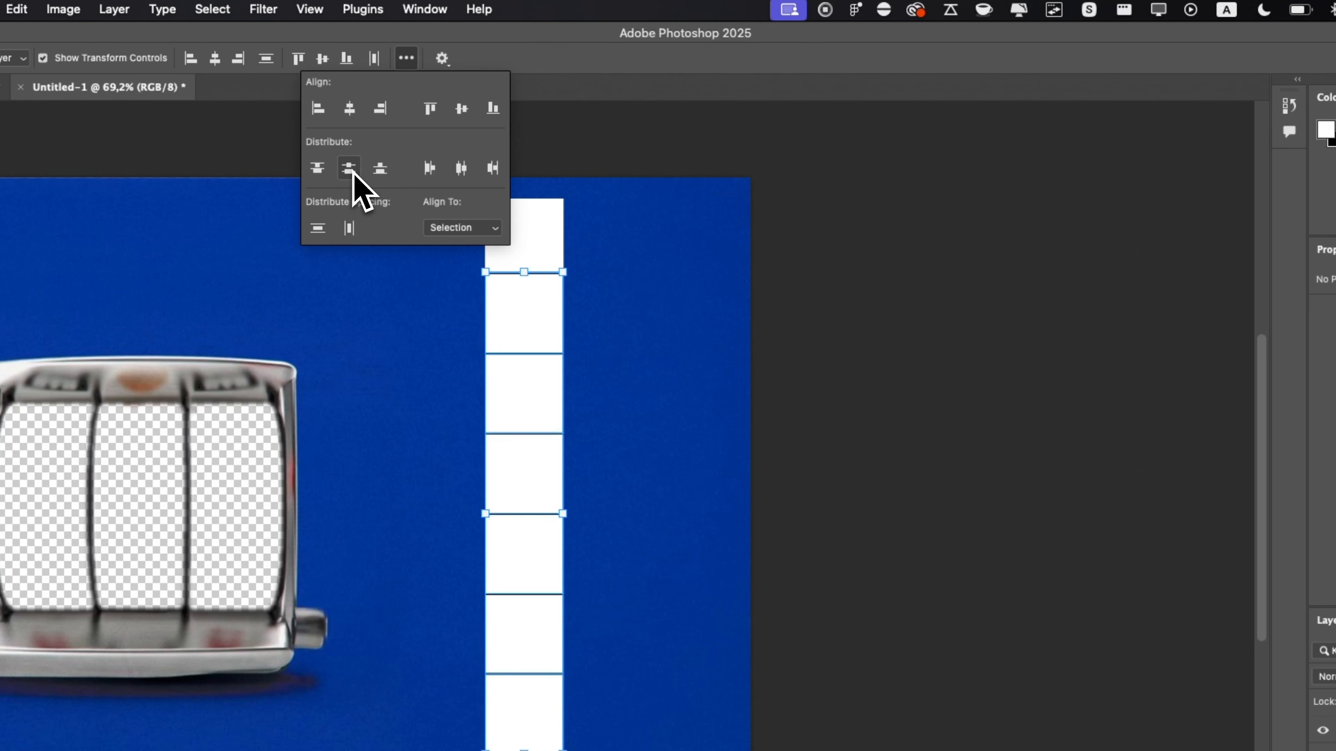
pyautogui.click(893, 411)
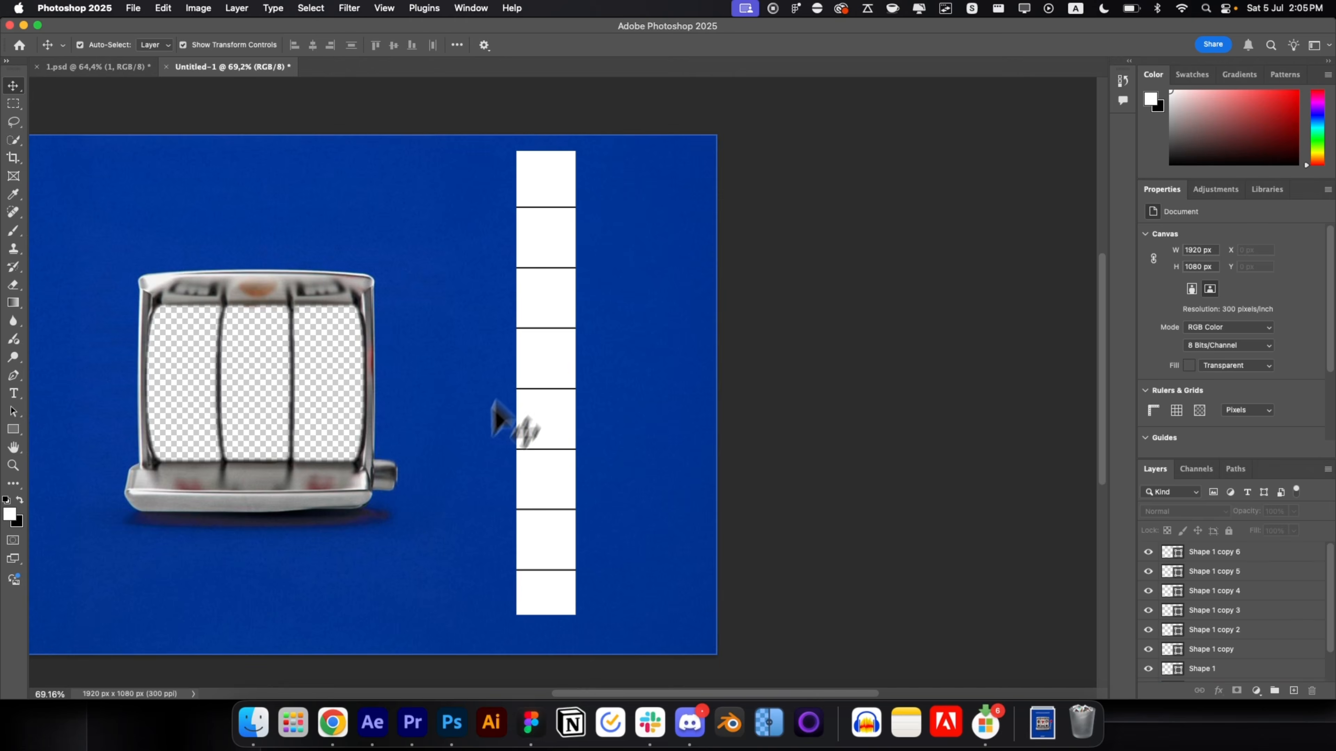
# Switch to Chrome, open emojipedia.org in a new tab and copy Apple's iOS 18.4 image of the red heart emoji
pyautogui.click(333, 722)
pyautogui.click(569, 33)
pyautogui.write('emoji')
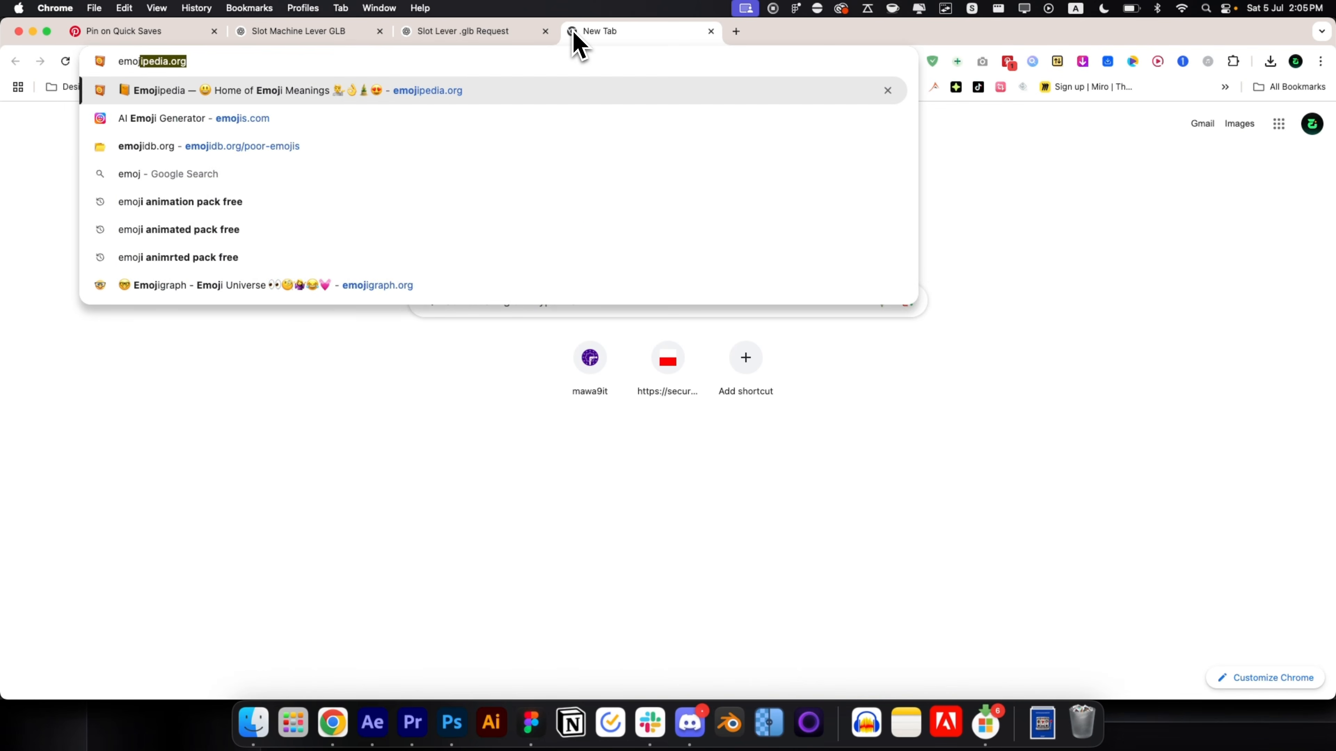
pyautogui.press('Return')
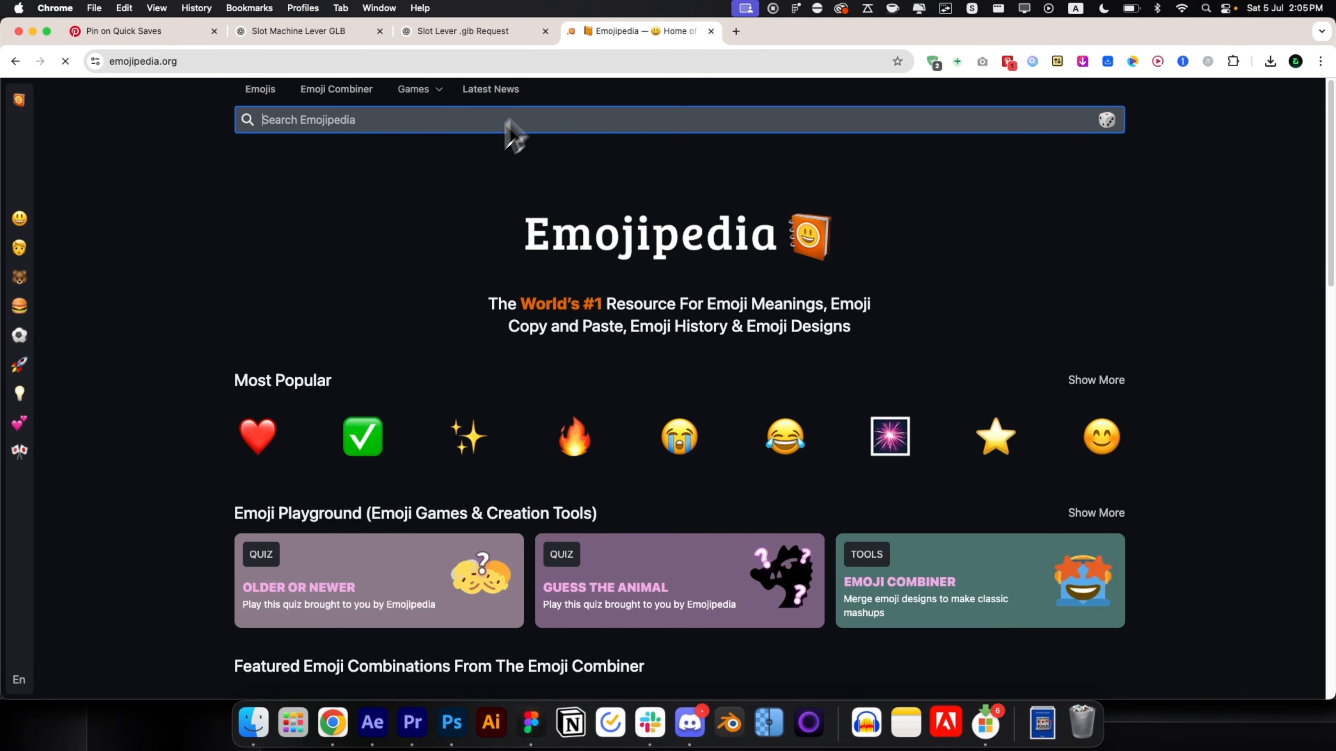
pyautogui.click(257, 436)
pyautogui.click(358, 182)
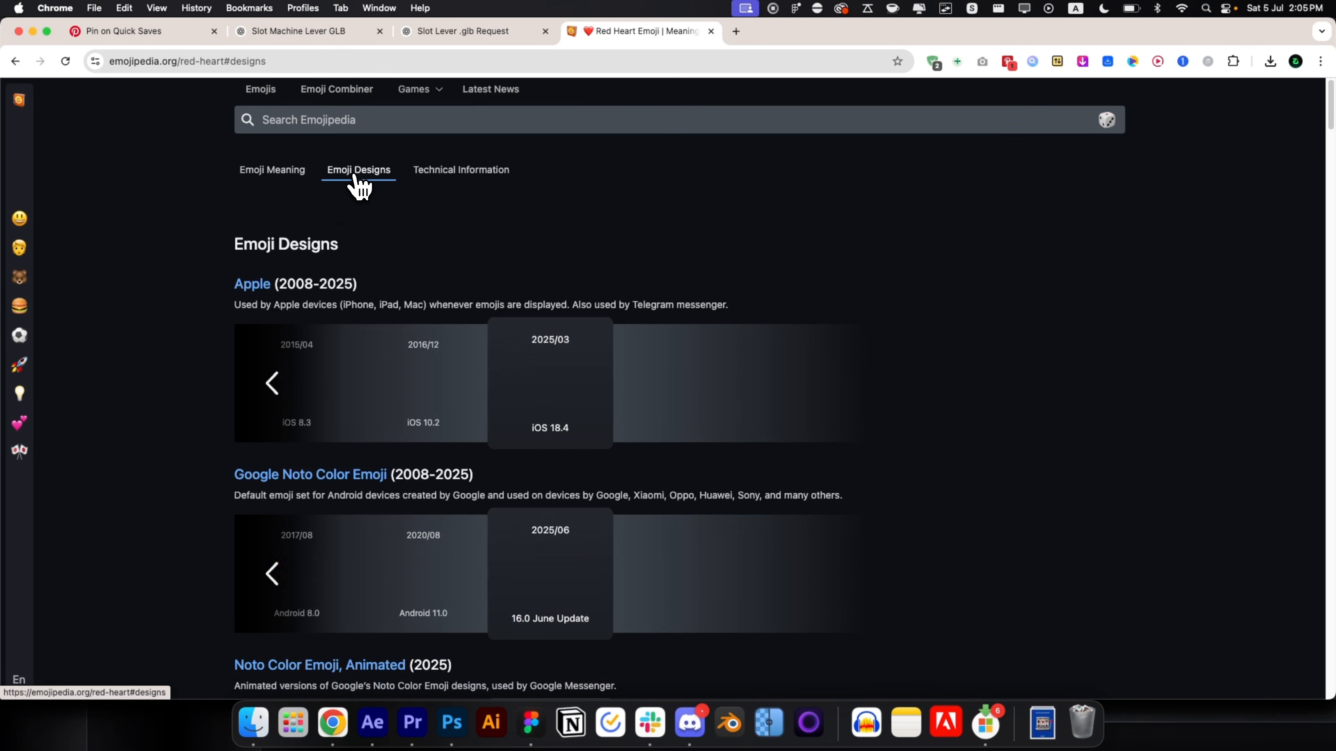
pyautogui.rightClick(548, 376)
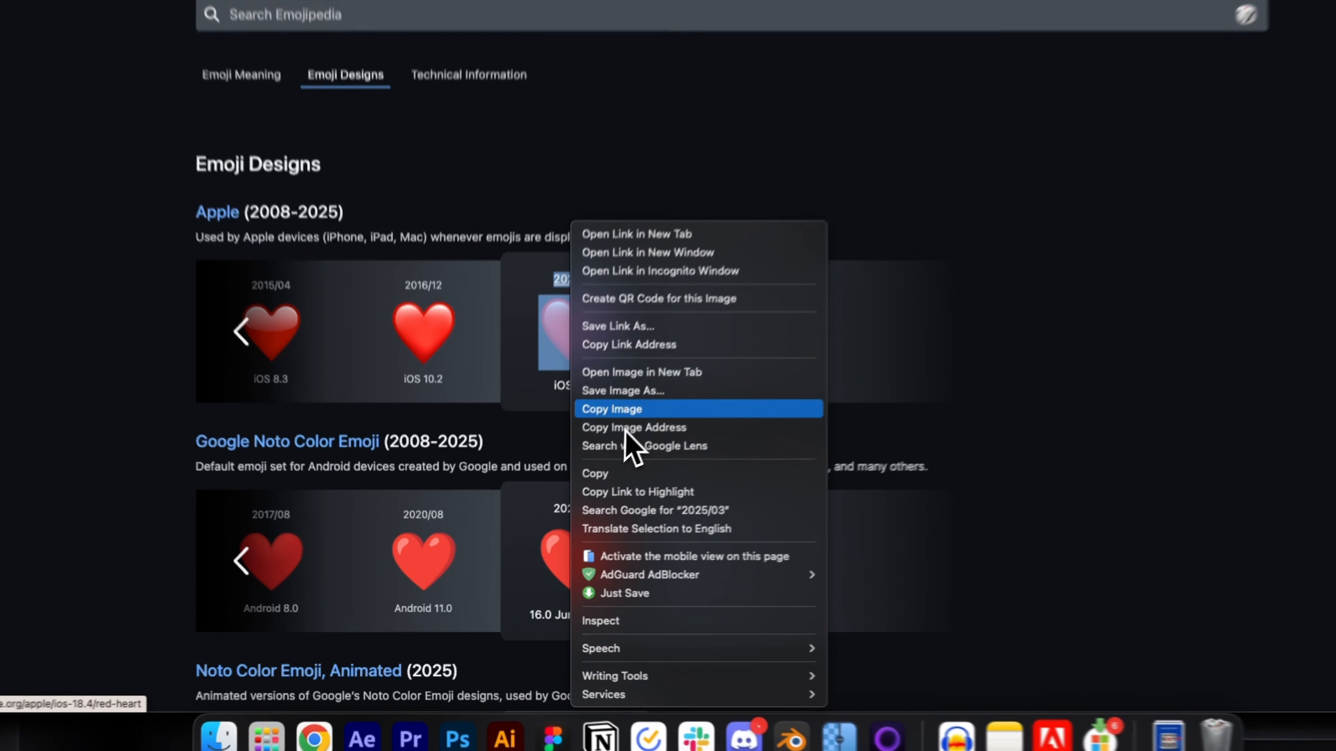
pyautogui.click(647, 387)
# Switch to Photoshop and paste the red heart into the strip's first cell and the fire emoji into its third cell
pyautogui.click(461, 742)
pyautogui.press('super+v')
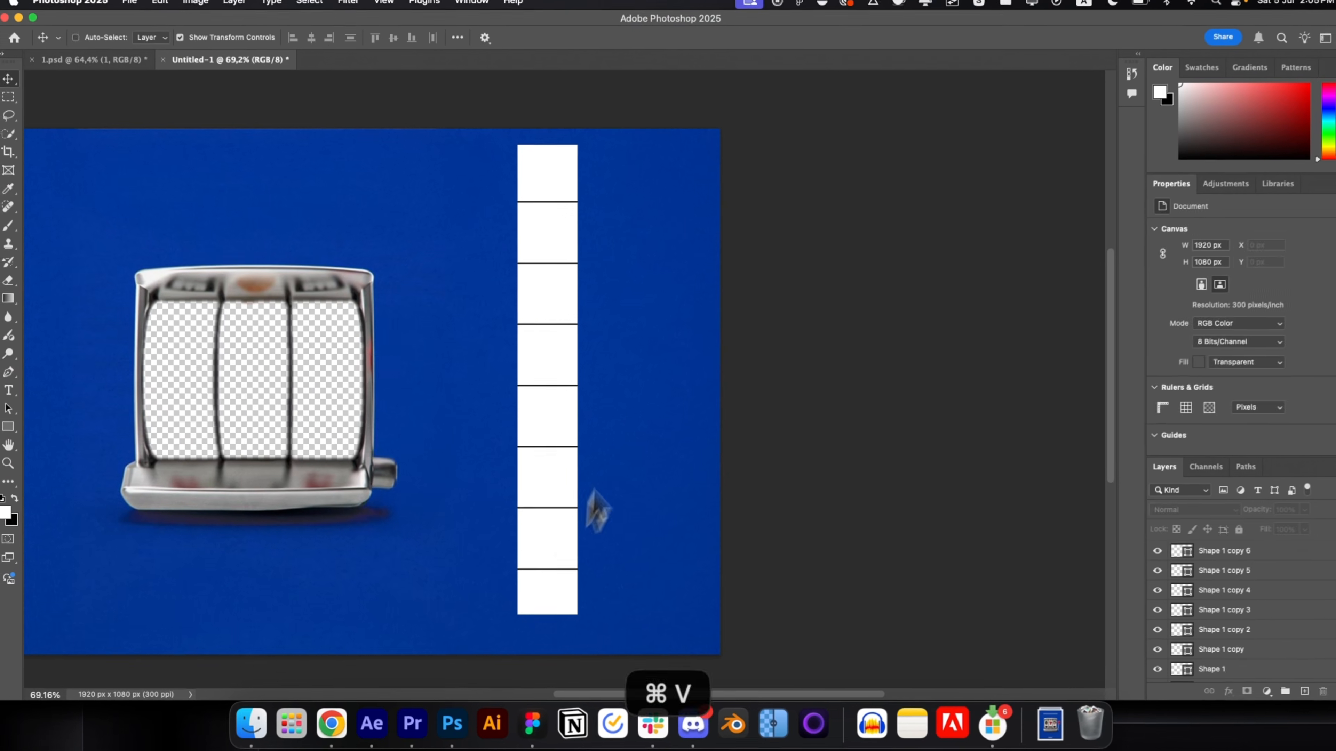
pyautogui.moveTo(360, 415); pyautogui.dragTo(469, 339)
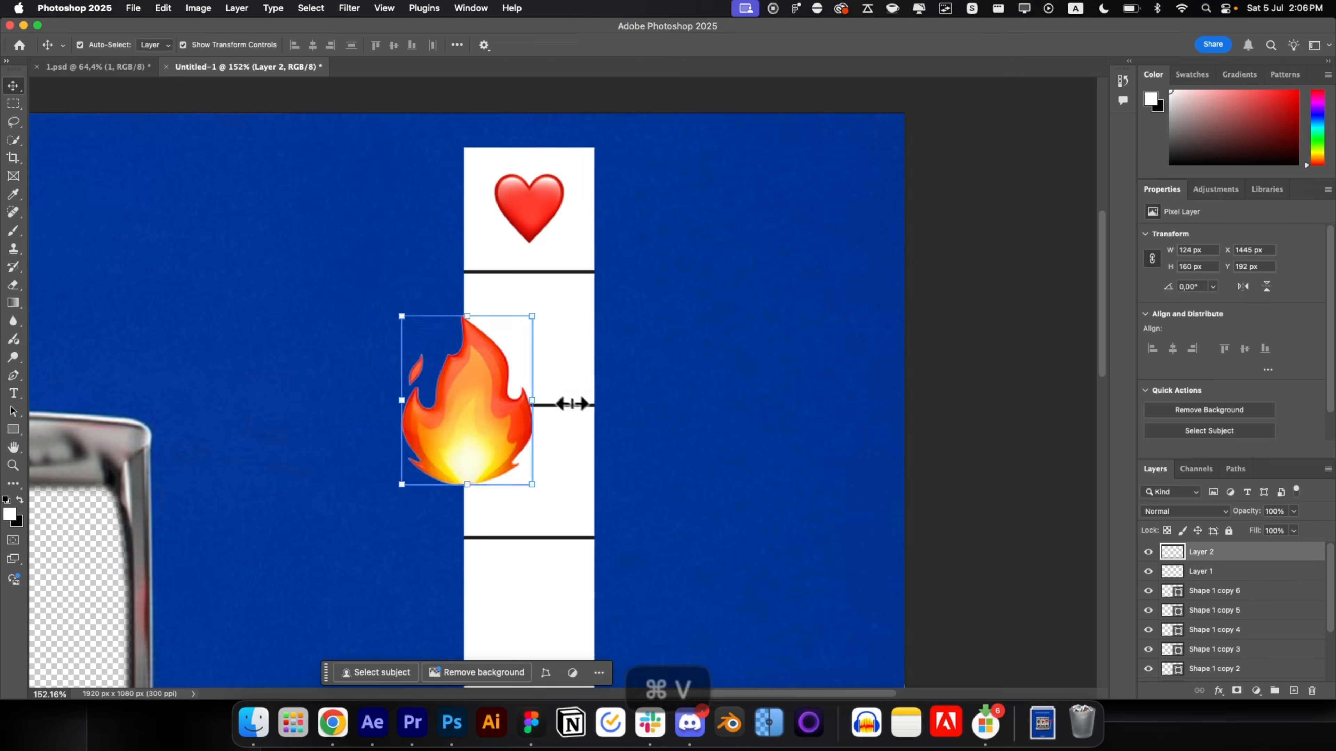
# Copy the ready-made reel strip group 1 from 1.psd and return to the slot machine document
pyautogui.press('super+0')
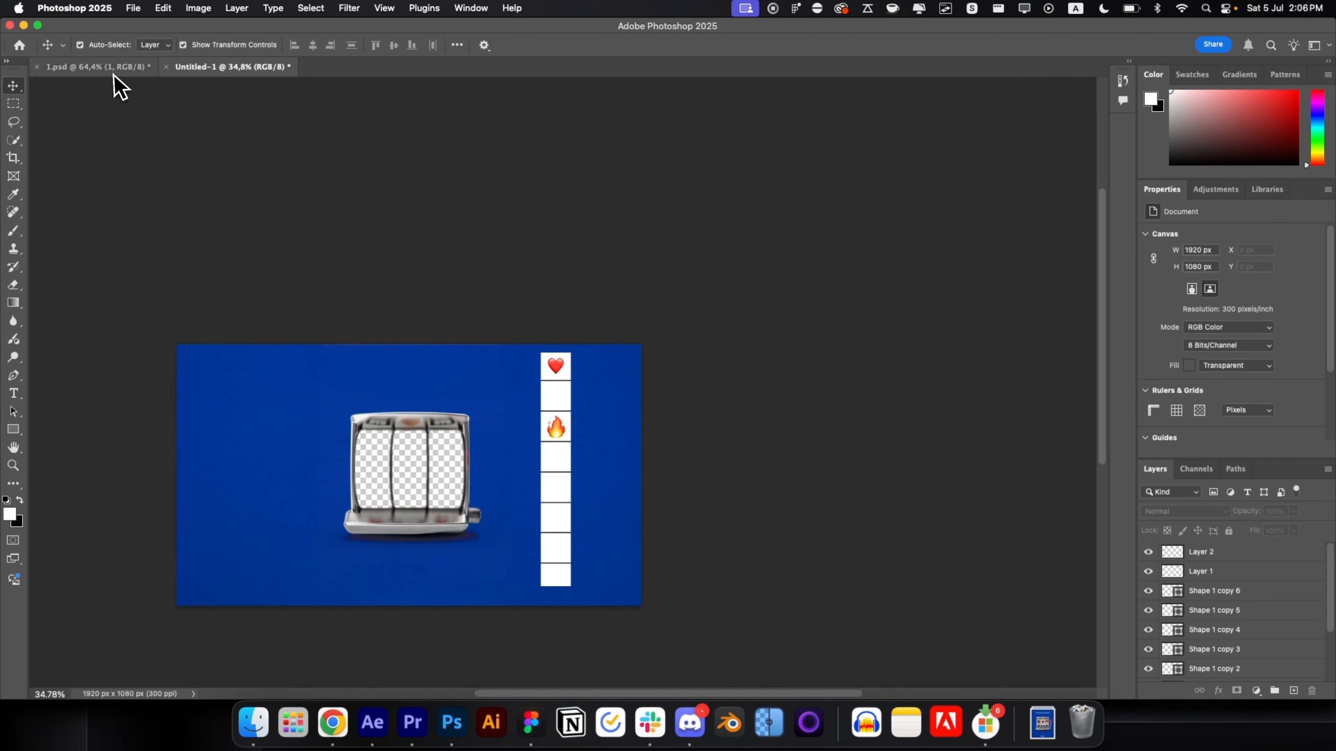
pyautogui.click(105, 67)
pyautogui.press('super+c')
pyautogui.click(261, 67)
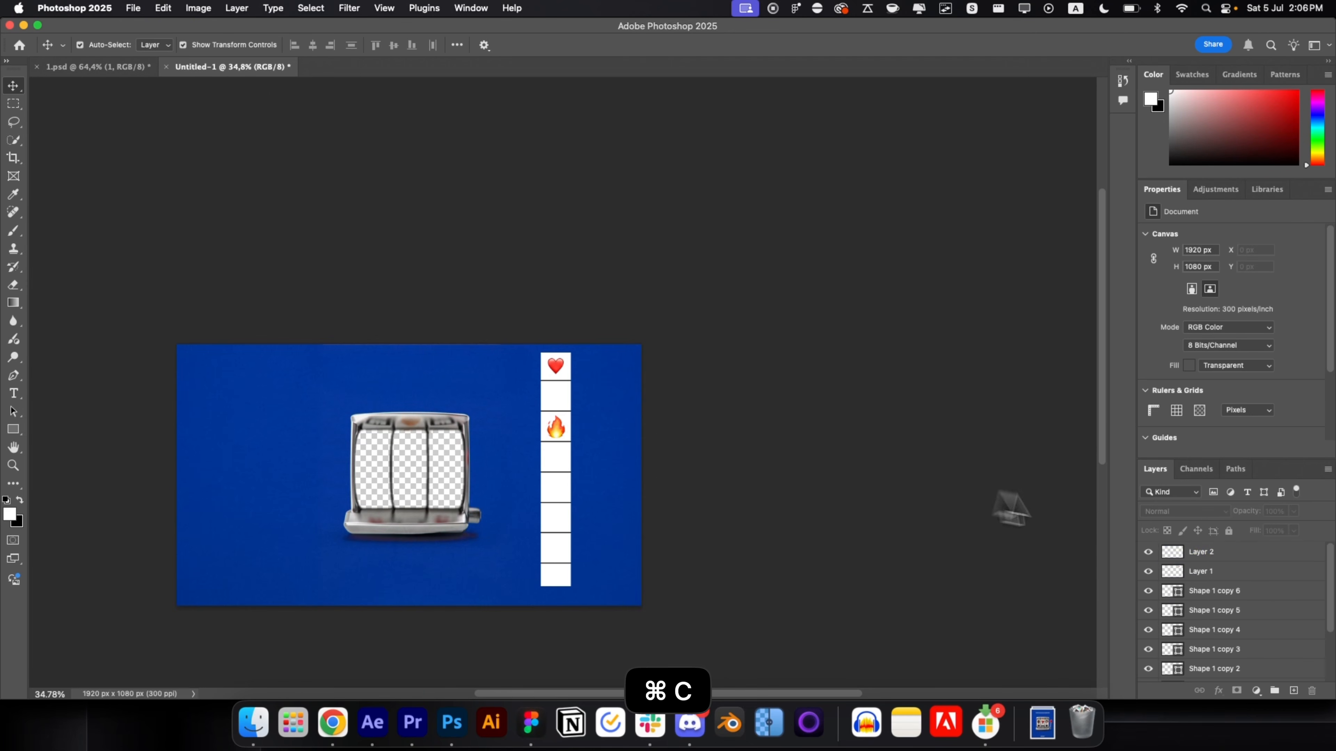
# Delete the hand-drawn strip by removing every layer from Layer 2 down to Rectangle 1
pyautogui.click(1241, 553)
pyautogui.scroll(-4, 1231, 636)
pyautogui.keyDown('shift'); pyautogui.click(1228, 653); pyautogui.keyUp('shift')
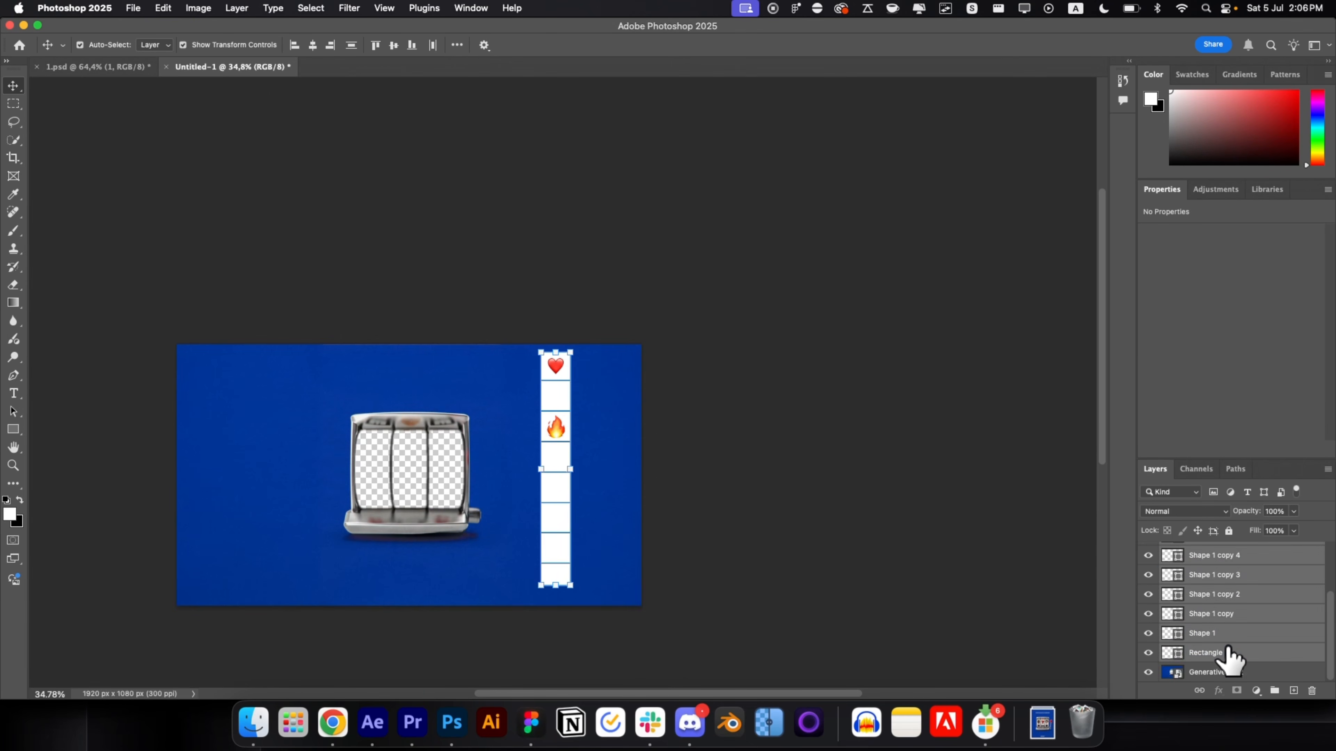
pyautogui.press('BackSpace')
# Paste the emoji reel strip group into the document and move it beside the slot machine
pyautogui.press('super+v')
pyautogui.moveTo(409, 474); pyautogui.dragTo(538, 475)
pyautogui.scroll(5, 514, 530)
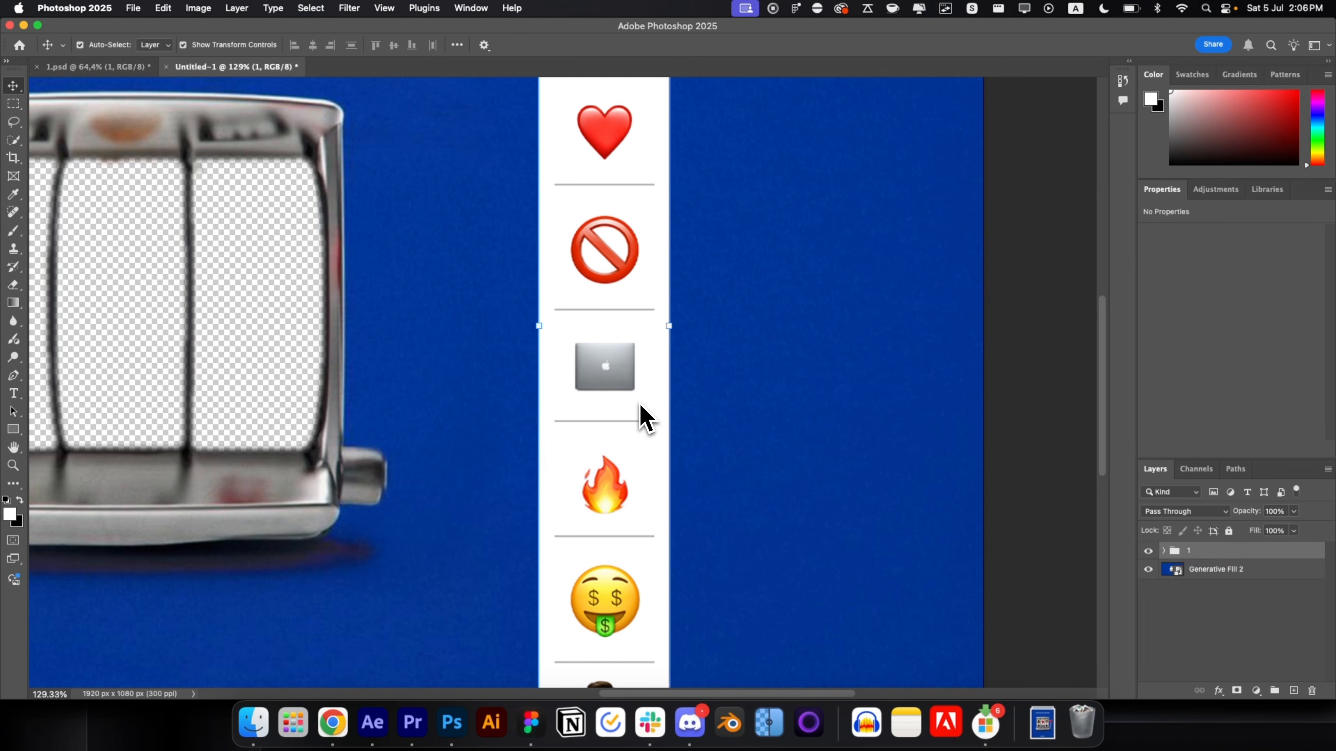
pyautogui.click(585, 460)
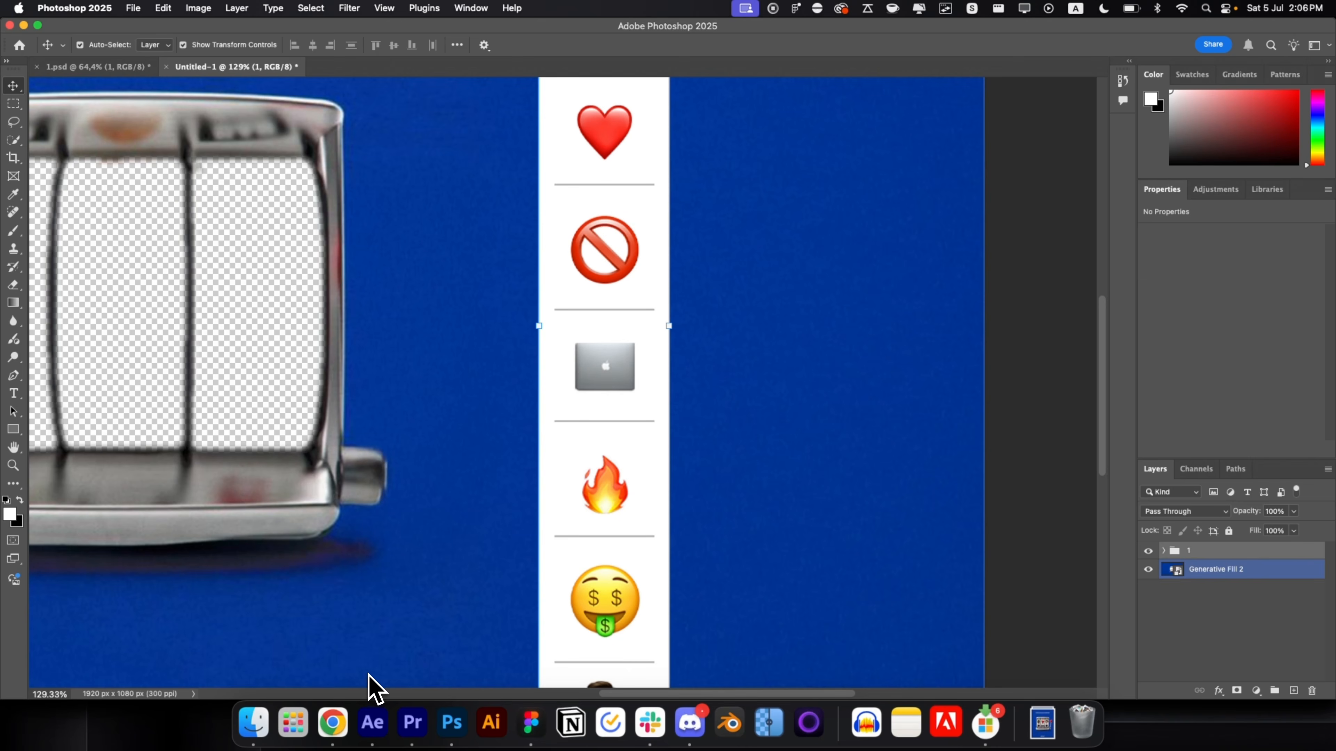
pyautogui.click(565, 613)
pyautogui.moveTo(665, 605); pyautogui.dragTo(644, 337)
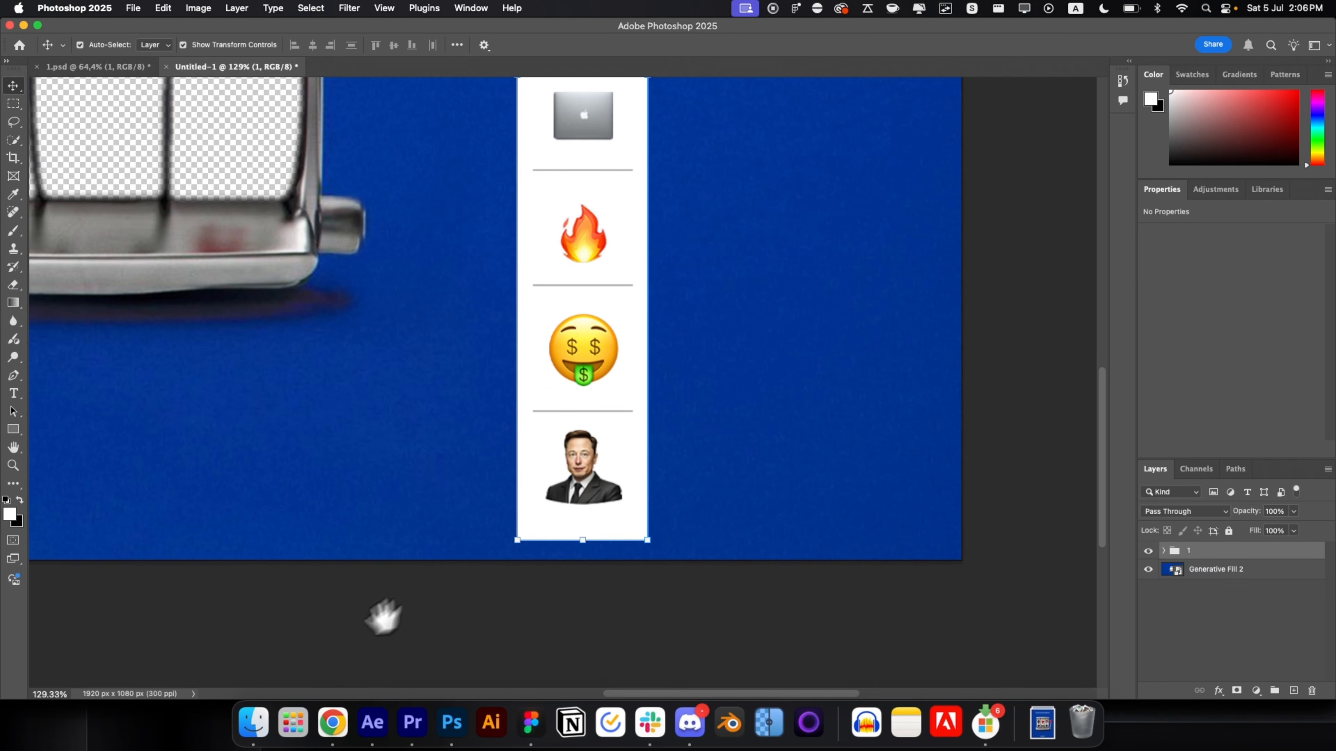
# Switch to Chrome and open the AI Emoji Generator site emojis.com in a new tab
pyautogui.click(341, 711)
pyautogui.press('super+t')
pyautogui.write('emojipedia.org')
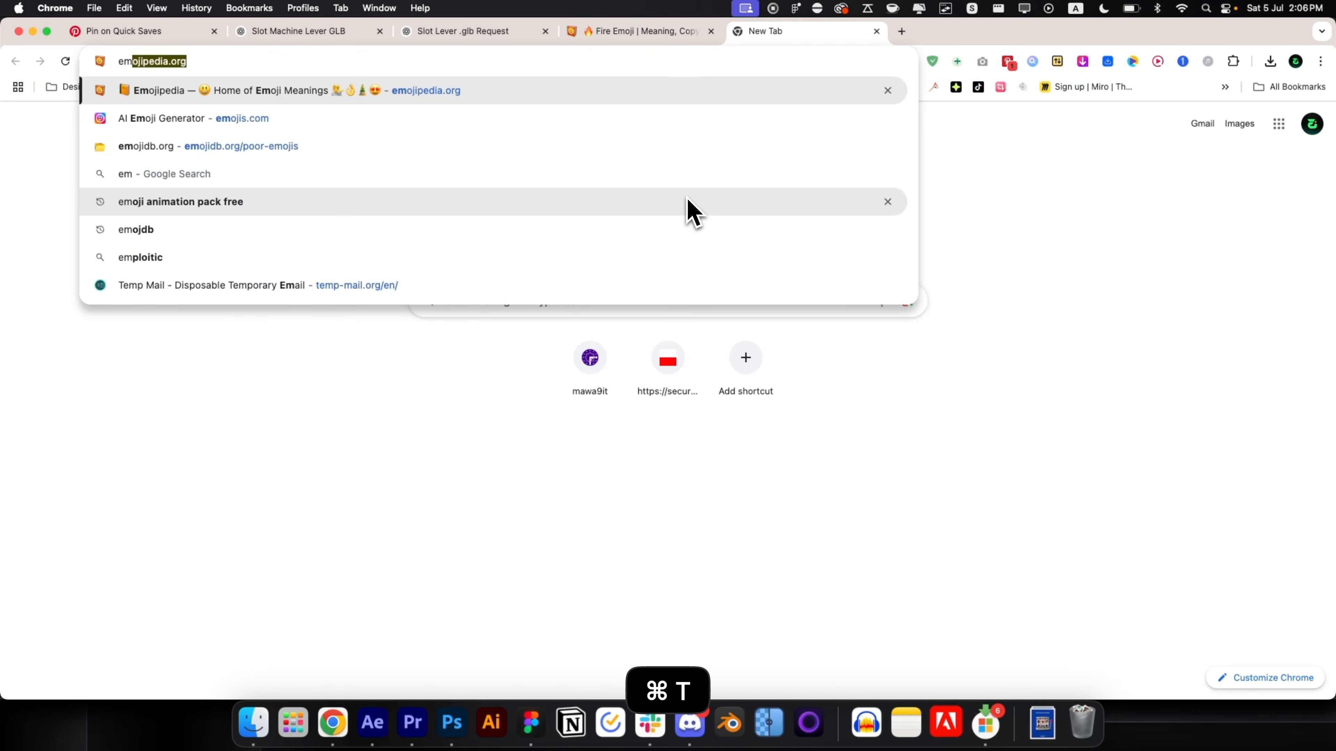
pyautogui.press('Down')
pyautogui.press('Return')
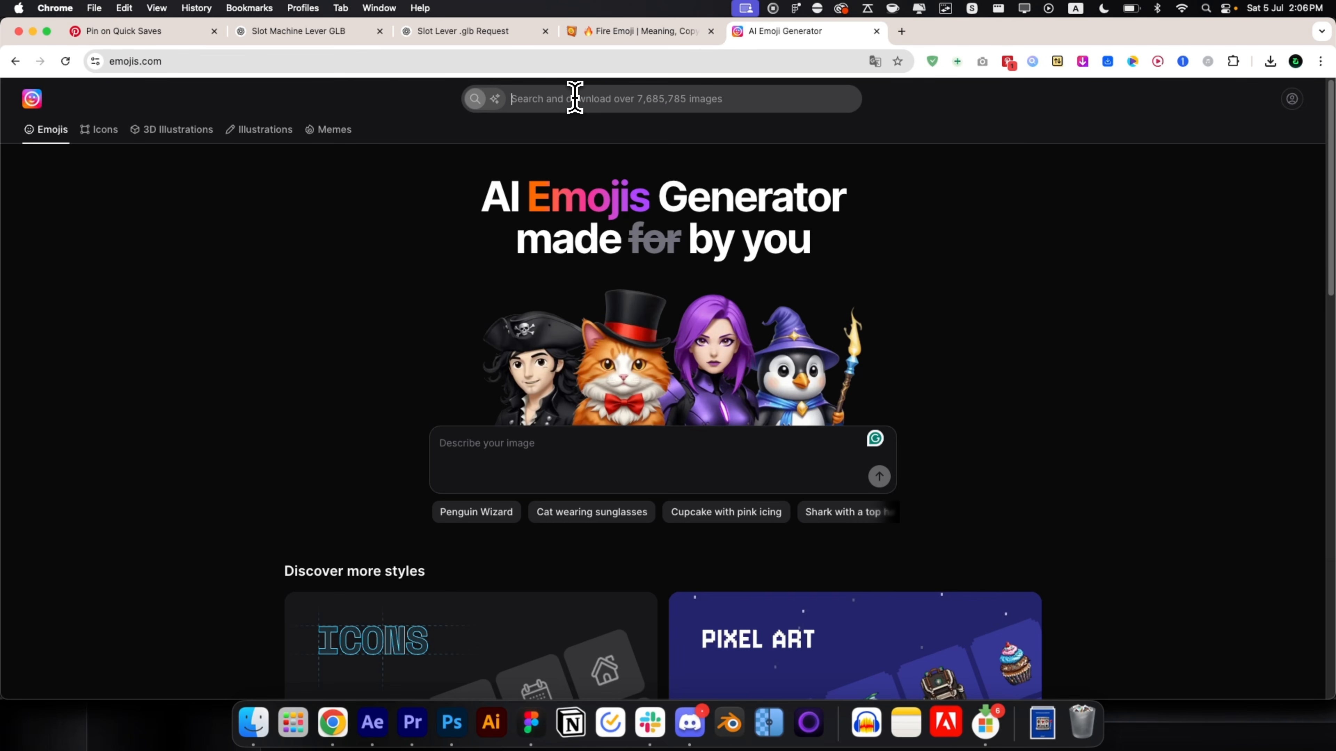
# Search emojis.com for "elon musk", look through the emoji results and return to the slot machine document in Photoshop
pyautogui.click(576, 98)
pyautogui.write('elon musk')
pyautogui.press('Return')
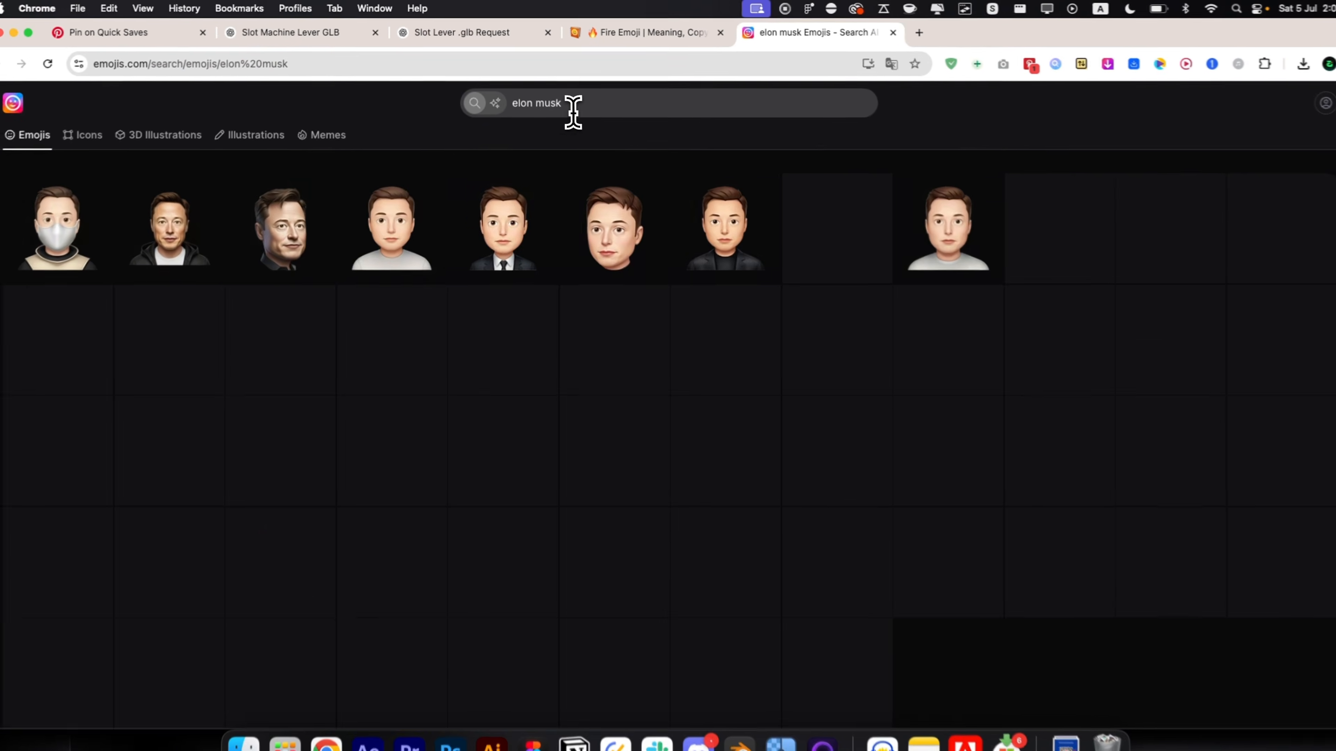
pyautogui.scroll(-10, 709, 358)
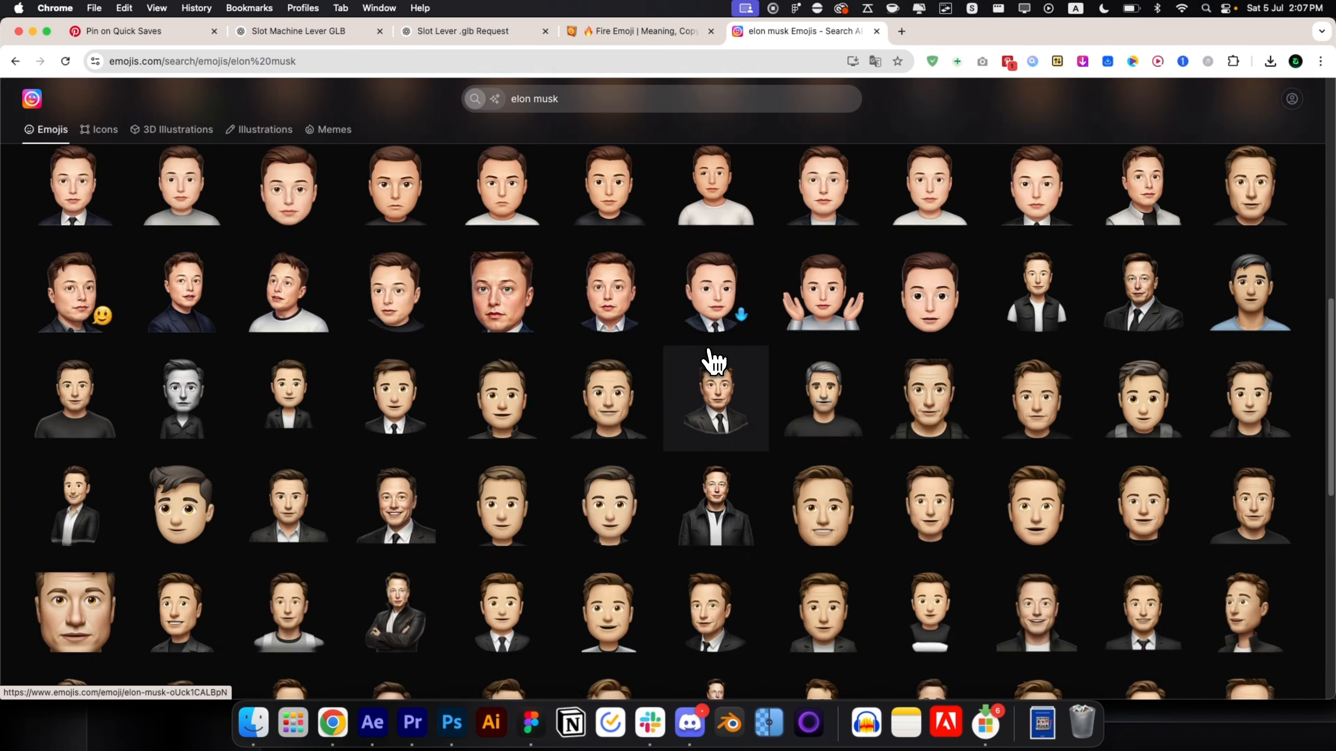
pyautogui.click(409, 547)
pyautogui.press('super+Left')
pyautogui.scroll(10, 456, 349)
pyautogui.click(630, 248)
pyautogui.press('super+Left')
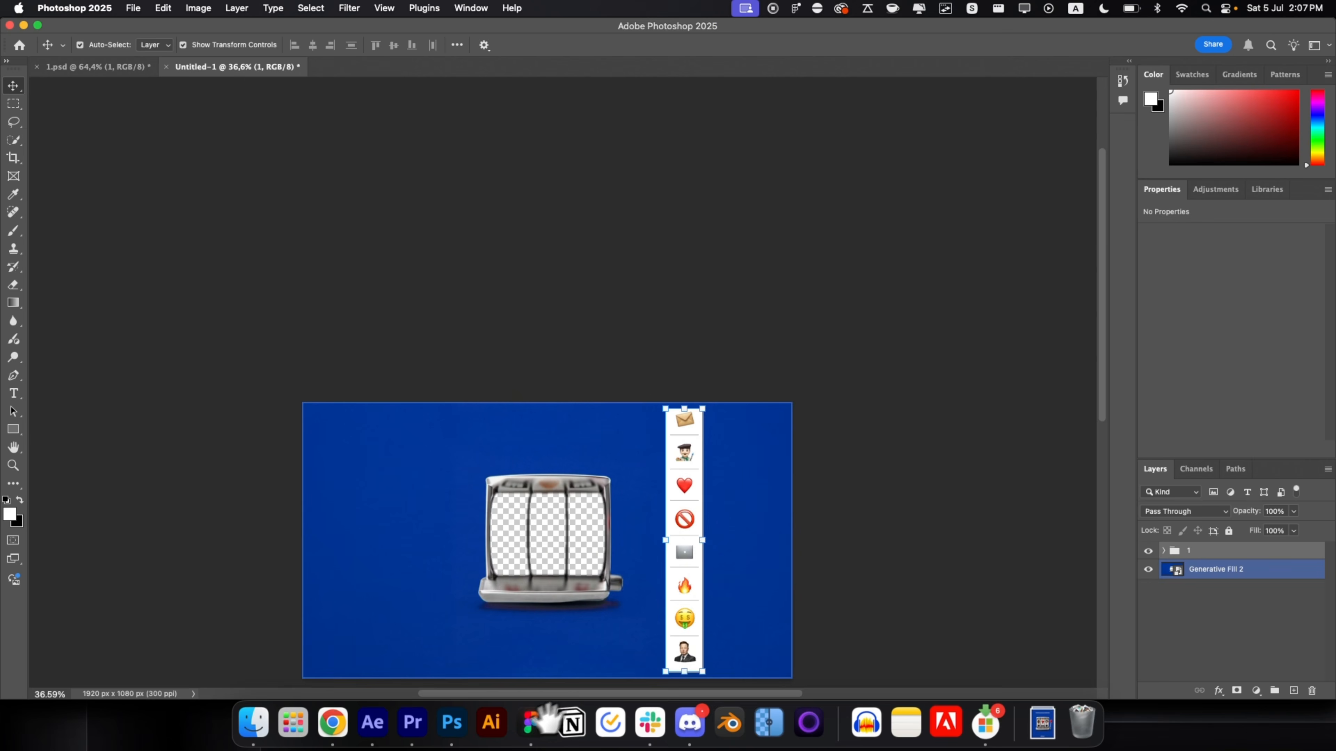
# Save the slot machine document as a Photoshop file on the Desktop
pyautogui.scroll(-5, 642, 331)
pyautogui.click(811, 349)
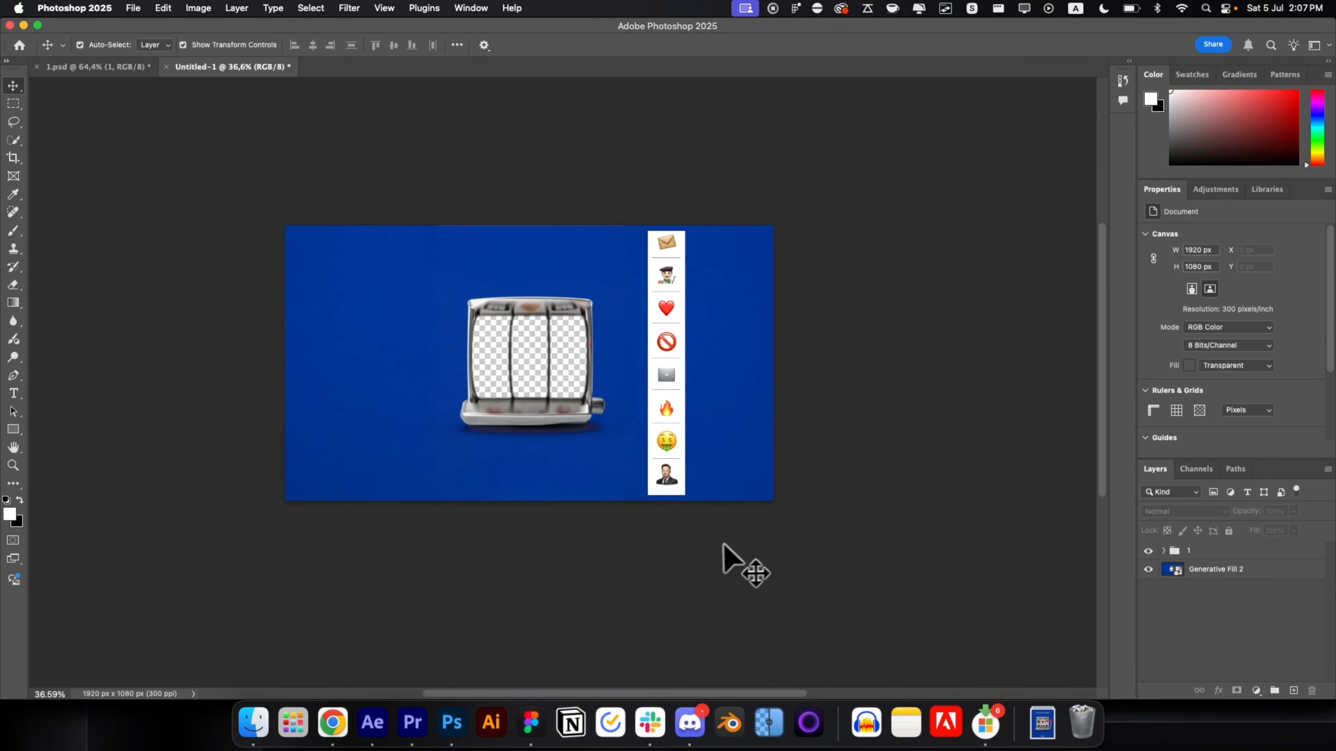
pyautogui.press('super+shift+s')
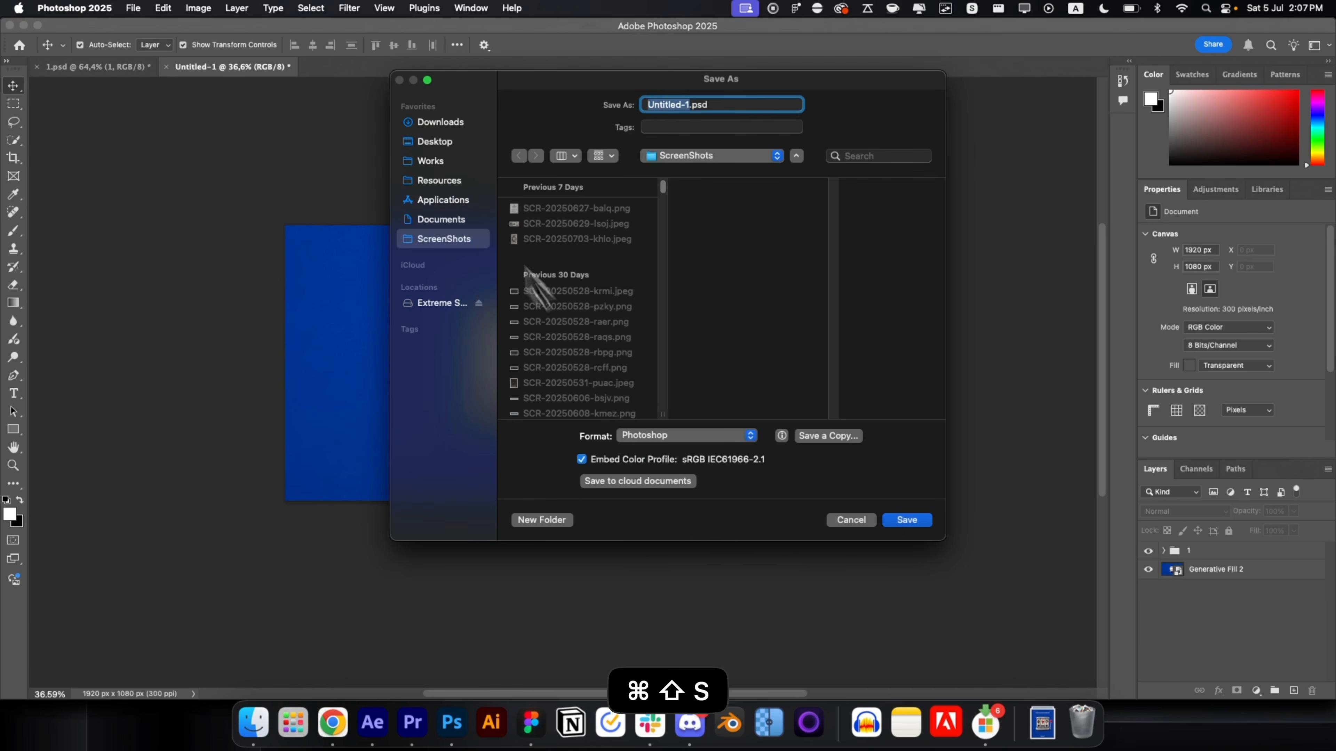
pyautogui.click(437, 146)
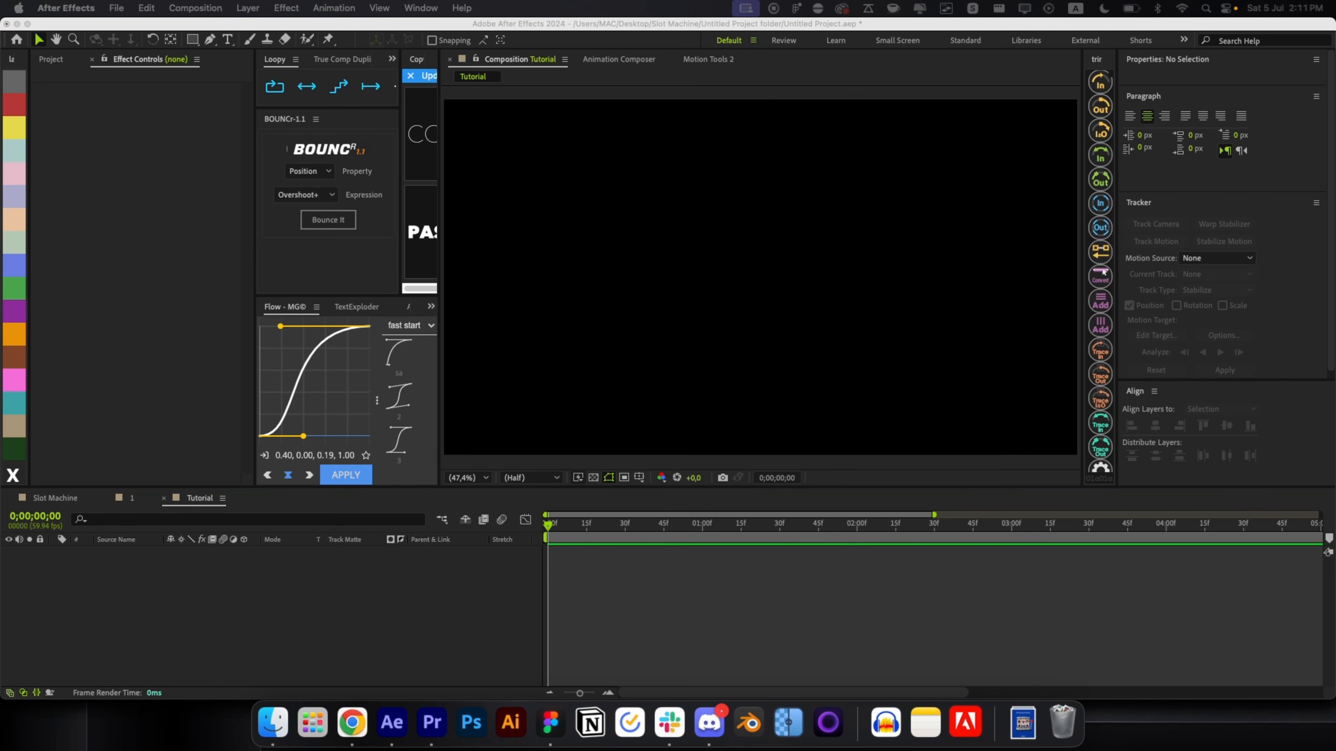
# In After Effects, import 1.psd into the Tutorial composition as Composition - Retain Layer Sizes with editable layer styles
pyautogui.moveTo(42, 272); pyautogui.dragTo(292, 576)
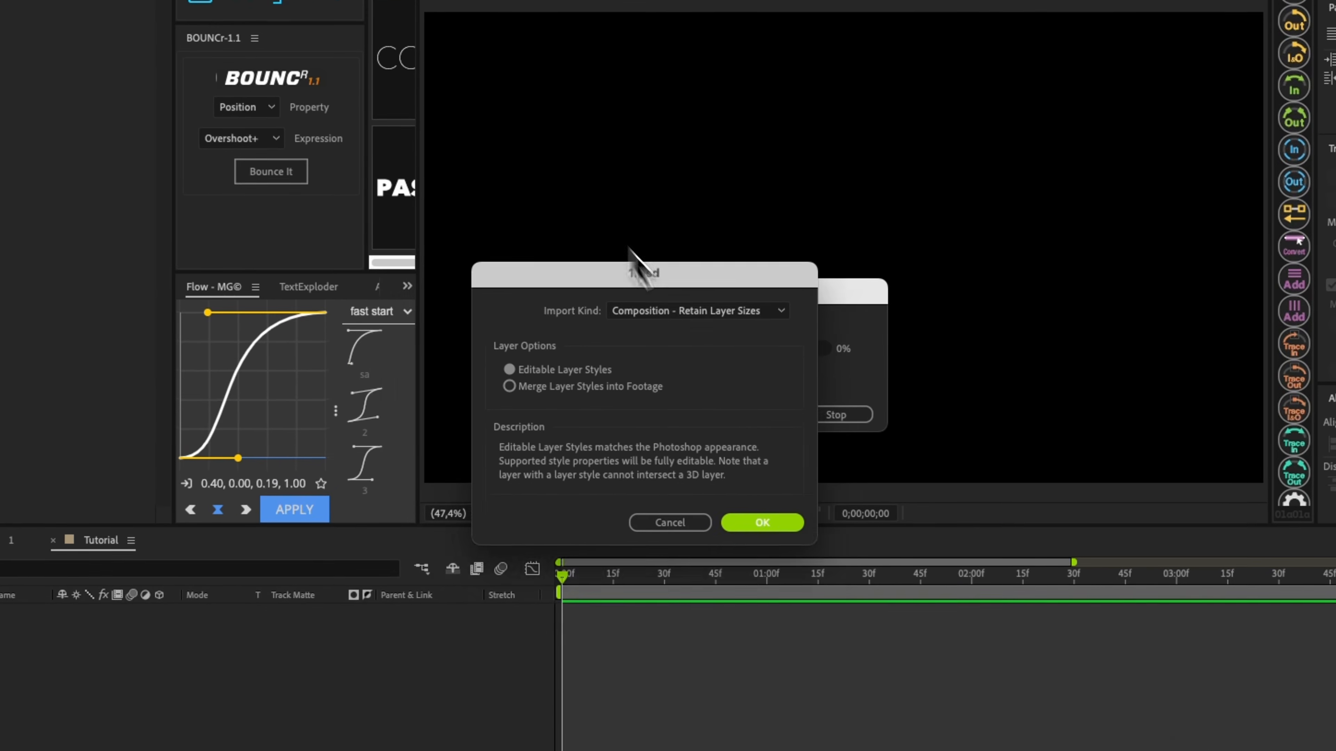
pyautogui.click(594, 258)
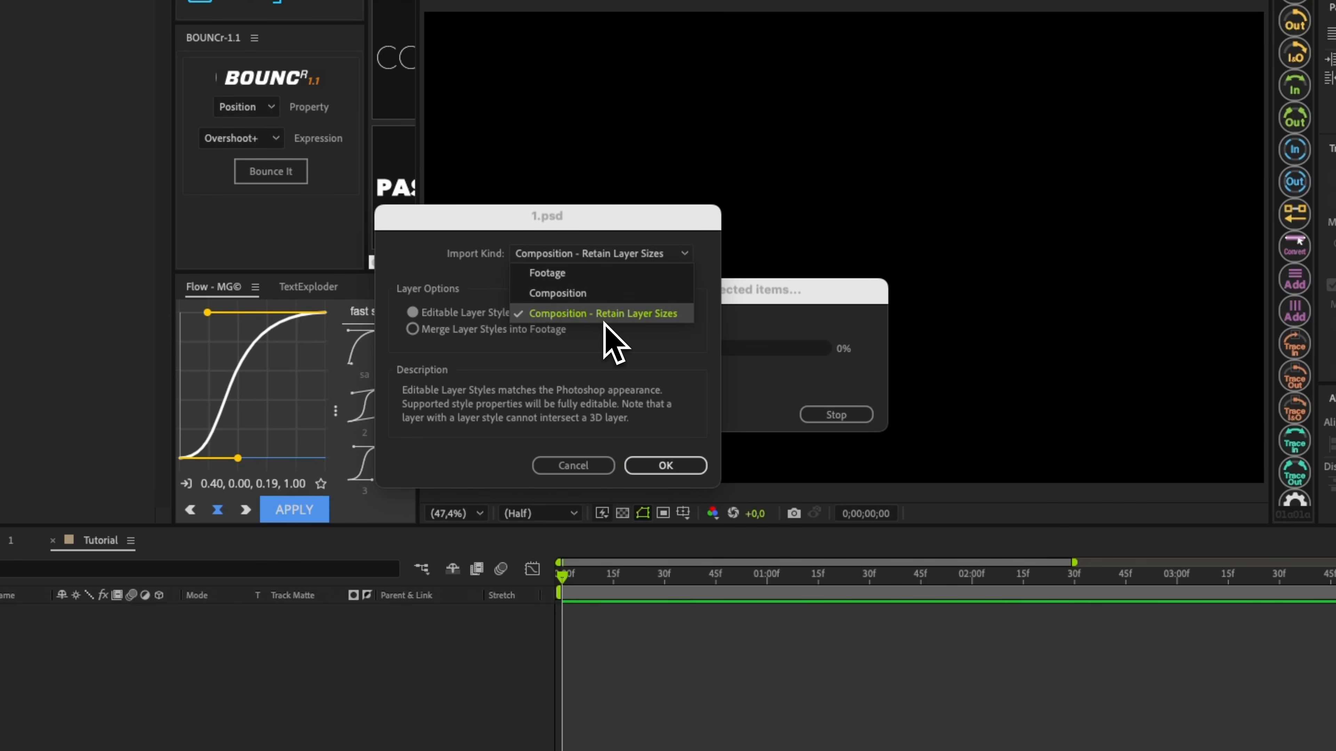
pyautogui.click(684, 378)
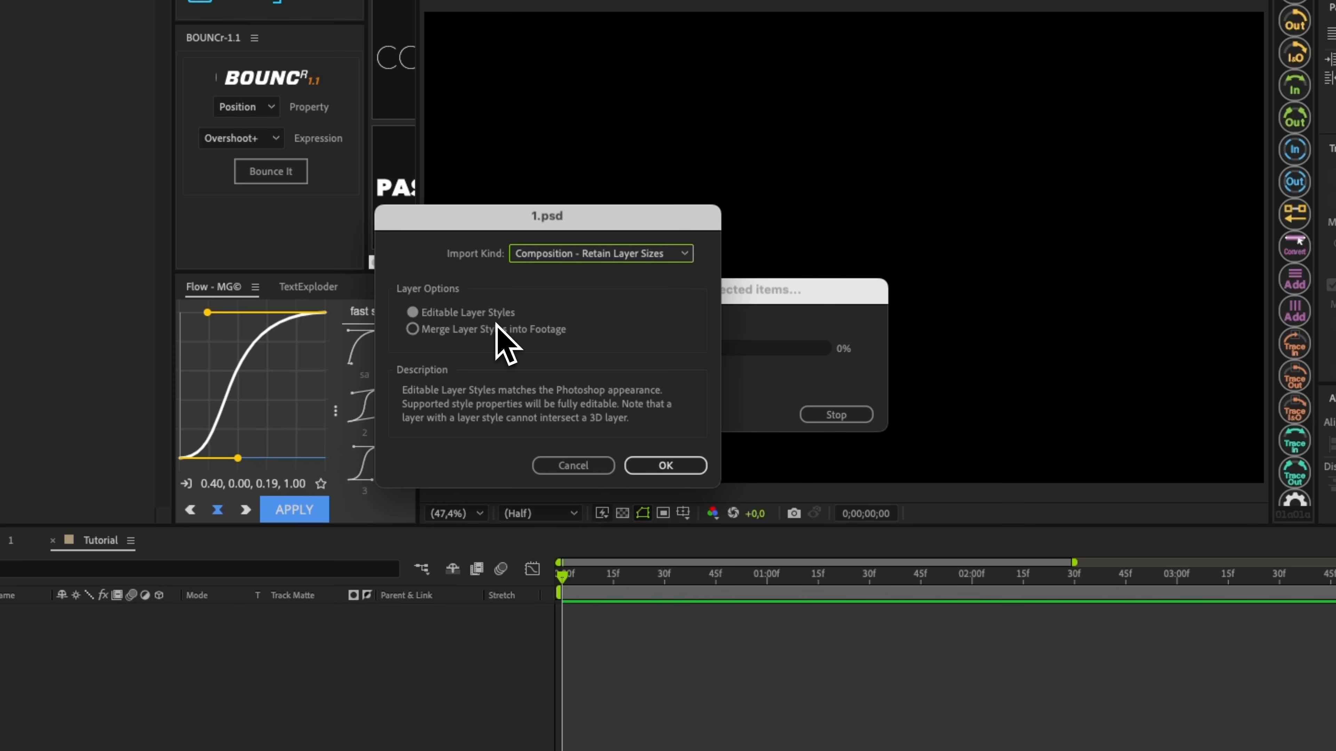
pyautogui.click(664, 466)
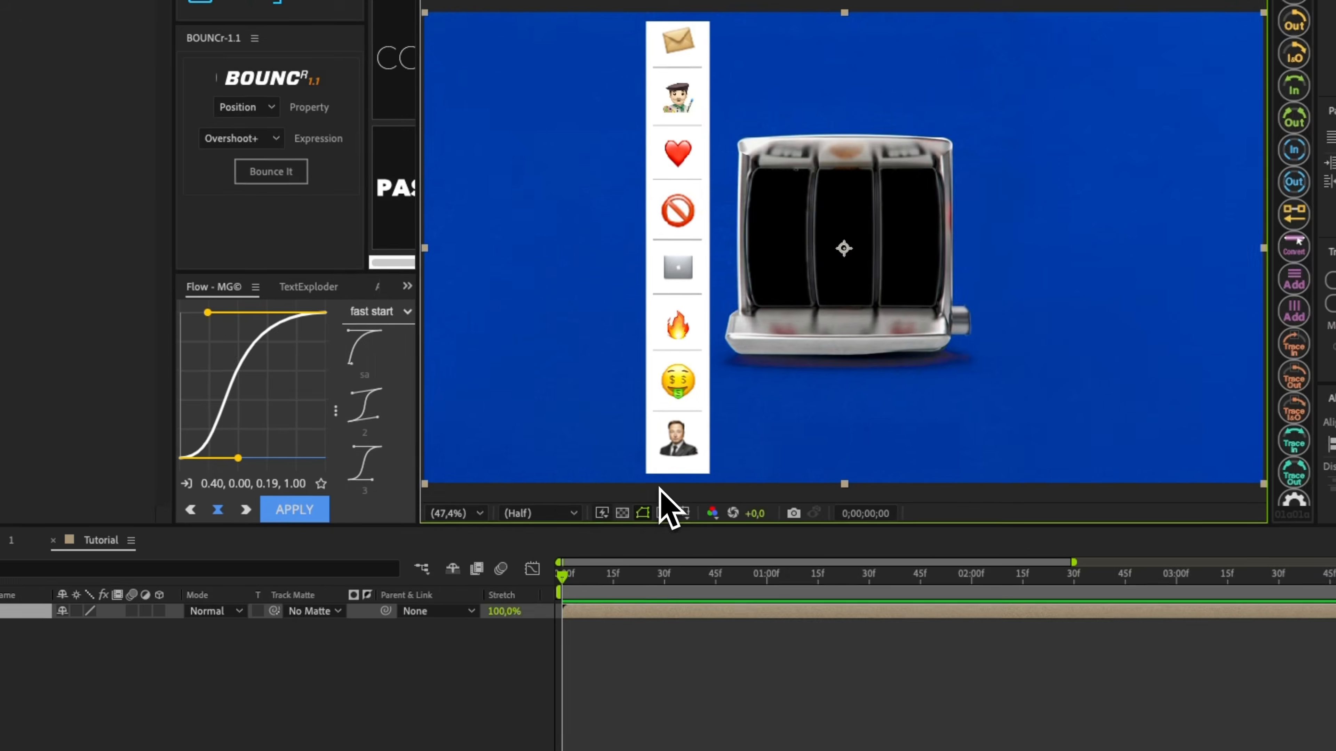
# Open the imported slot machine composition, draw a red rectangle of about 160 × 353 px over the left reel opening and centre its anchor point
pyautogui.click(593, 597)
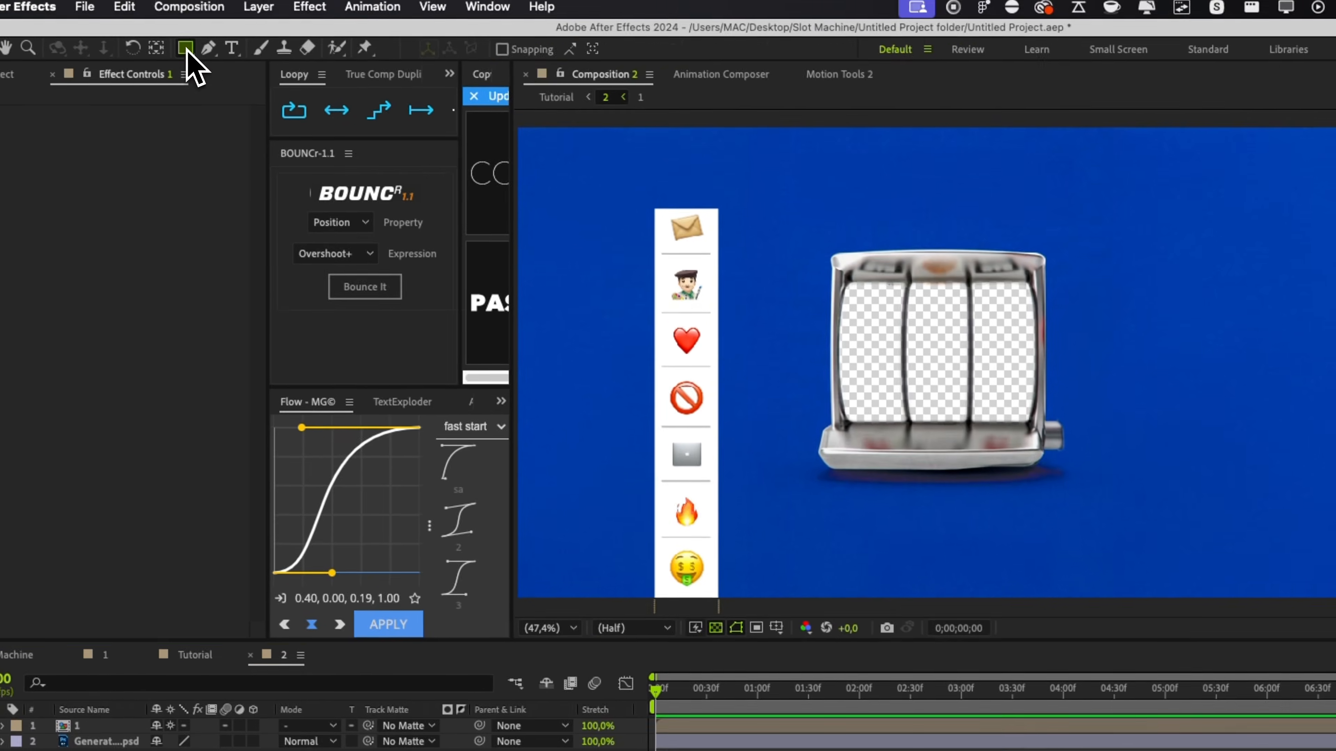
pyautogui.scroll(3, 899, 313)
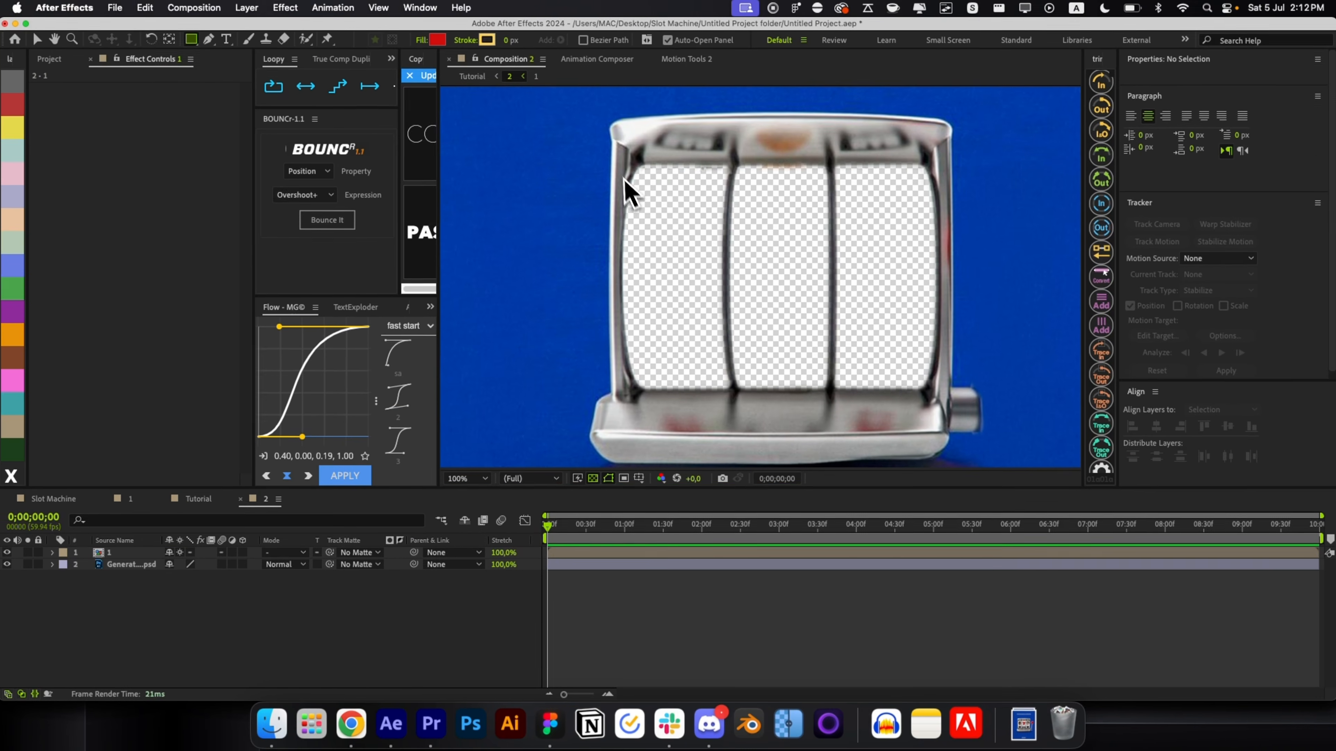
pyautogui.moveTo(613, 153); pyautogui.dragTo(726, 401)
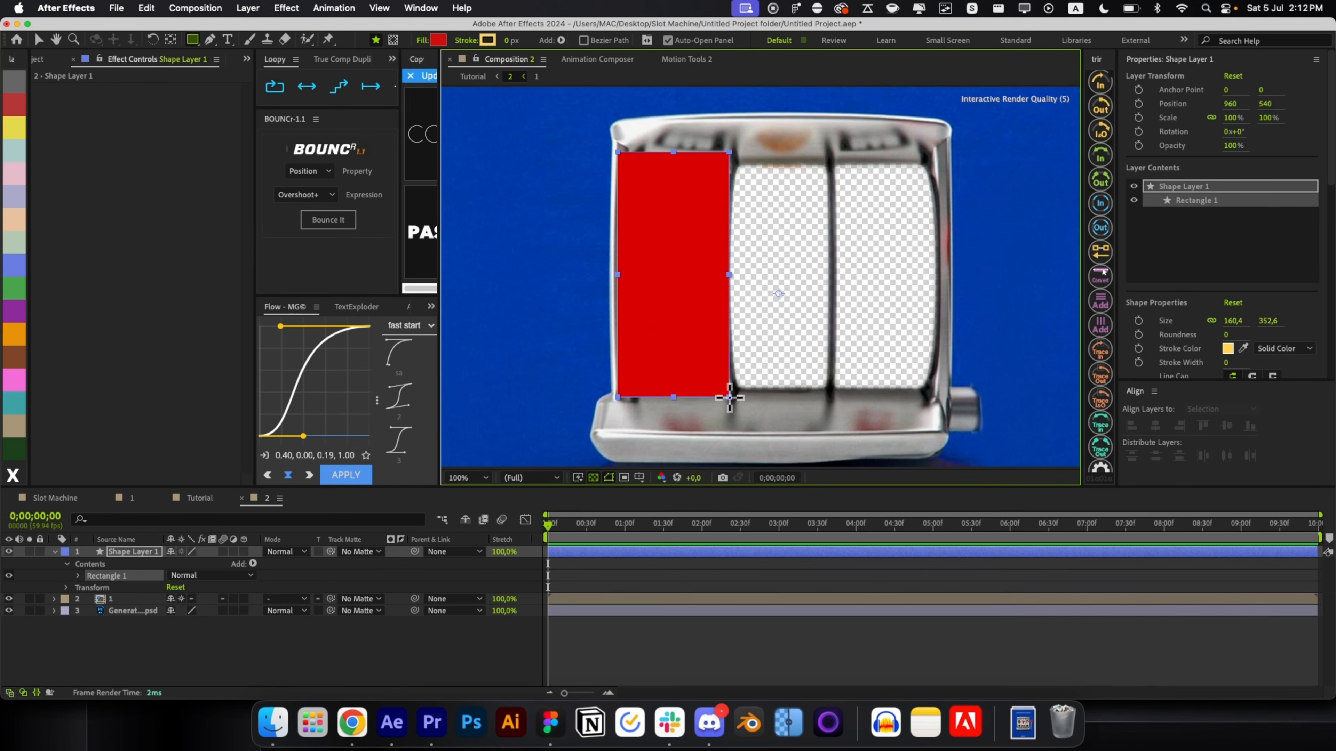
pyautogui.press('super+alt+Home')
# Duplicate the red rectangle over the right and middle reel openings, narrowing the middle copy to about 89% width
pyautogui.press('v')
pyautogui.press('super+d')
pyautogui.moveTo(667, 336); pyautogui.dragTo(881, 302)
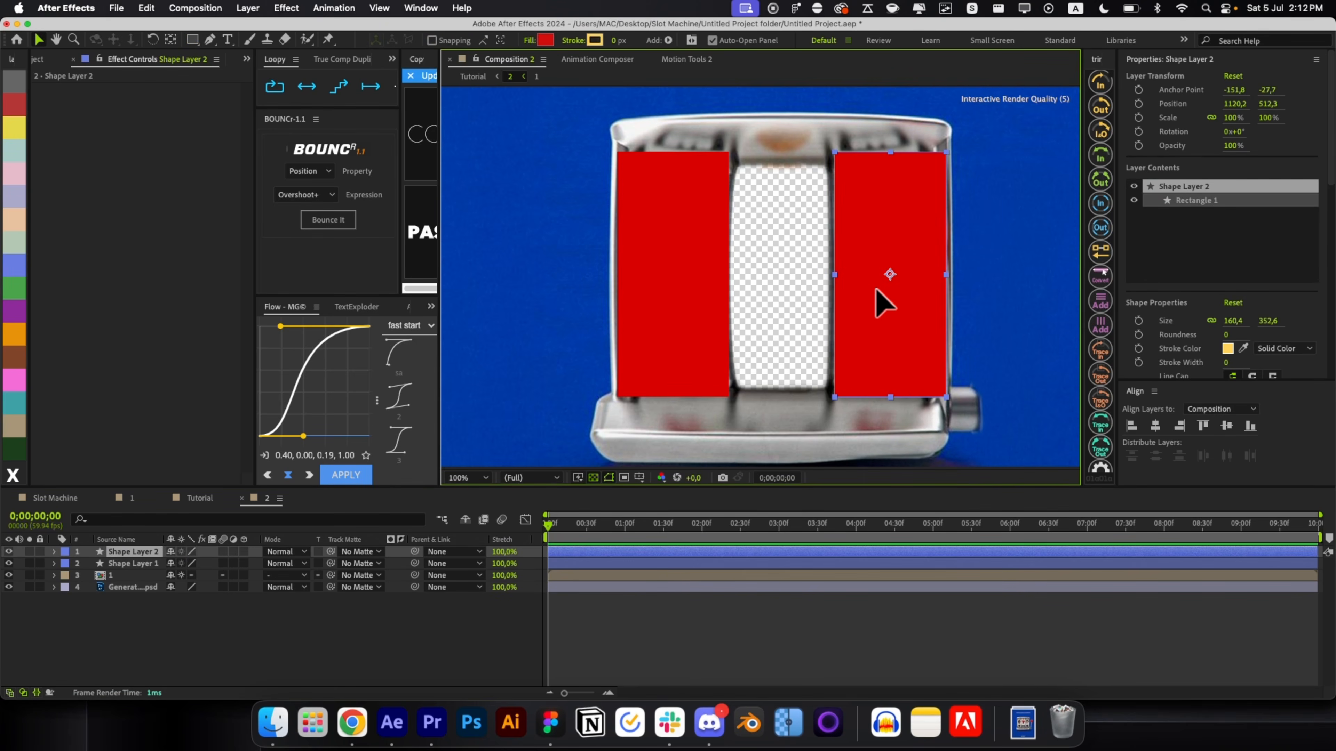
pyautogui.press('super+d')
pyautogui.moveTo(879, 353); pyautogui.dragTo(787, 354)
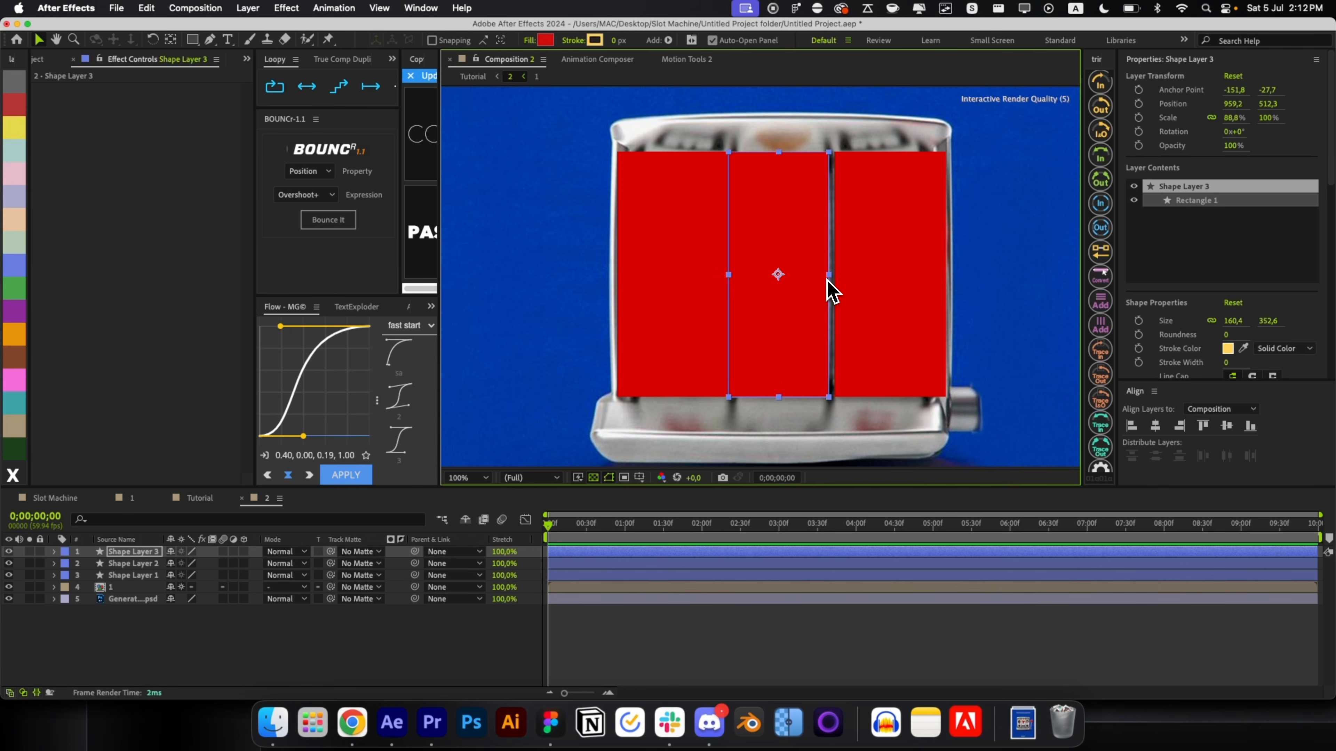
# Bring the emoji strip layer in front of the rectangles and place it over the left reel at about 65.6% scale
pyautogui.click(584, 587)
pyautogui.press('super+shift+bracketright')
pyautogui.hotkey('alt', '/')
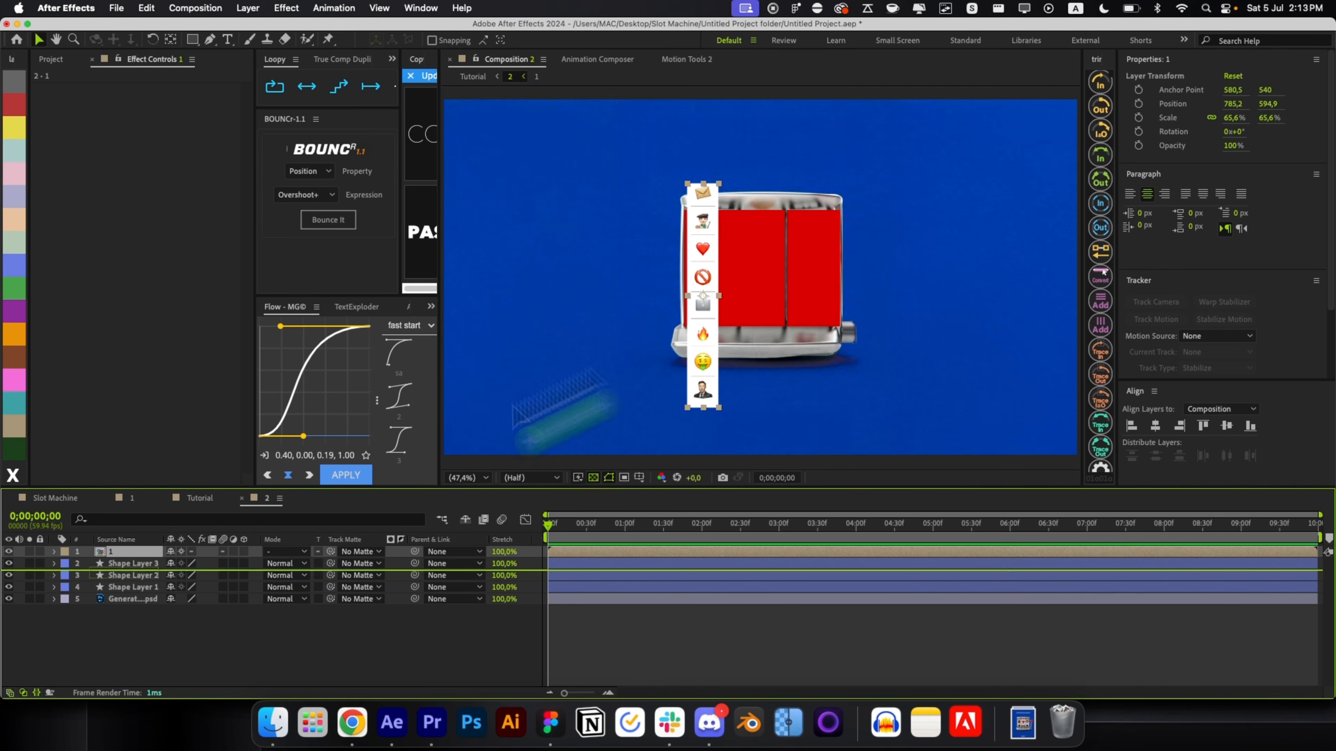
pyautogui.moveTo(134, 551)
pyautogui.mouseDown()
pyautogui.moveTo(140, 584)
pyautogui.moveTo(146, 552)
pyautogui.mouseUp()
# Duplicate the emoji strip twice, placing the copies over the middle and right reels, with each strip layered directly above its rectangle
pyautogui.press('super+d')
pyautogui.press('super+d')
pyautogui.moveTo(703, 345); pyautogui.dragTo(815, 343)
pyautogui.click(667, 575)
pyautogui.moveTo(704, 358); pyautogui.dragTo(746, 347)
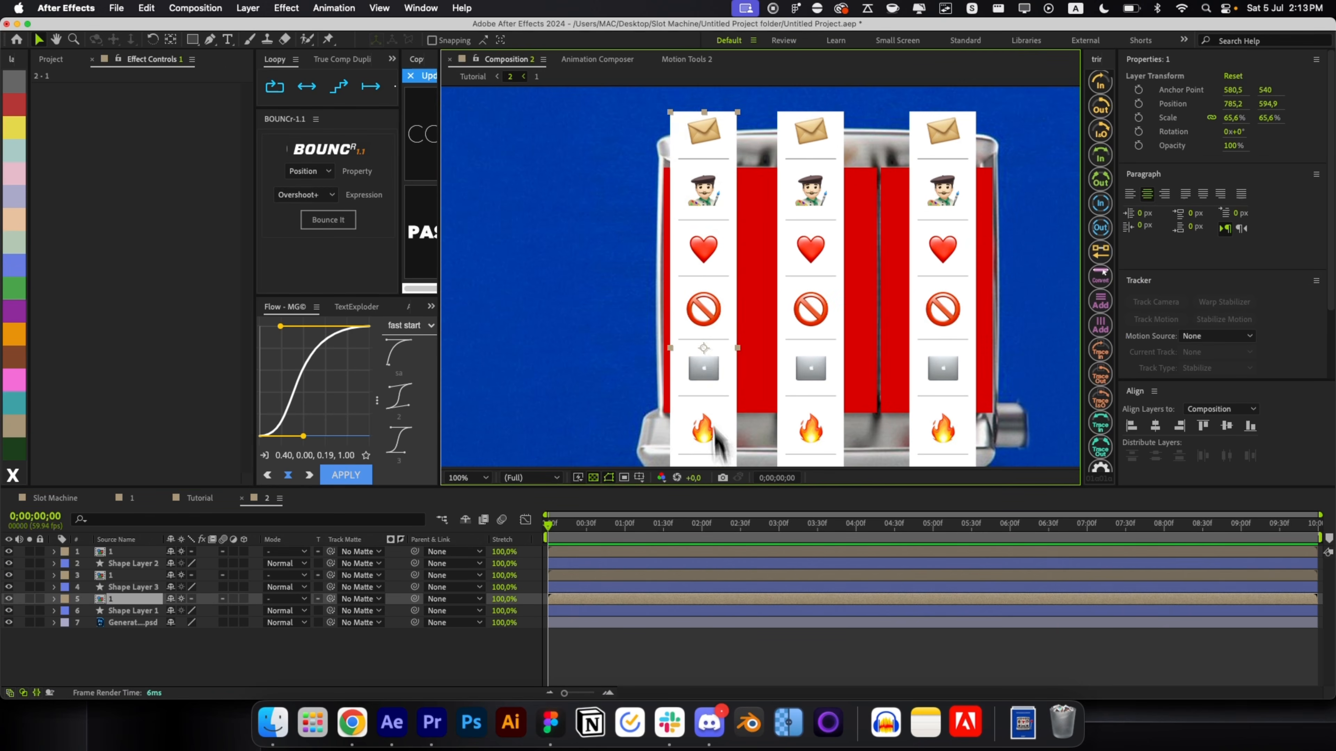
# Shift the left strip toward its reel's centre and set each rectangle as the track matte of its emoji strip
pyautogui.moveTo(707, 360); pyautogui.dragTo(725, 340)
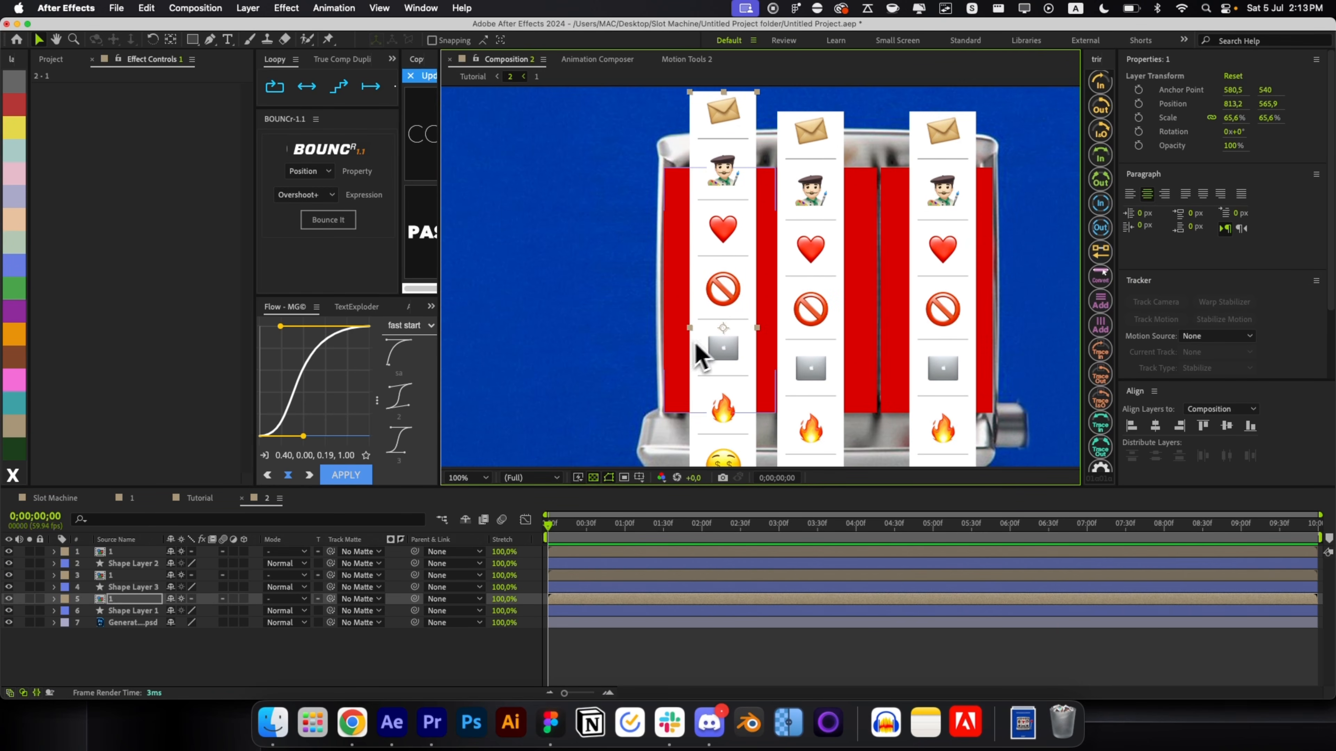
pyautogui.click(683, 358)
pyautogui.click(723, 158)
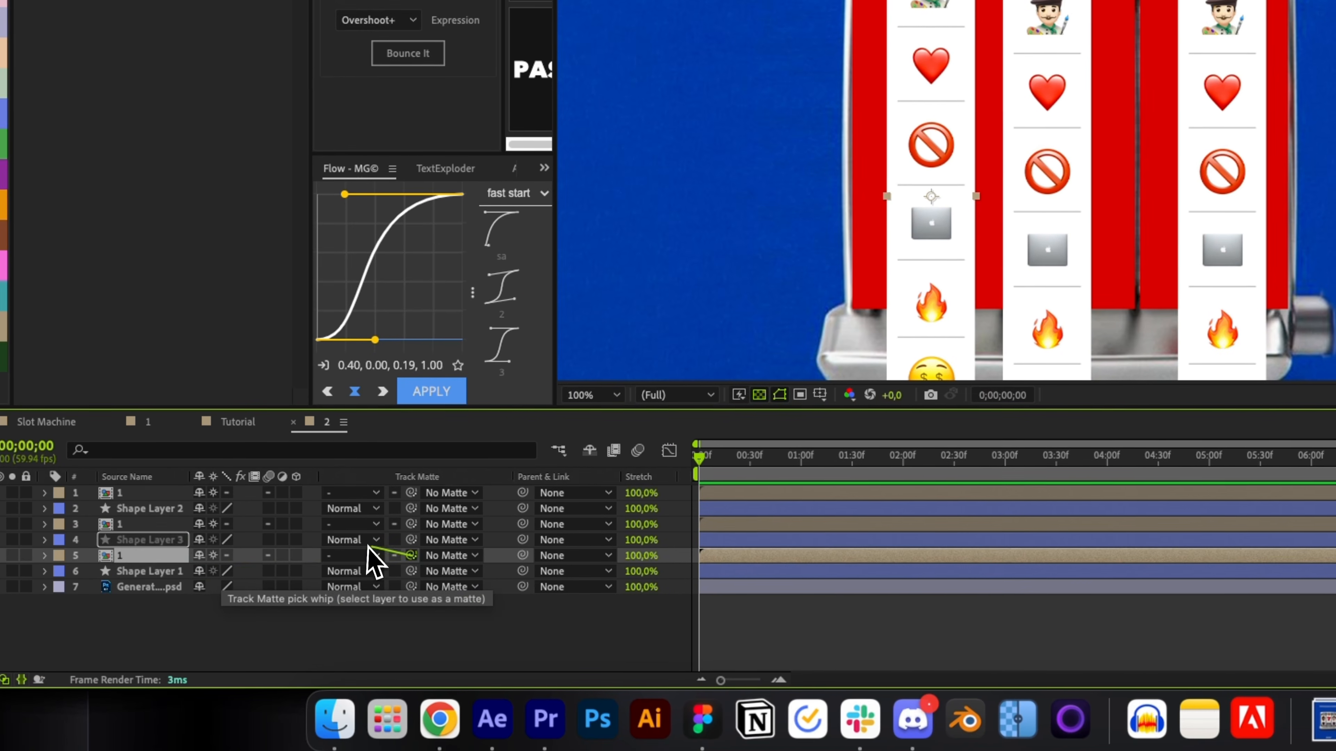
pyautogui.moveTo(168, 579); pyautogui.dragTo(170, 573)
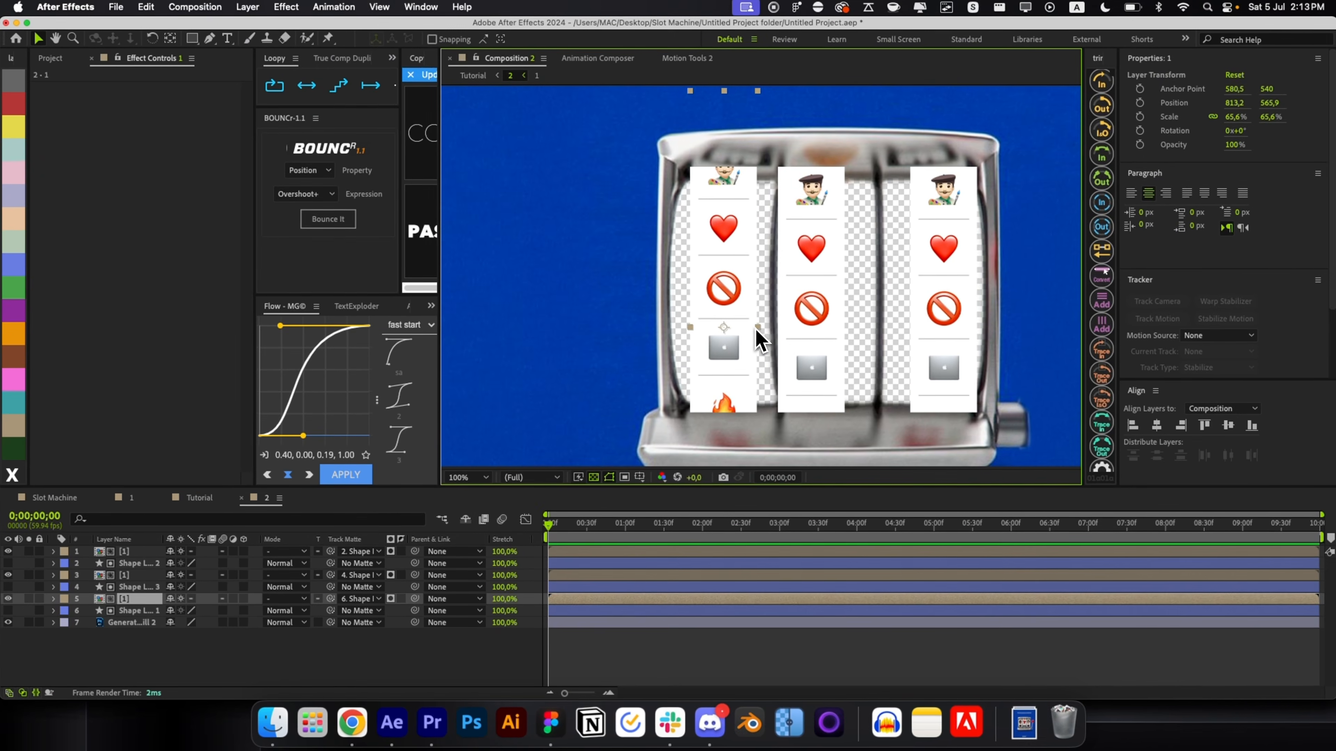
# Enlarge the left emoji strip to about 103.6% and centre it so it fills the left reel opening
pyautogui.moveTo(822, 269); pyautogui.dragTo(832, 269)
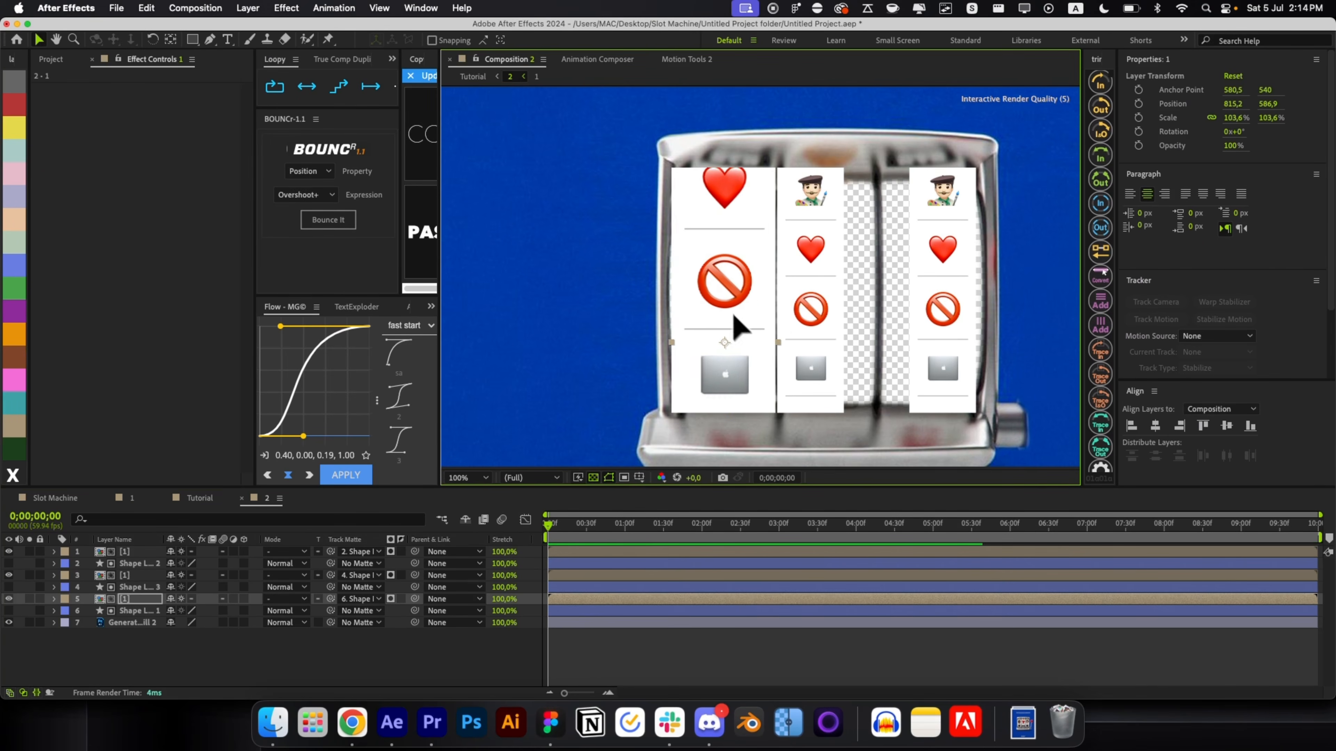
pyautogui.click(228, 657)
pyautogui.hotkey('alt', '/')
# Move the Generative Fill 2 machine layer to the front of the layer stack
pyautogui.click(126, 624)
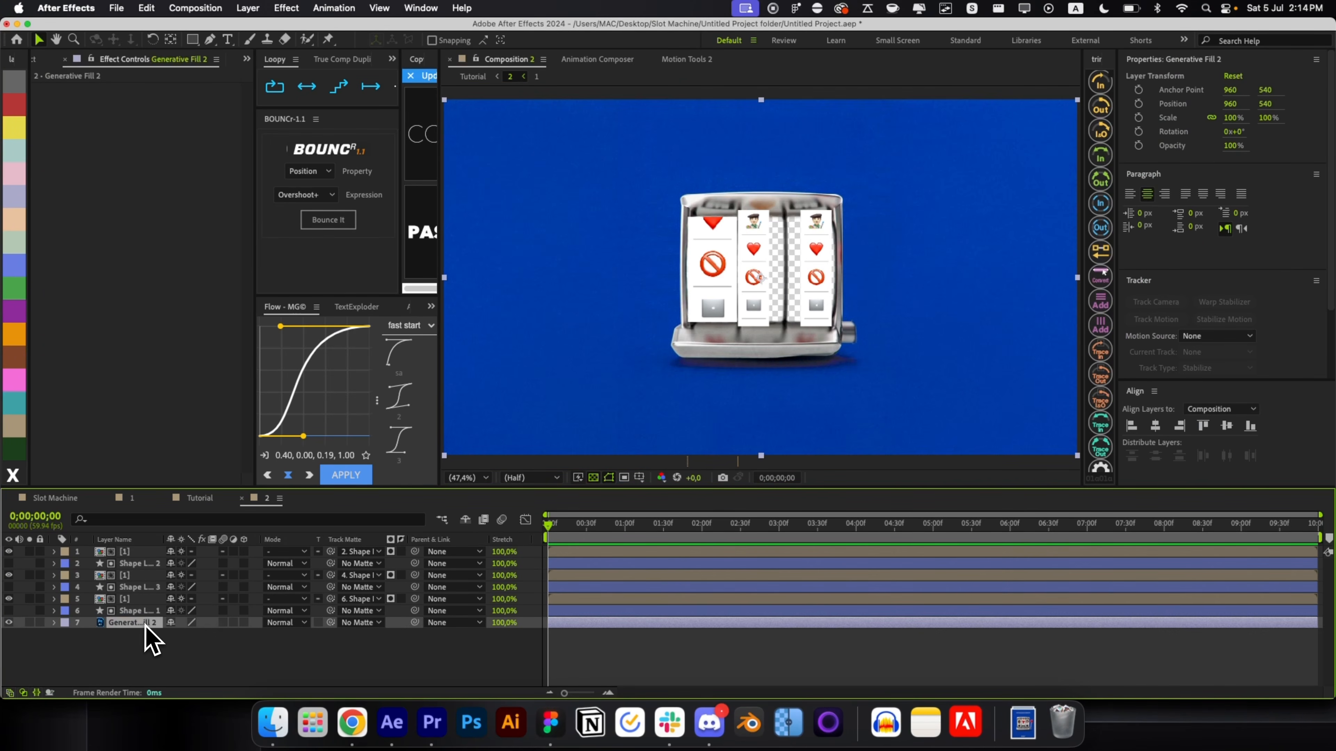
pyautogui.hotkey('ctrl', 'shift', ']')
pyautogui.press('/')
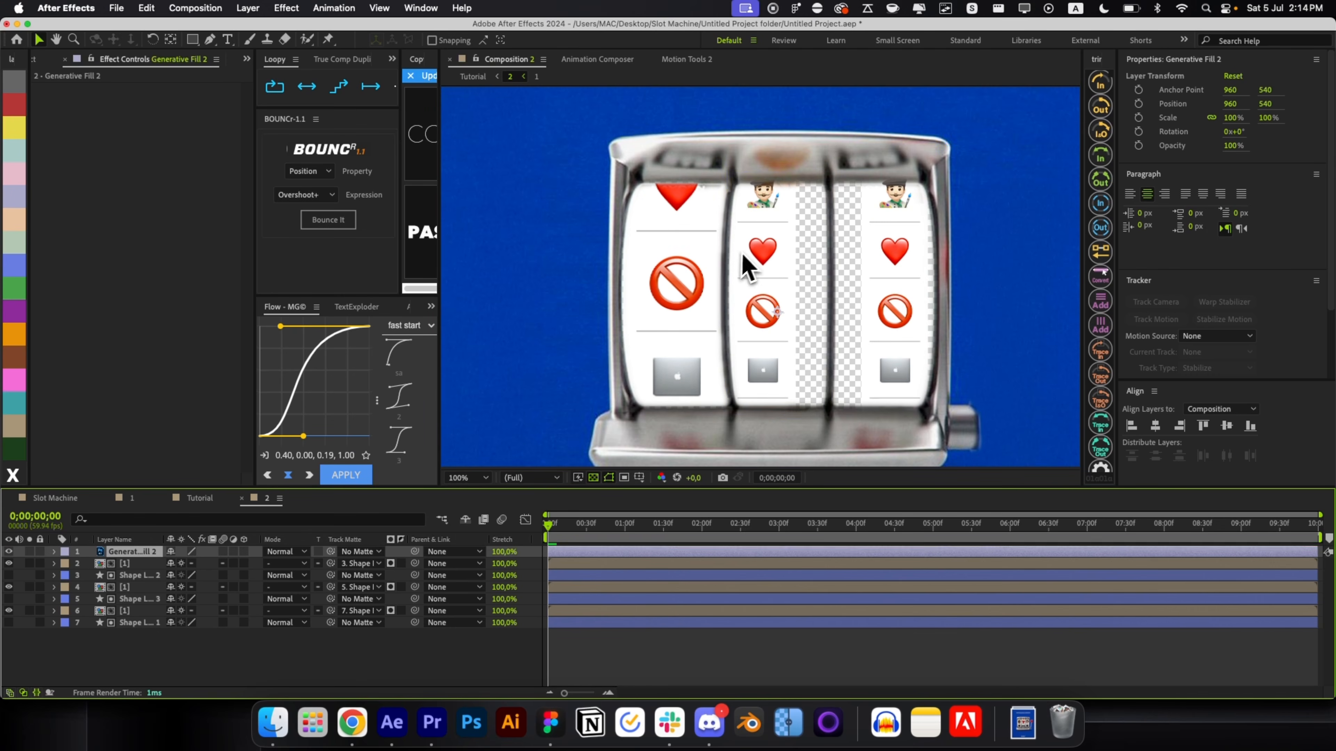
# Enlarge the middle and right emoji strips to 103.6% and line them up with the left strip in their reel openings
pyautogui.click(611, 588)
pyautogui.moveTo(761, 309); pyautogui.dragTo(832, 327)
pyautogui.moveTo(799, 299); pyautogui.dragTo(799, 316)
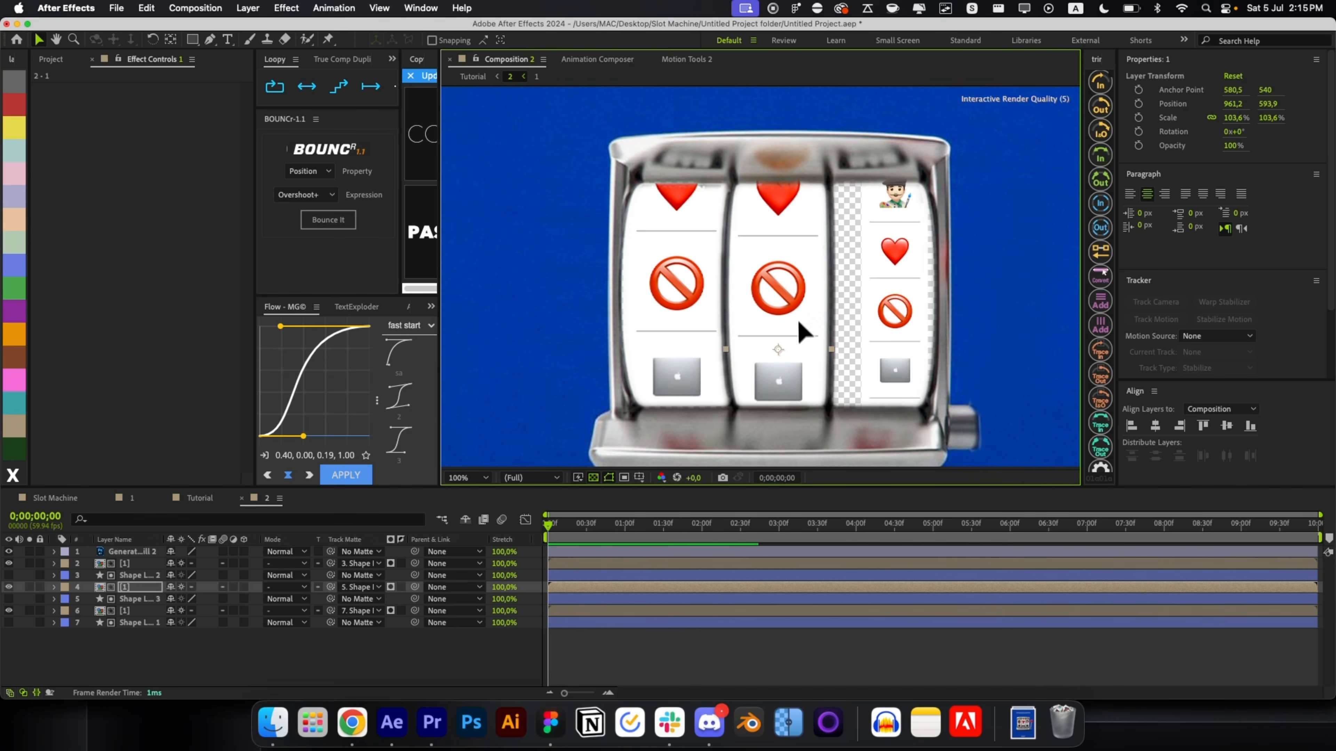
pyautogui.click(862, 358)
pyautogui.click(631, 563)
pyautogui.moveTo(894, 366); pyautogui.dragTo(939, 321)
pyautogui.click(604, 587)
pyautogui.press('s')
pyautogui.click(652, 563)
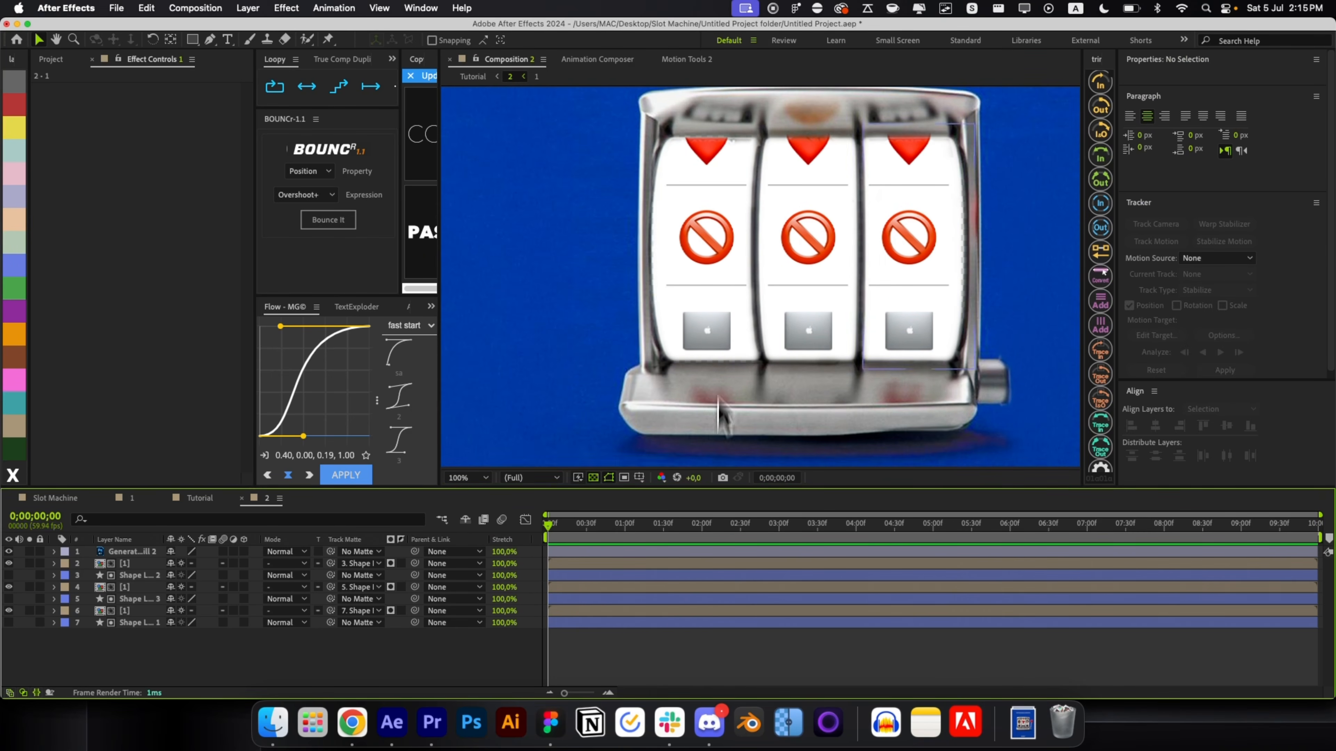
# Apply the Warp effect to the left emoji strip and set its warp style to FishEye
pyautogui.hotkey('alt', 'space')
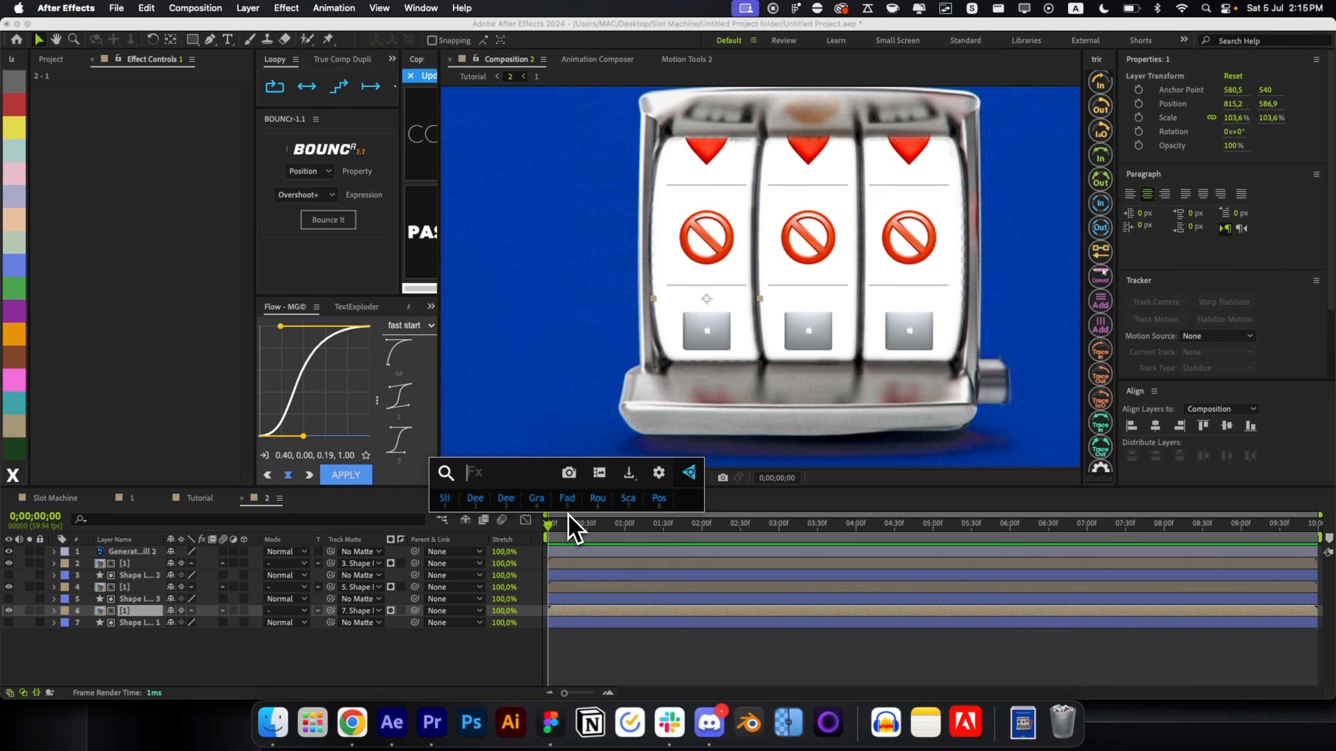
pyautogui.write('warp')
pyautogui.press('Return')
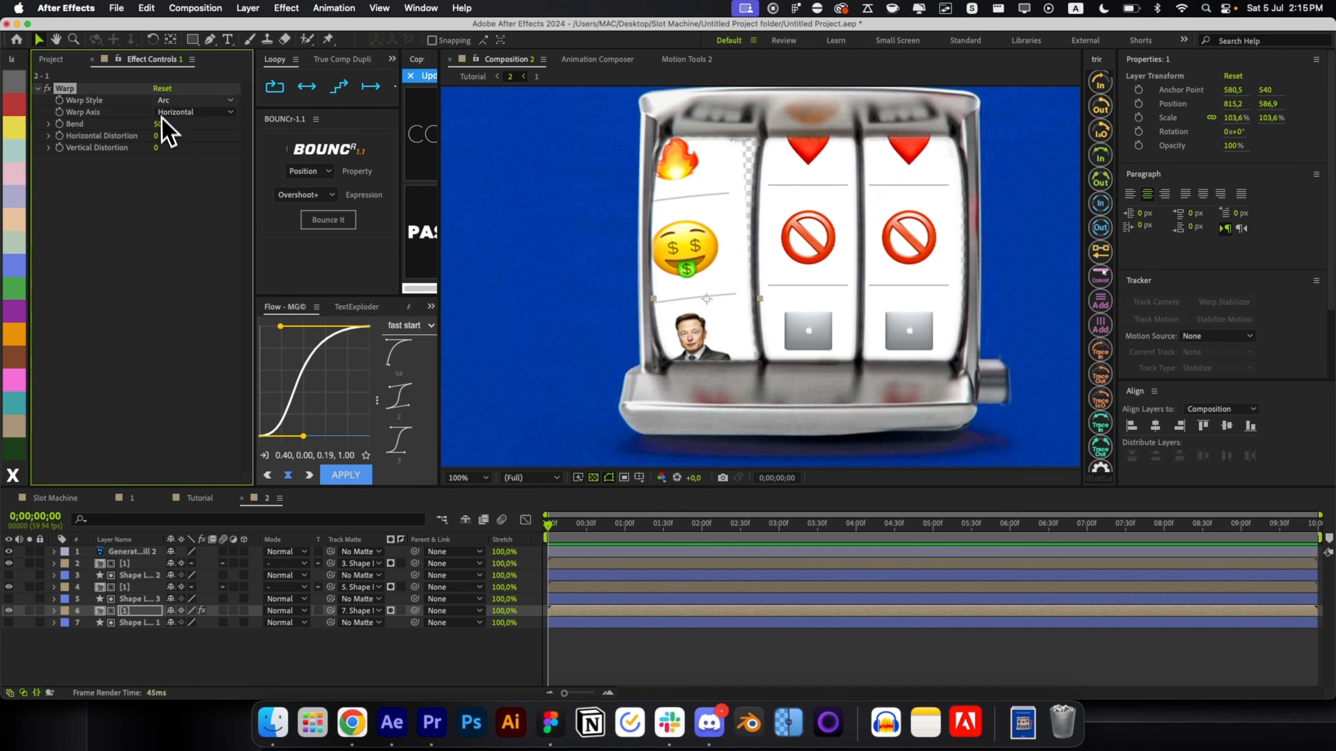
pyautogui.click(195, 99)
pyautogui.click(216, 300)
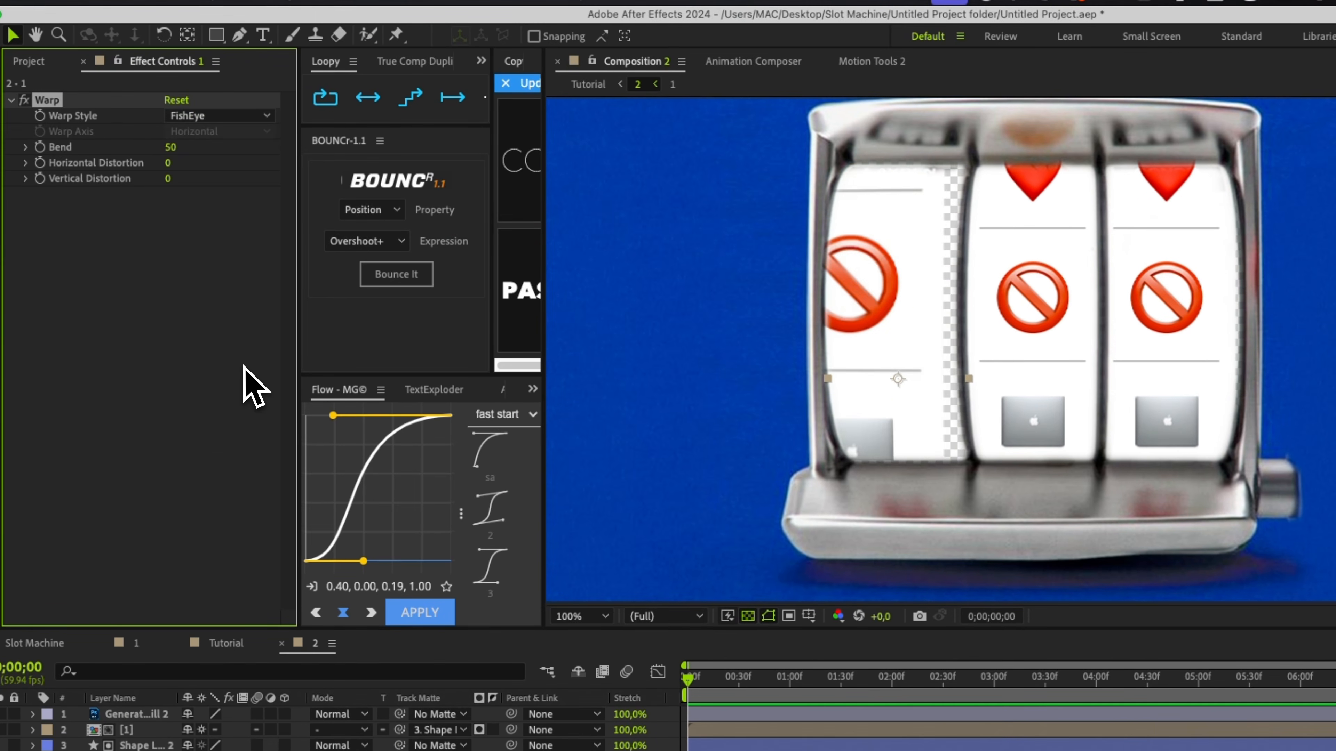
# Centre the warped left strip in its reel opening, trying a lower bend but keeping it at 50
pyautogui.moveTo(884, 347); pyautogui.dragTo(918, 348)
pyautogui.moveTo(170, 147)
pyautogui.mouseDown()
pyautogui.moveTo(185, 146)
pyautogui.moveTo(132, 130)
pyautogui.moveTo(166, 139)
pyautogui.mouseUp()
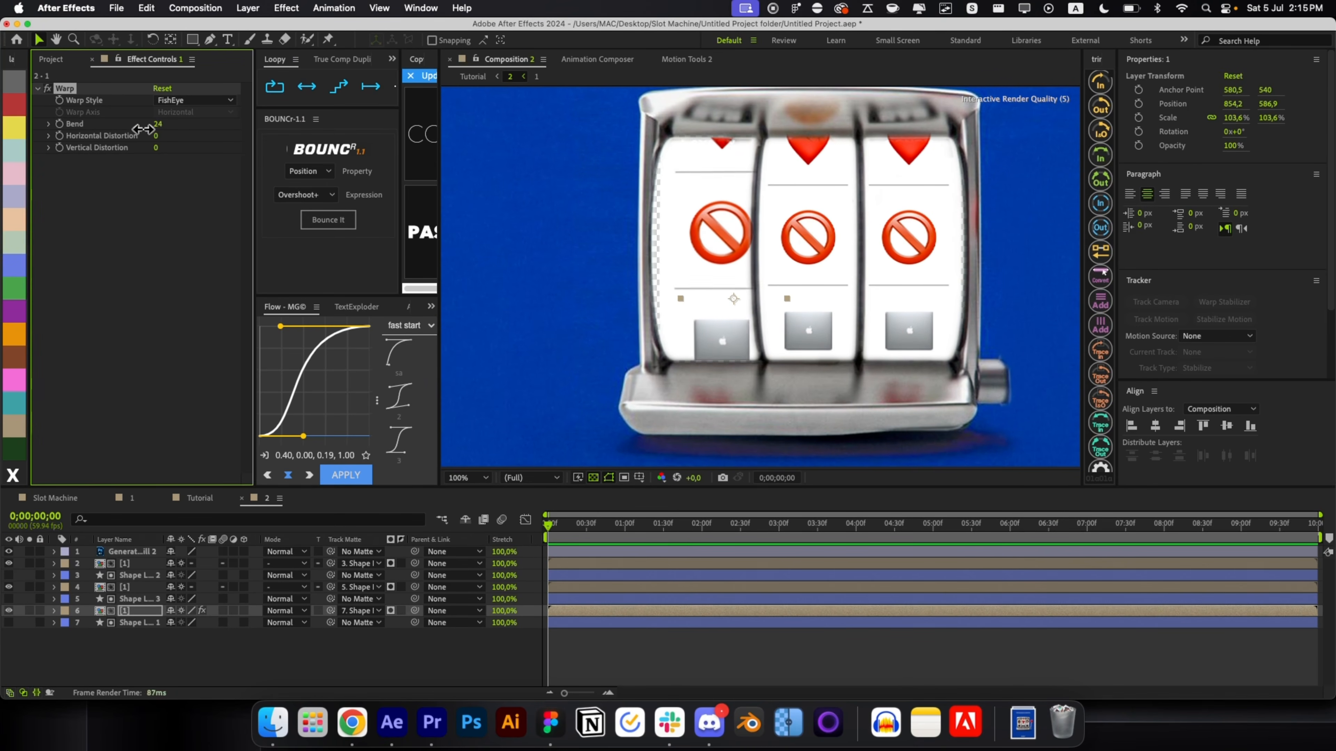
pyautogui.hotkey('shift', 'Down')
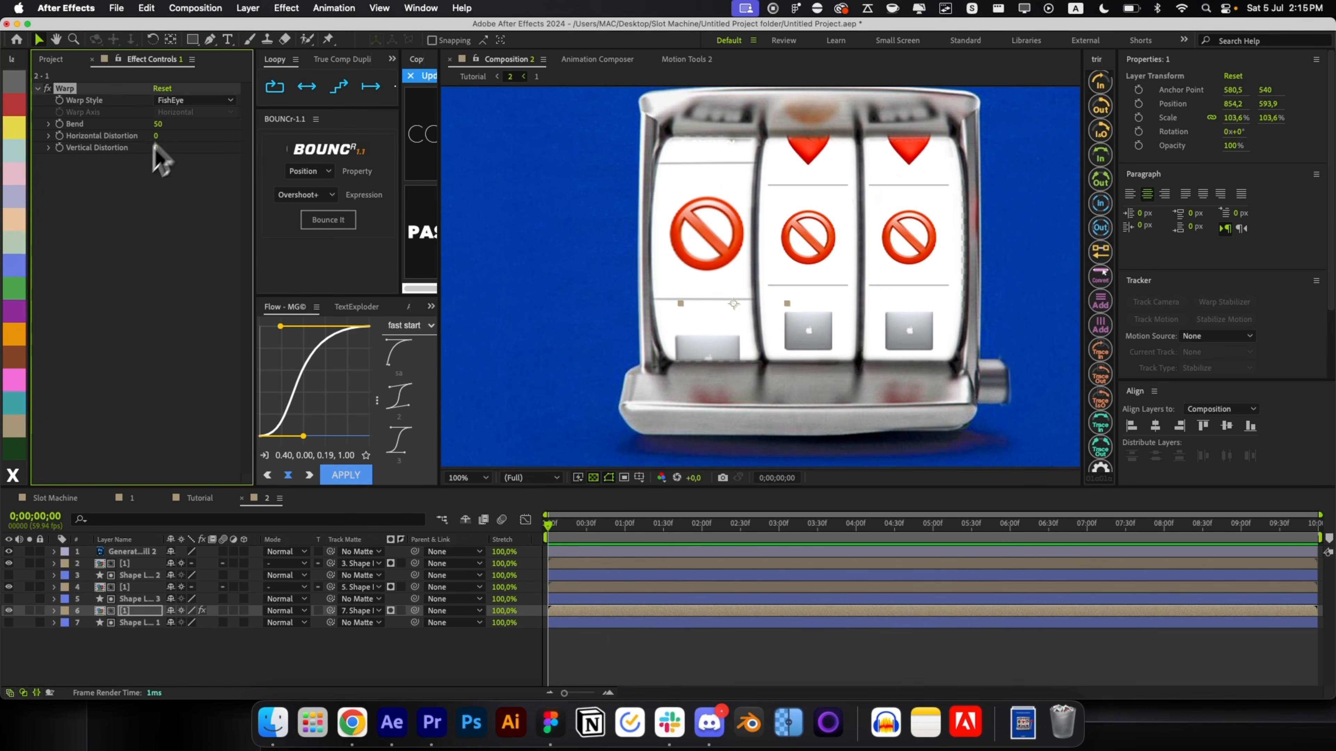
# Paste the FishEye Warp effect onto the middle and right emoji strips
pyautogui.click(584, 587)
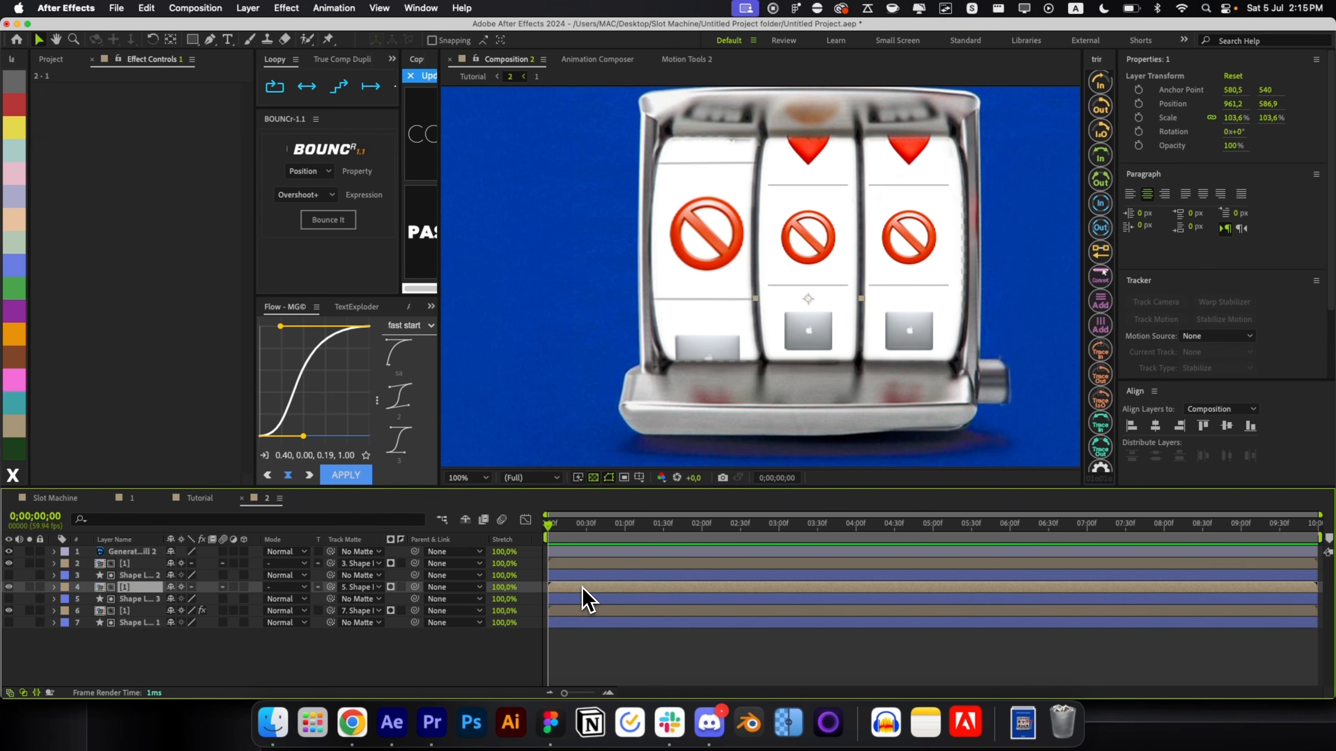
pyautogui.press('super+v')
pyautogui.click(580, 565)
pyautogui.press('super+v')
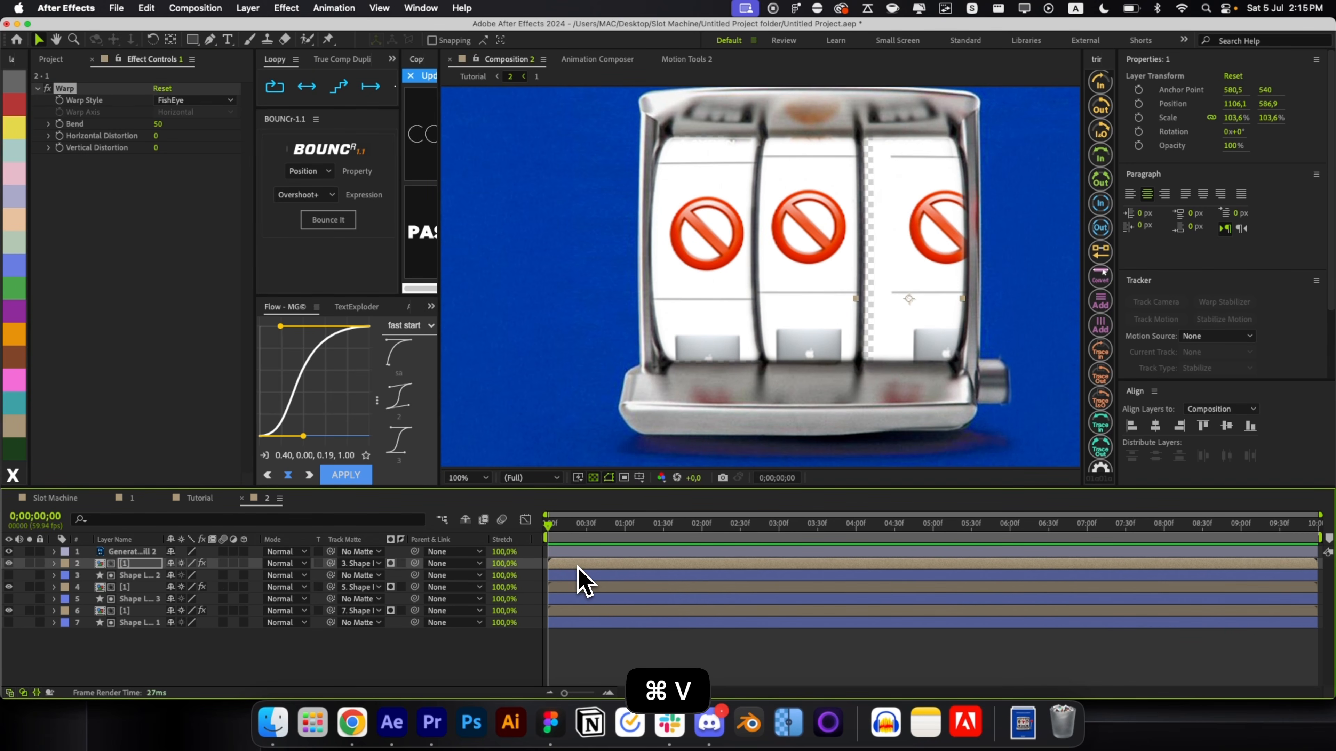
# Centre the warped right and middle strips in their reels and align all three strips to the same height
pyautogui.moveTo(936, 267); pyautogui.dragTo(913, 280)
pyautogui.click(860, 285)
pyautogui.moveTo(801, 283); pyautogui.dragTo(799, 295)
pyautogui.keyDown('super'); pyautogui.click(748, 610); pyautogui.keyUp('super')
pyautogui.keyDown('super'); pyautogui.click(748, 564); pyautogui.keyUp('super')
pyautogui.click(1225, 426)
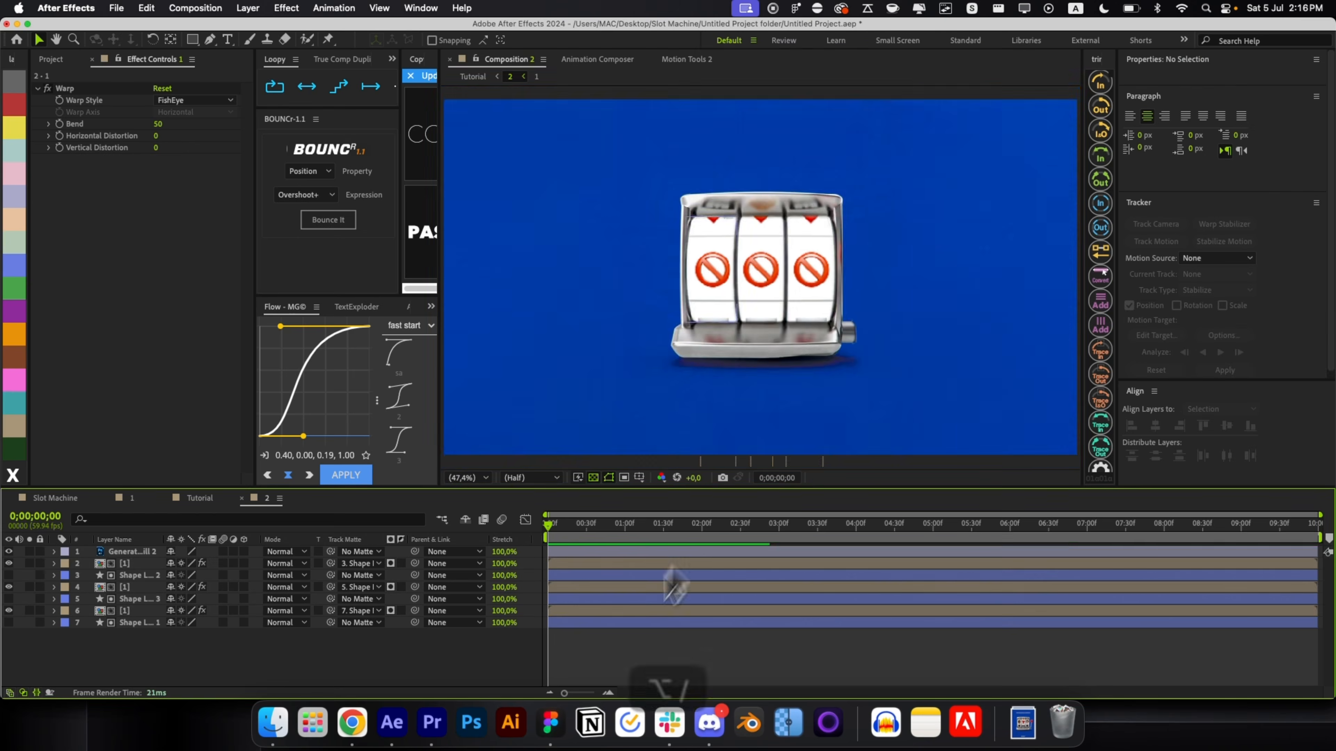
# Duplicate the three emoji strips and move the copies straight down to Y position 1684.7, below the originals
pyautogui.press('super+z')
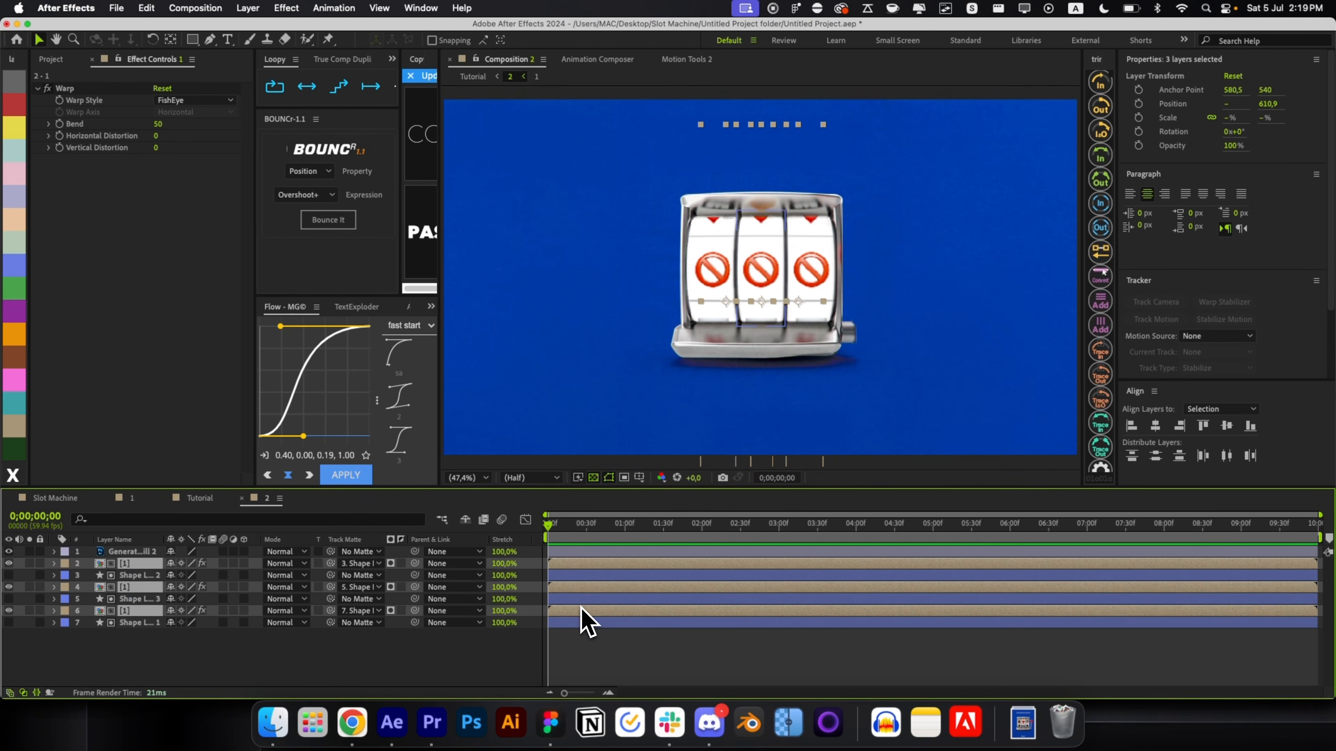
pyautogui.press('super+d')
pyautogui.scroll(-2, 753, 213)
pyautogui.moveTo(737, 213); pyautogui.dragTo(739, 306)
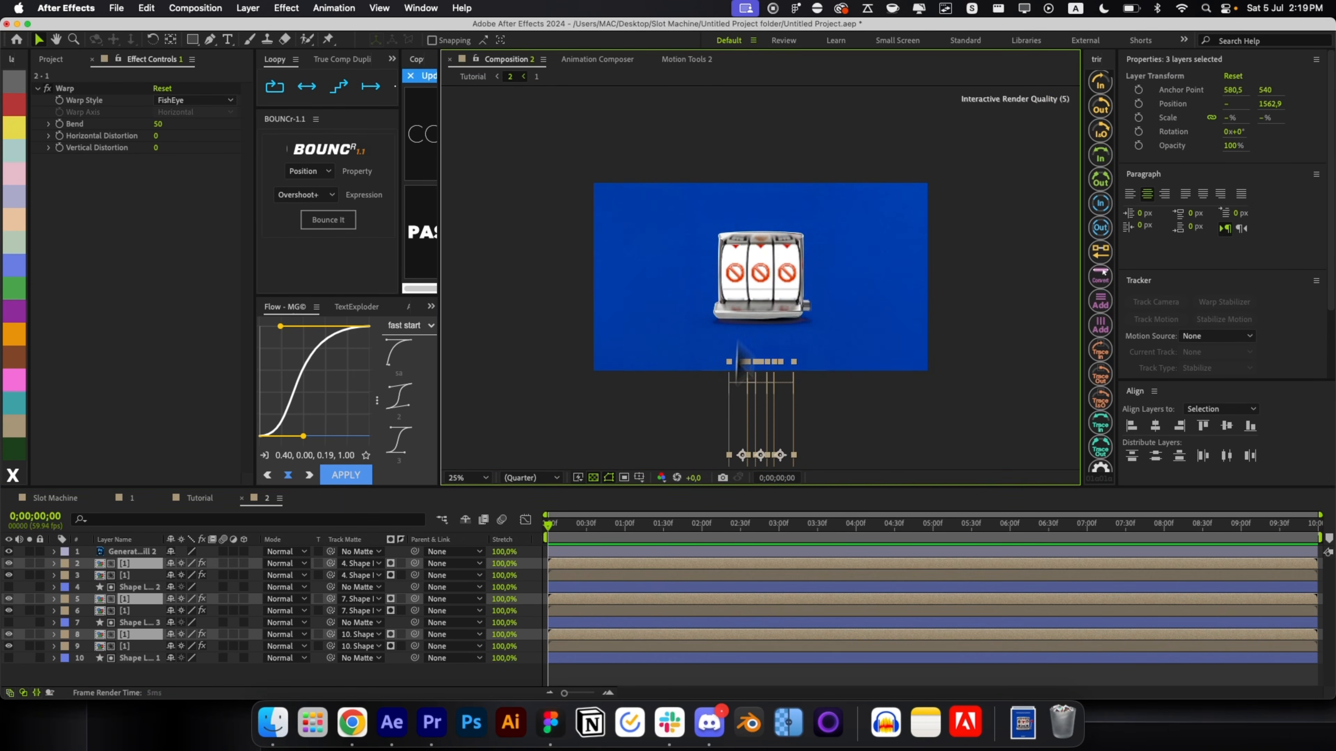
pyautogui.scroll(1, 739, 401)
pyautogui.moveTo(736, 369); pyautogui.dragTo(712, 278)
pyautogui.scroll(1, 689, 272)
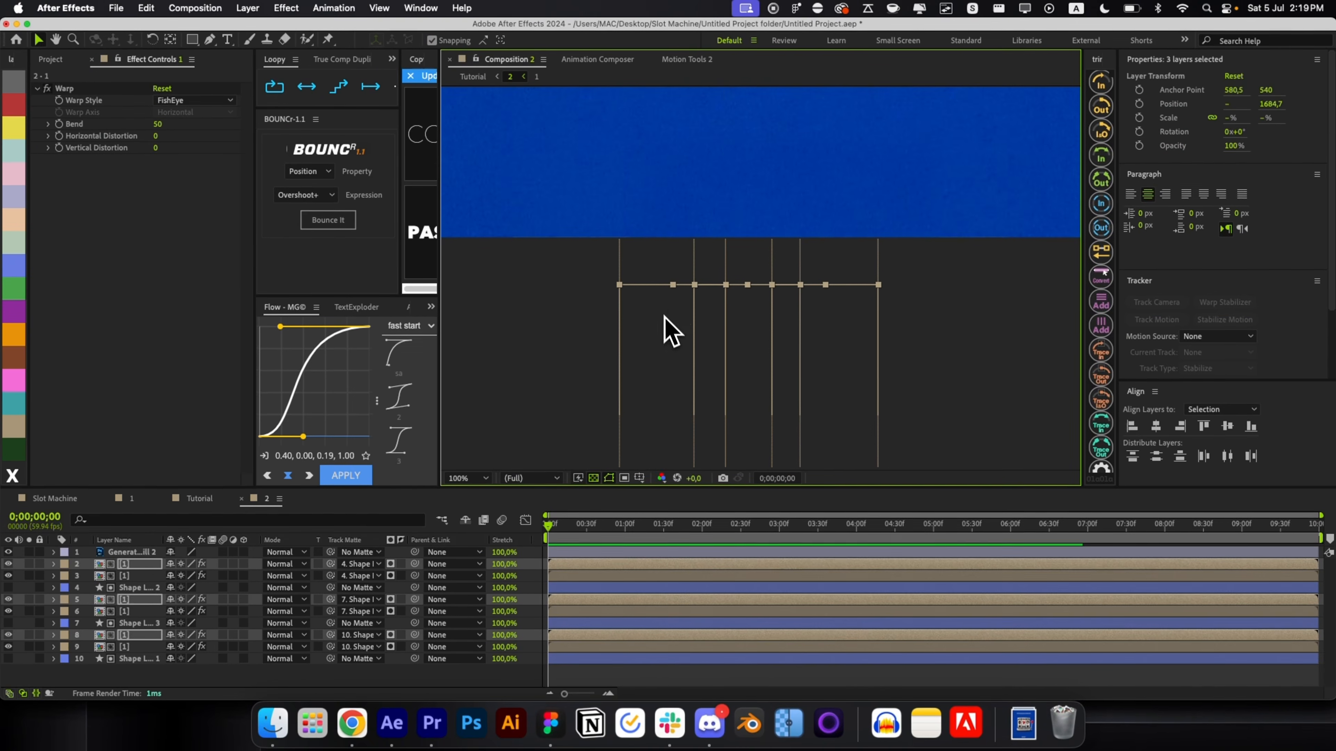
pyautogui.hotkey('alt', '/')
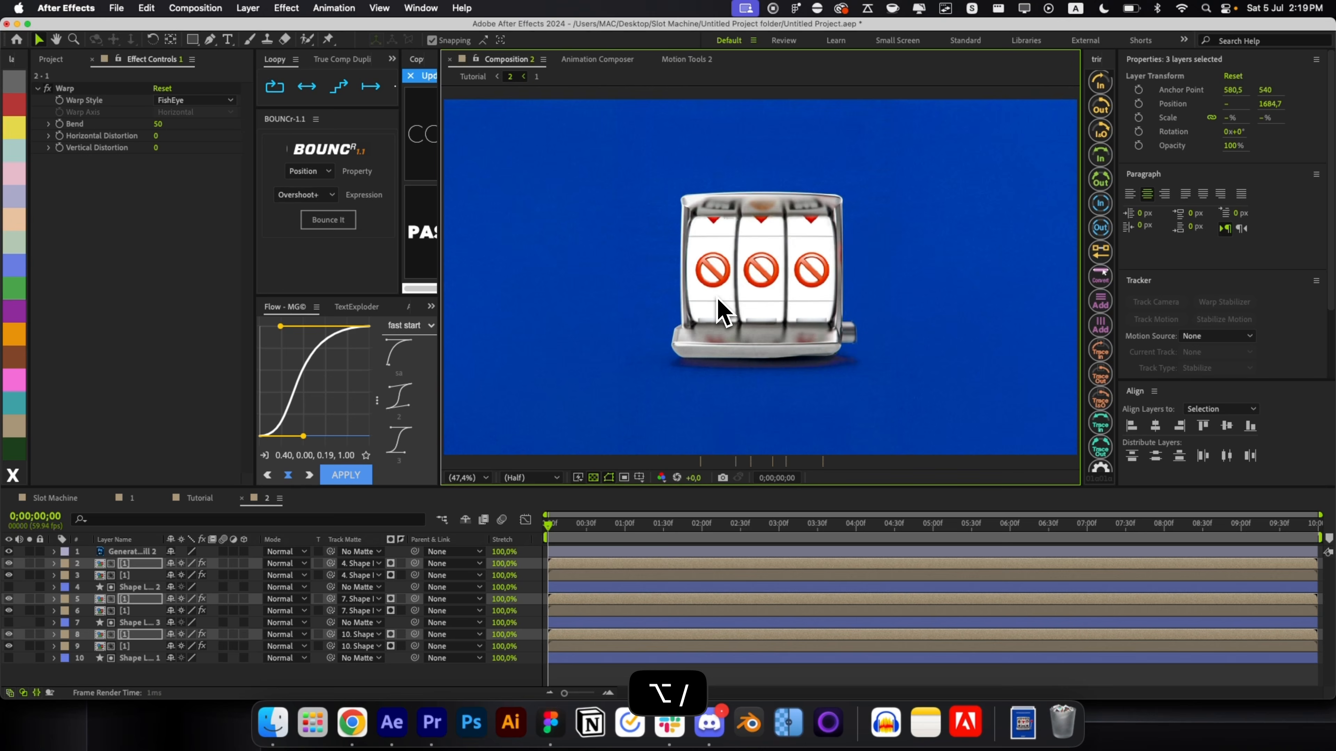
# Duplicate the lowest three emoji strips and move the copies straight down to Y position 2229
pyautogui.press('cmd+d')
pyautogui.moveTo(731, 408); pyautogui.dragTo(707, 233)
pyautogui.moveTo(685, 288); pyautogui.dragTo(654, 448)
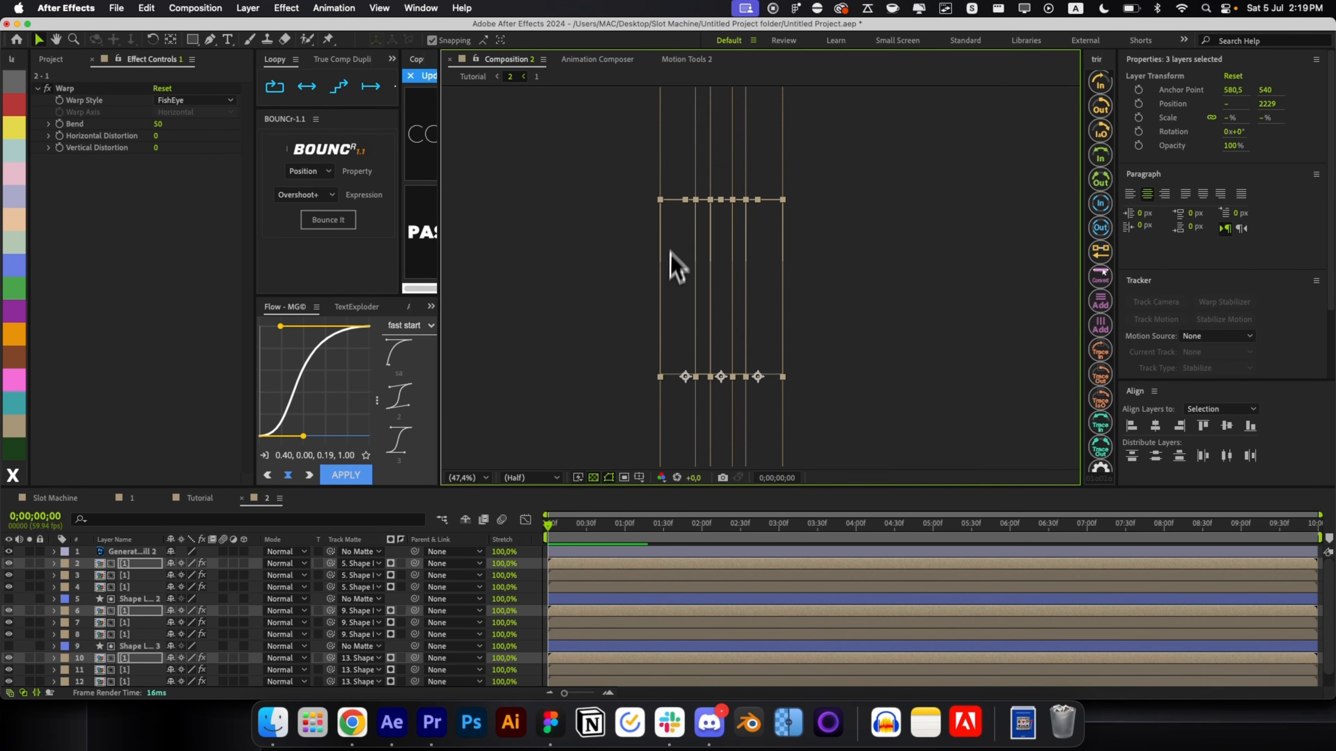
# Duplicate the three lowest strips again and move the new copies straight down to Y position 2758.4
pyautogui.moveTo(673, 303); pyautogui.dragTo(644, 254)
pyautogui.press('cmd+d')
pyautogui.moveTo(664, 398); pyautogui.dragTo(662, 227)
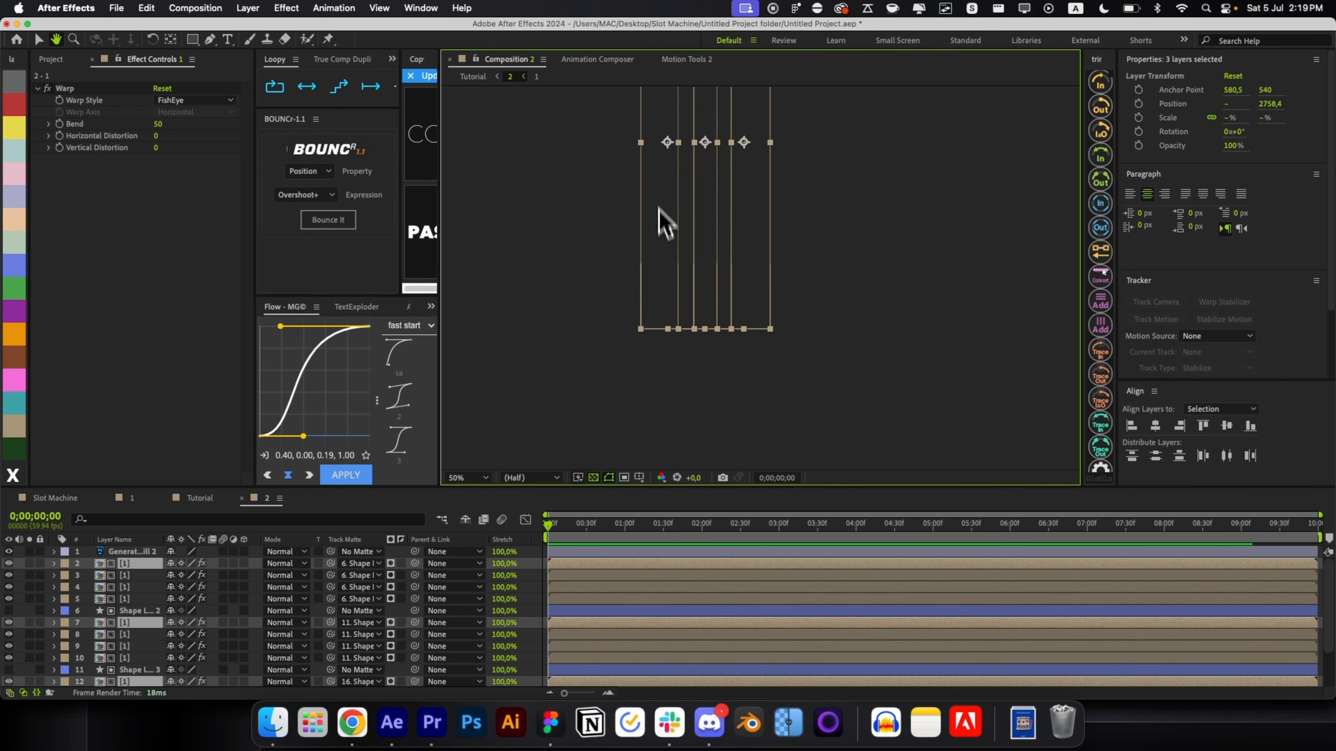
pyautogui.moveTo(658, 178); pyautogui.dragTo(660, 324)
pyautogui.hotkey('alt', '/')
# Pre-compose the left reel's four stacked strip layers into Pre-comp 3, moving all attributes into the new composition
pyautogui.click(594, 554)
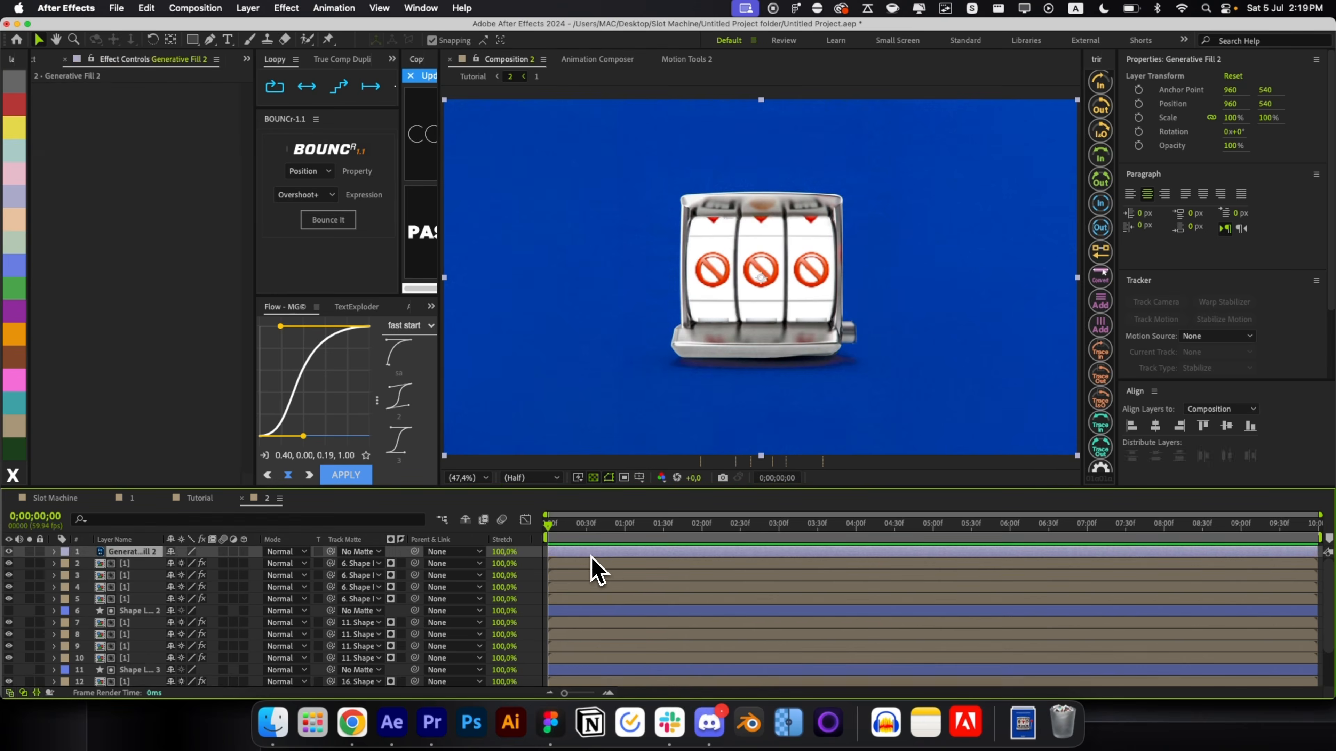
pyautogui.scroll(-3, 582, 640)
pyautogui.keyDown('shift'); pyautogui.click(573, 669); pyautogui.keyUp('shift')
pyautogui.click(575, 680)
pyautogui.click(574, 668)
pyautogui.keyDown('shift'); pyautogui.click(578, 634); pyautogui.keyUp('shift')
pyautogui.press('cmd+shift+c')
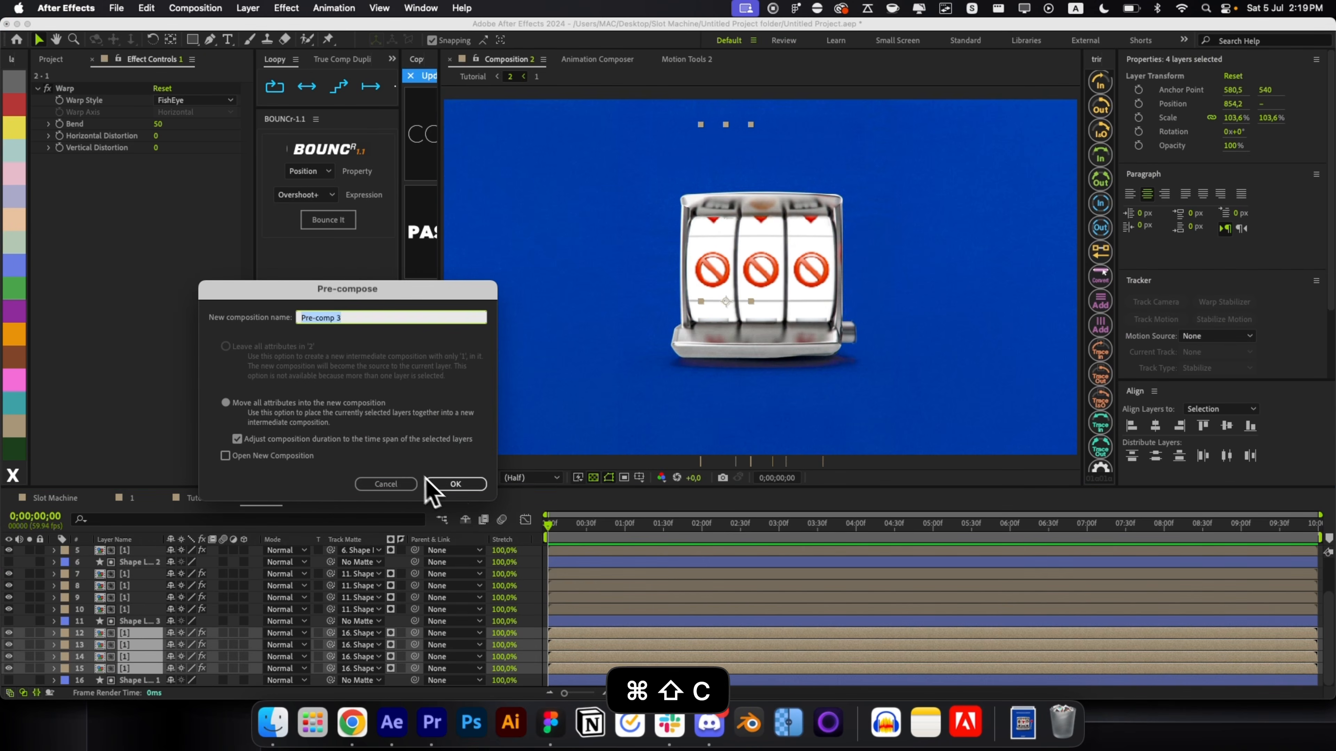
pyautogui.click(442, 483)
# Remove all effects from every emoji strip layer inside the reel pre-comp
pyautogui.doubleClick(597, 618)
pyautogui.moveTo(597, 610); pyautogui.dragTo(578, 550)
pyautogui.click(286, 8)
pyautogui.click(305, 59)
pyautogui.click(699, 626)
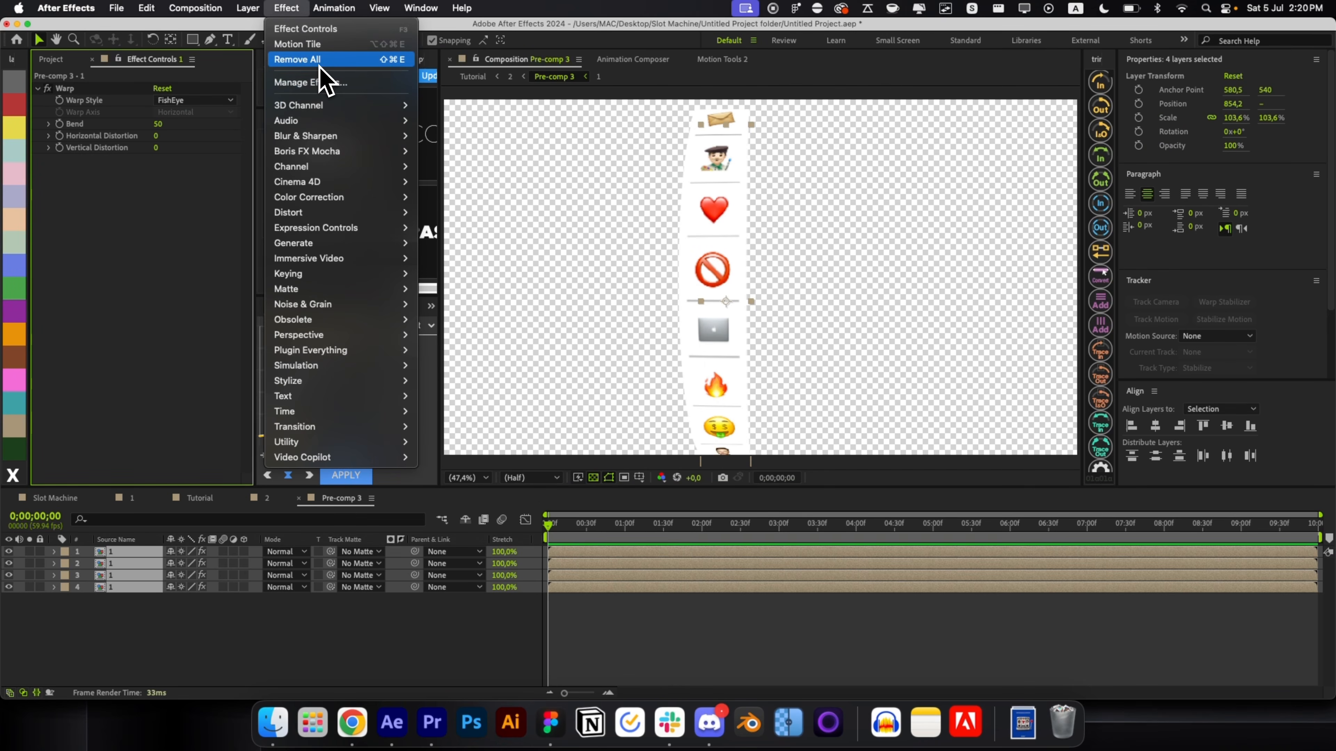
pyautogui.click(310, 60)
pyautogui.click(627, 659)
pyautogui.press('super+a')
pyautogui.click(340, 10)
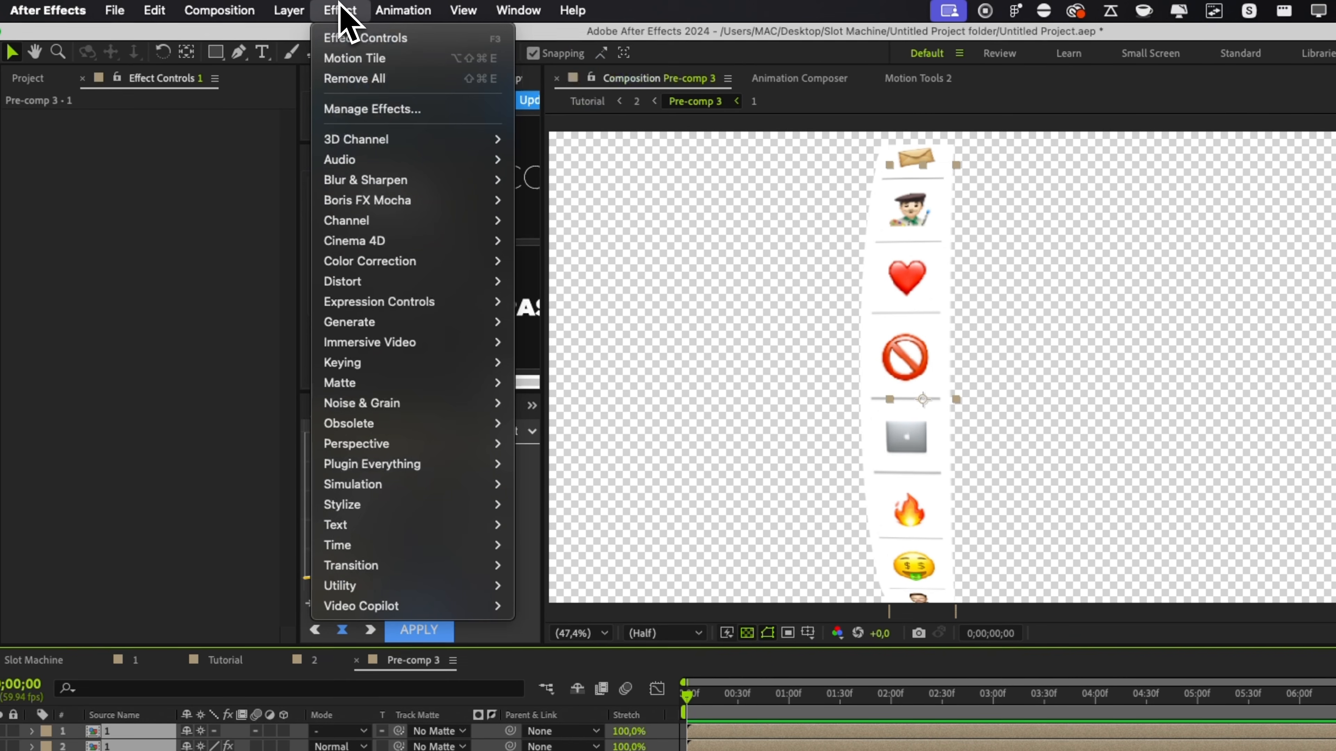
pyautogui.click(386, 78)
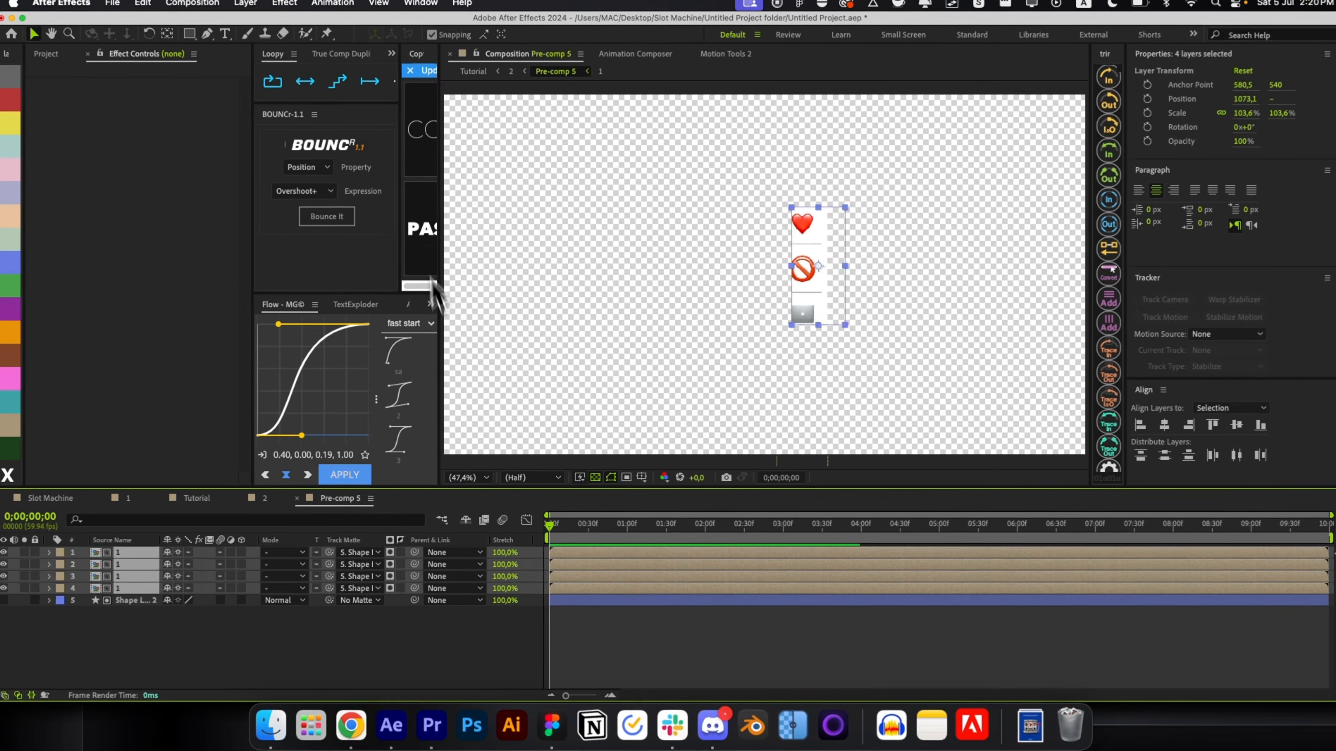
# Paste the FishEye Warp effect with a bend of 50 onto the middle and left reel pre-comps
pyautogui.press('super+v')
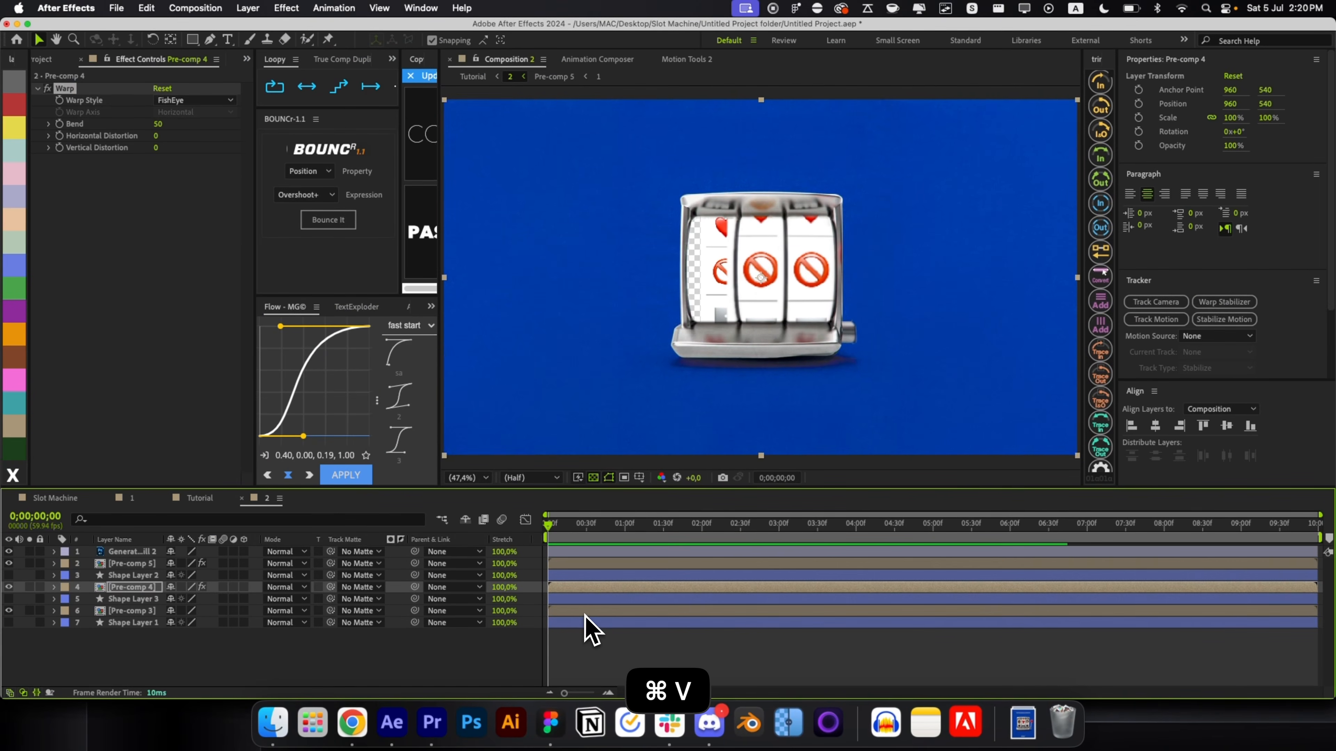
pyautogui.click(580, 612)
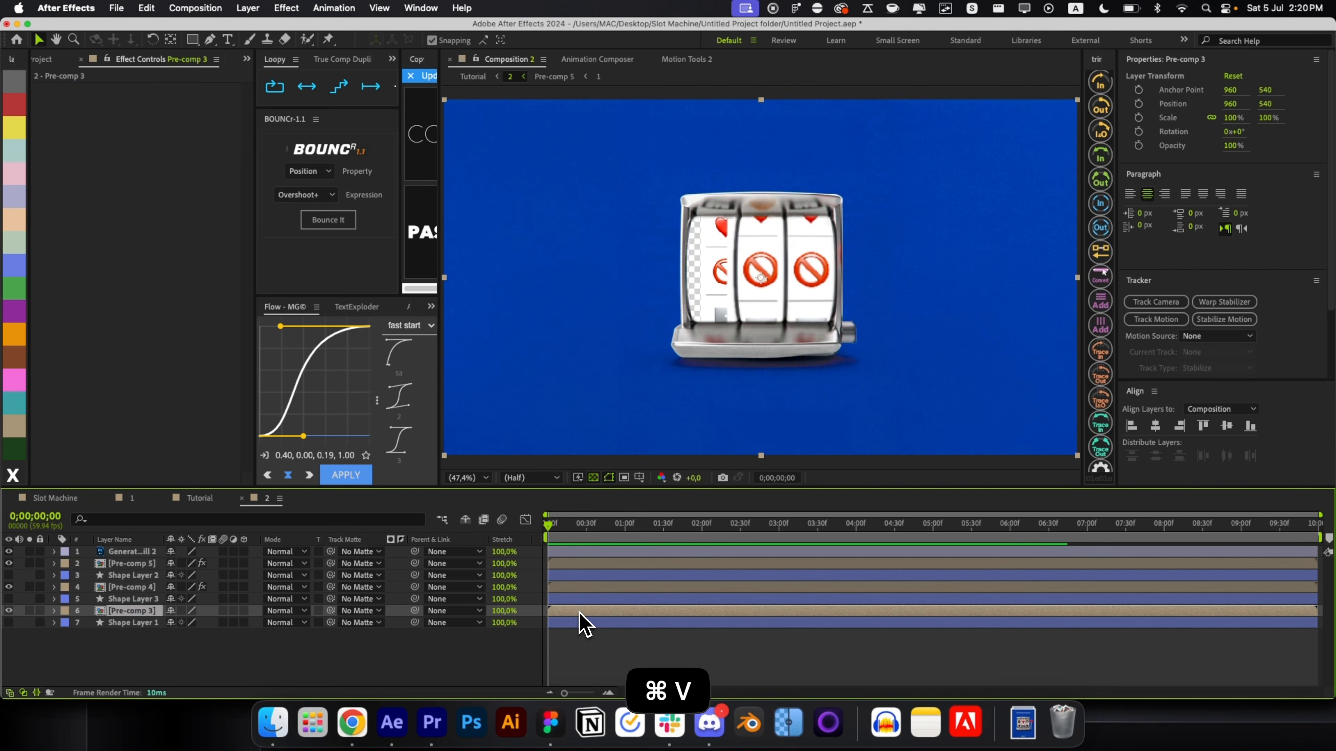
pyautogui.press('super+v')
pyautogui.click(624, 676)
# Set each reel pre-comp's track matte to the shape layer directly below it
pyautogui.scroll(2, 727, 274)
pyautogui.click(133, 622)
pyautogui.click(8, 598)
pyautogui.click(646, 600)
pyautogui.click(646, 640)
pyautogui.click(132, 563)
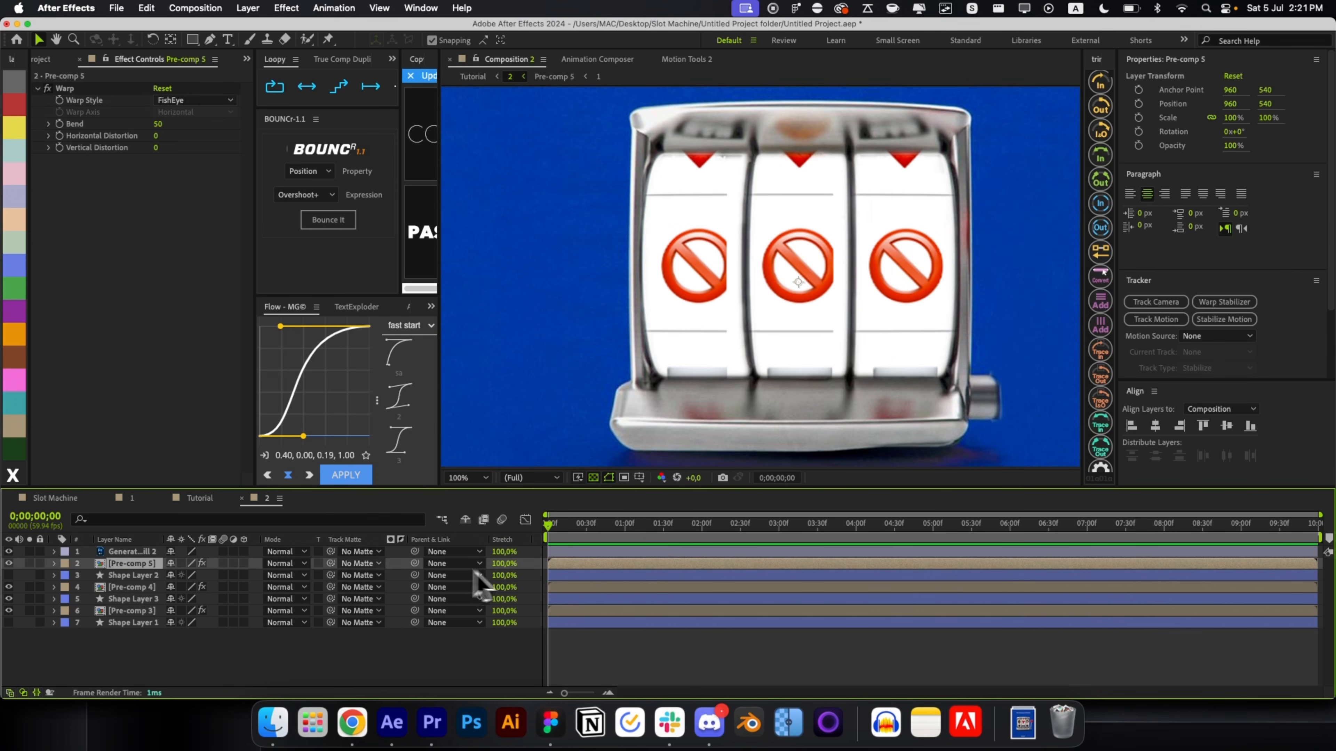
pyautogui.moveTo(330, 563); pyautogui.dragTo(134, 575)
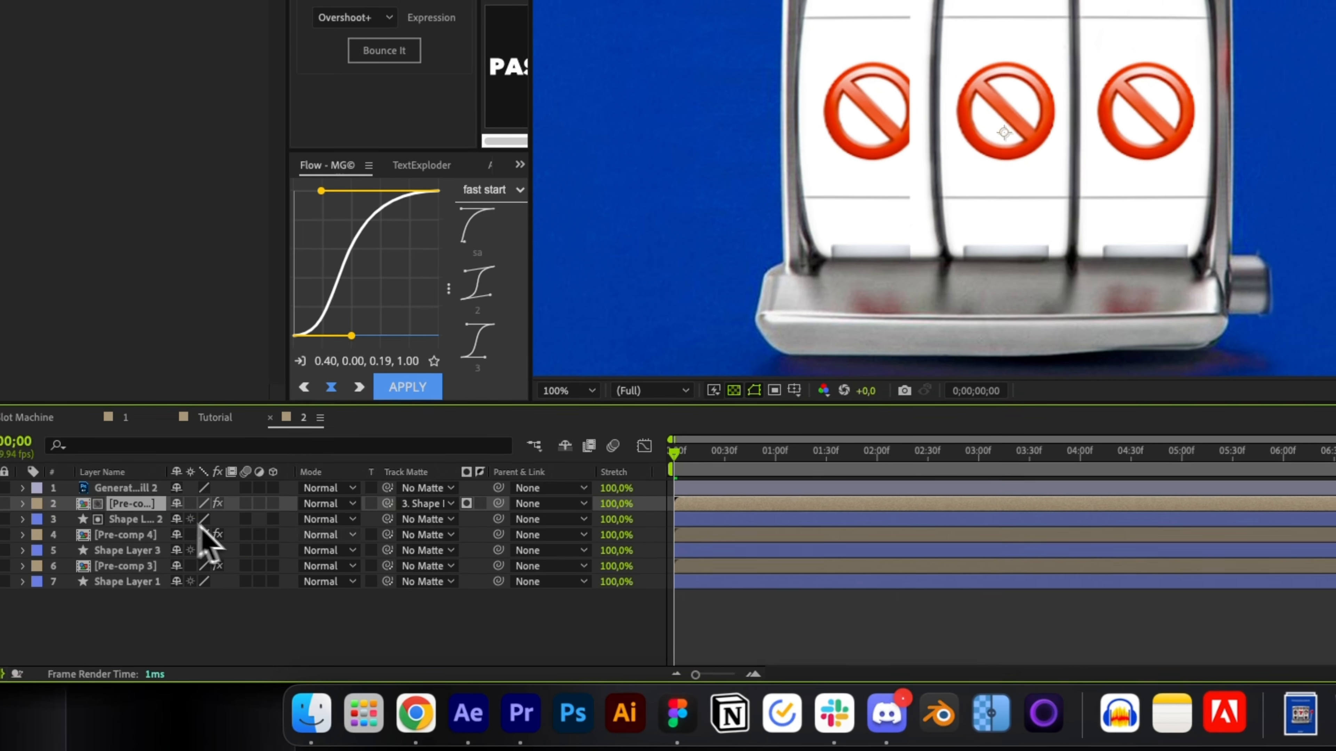
pyautogui.moveTo(330, 587); pyautogui.dragTo(206, 605)
pyautogui.moveTo(223, 559); pyautogui.dragTo(207, 582)
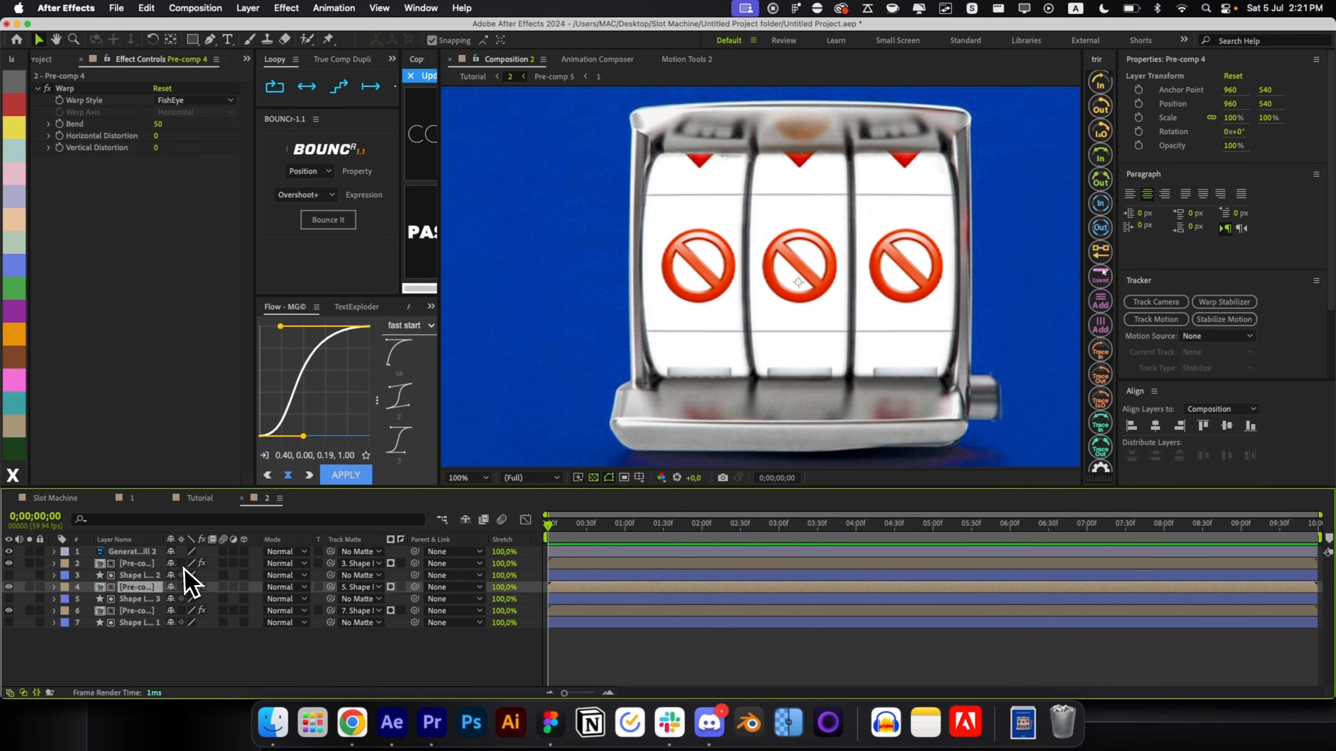
# Enable Collapse Transformations on the reel pre-comps and undo the last test change
pyautogui.click(182, 556)
pyautogui.click(181, 581)
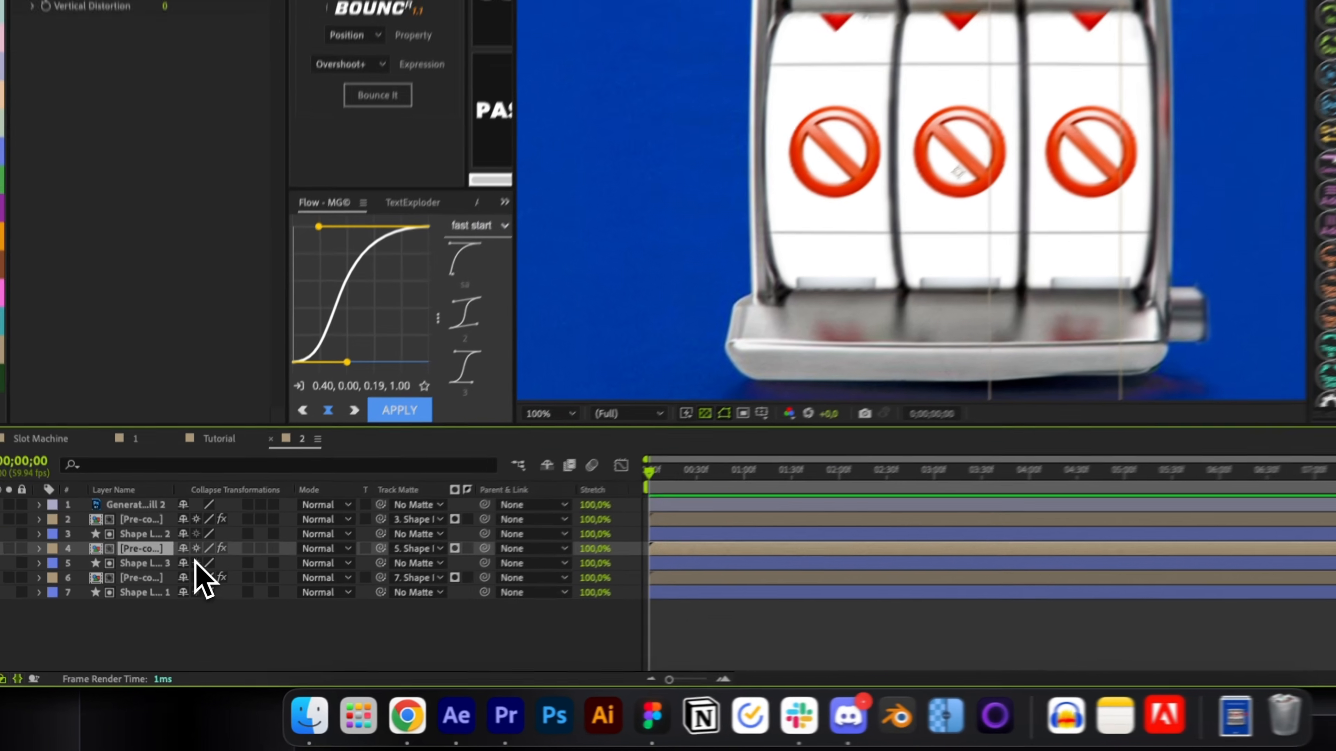
pyautogui.press('super+z')
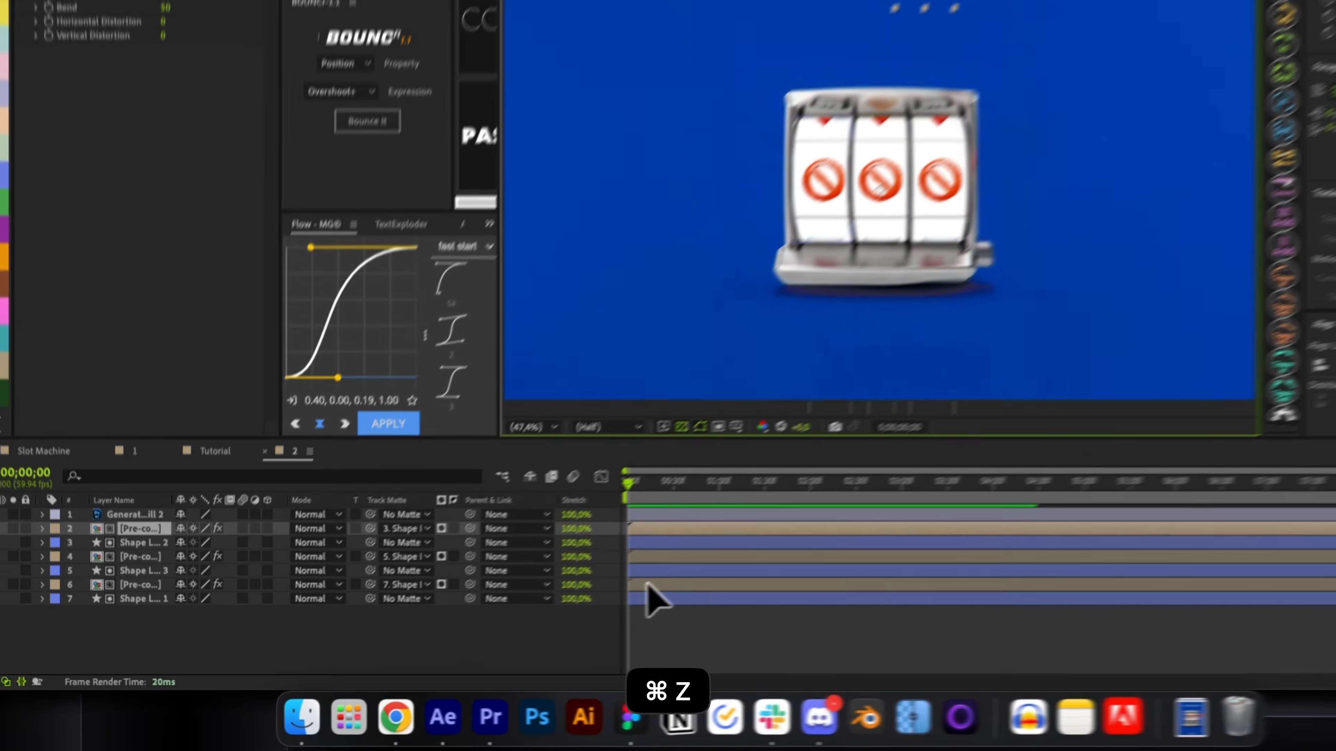
pyautogui.click(683, 554)
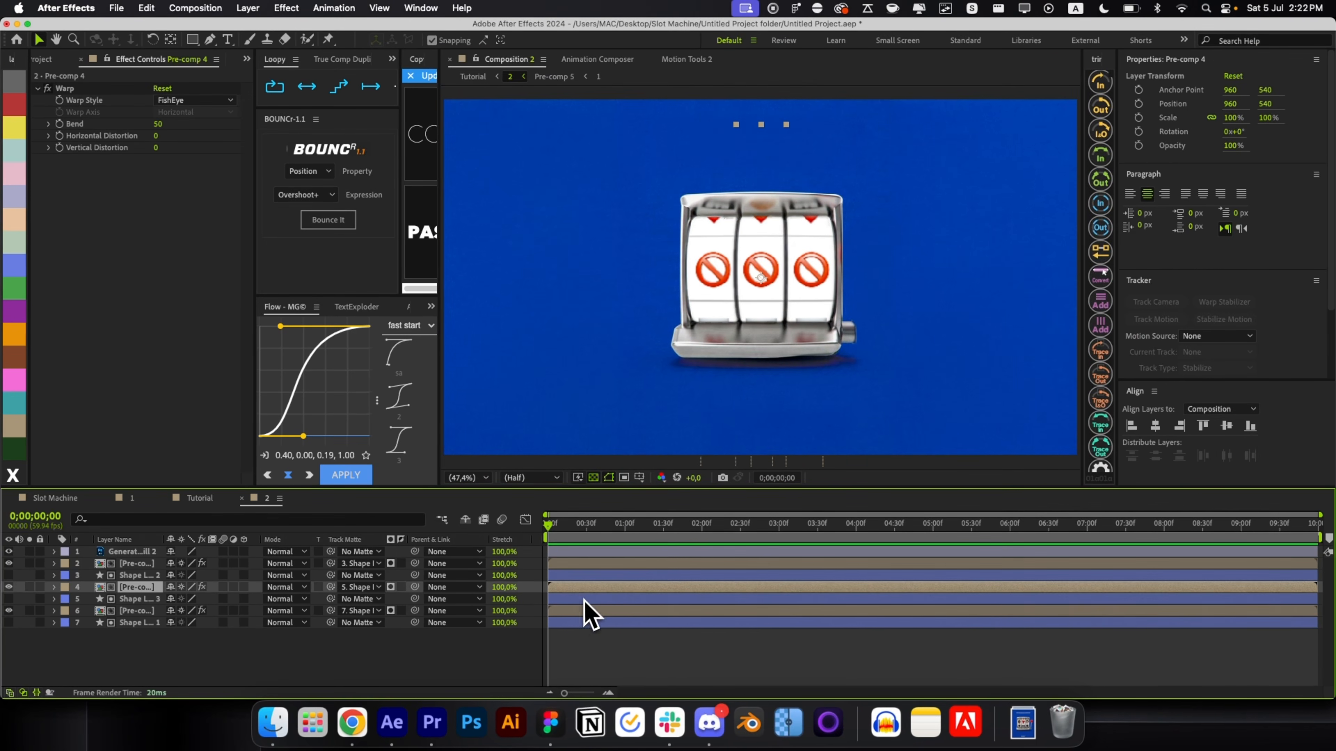
pyautogui.click(580, 610)
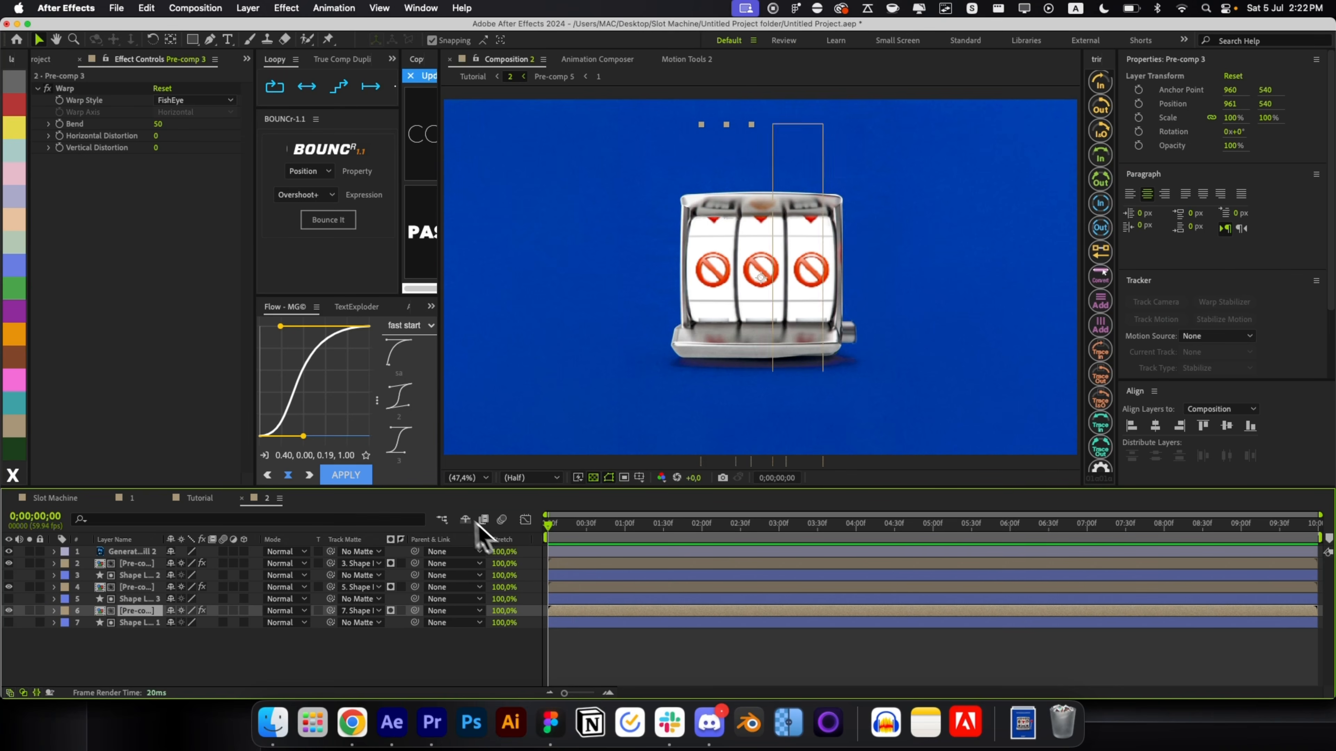
# Create two independent copies of Pre-comp 5 with True Comp Duplicator, using the dub2 suffix
pyautogui.scroll(-3, 337, 311)
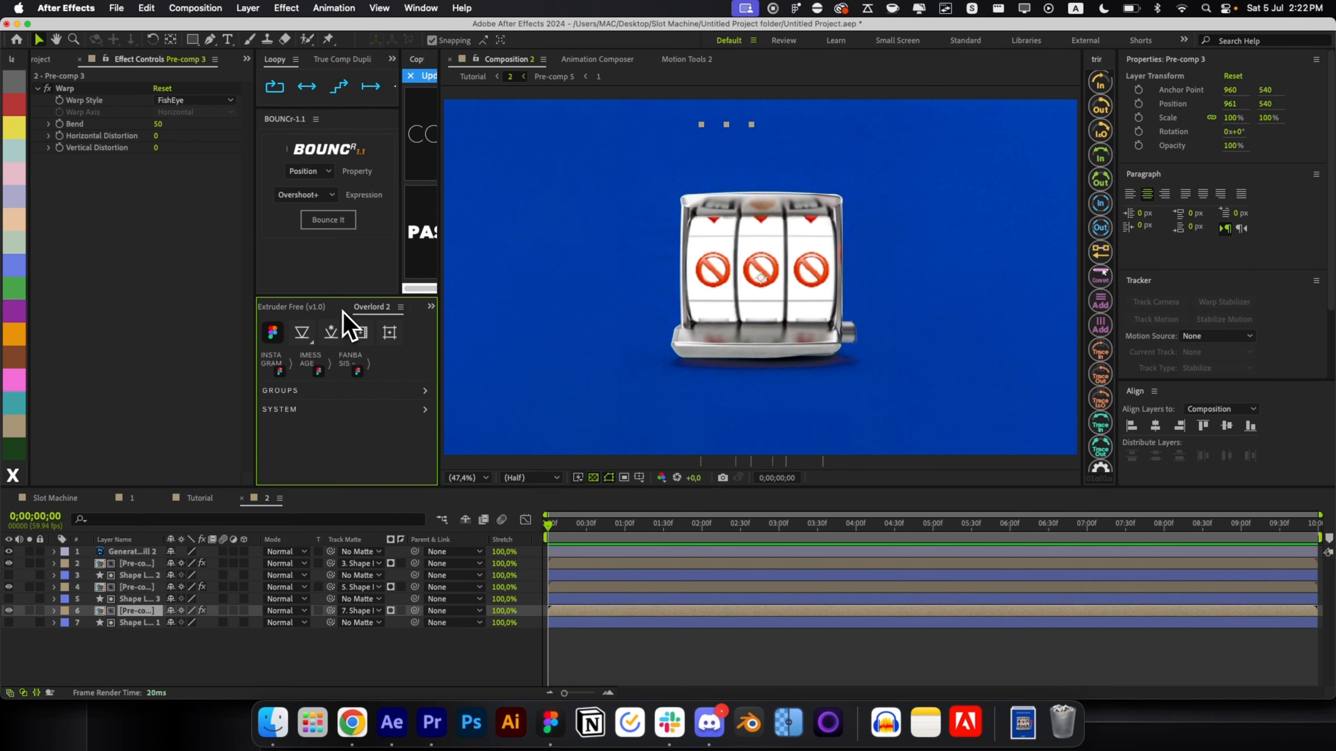
pyautogui.click(320, 310)
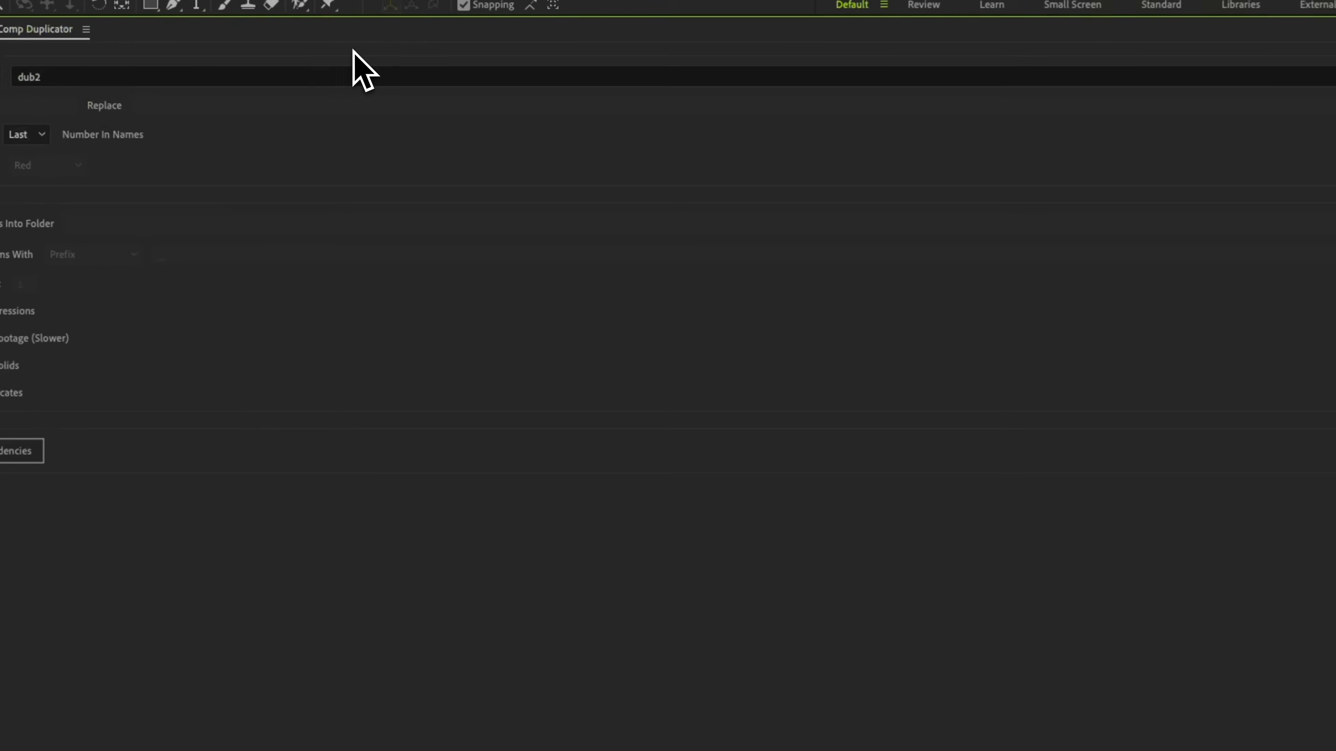
pyautogui.click(1200, 379)
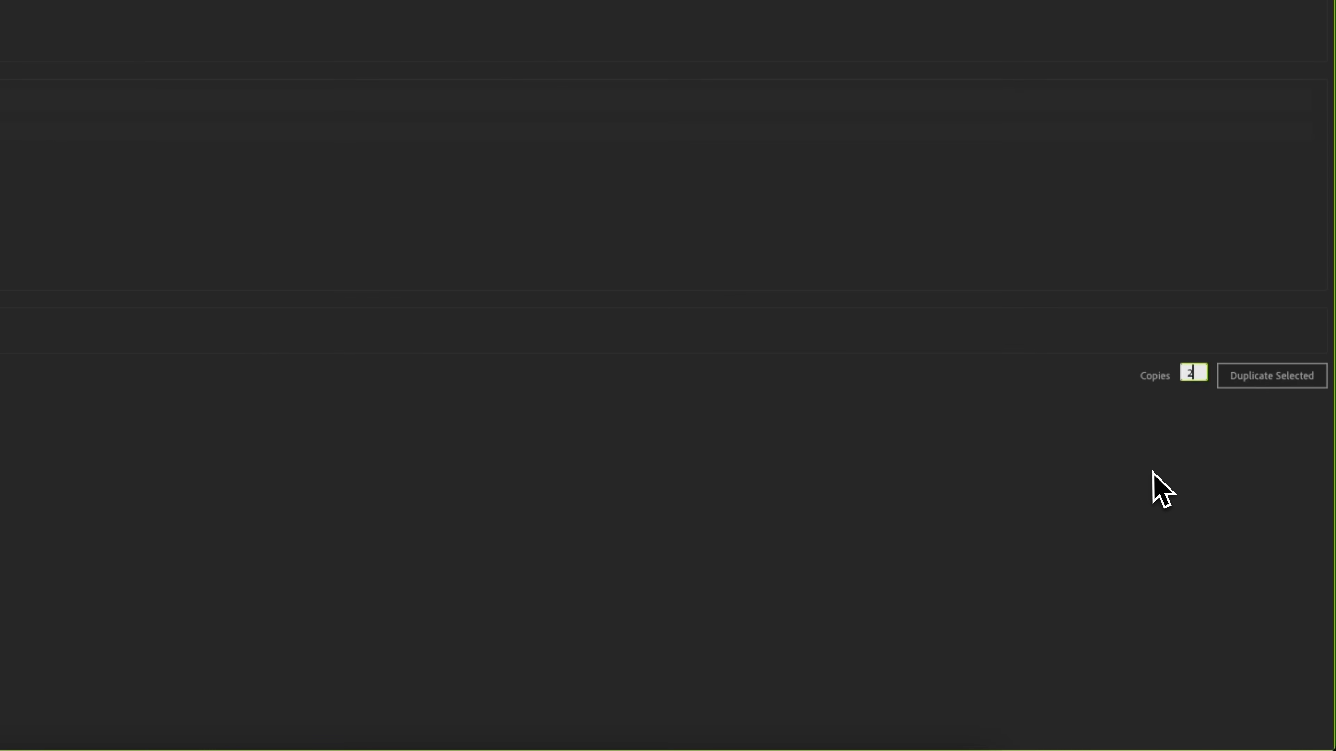
pyautogui.press('Return')
pyautogui.click(1276, 386)
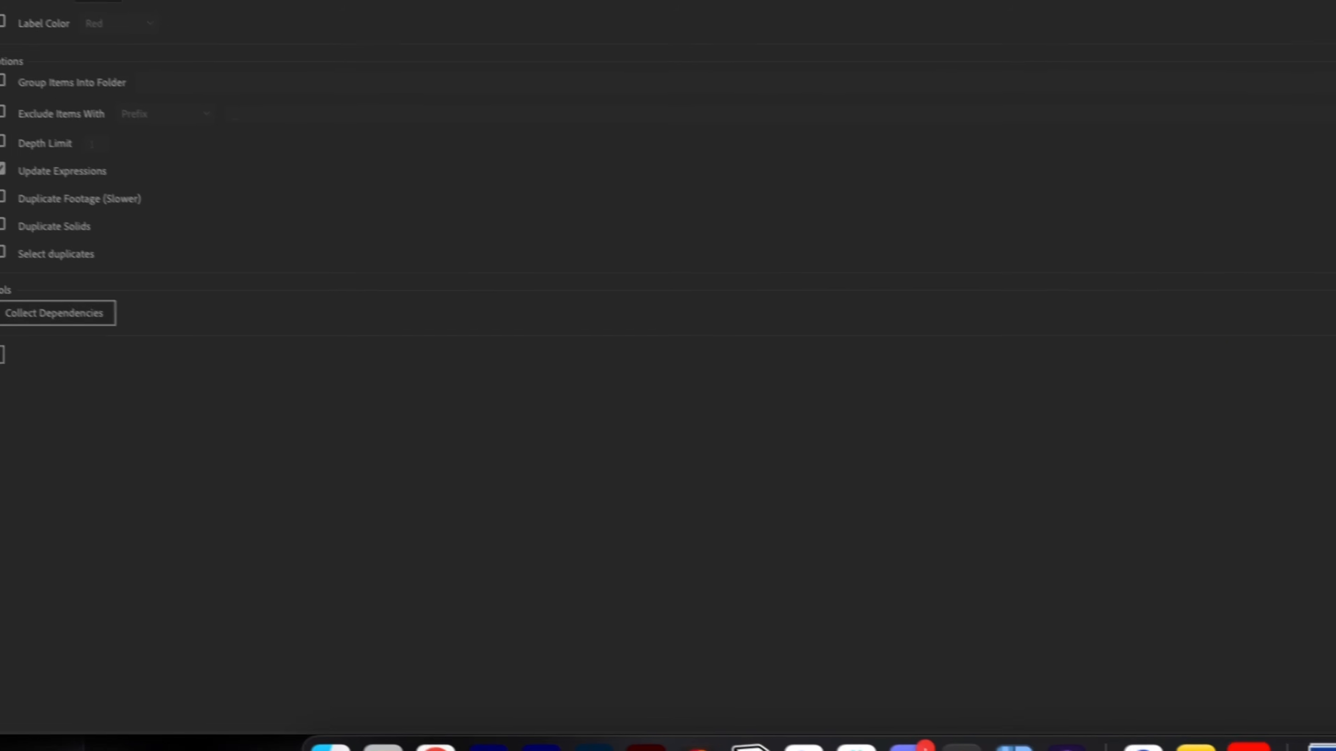
pyautogui.press('`')
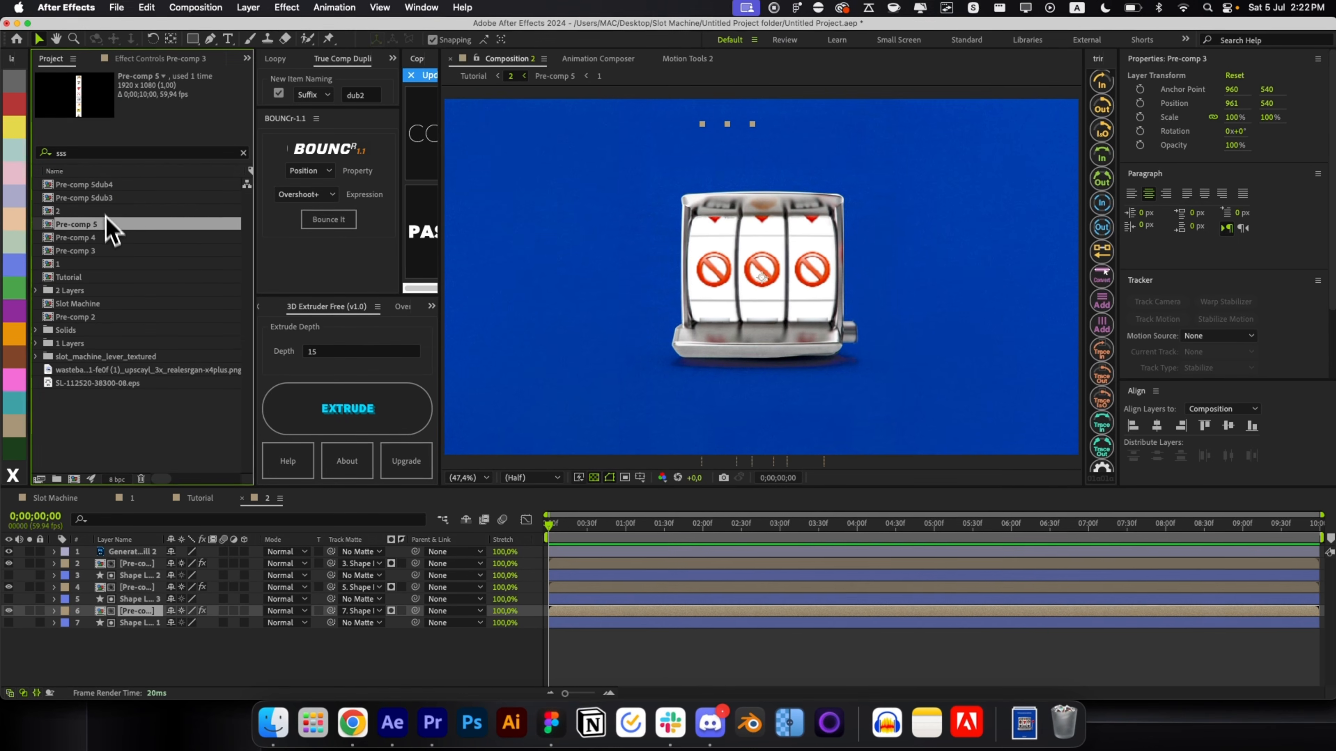
# Replace the middle reel with Pre-comp 5dub3, shifted to X position 850.3, and the right reel with Pre-comp 5dub4
pyautogui.click(105, 185)
pyautogui.keyDown('shift'); pyautogui.click(113, 198); pyautogui.keyUp('shift')
pyautogui.click(121, 214)
pyautogui.click(108, 203)
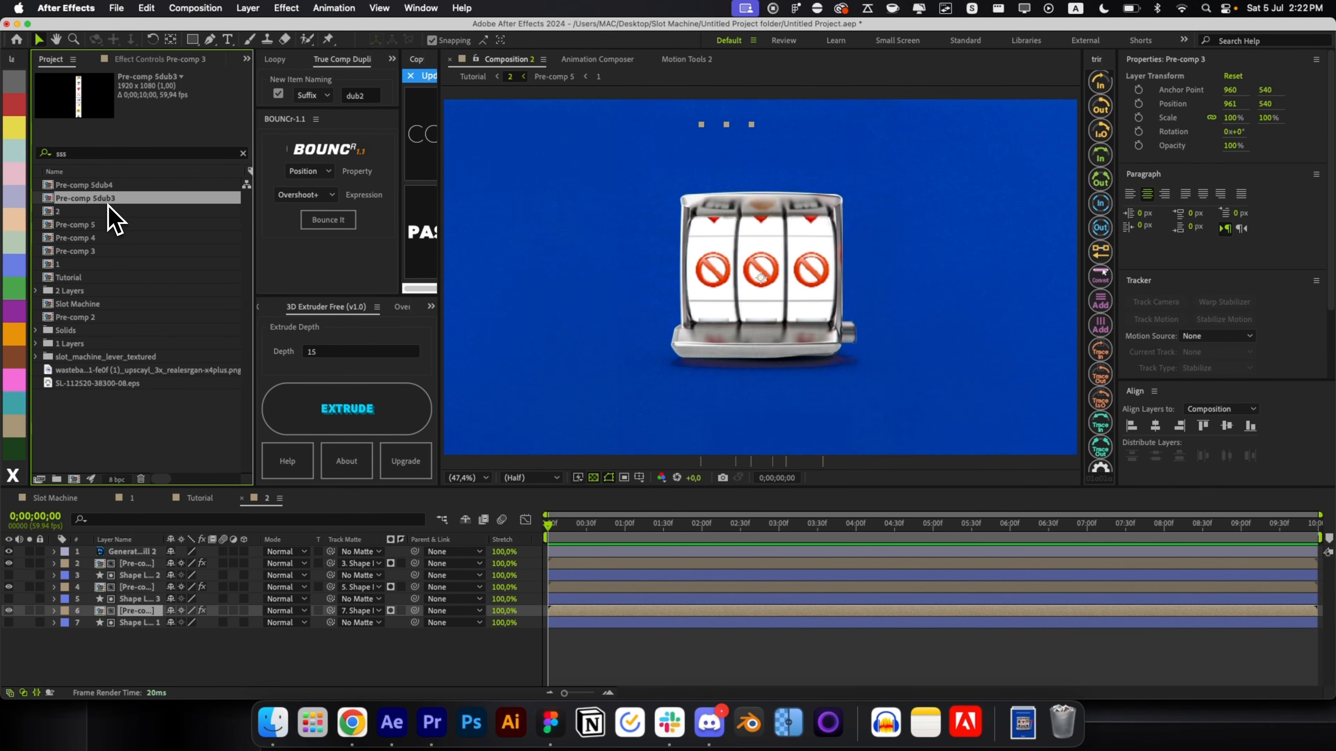
pyautogui.click(596, 589)
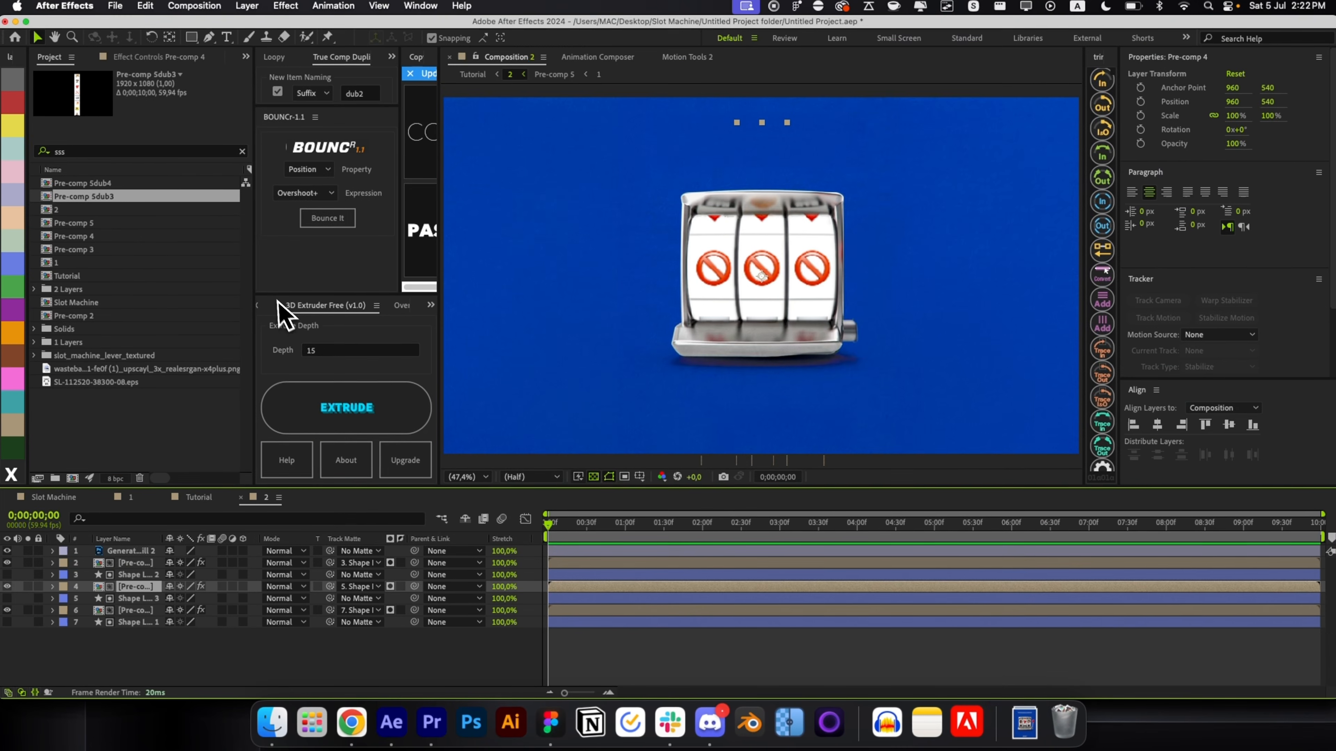
pyautogui.moveTo(124, 199); pyautogui.dragTo(157, 570)
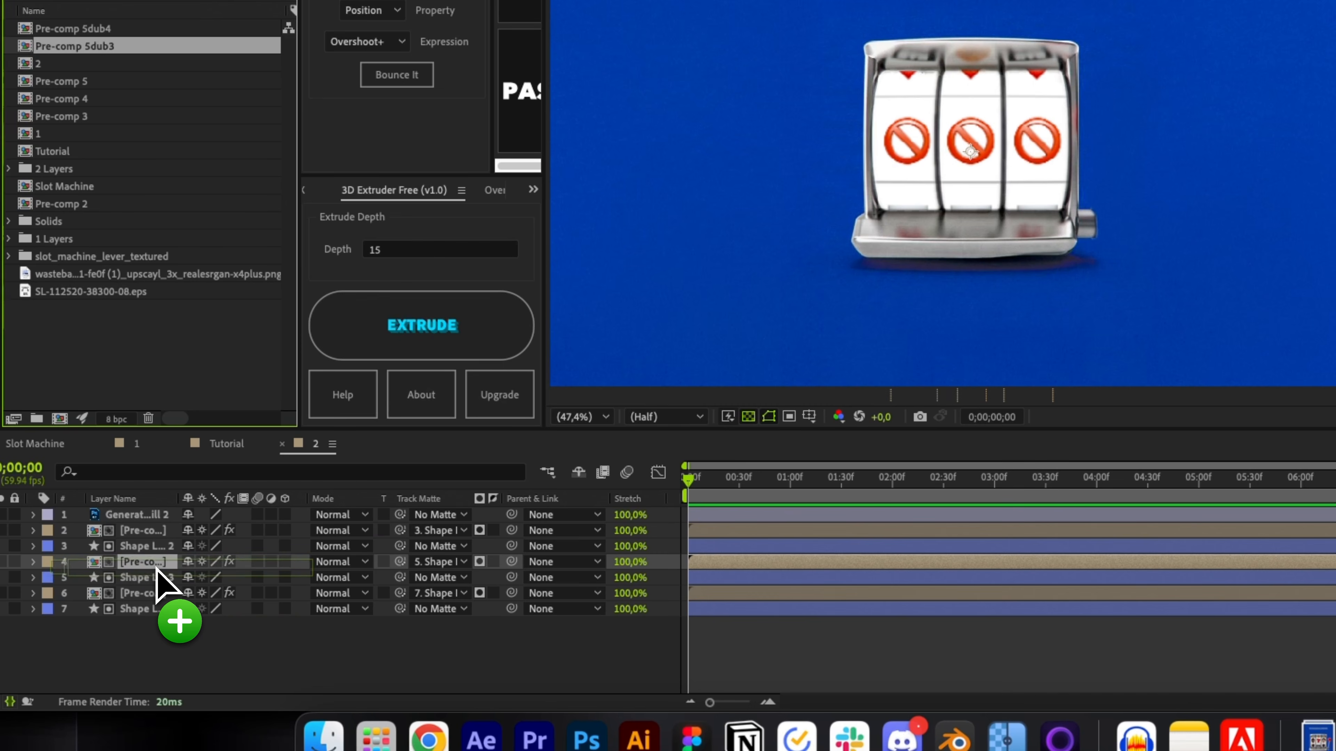
pyautogui.moveTo(163, 570); pyautogui.dragTo(159, 566)
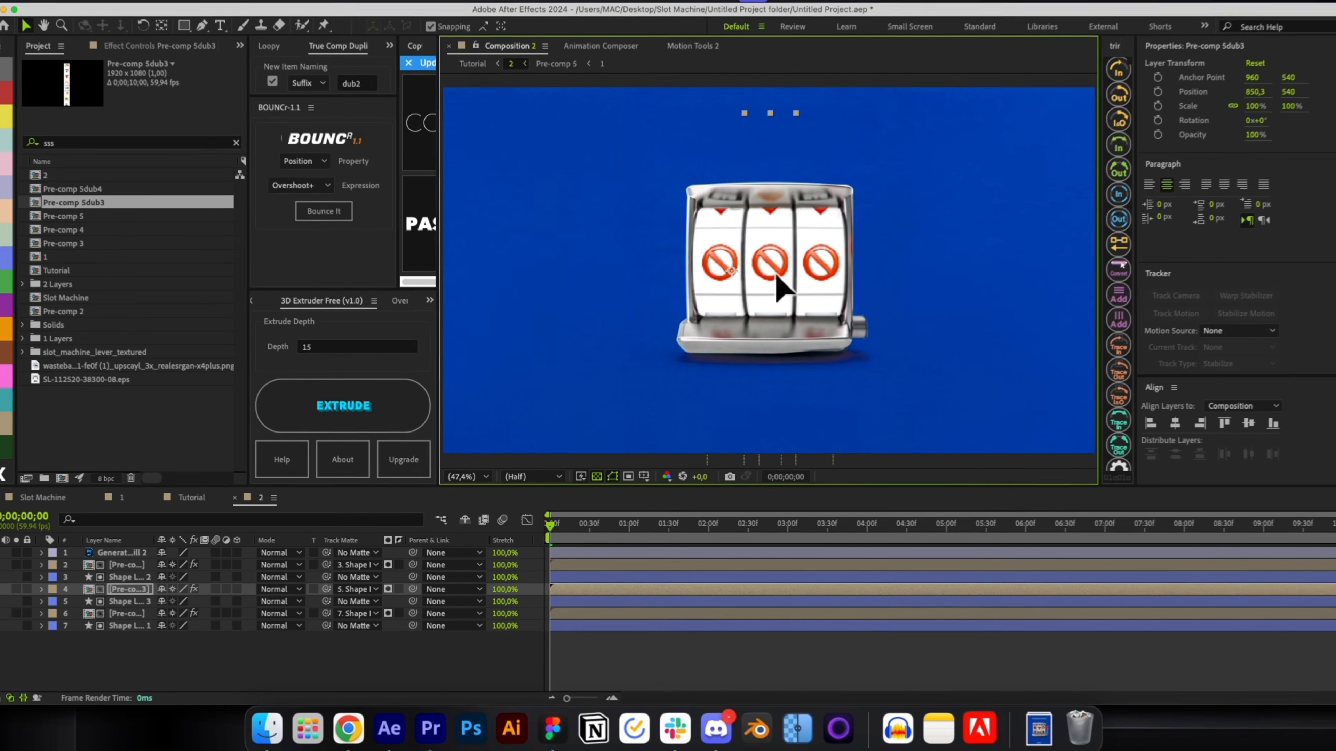
pyautogui.click(94, 200)
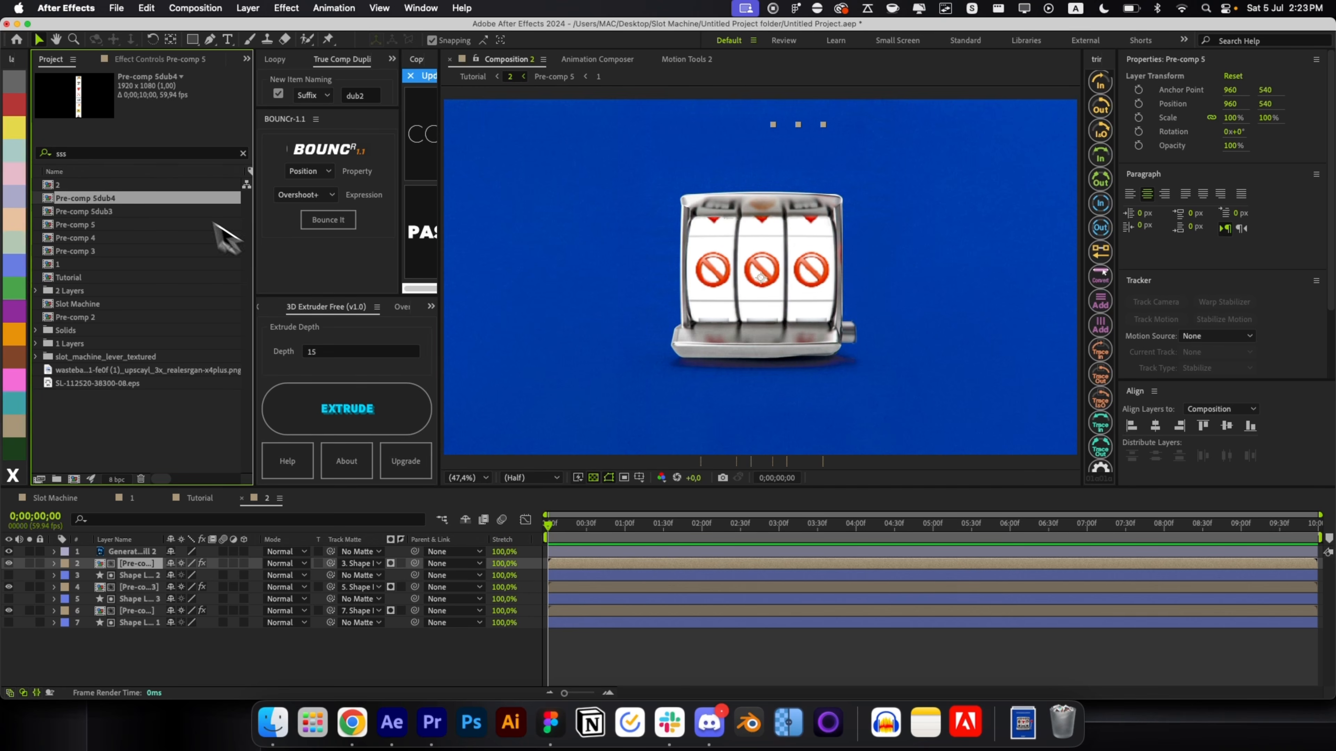
pyautogui.moveTo(146, 210); pyautogui.dragTo(141, 568)
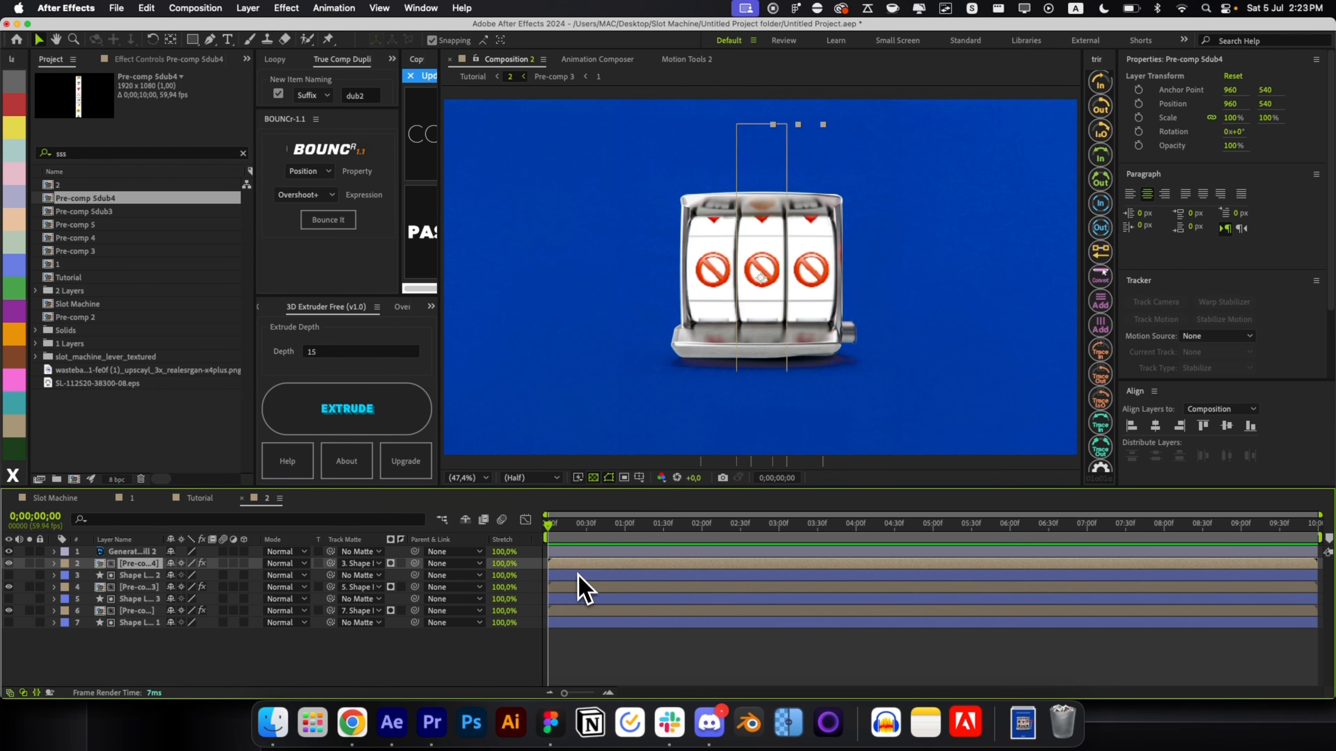
# Open Pre-comp 5dub3 and set its composition height to 4800 px
pyautogui.doubleClick(580, 587)
pyautogui.hotkey('alt', '/')
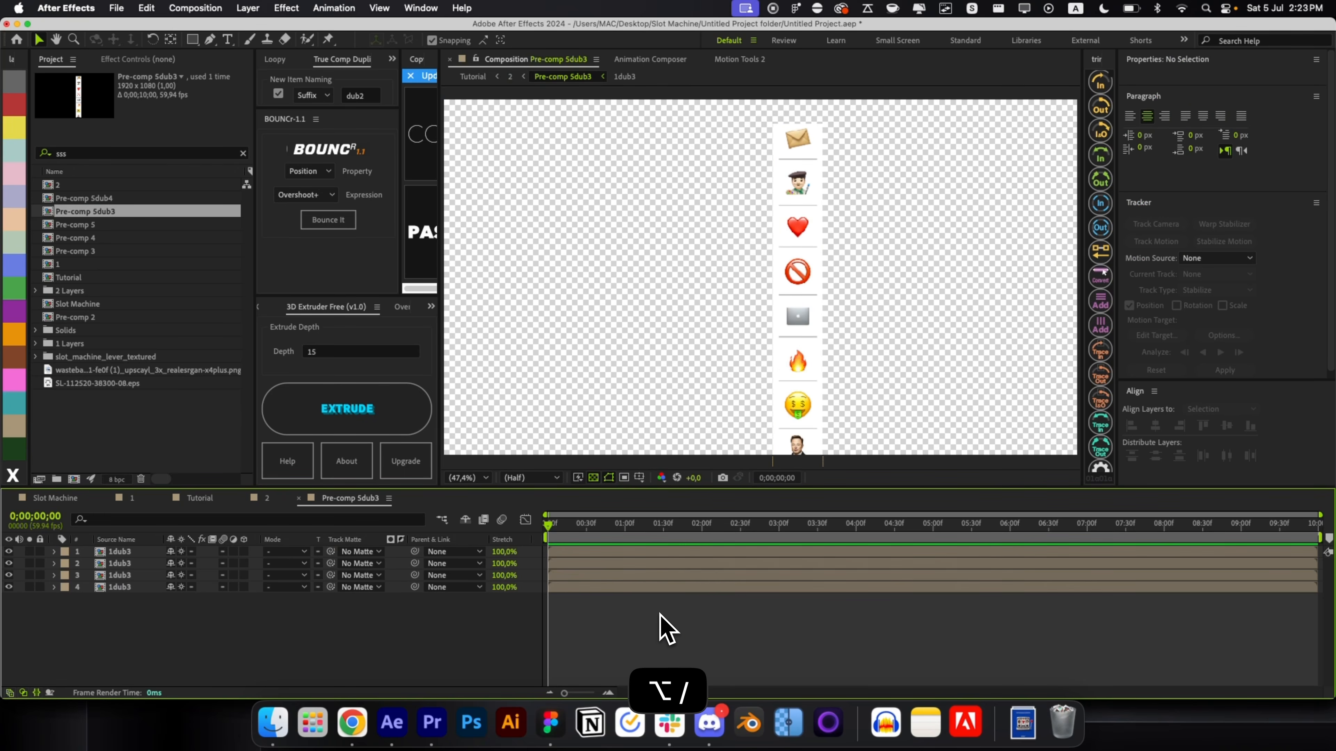
pyautogui.press('super+k')
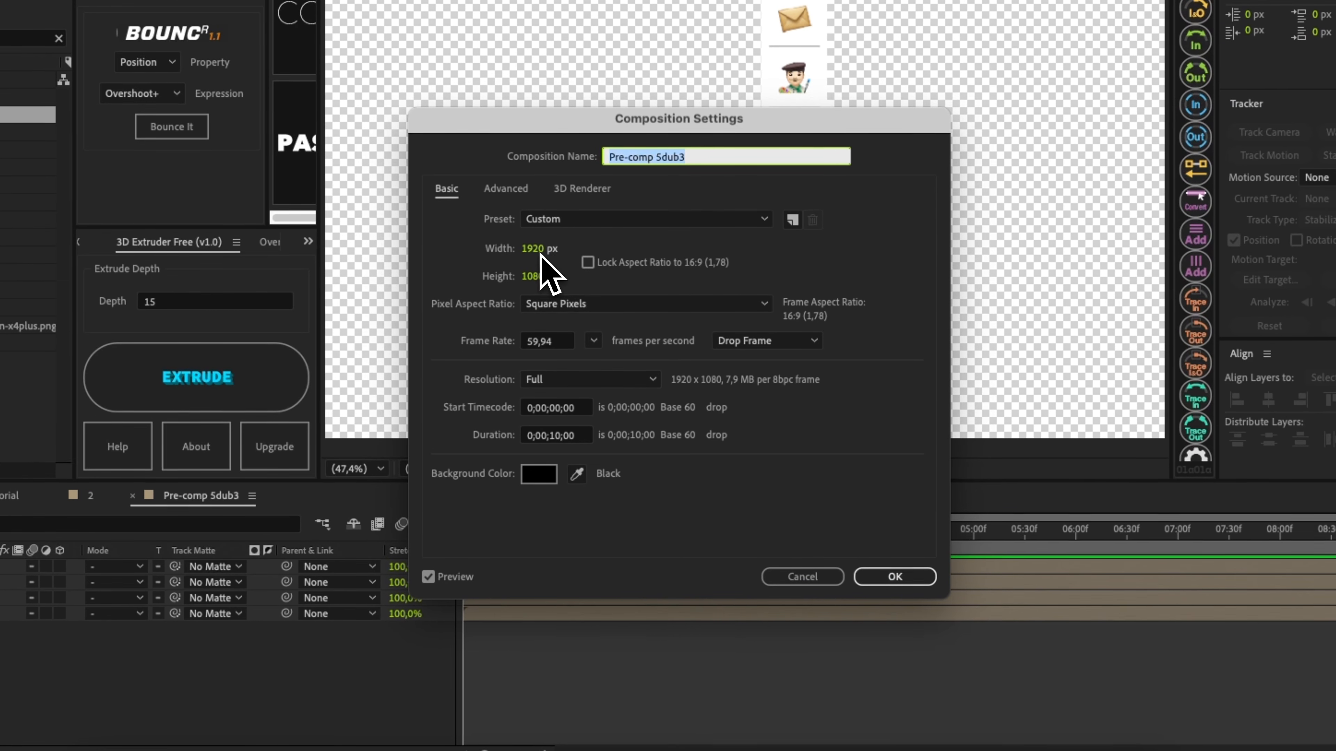
pyautogui.moveTo(535, 276); pyautogui.dragTo(890, 299)
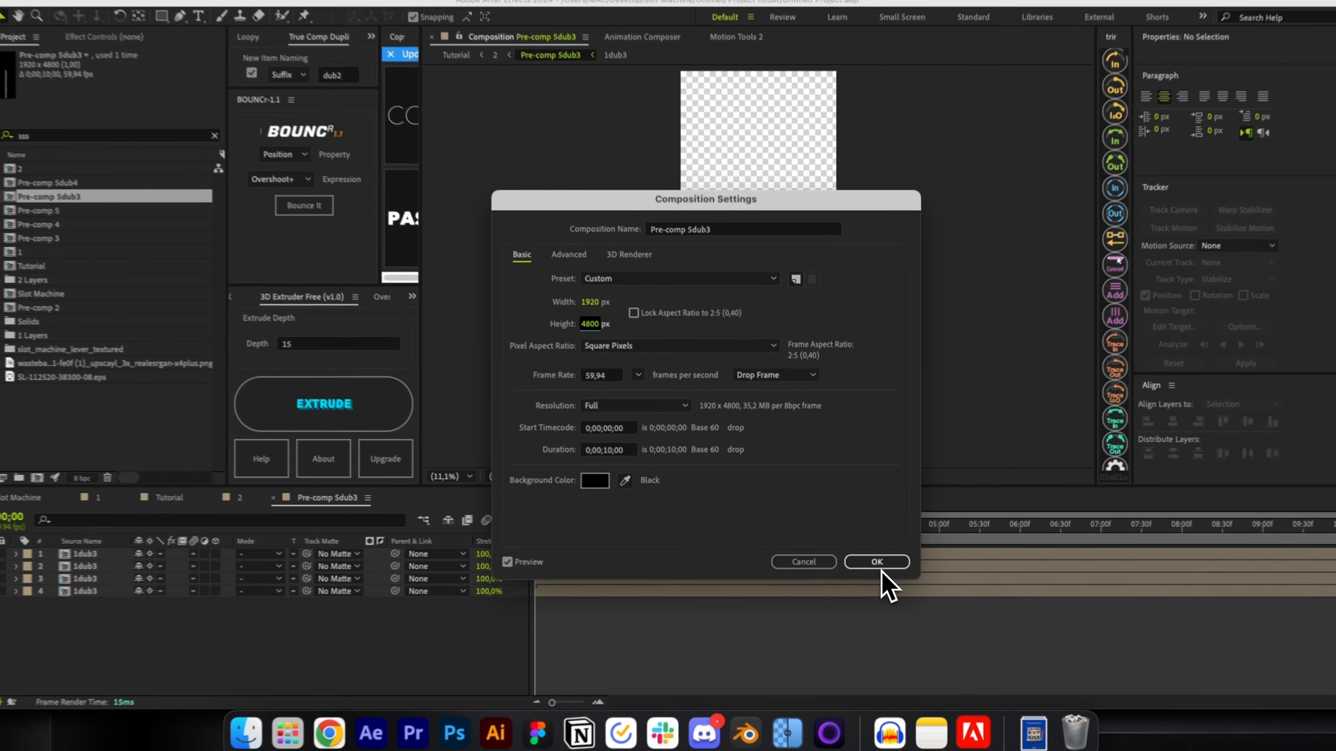
pyautogui.click(894, 576)
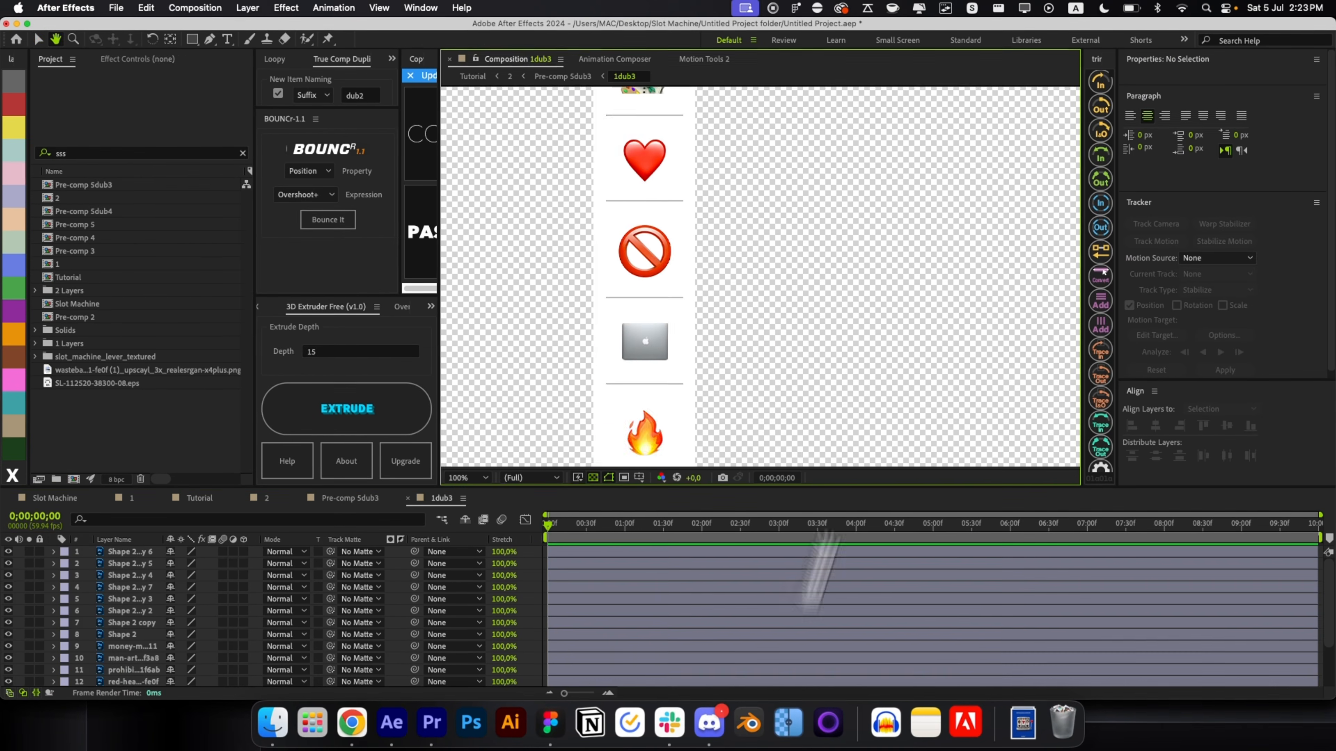
# Reorder the emojis in the middle reel's 1dub3 composition, putting the heart in the prohibited sign's slot and the fire in the laptop's slot
pyautogui.moveTo(783, 275); pyautogui.dragTo(865, 362)
pyautogui.moveTo(742, 355); pyautogui.dragTo(719, 279)
pyautogui.press('super+z')
pyautogui.press('super+z')
pyautogui.click(788, 351)
pyautogui.press('super+z')
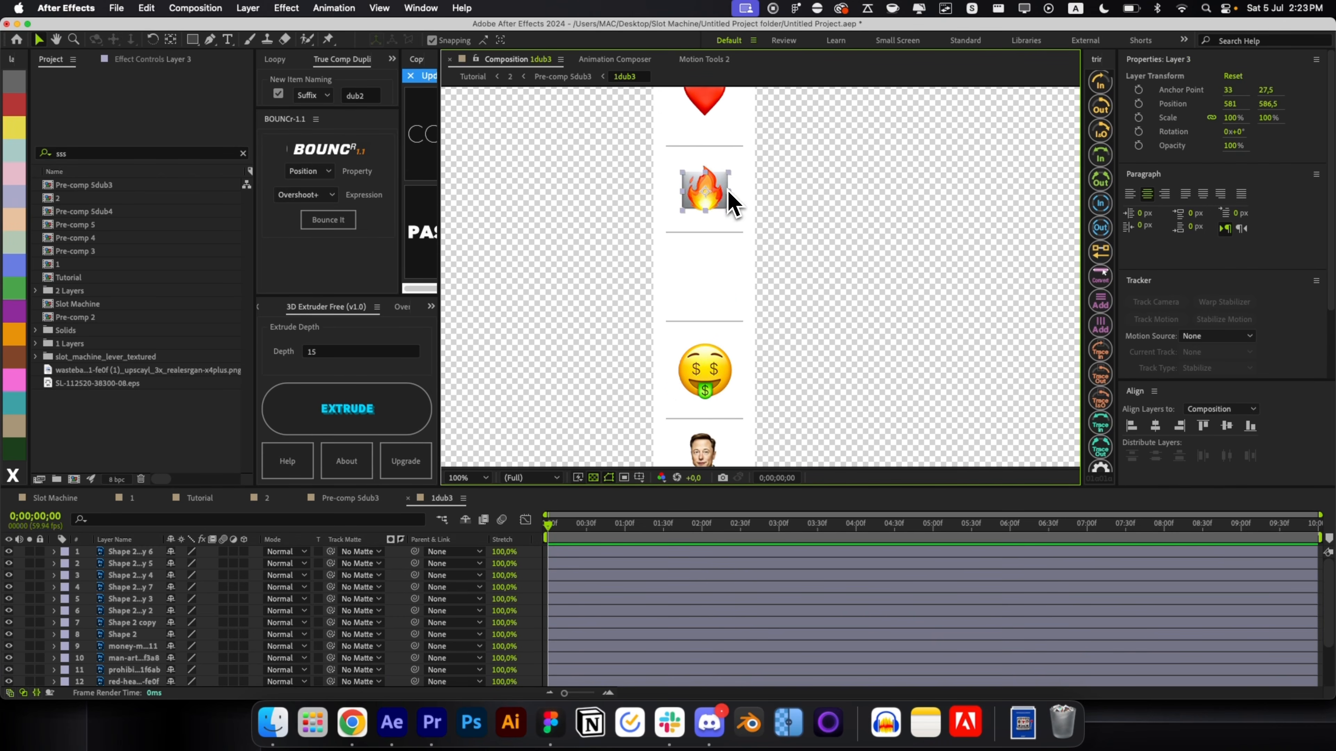
pyautogui.press('super+w')
pyautogui.press('super+w')
pyautogui.press('super+z')
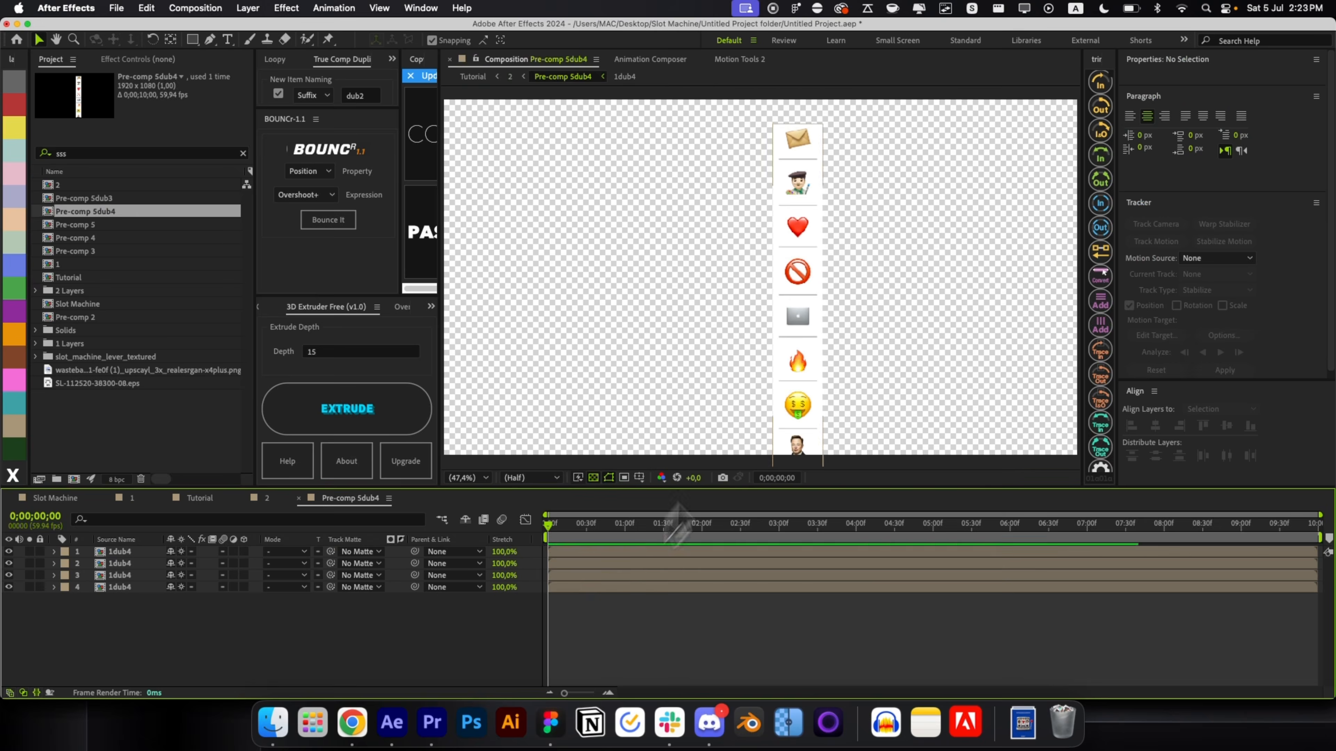
# Reorder the emojis in the right reel's 1dub4 composition so the money face sits between the artist above and the man's portrait below
pyautogui.click(643, 296)
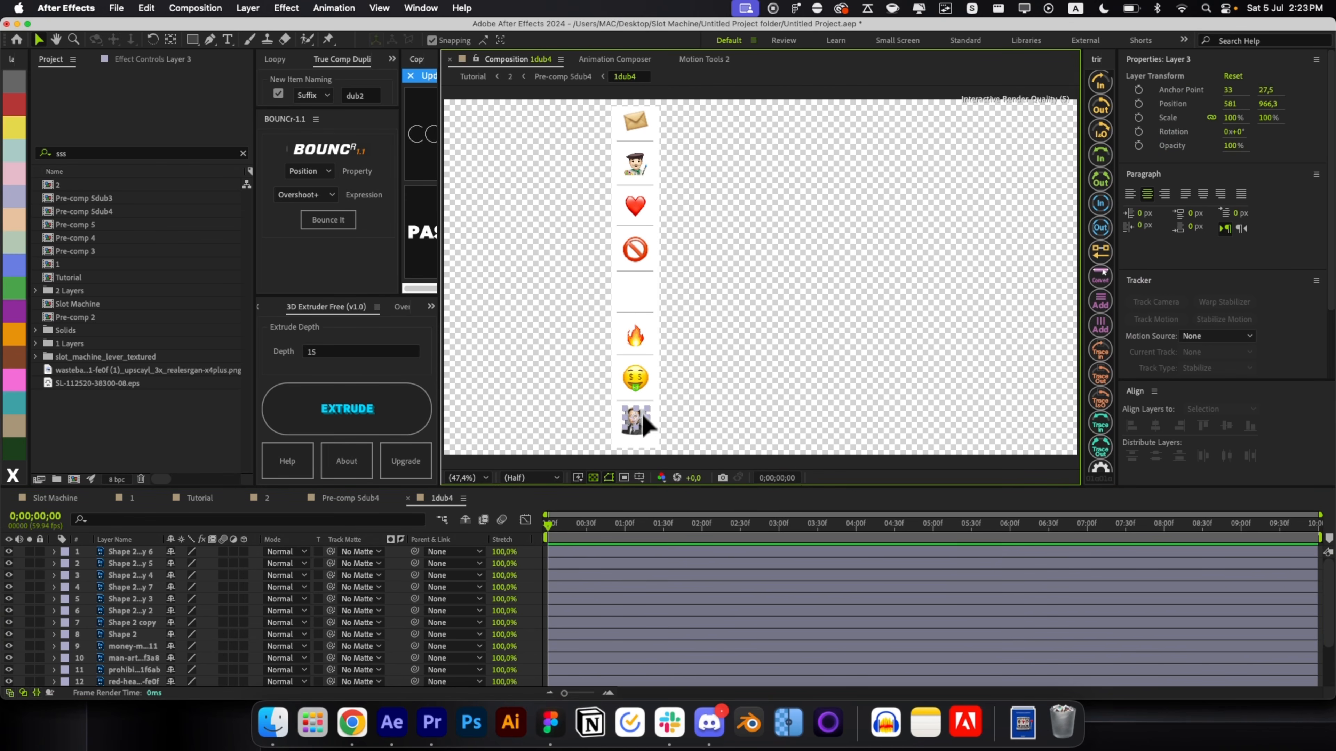
pyautogui.moveTo(636, 424); pyautogui.dragTo(637, 296)
pyautogui.click(641, 166)
pyautogui.moveTo(641, 166); pyautogui.dragTo(637, 206)
pyautogui.moveTo(635, 131); pyautogui.dragTo(635, 162)
pyautogui.press('super+z')
pyautogui.moveTo(634, 208); pyautogui.dragTo(635, 121)
pyautogui.click(635, 206)
pyautogui.click(683, 257)
pyautogui.click(407, 498)
pyautogui.press('super+w')
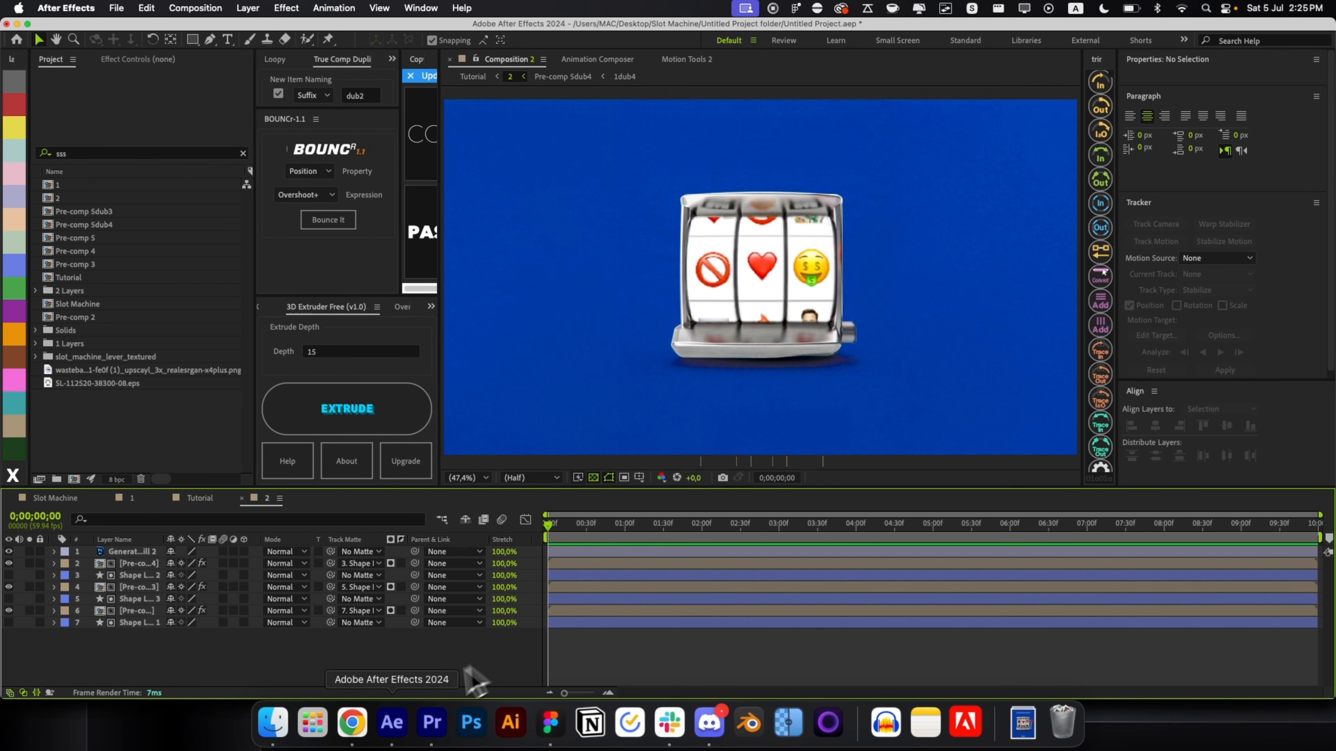
# Switch to the ChatGPT conversation in Chrome and examine the "generate me a basic lever model" prompt and its slot_machine_lever_textured.glb download link
pyautogui.click(369, 723)
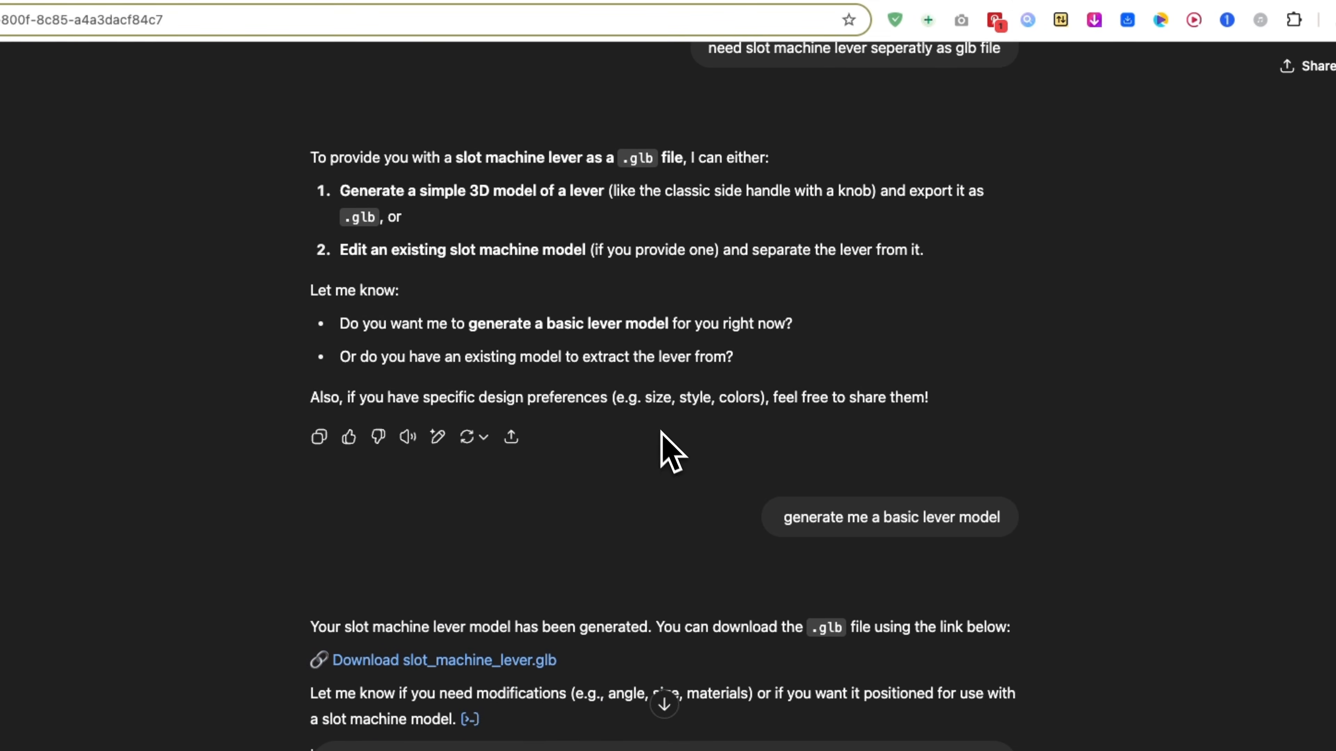
pyautogui.moveTo(783, 598); pyautogui.dragTo(949, 598)
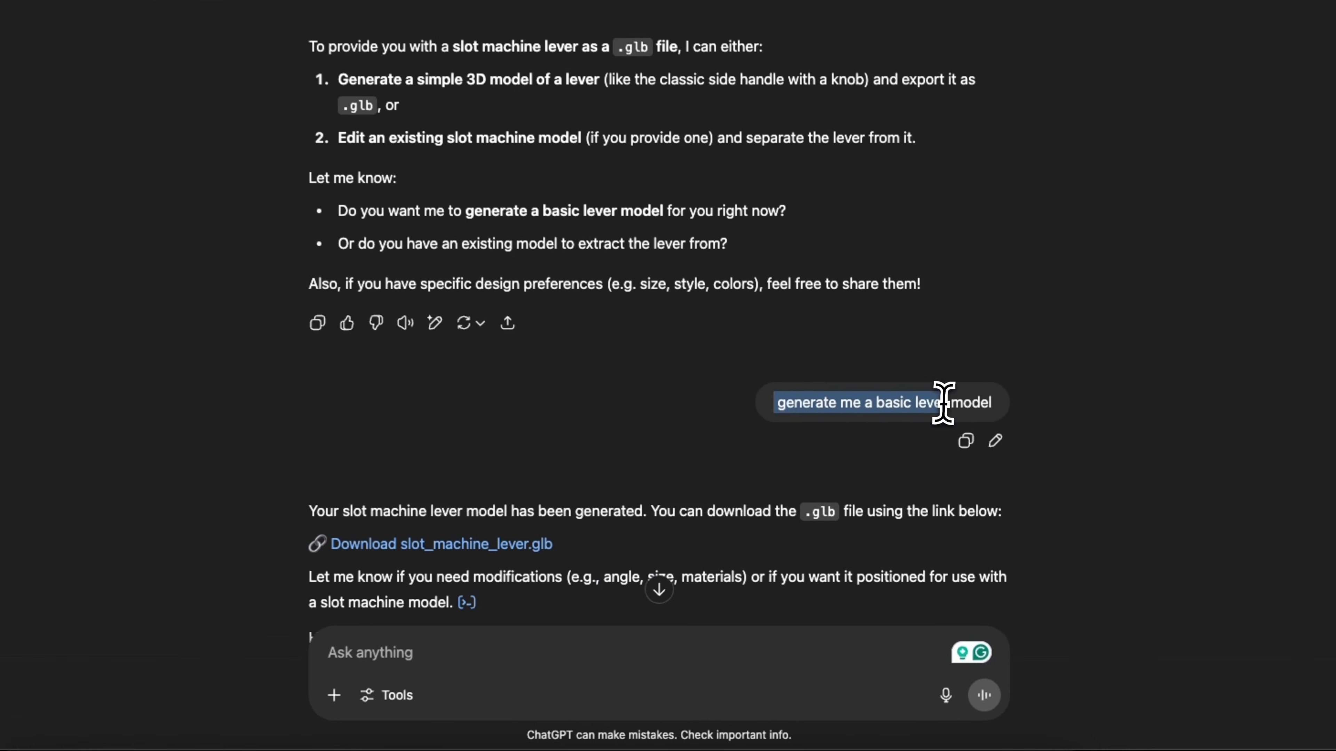
pyautogui.moveTo(943, 402); pyautogui.dragTo(993, 402)
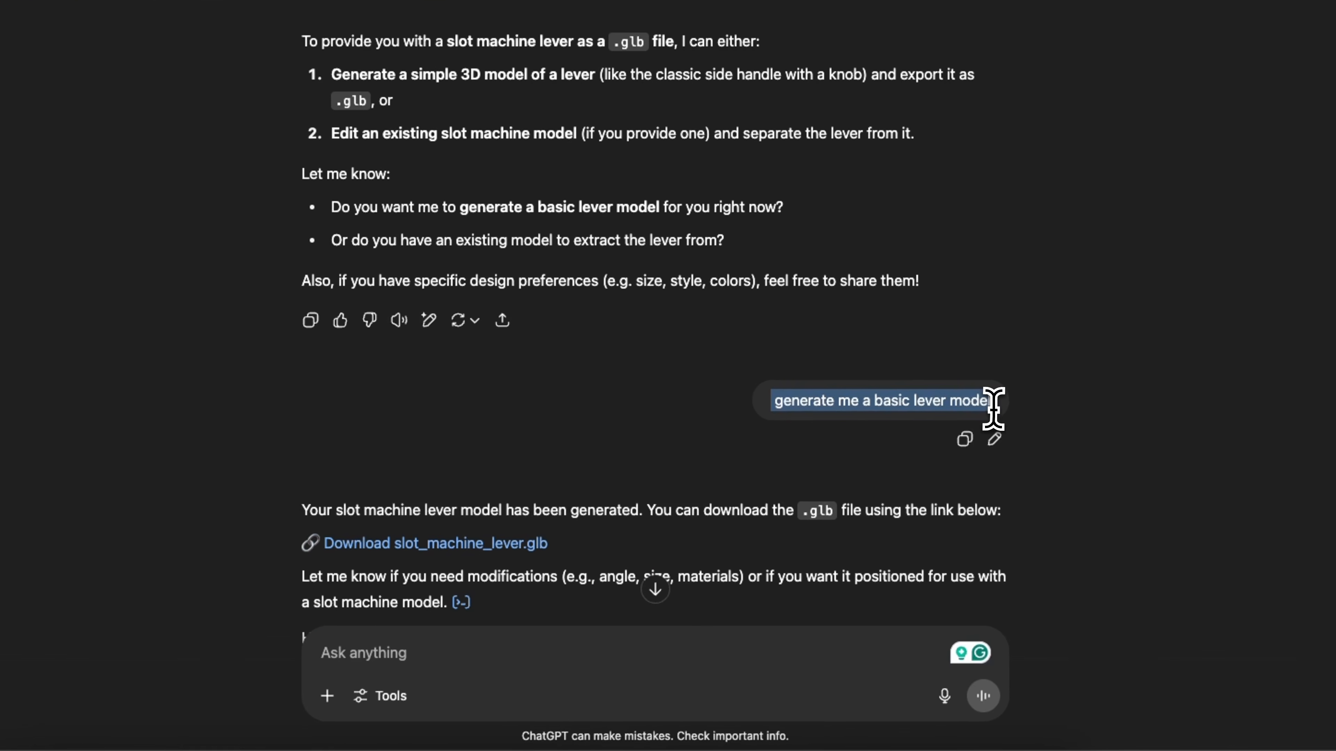
pyautogui.scroll(-5, 812, 426)
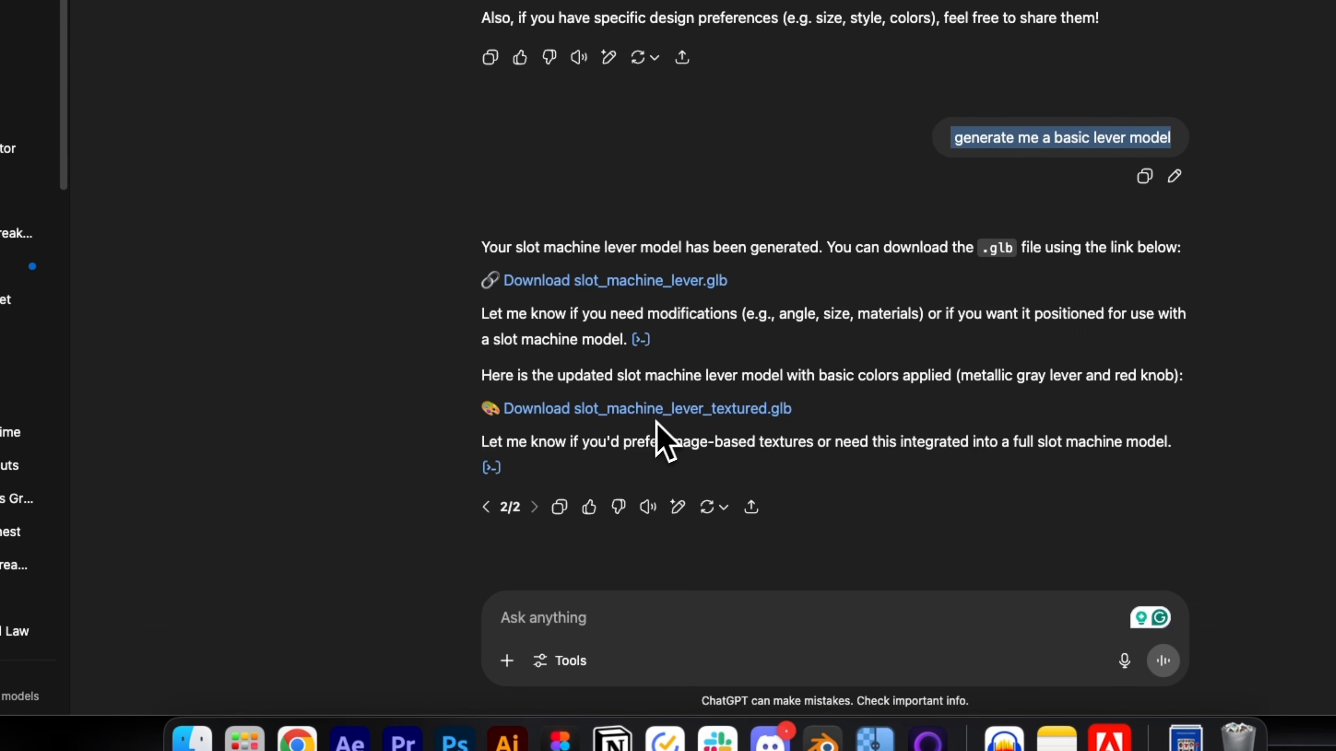
# Back in After Effects, add slot_machine_lever_textured.glb as the top layer, scaled to about 46.8% and standing upright against the slot machine's right side
pyautogui.click(349, 740)
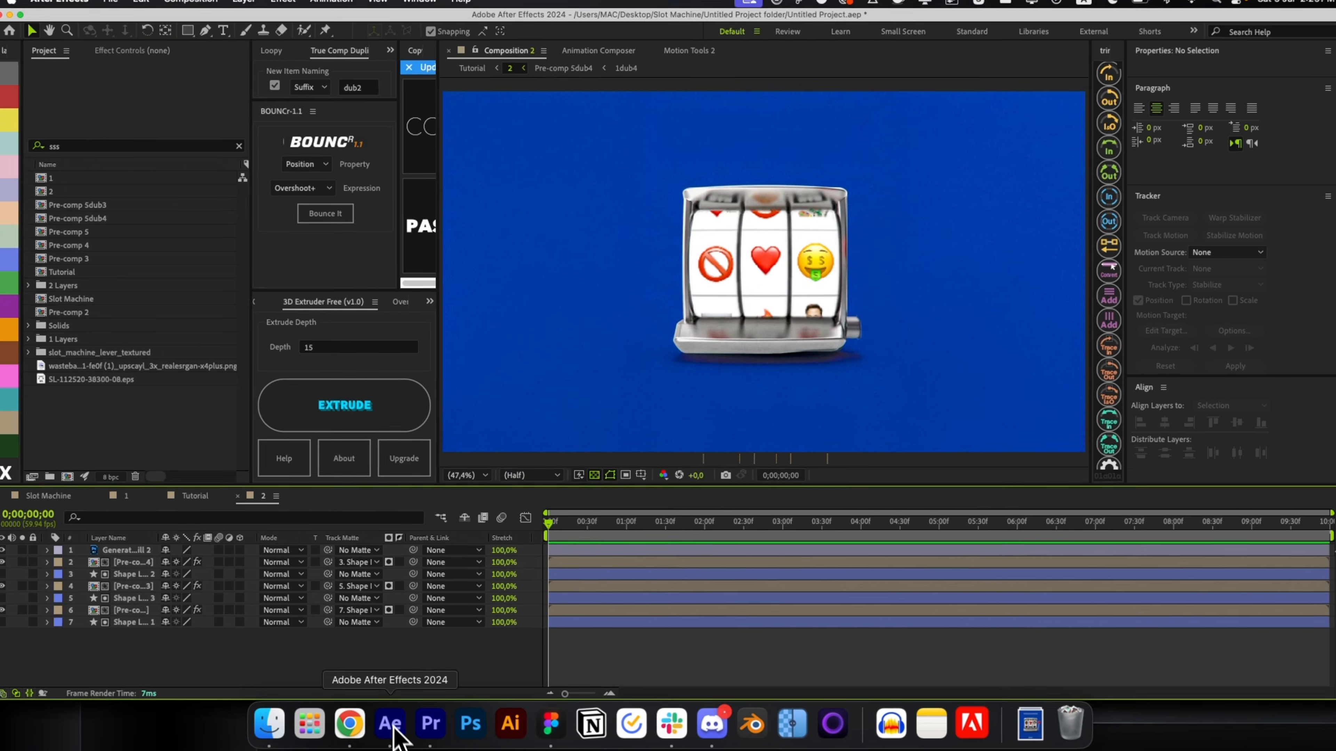
pyautogui.moveTo(99, 372); pyautogui.dragTo(542, 550)
pyautogui.moveTo(686, 458); pyautogui.dragTo(759, 321)
pyautogui.moveTo(762, 243); pyautogui.dragTo(805, 282)
pyautogui.moveTo(787, 332); pyautogui.dragTo(857, 310)
pyautogui.scroll(2, 876, 308)
pyautogui.moveTo(926, 367); pyautogui.dragTo(834, 353)
pyautogui.press('super+z')
pyautogui.moveTo(873, 379); pyautogui.dragTo(825, 368)
pyautogui.moveTo(814, 393); pyautogui.dragTo(842, 395)
pyautogui.moveTo(921, 390); pyautogui.dragTo(888, 386)
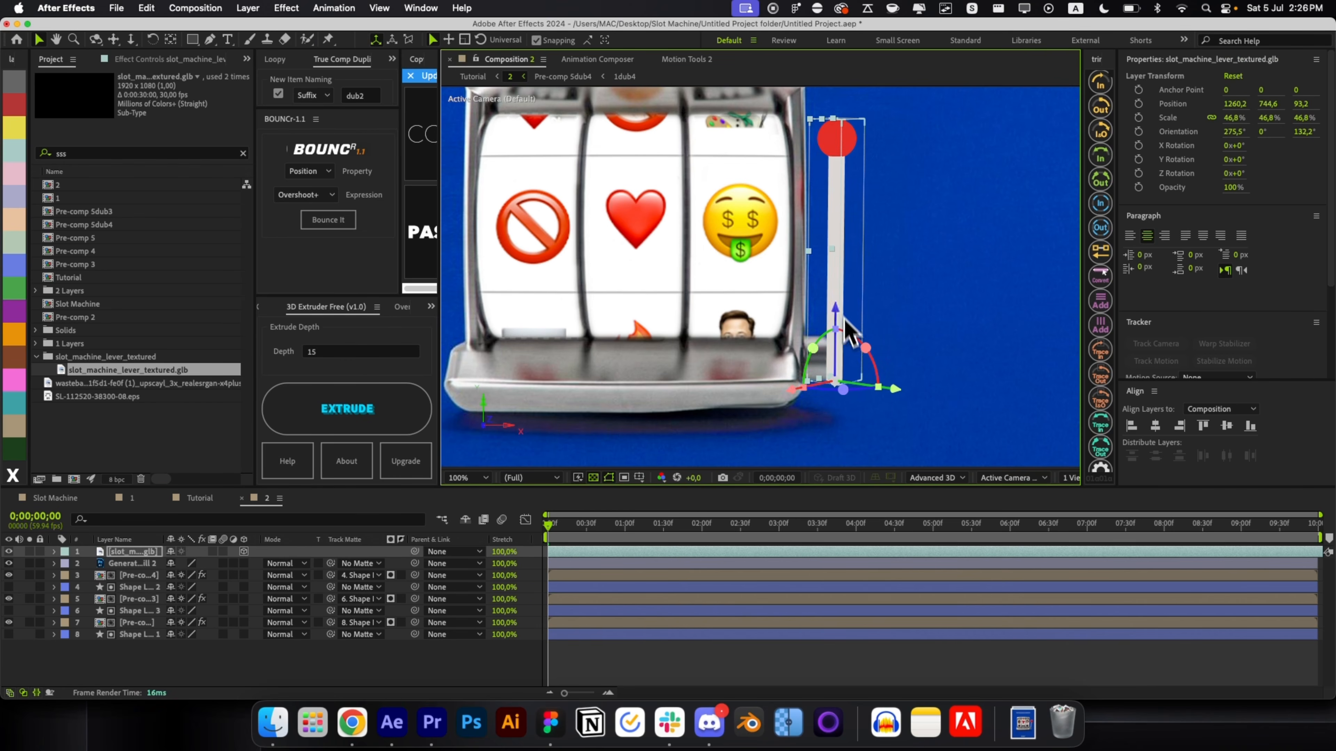
# Try a rotation change on the lever layer and undo it
pyautogui.press('super+z')
pyautogui.scroll(-1, 812, 349)
pyautogui.press('r')
pyautogui.moveTo(210, 563); pyautogui.dragTo(239, 567)
pyautogui.press('super+z')
pyautogui.press('r')
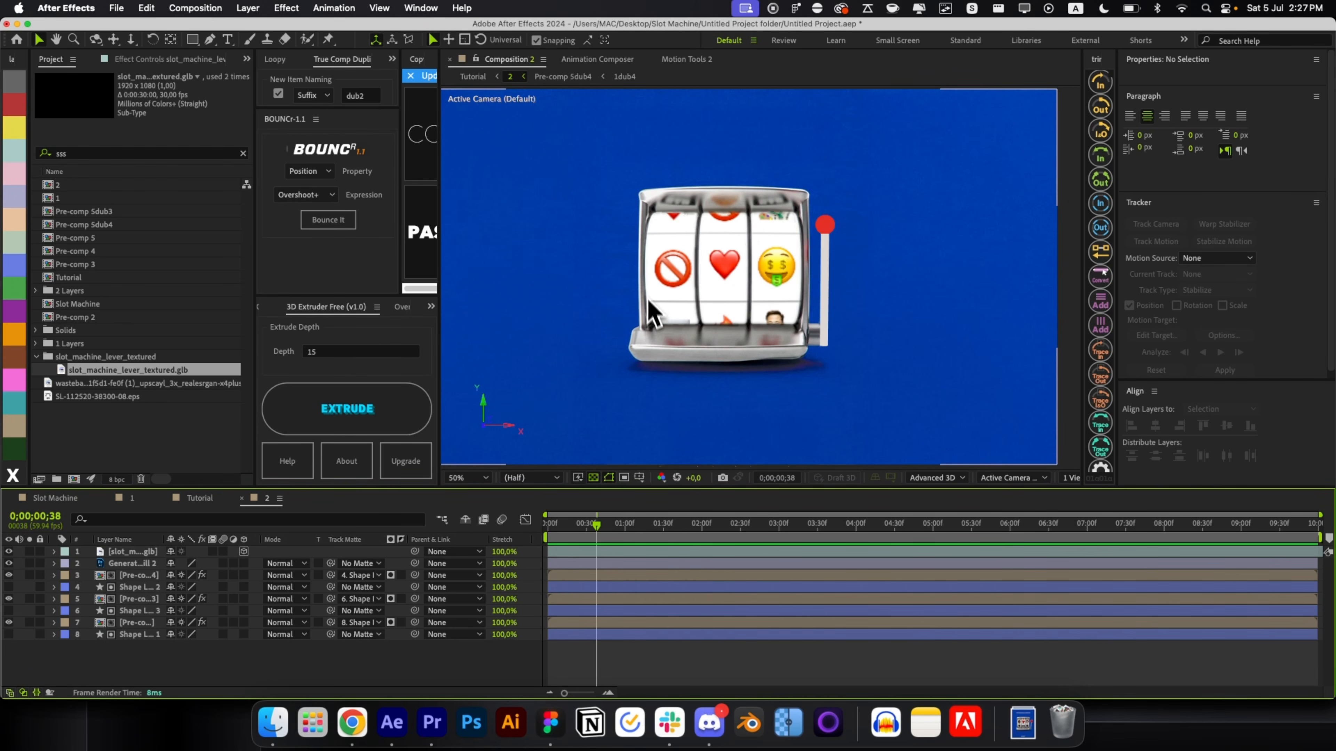
# Set starting Position keyframes for all three reel layers at 0;00;00;11
pyautogui.moveTo(596, 543); pyautogui.dragTo(562, 558)
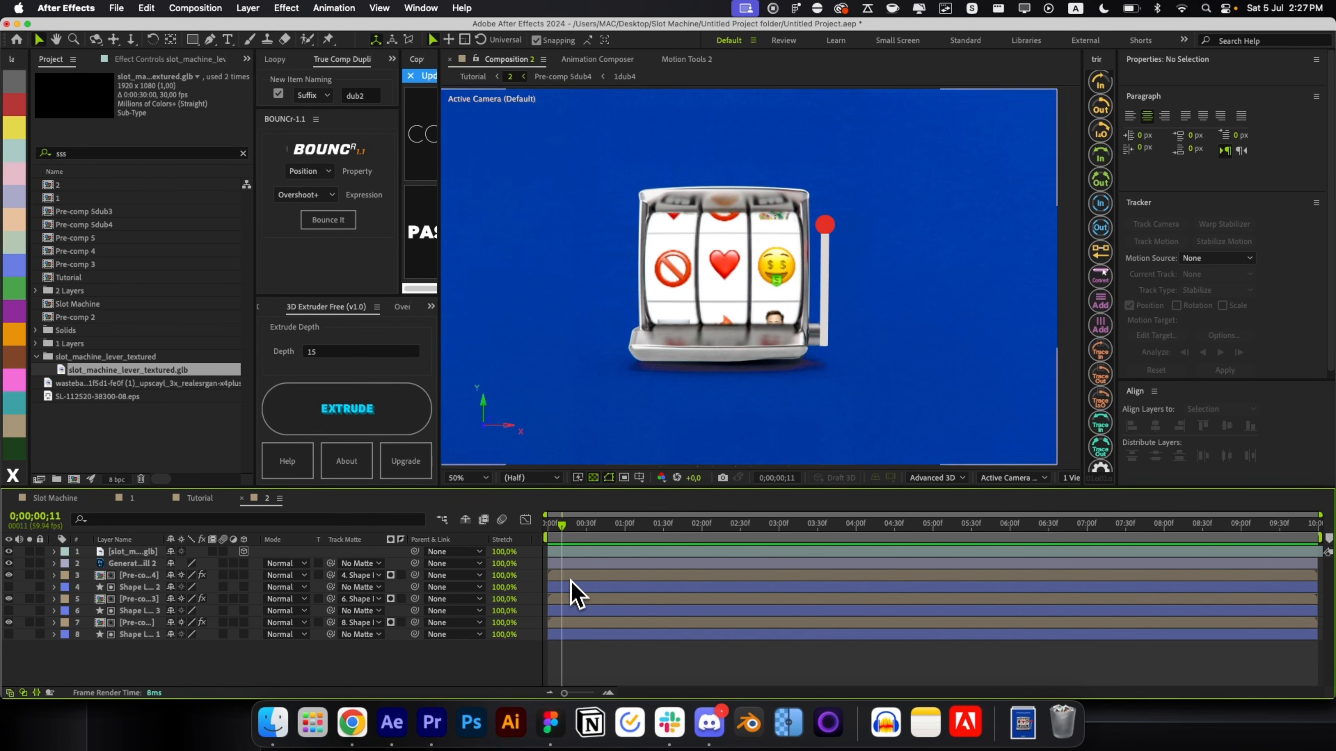
pyautogui.click(573, 599)
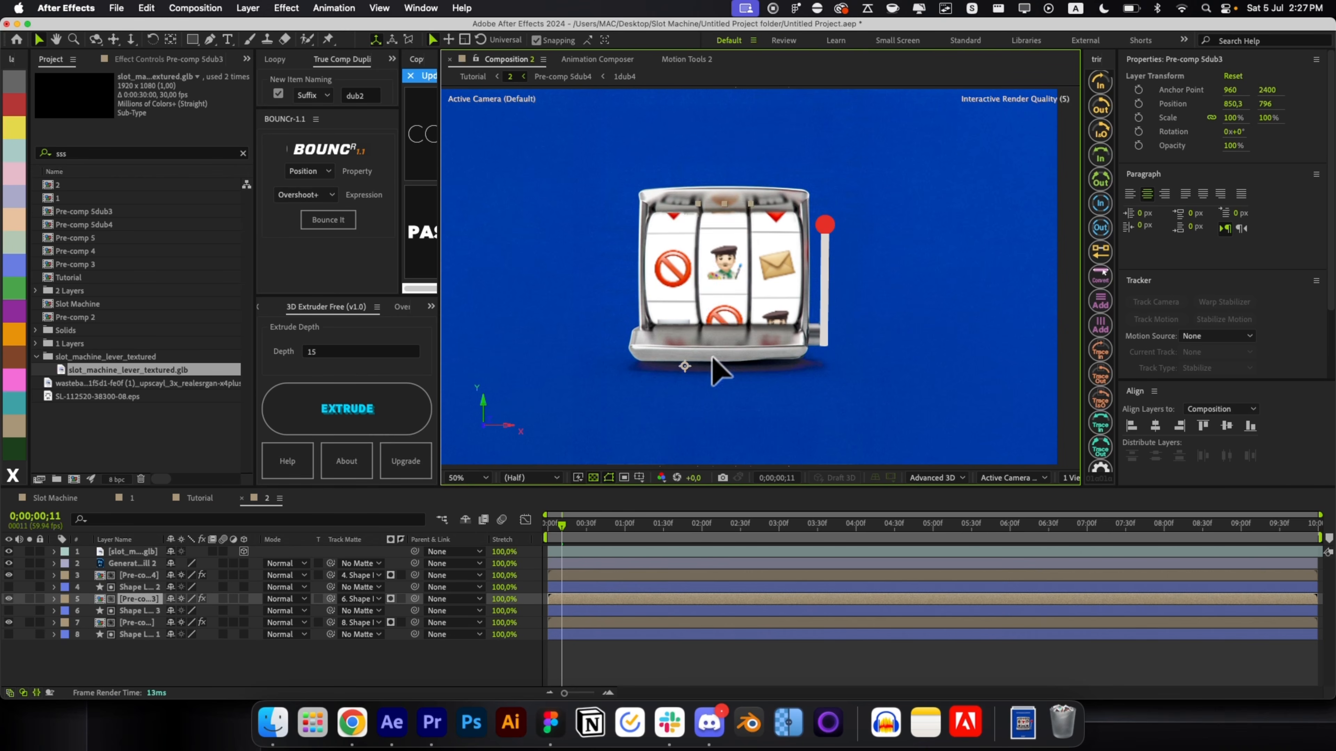
pyautogui.keyDown('super'); pyautogui.click(574, 575); pyautogui.keyUp('super')
pyautogui.keyDown('super'); pyautogui.click(573, 622); pyautogui.keyUp('super')
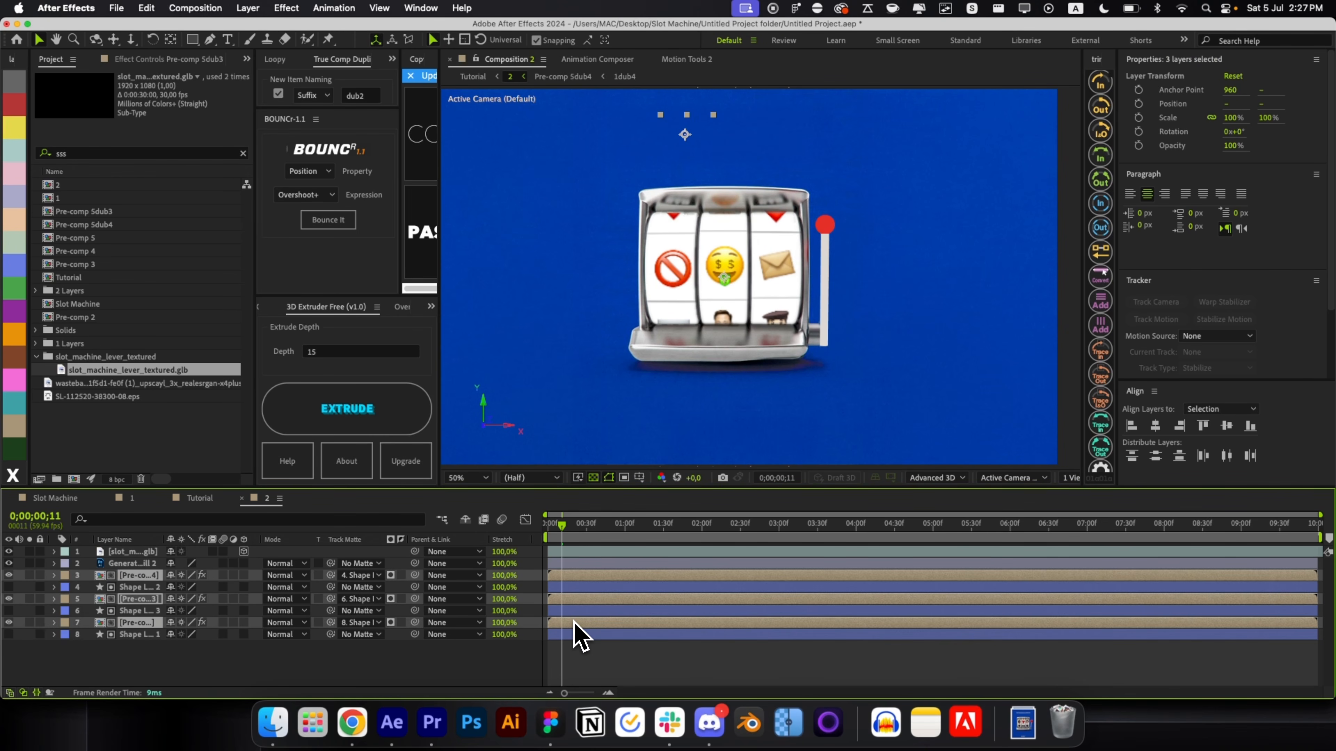
pyautogui.press('p')
pyautogui.click(90, 587)
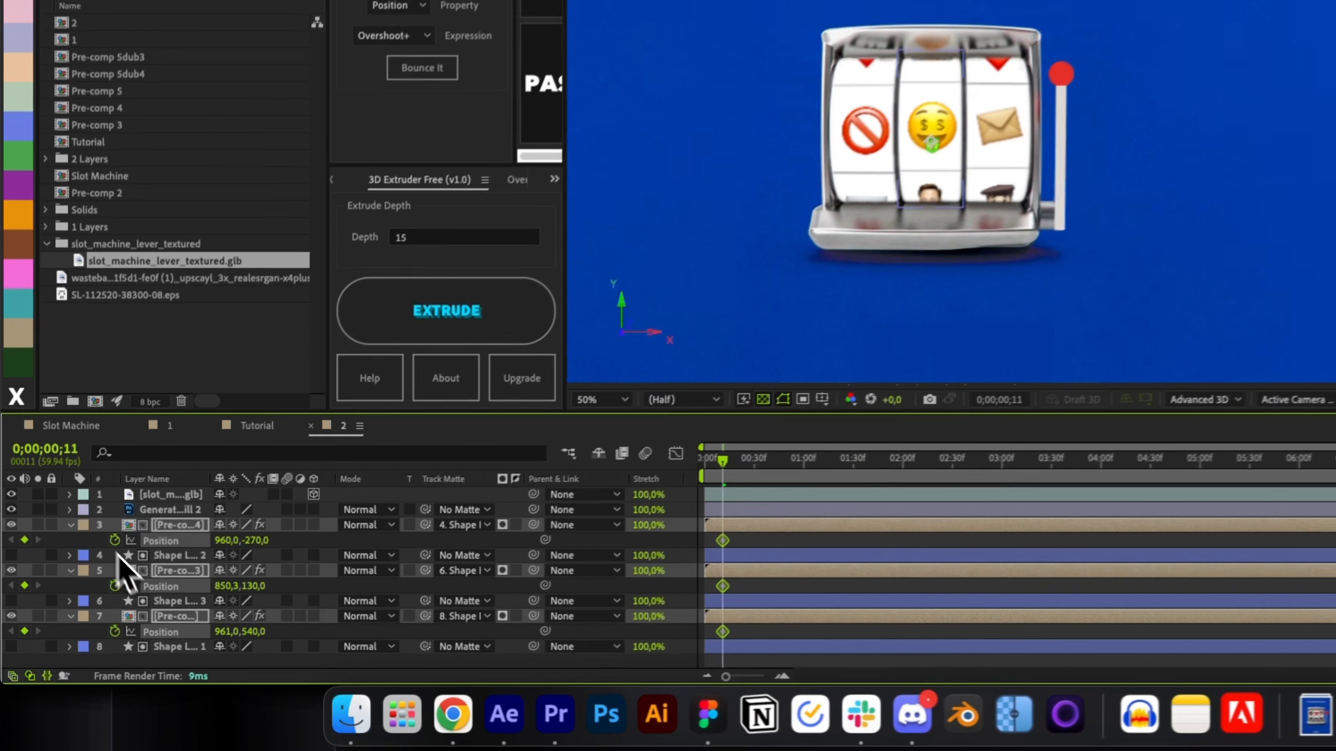
# At 0;00;01;07, keyframe the reels' Y positions at about -3086 for the right, -1746 for the middle and -2550 for the left
pyautogui.click(564, 597)
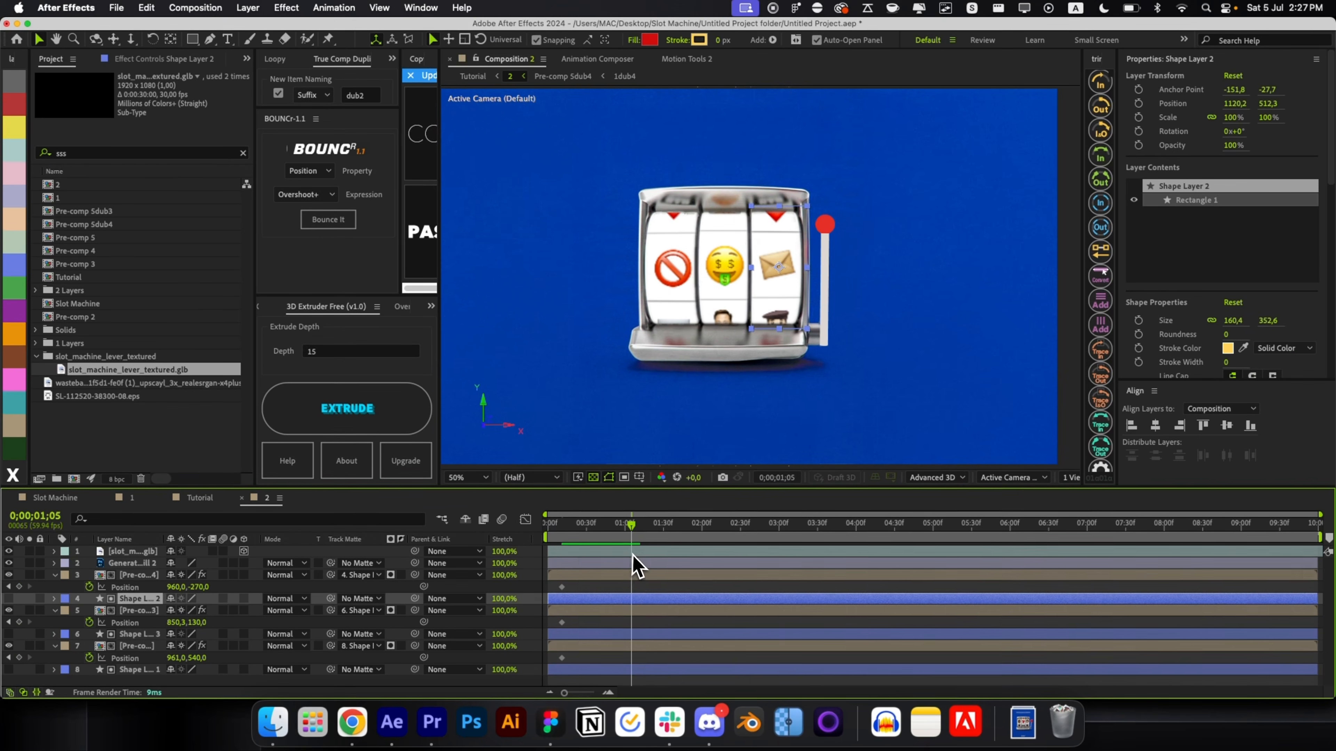
pyautogui.click(666, 570)
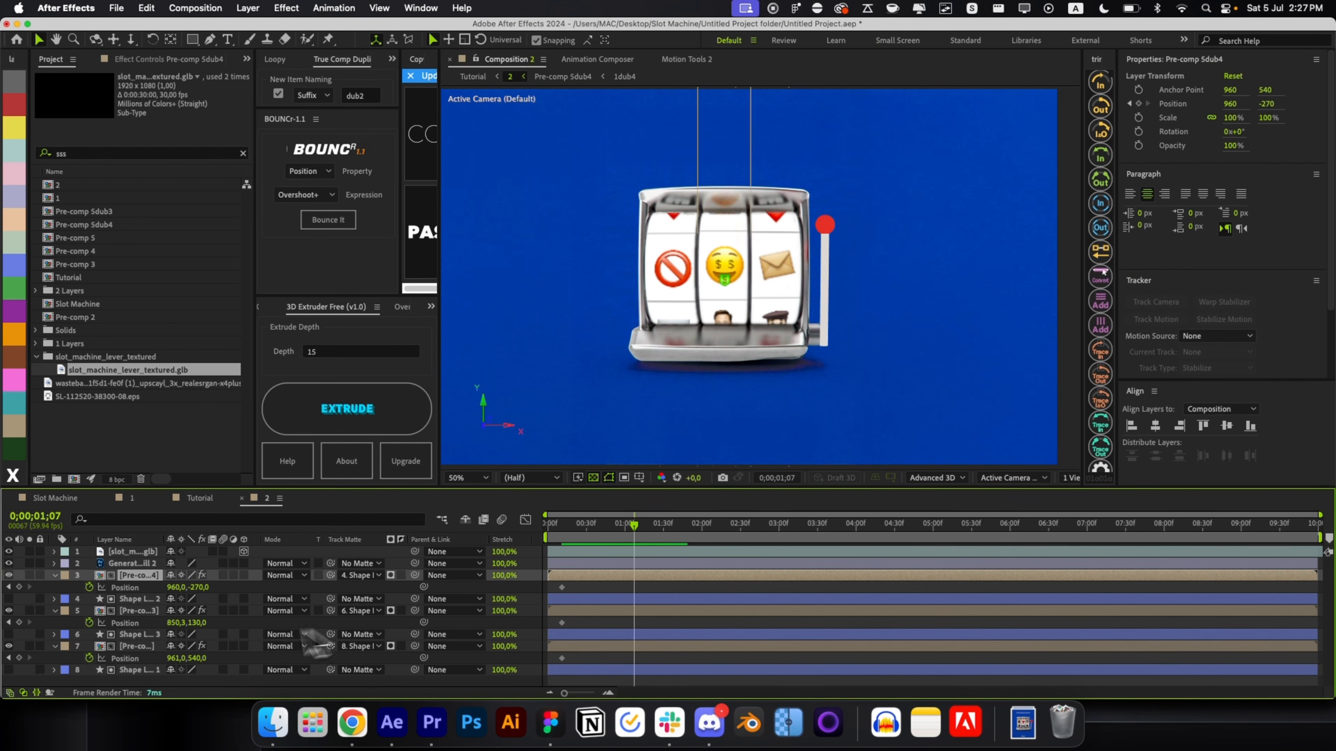
pyautogui.moveTo(205, 592); pyautogui.dragTo(158, 585)
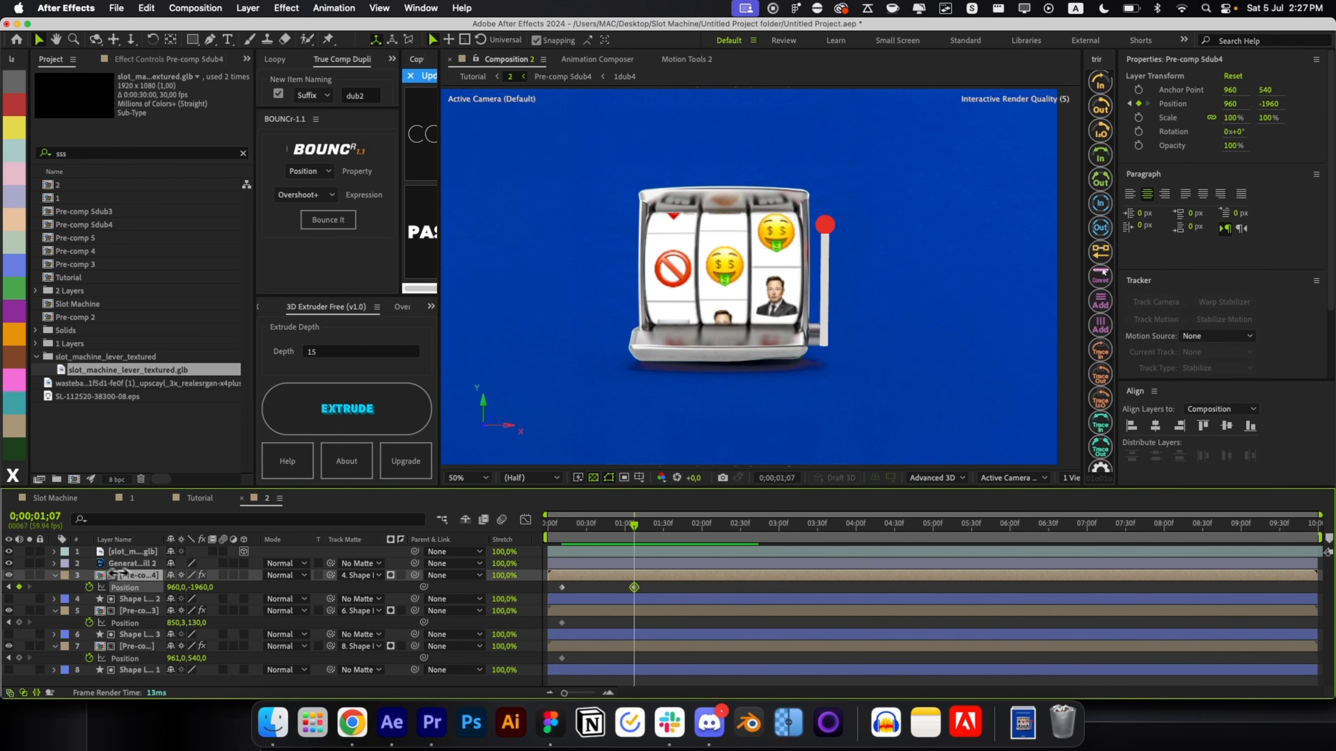
pyautogui.moveTo(44, 557); pyautogui.dragTo(45, 557)
pyautogui.moveTo(195, 623); pyautogui.dragTo(95, 604)
pyautogui.moveTo(196, 658); pyautogui.dragTo(14, 639)
pyautogui.moveTo(203, 623); pyautogui.dragTo(209, 636)
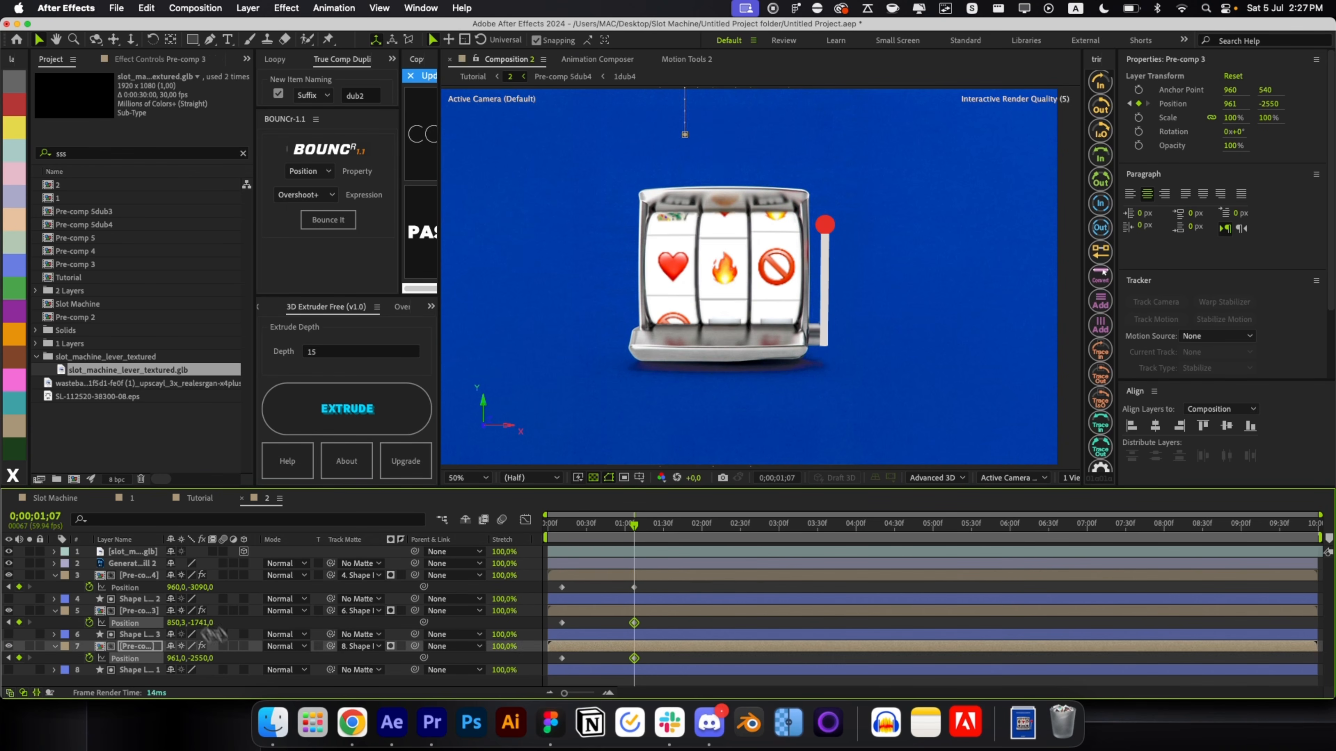
# Time-reverse the middle reel's two Position keyframes so it spins in the opposite direction
pyautogui.moveTo(661, 618); pyautogui.dragTo(560, 638)
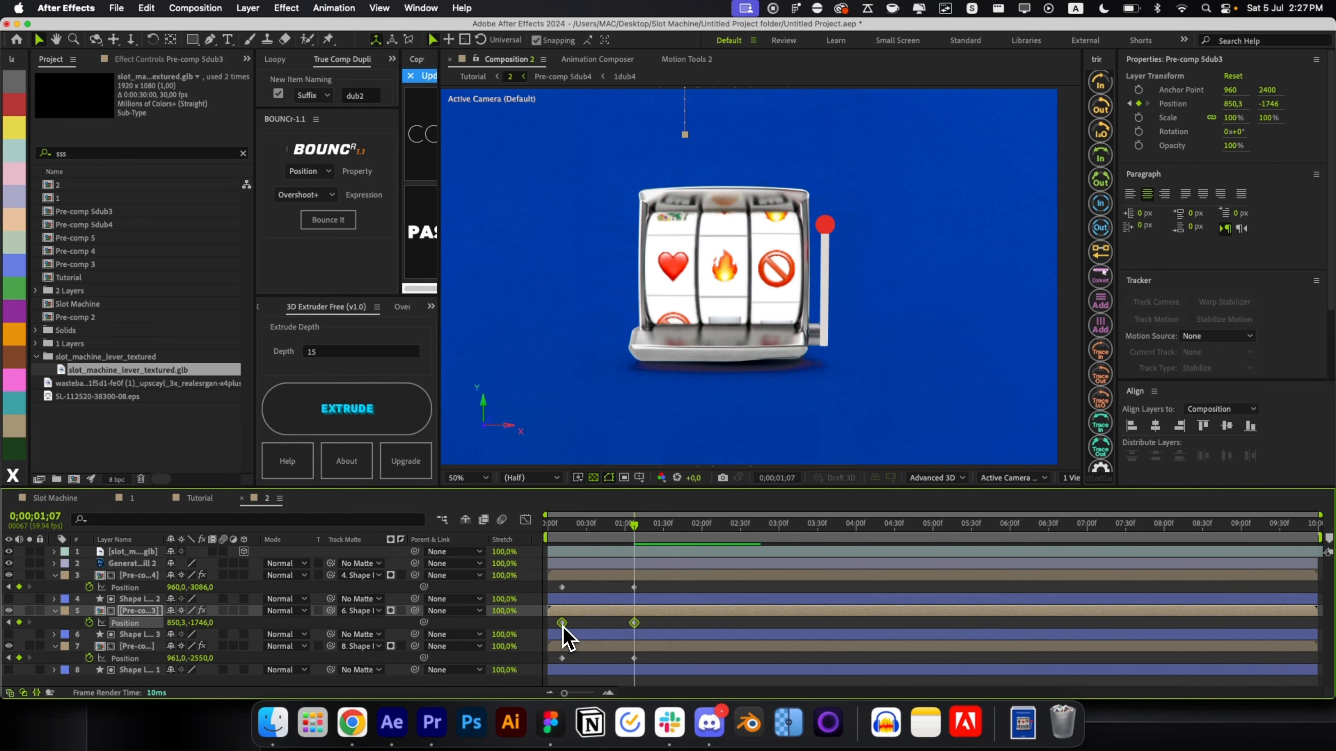
pyautogui.rightClick(562, 624)
pyautogui.moveTo(637, 685)
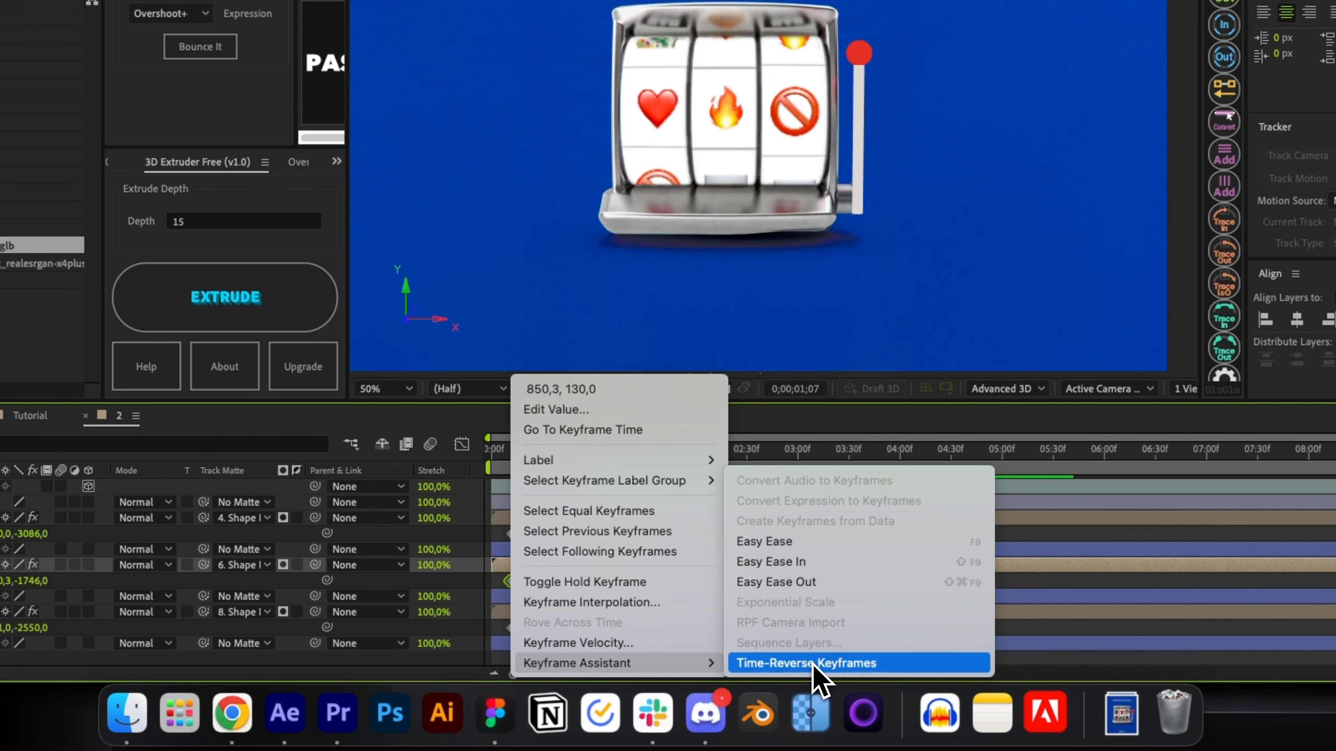
pyautogui.click(814, 664)
# Apply the Flow easing preset 3 with curve 0.72, 0.00, 0.17, 1.00 to all the reels' Position keyframes
pyautogui.click(628, 532)
pyautogui.moveTo(627, 538); pyautogui.dragTo(497, 650)
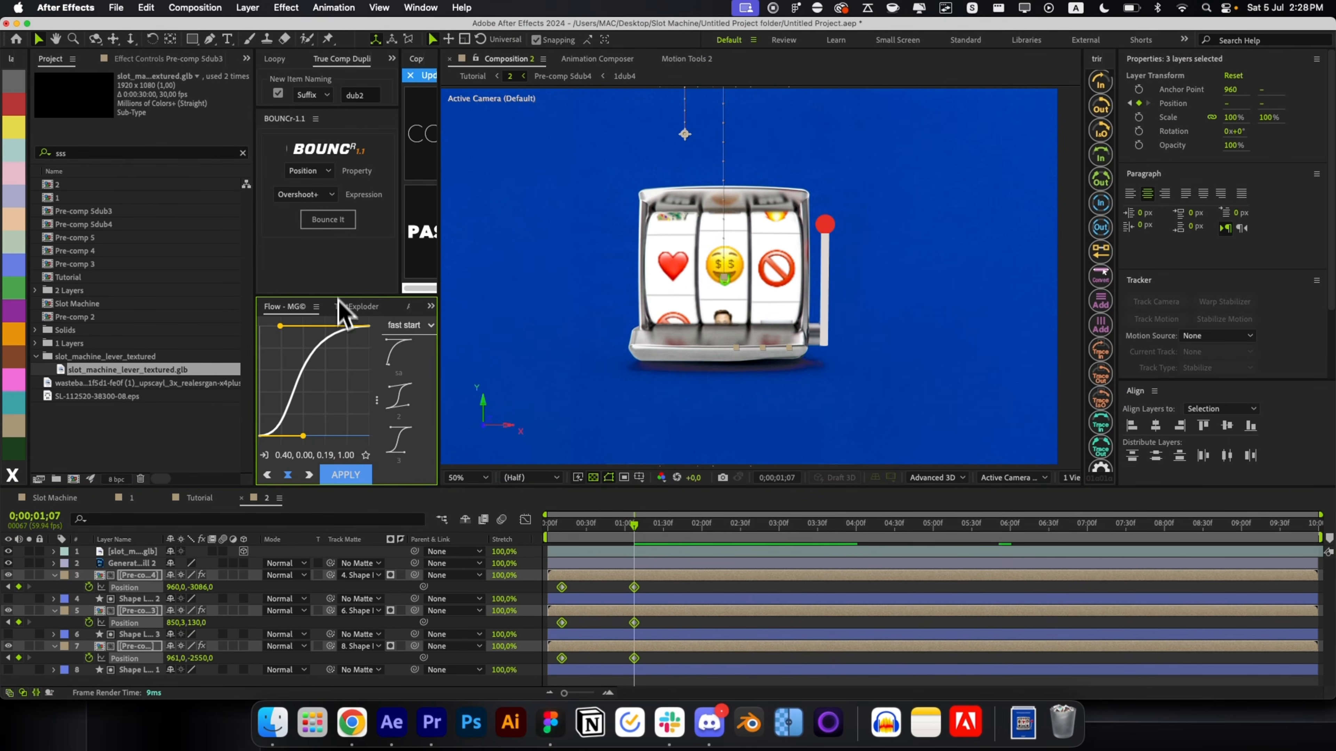
pyautogui.click(399, 440)
# Apply the BOUNCr Overshoot+ expression to the Position property of the three reels from their ending keyframes
pyautogui.moveTo(650, 589); pyautogui.dragTo(636, 662)
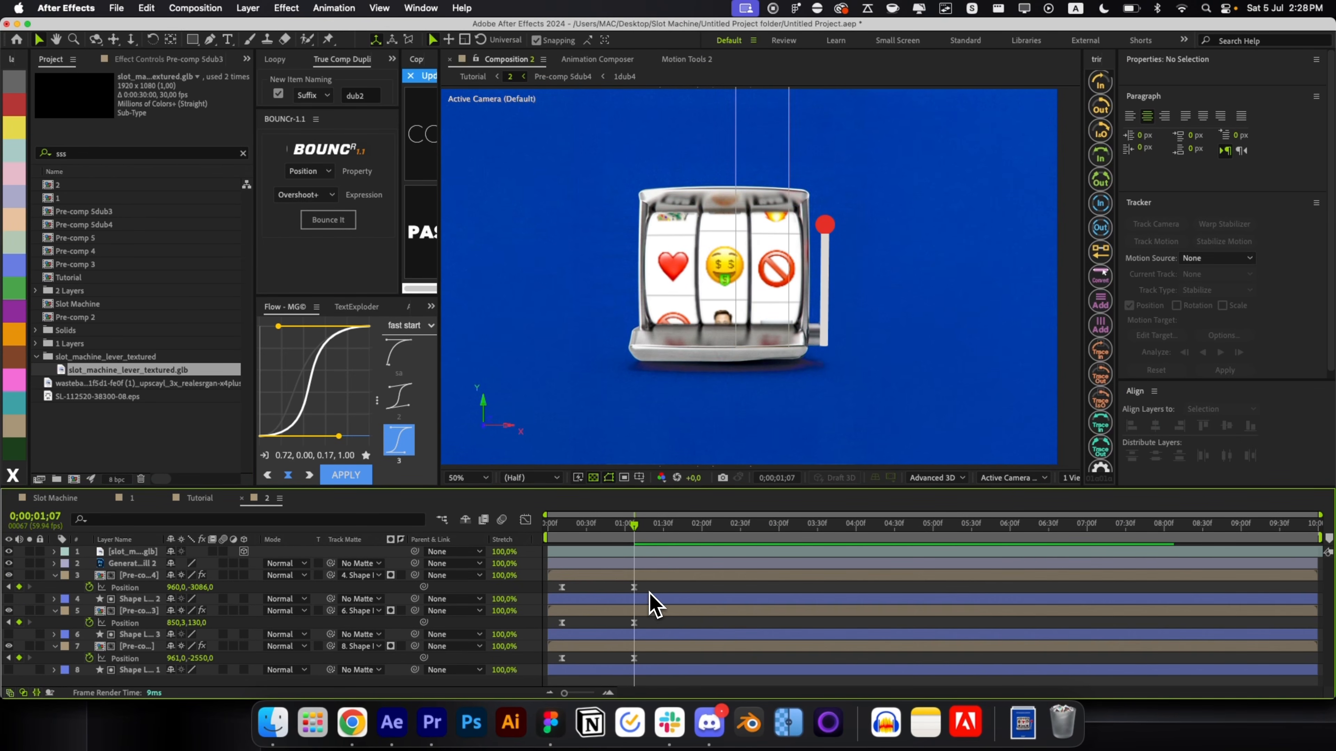
pyautogui.moveTo(650, 590); pyautogui.dragTo(622, 658)
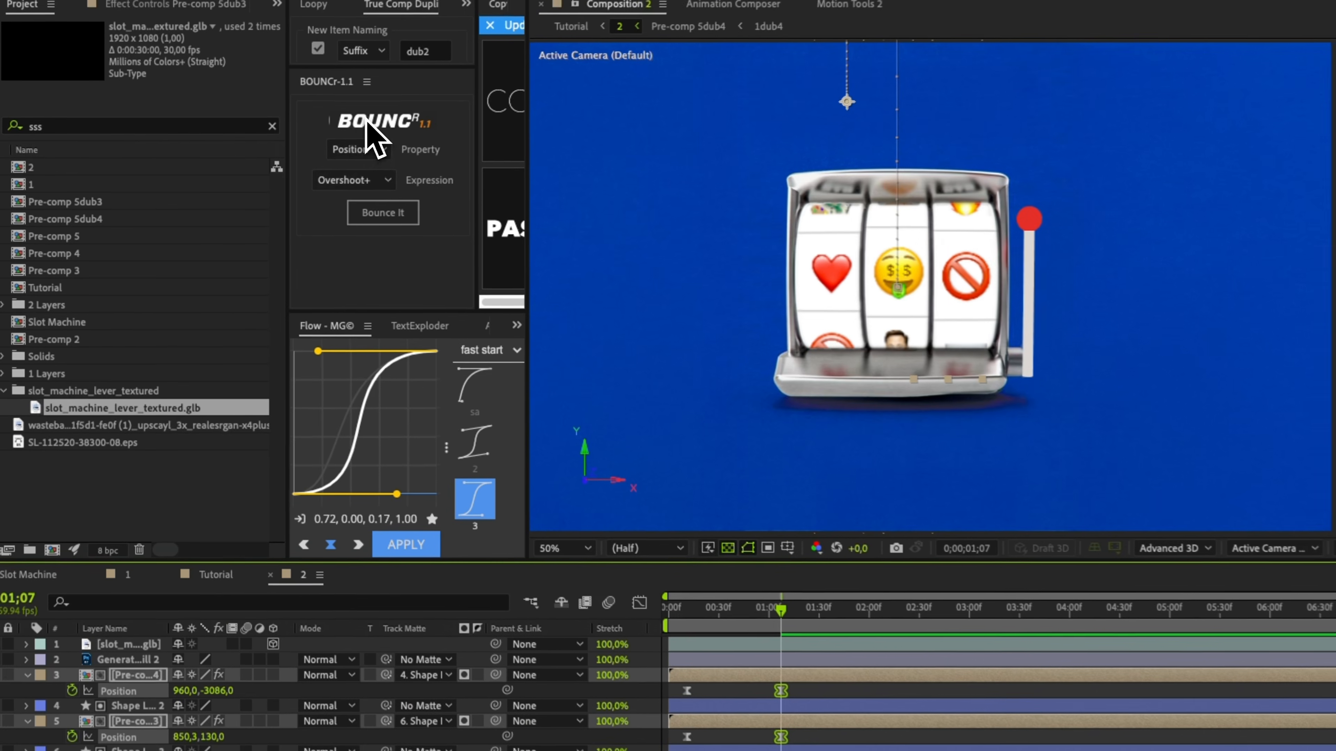
pyautogui.click(315, 171)
pyautogui.click(374, 241)
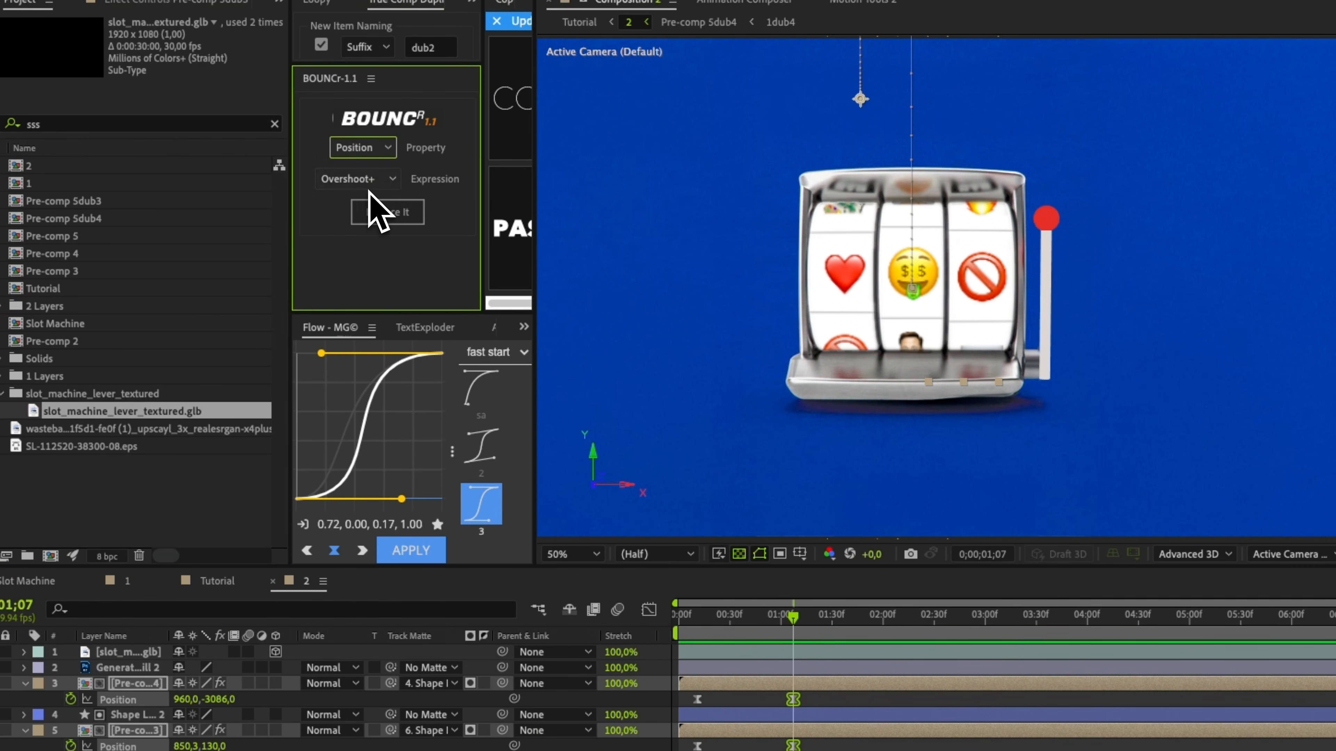
pyautogui.click(389, 215)
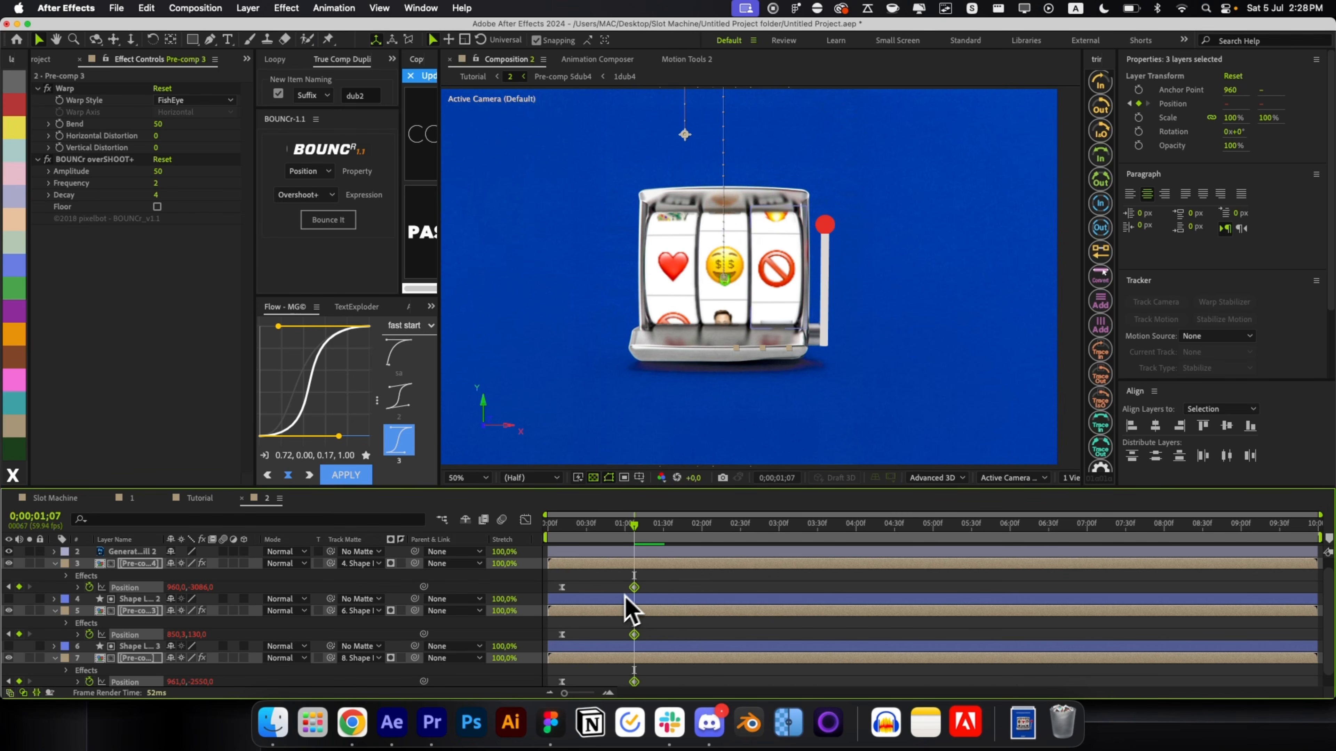
pyautogui.click(646, 589)
# Add an Orientation keyframe to the lever layer at 0;00;00;11, where the reels start spinning
pyautogui.moveTo(634, 525); pyautogui.dragTo(566, 567)
pyautogui.click(566, 553)
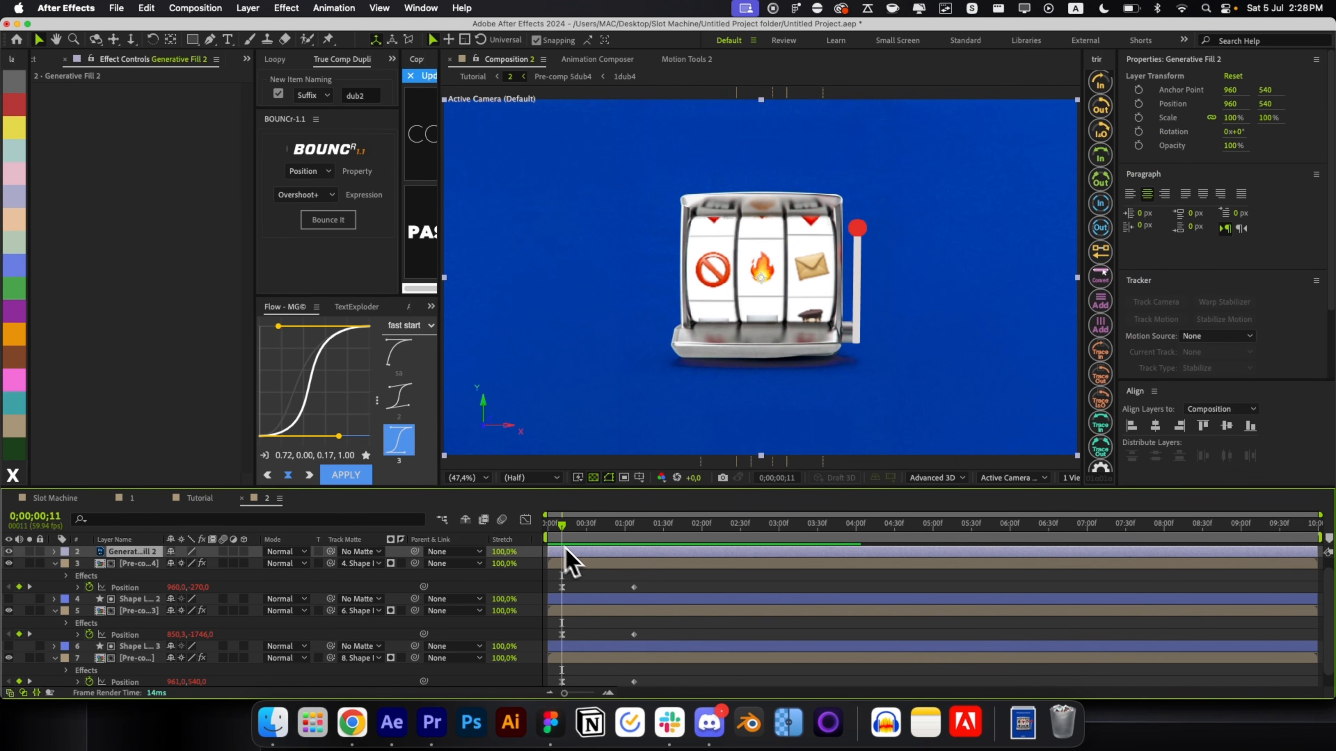
pyautogui.click(618, 582)
pyautogui.scroll(3, 613, 582)
pyautogui.press('u')
pyautogui.click(585, 554)
pyautogui.press('r')
pyautogui.click(89, 563)
# Duplicate the lever's upright Orientation keyframe to the start of the composition at 0;00;00;00
pyautogui.press('Home')
pyautogui.press('=')
pyautogui.press('=')
pyautogui.press('=')
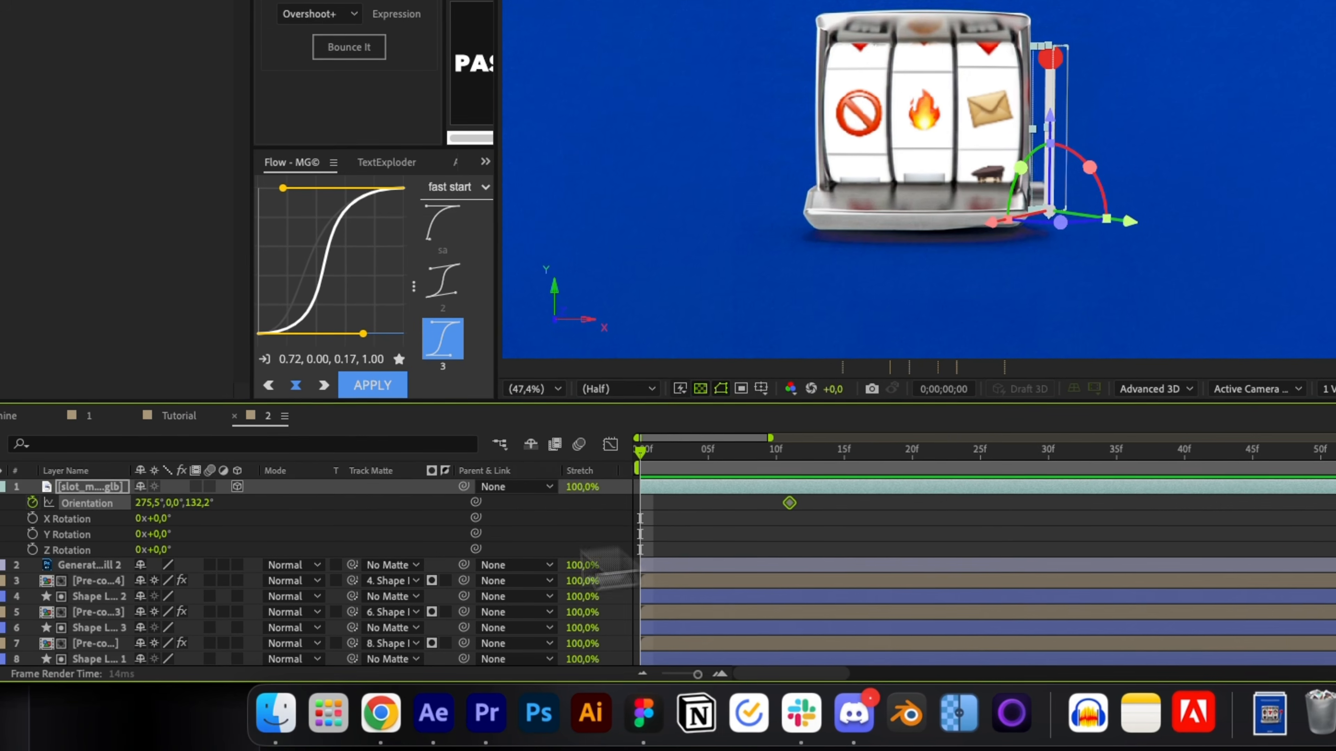
pyautogui.press('super+c')
# Tilt the lever to about 301.5° X orientation in a keyframe between the upright ones, and apply Easy Ease to all three
pyautogui.moveTo(702, 461); pyautogui.dragTo(712, 464)
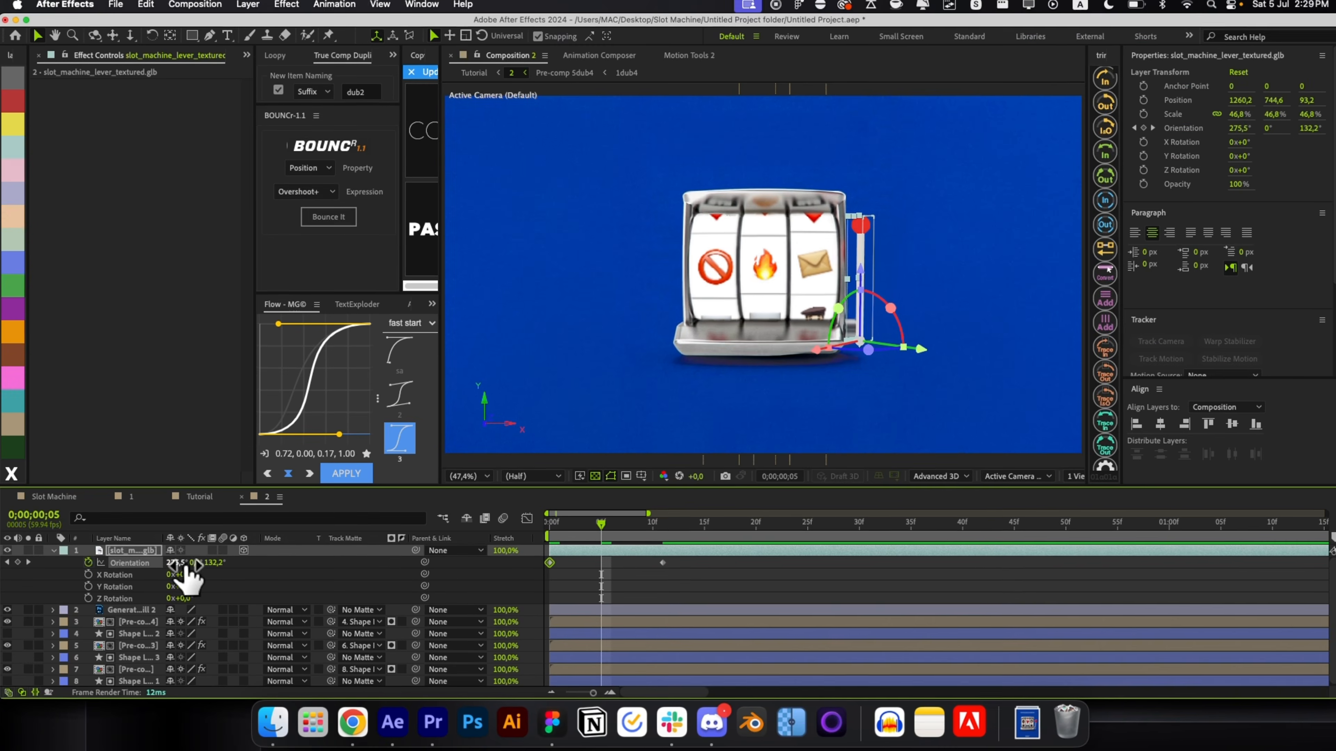
pyautogui.moveTo(184, 567); pyautogui.dragTo(210, 579)
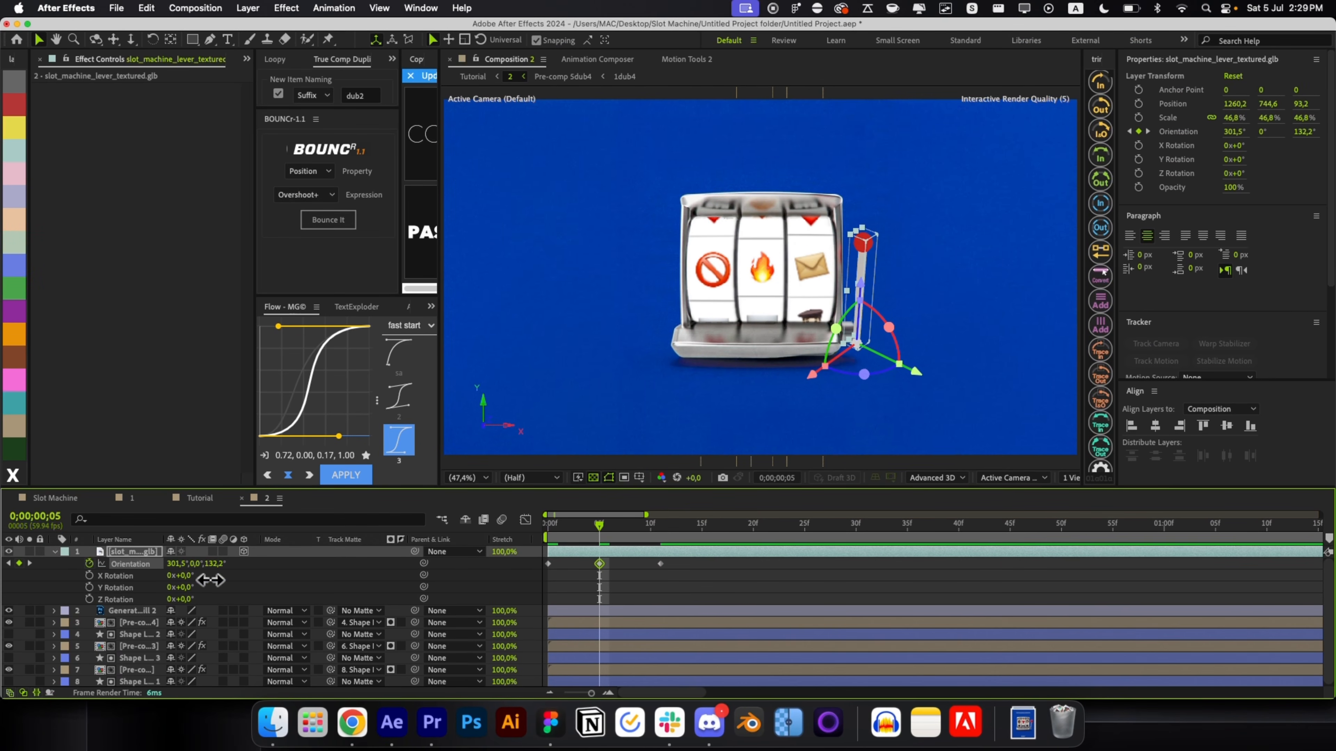
pyautogui.press('super+z')
pyautogui.moveTo(694, 559); pyautogui.dragTo(537, 566)
pyautogui.press('F9')
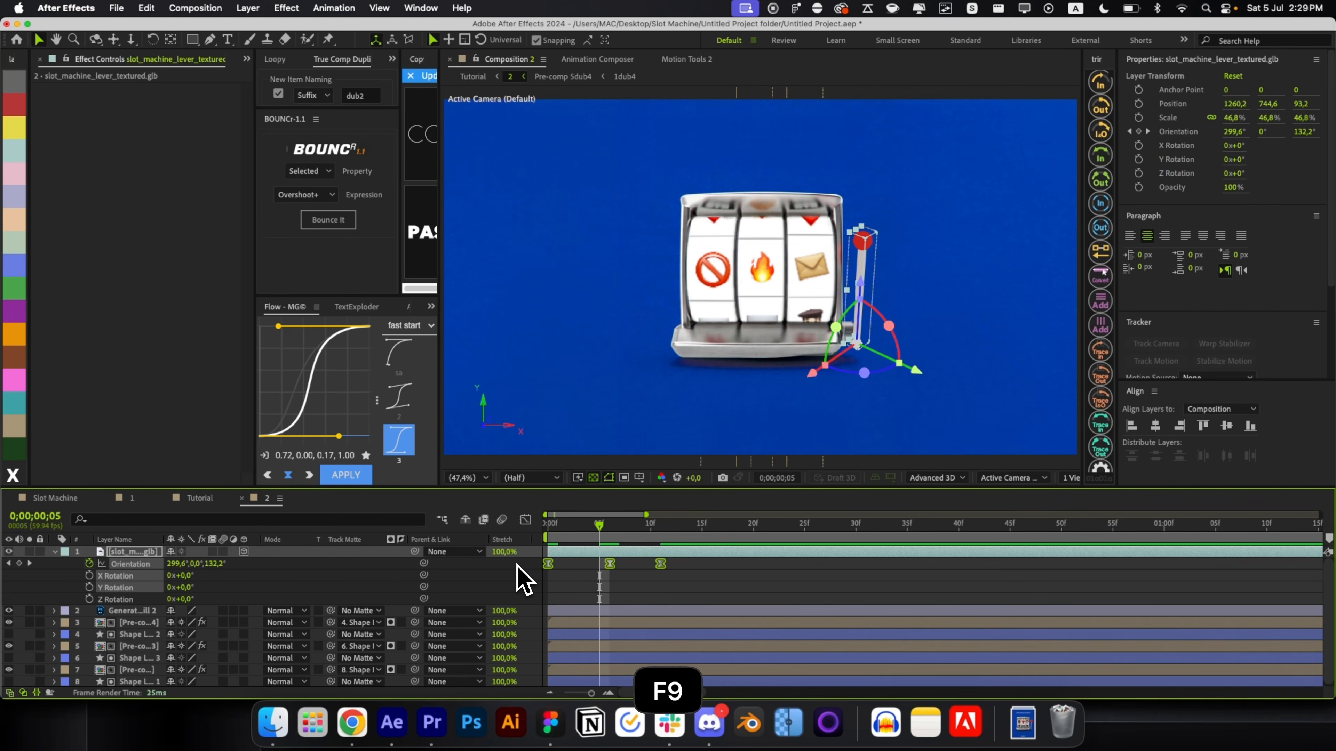
# Spread the lever's Orientation keyframes to about frames 0, 20 and 44, reapply Easy Ease, and preview the animation
pyautogui.click(608, 598)
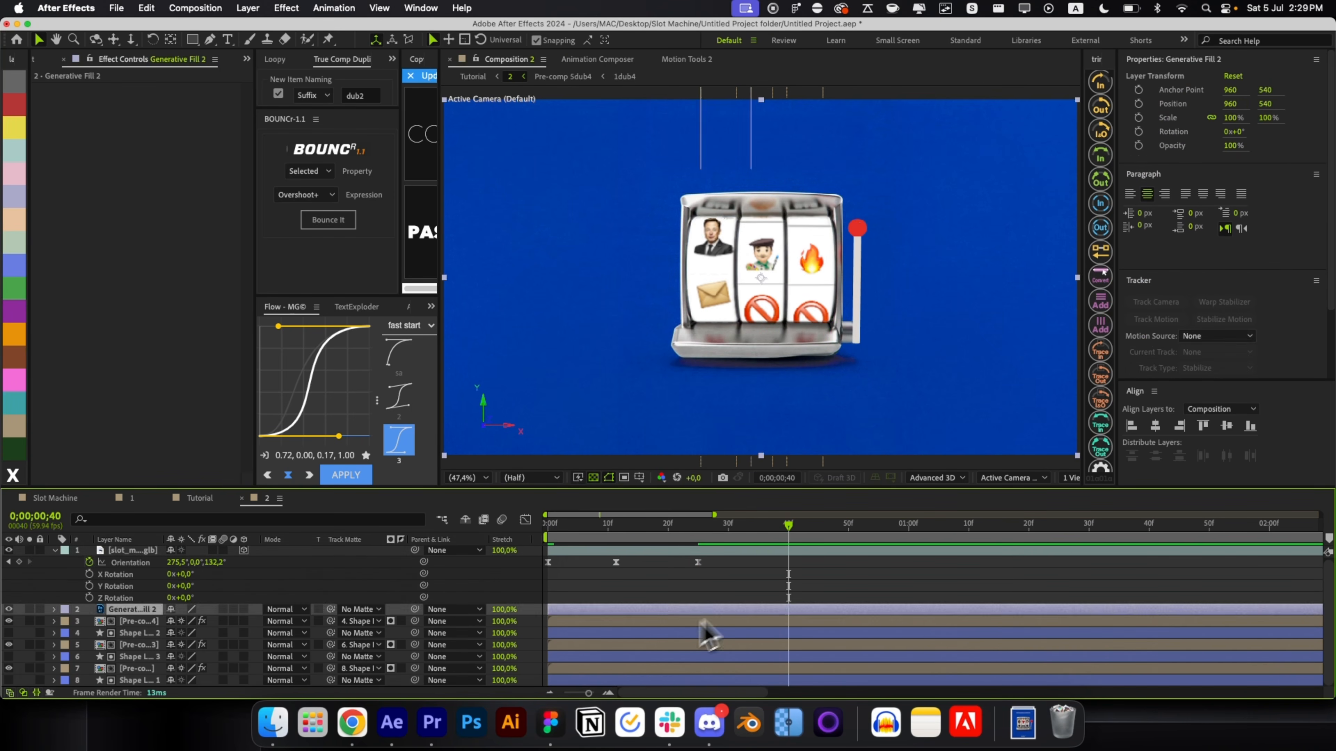
pyautogui.press('Home')
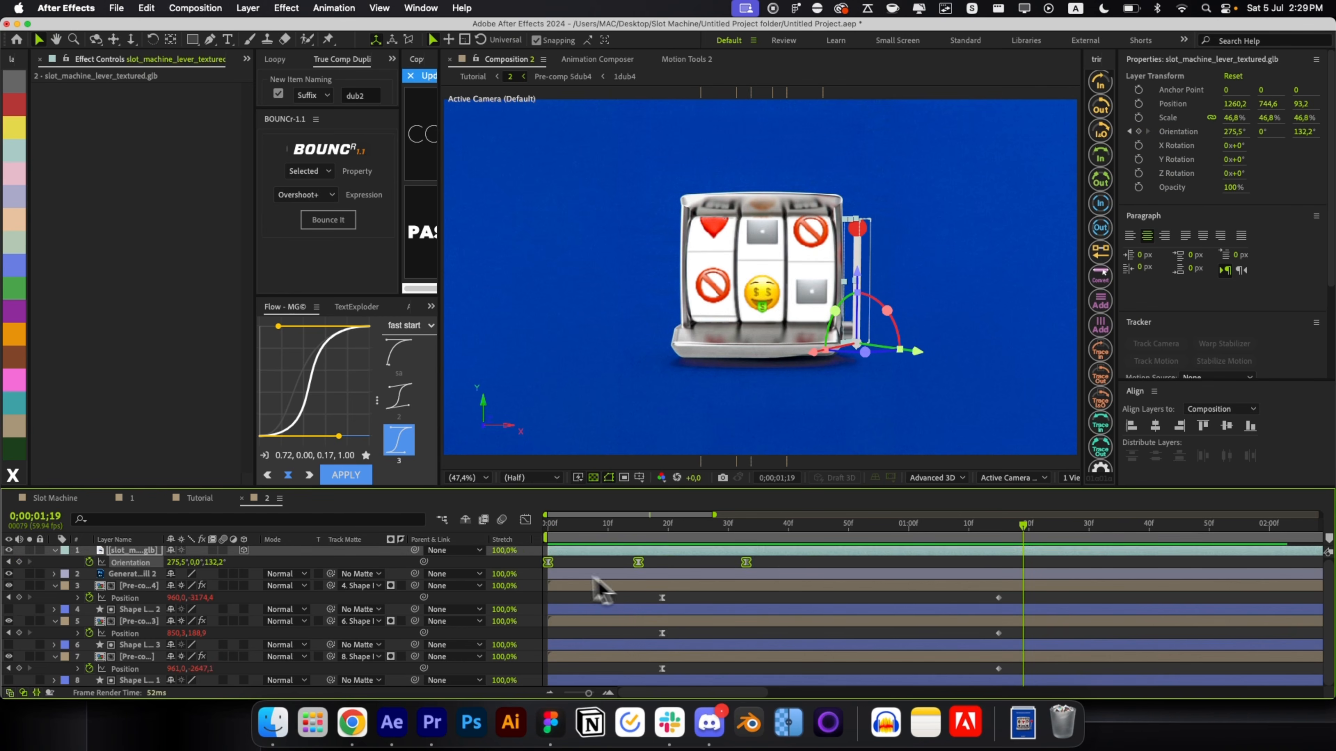
pyautogui.press('Home')
pyautogui.hotkey('shift', 'F3')
pyautogui.press('F9')
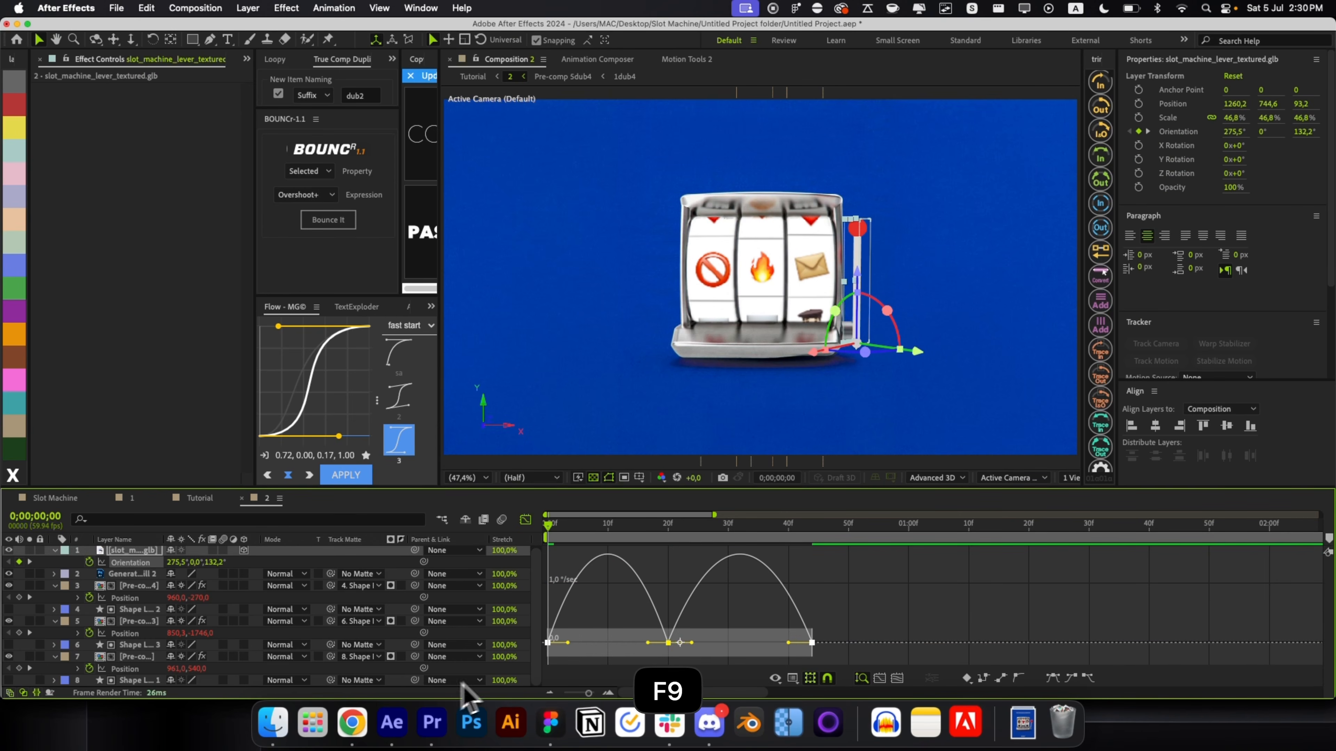
pyautogui.press('space')
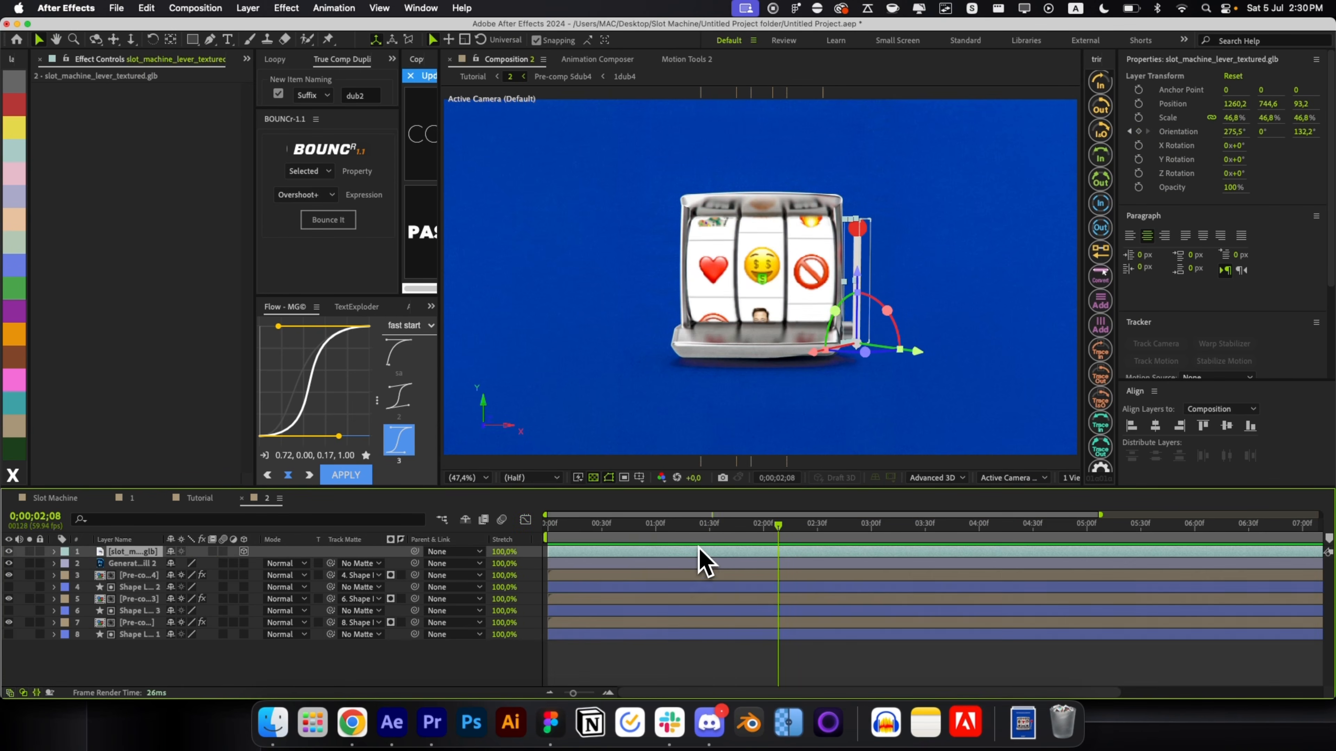
# Pre-compose the lever layer as Pre-comp 6, moving all attributes into the new composition
pyautogui.hotkey('ctrl', 'shift', 'c')
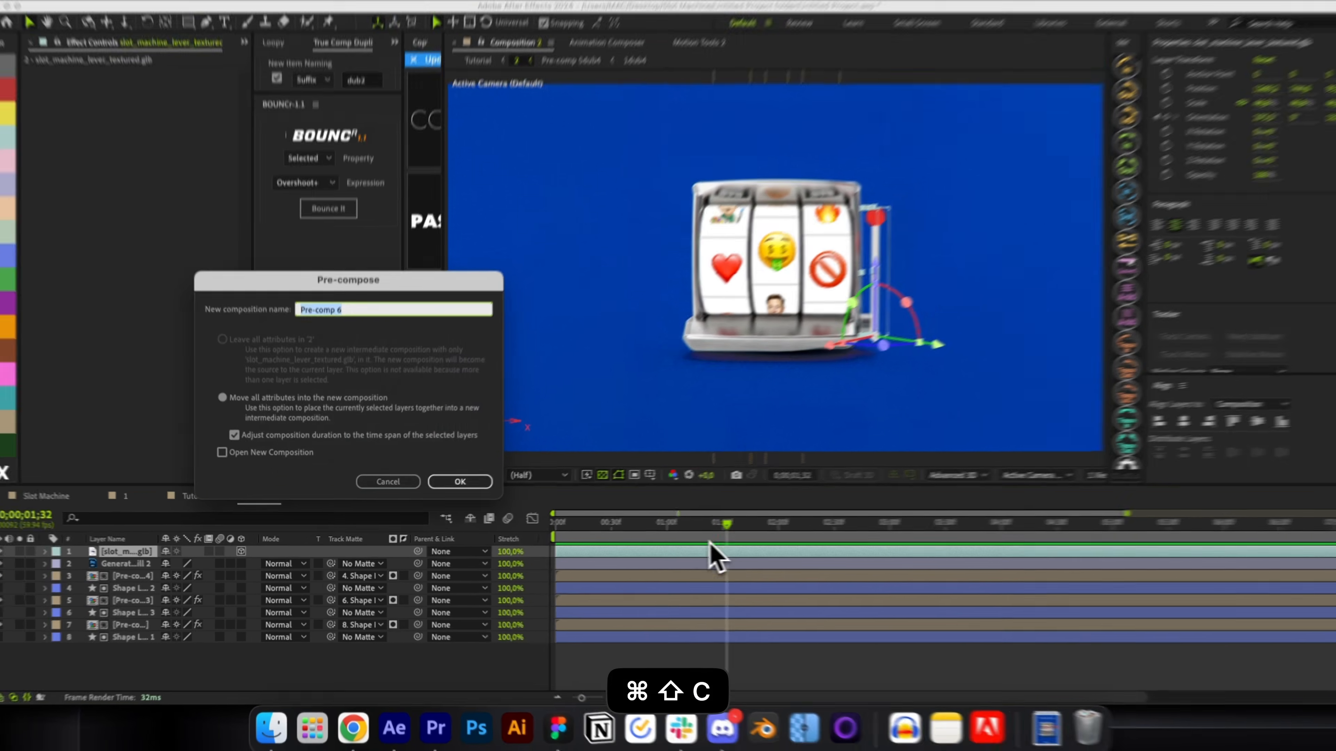
pyautogui.click(516, 462)
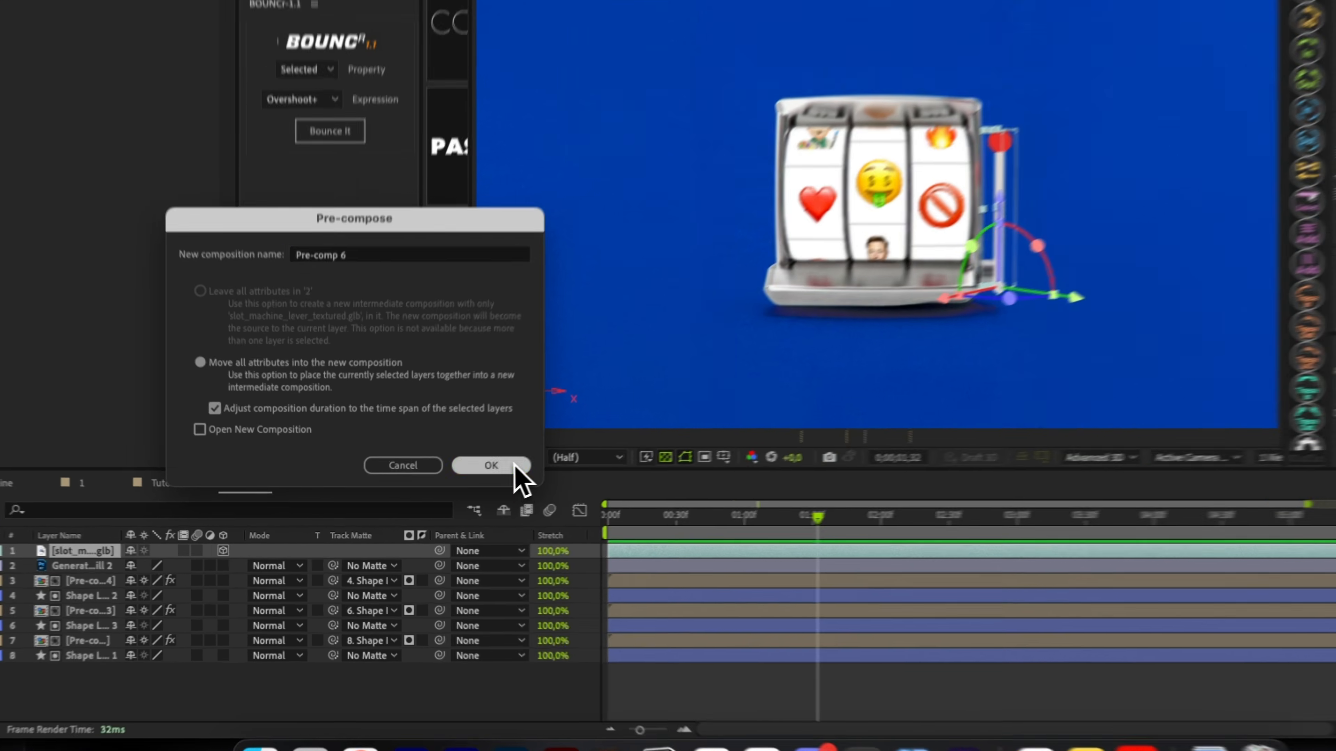
# Apply the Deep Glow and Tritone effects to the lever pre-comp
pyautogui.hotkey('alt', 'space')
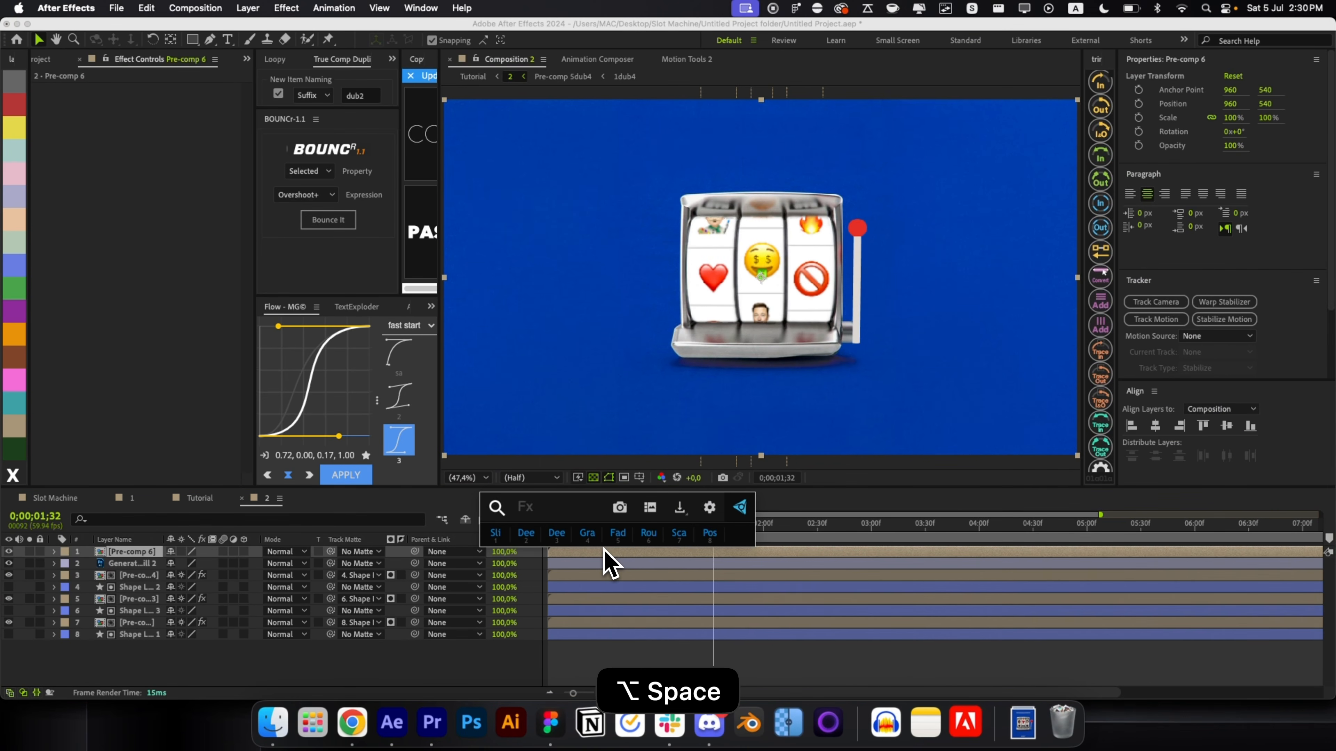
pyautogui.write('de')
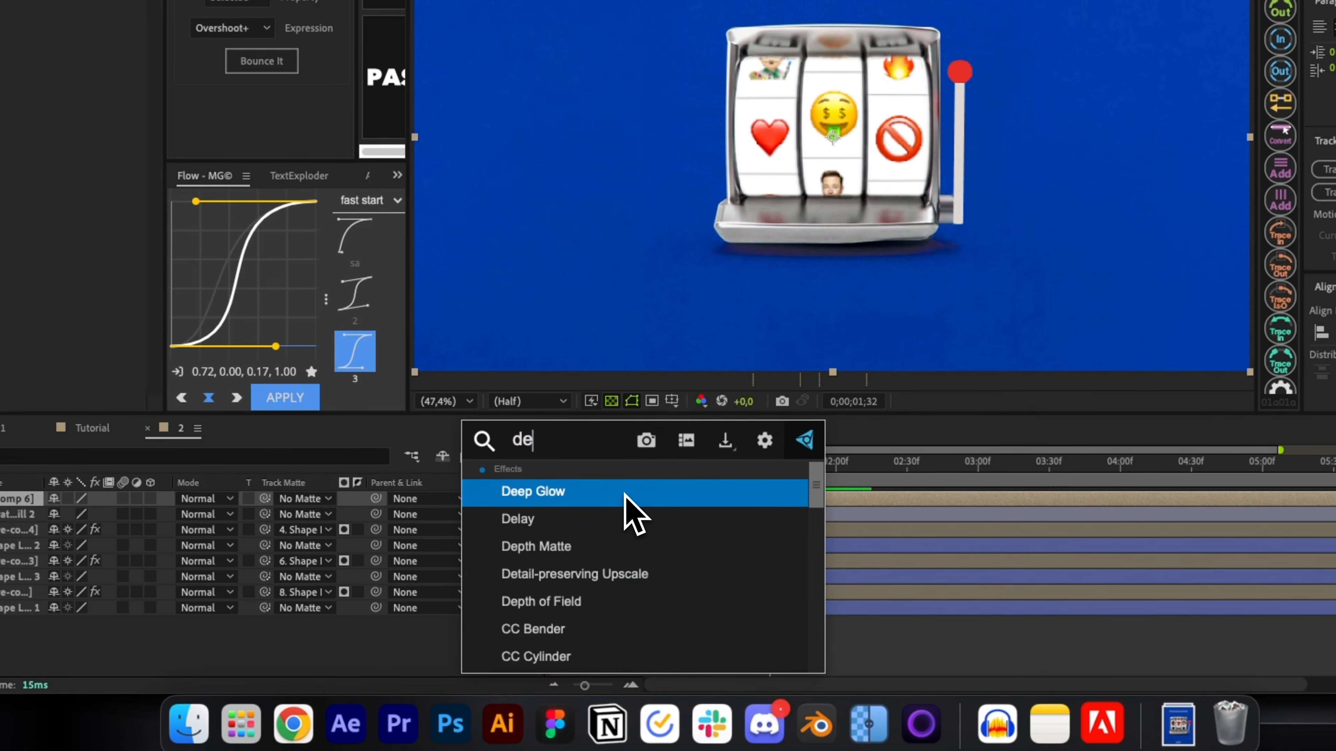
pyautogui.click(610, 547)
pyautogui.hotkey('alt', 'space')
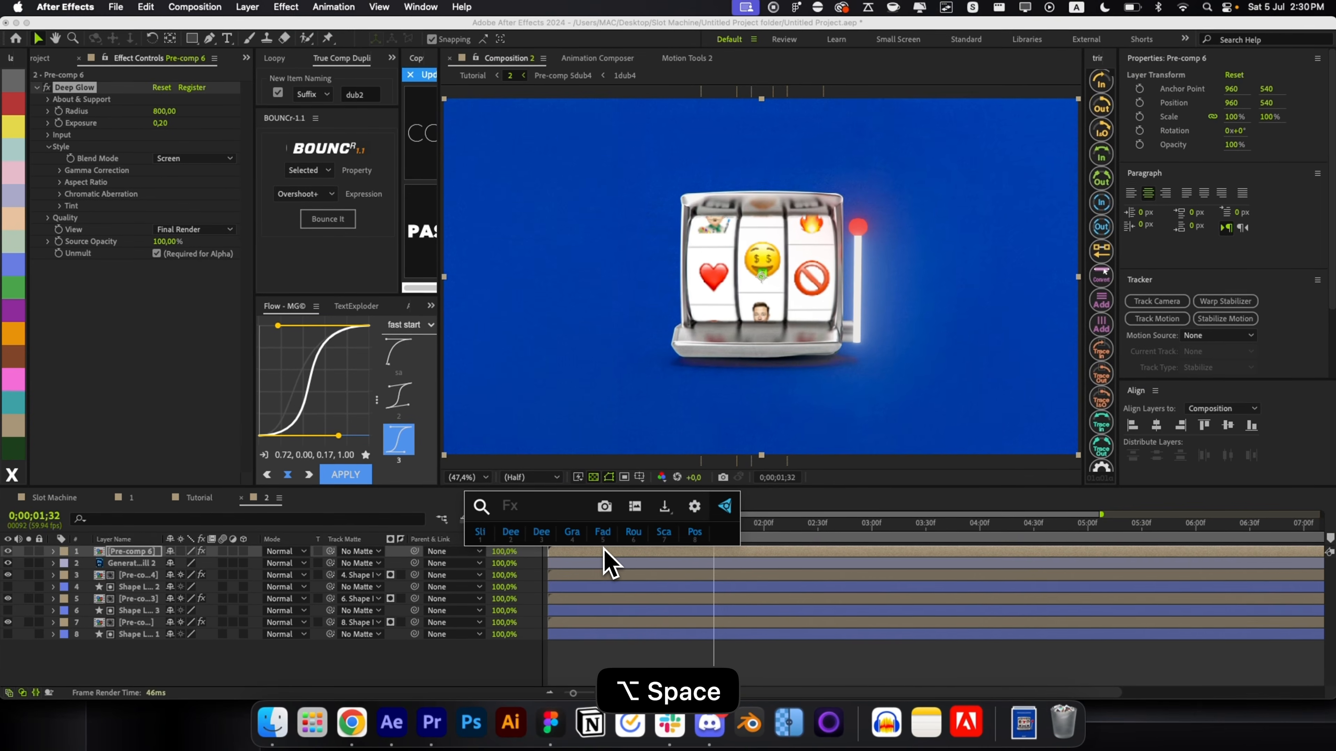
pyautogui.write('trit')
pyautogui.click(614, 522)
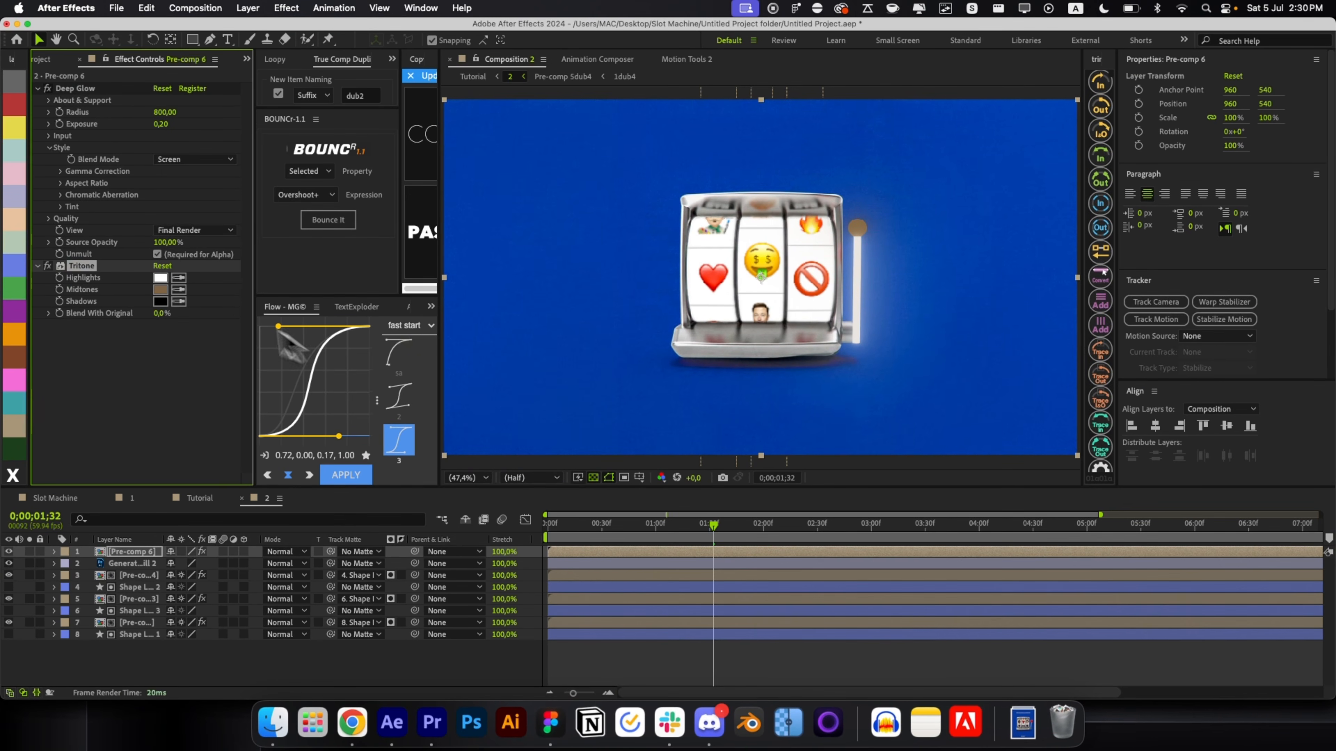
# Set the lever's Tritone midtones color to bright magenta FF00E7
pyautogui.click(160, 289)
pyautogui.moveTo(419, 352)
pyautogui.mouseDown()
pyautogui.moveTo(418, 395)
pyautogui.moveTo(418, 361)
pyautogui.moveTo(418, 395)
pyautogui.moveTo(418, 379)
pyautogui.mouseUp()
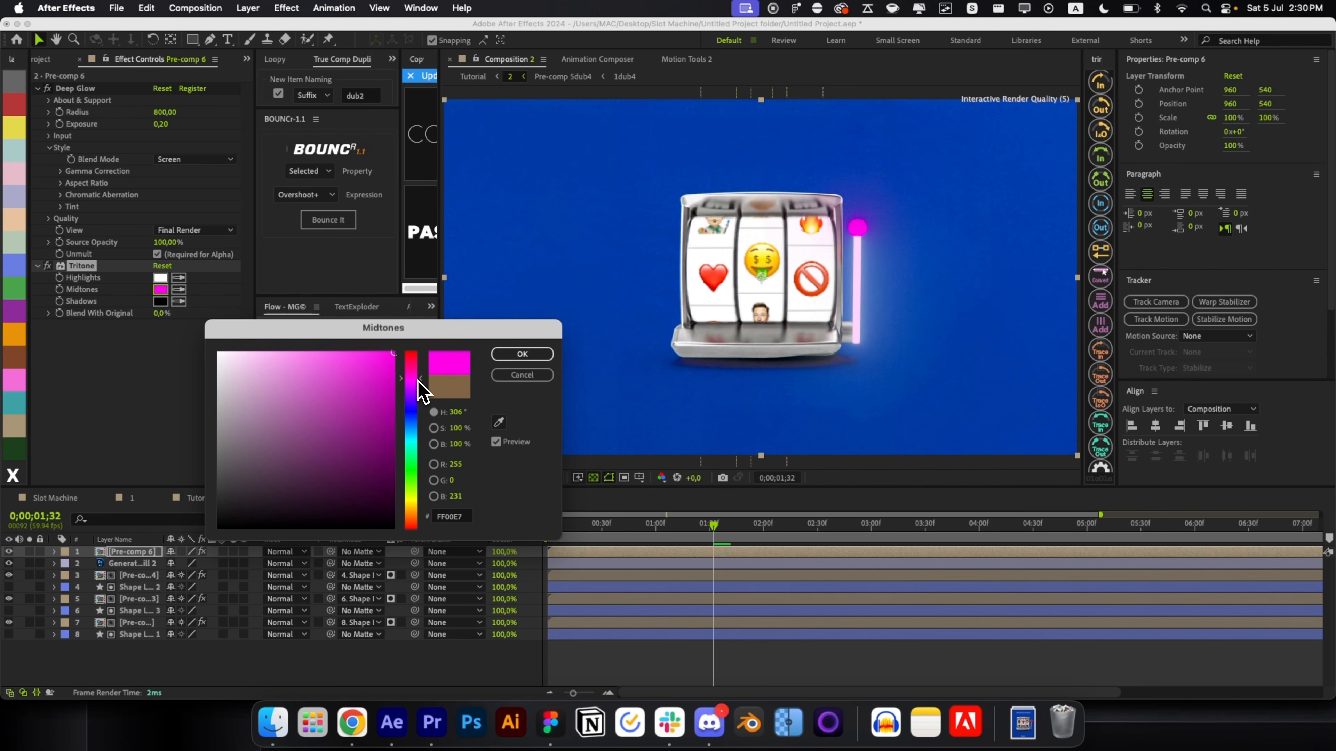
pyautogui.press('Return')
# Shape the lever's RGB Curves into a gentle S for more contrast and scrub the timeline to check the look
pyautogui.moveTo(75, 88); pyautogui.dragTo(160, 431)
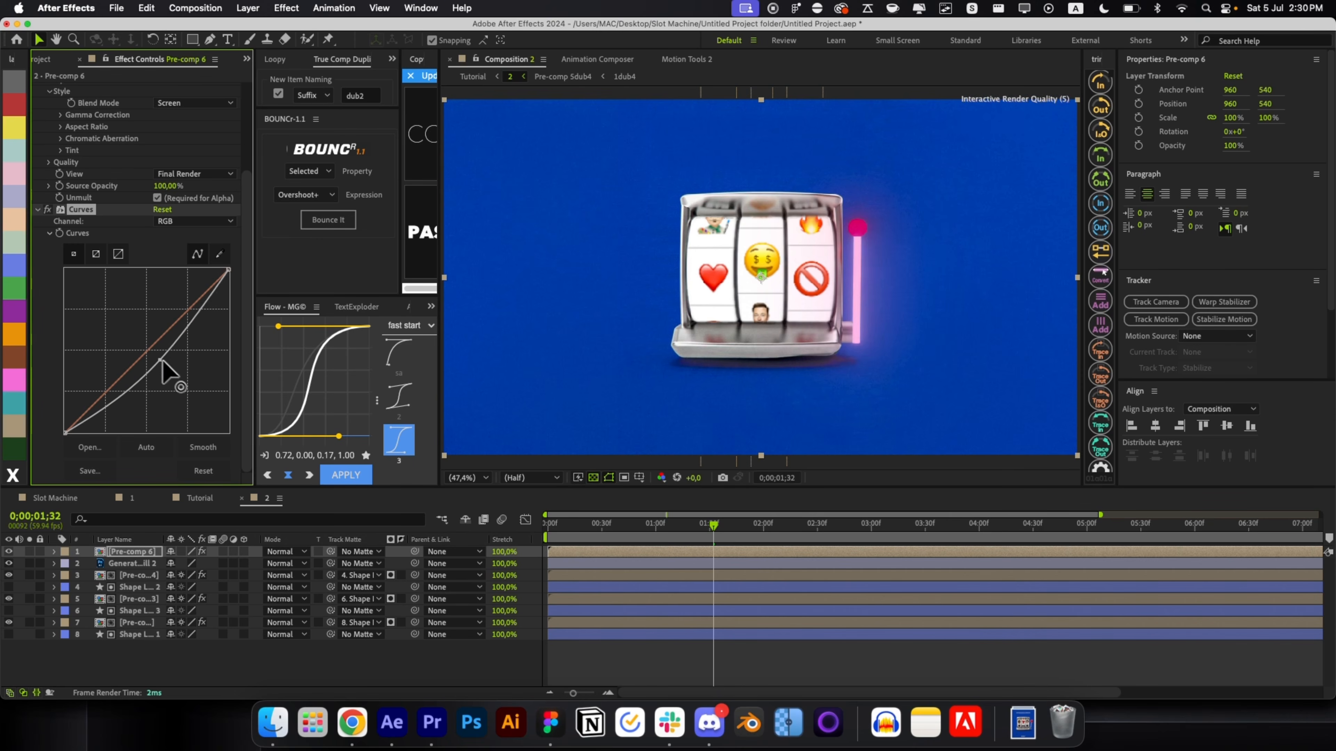
pyautogui.press('super+z')
pyautogui.moveTo(134, 368); pyautogui.dragTo(176, 300)
pyautogui.moveTo(594, 525); pyautogui.dragTo(438, 605)
pyautogui.click(583, 648)
pyautogui.moveTo(581, 525); pyautogui.dragTo(677, 547)
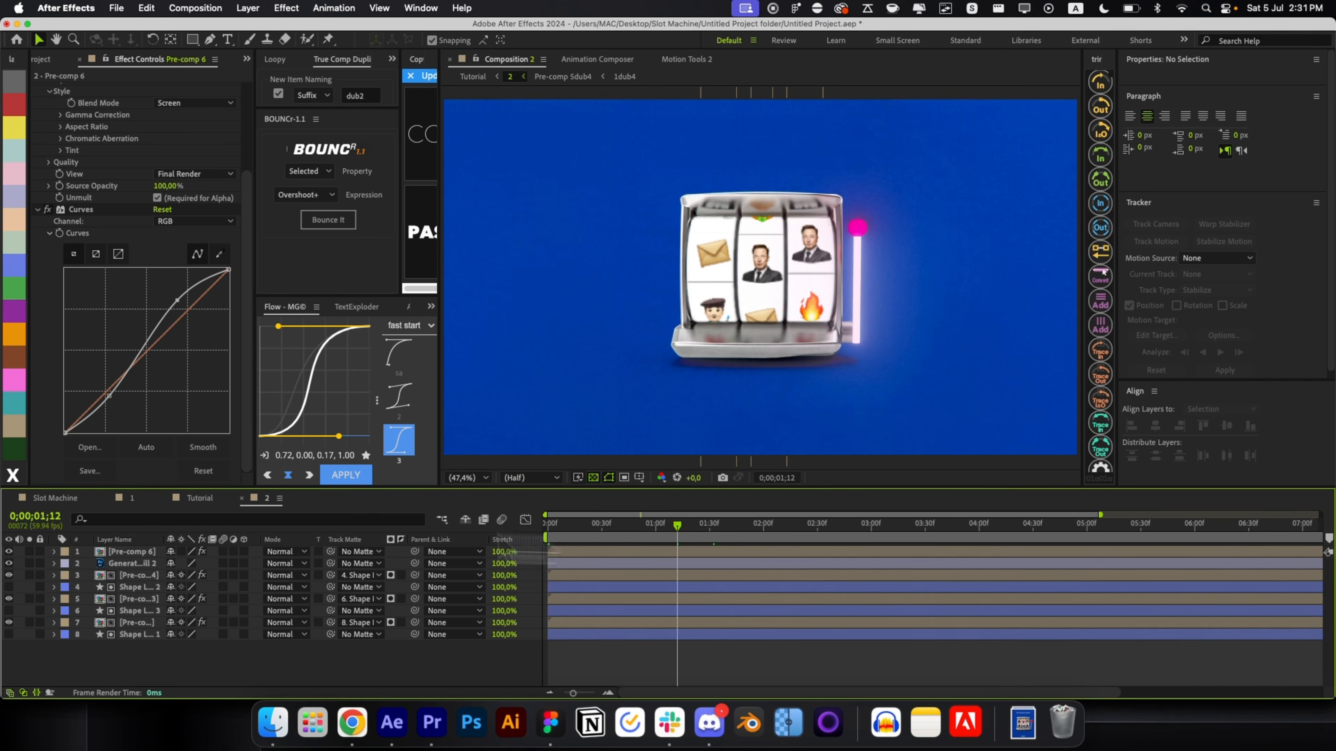
# Copy the check-and-cross emoji image from the finished slot machine project into composition 2 and place it beside the machine
pyautogui.click(79, 499)
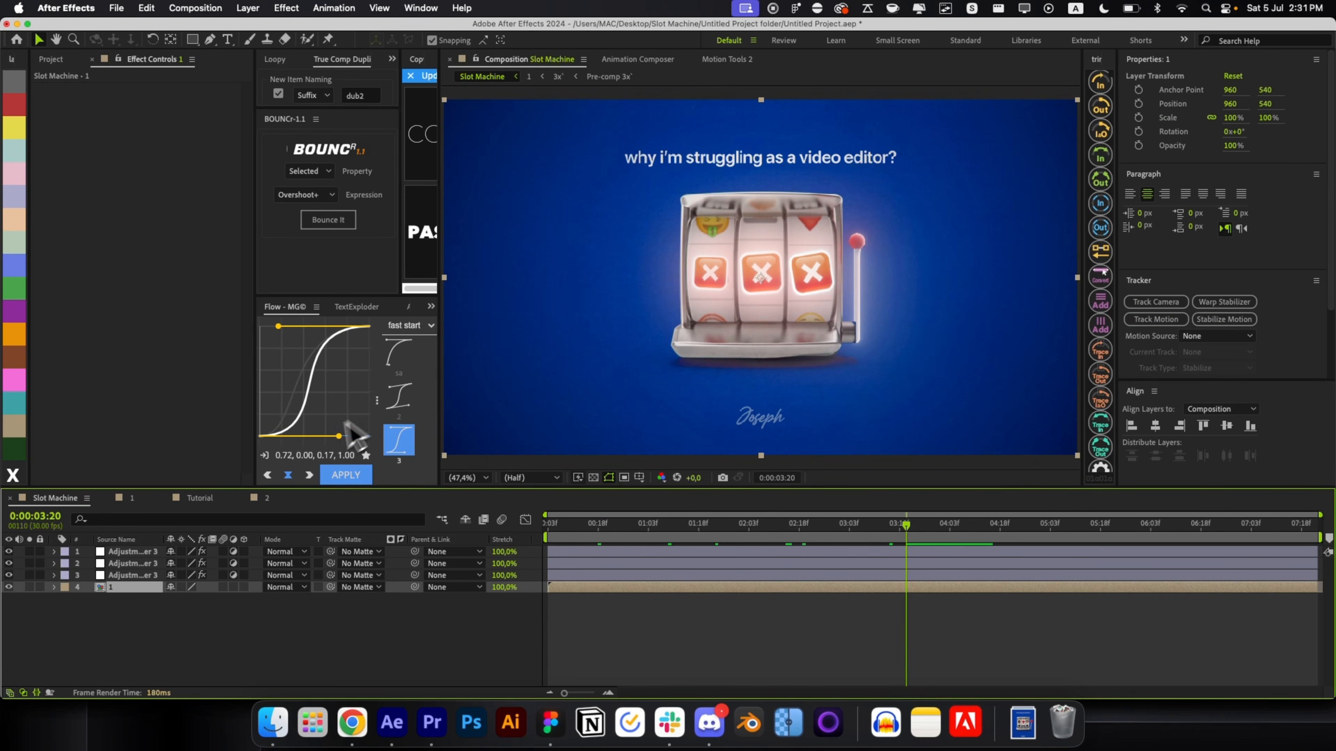
pyautogui.press('super+v')
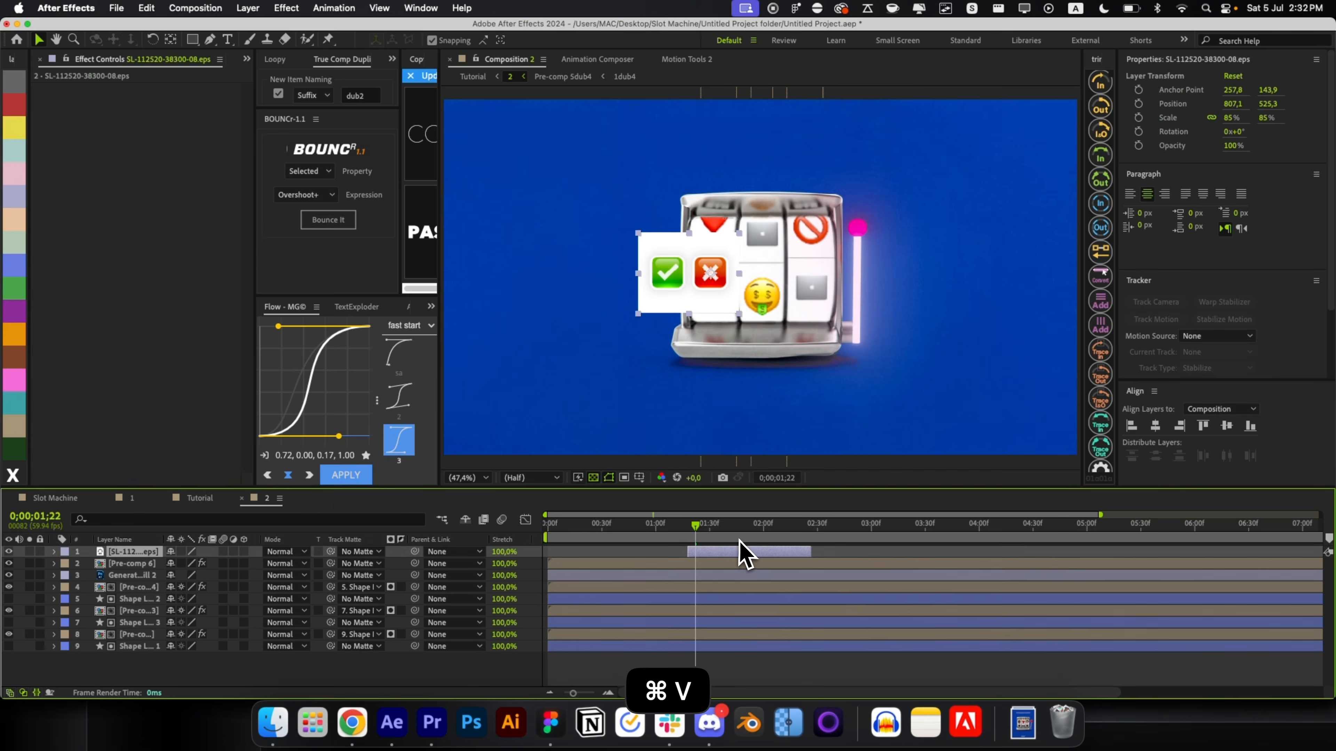
pyautogui.moveTo(739, 525); pyautogui.dragTo(756, 526)
pyautogui.moveTo(688, 284); pyautogui.dragTo(565, 298)
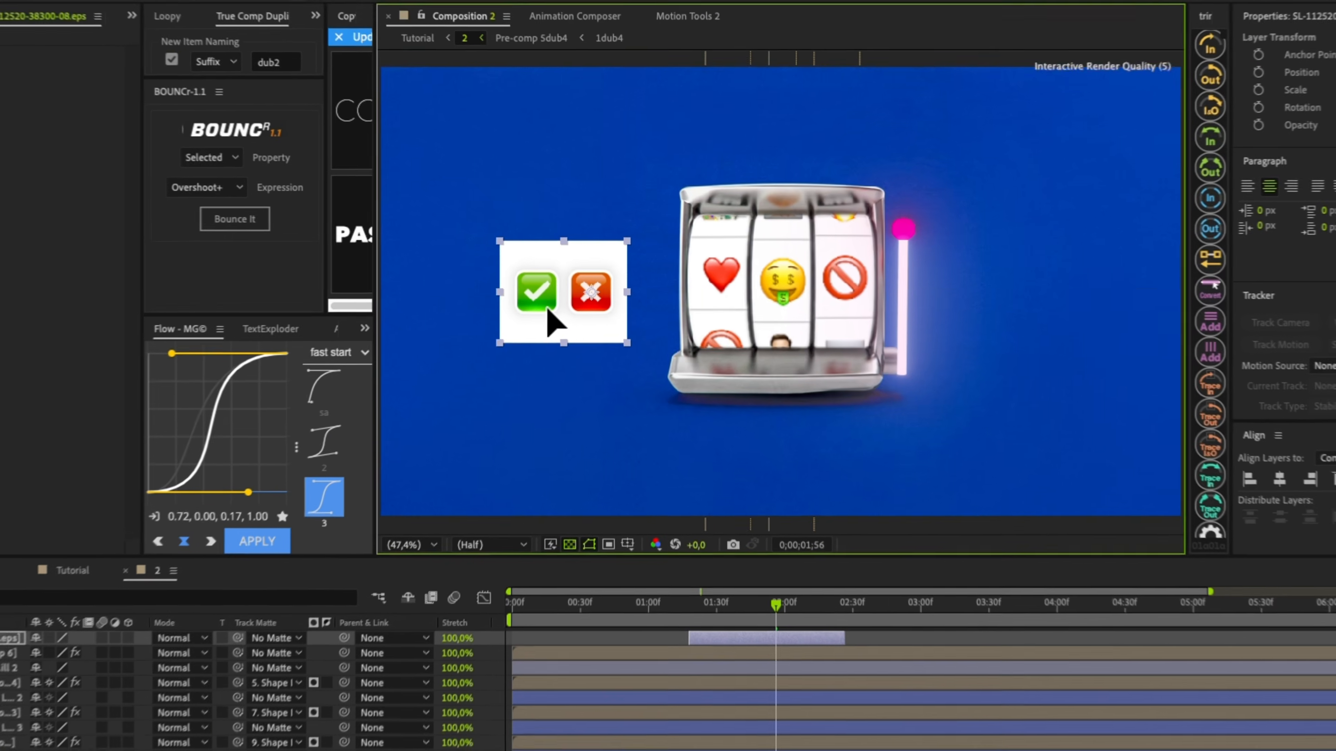
# Isolate the red cross emoji with a rounded rectangle mask that hides the check mark and white background
pyautogui.scroll(4, 526, 324)
pyautogui.moveTo(784, 315); pyautogui.dragTo(744, 323)
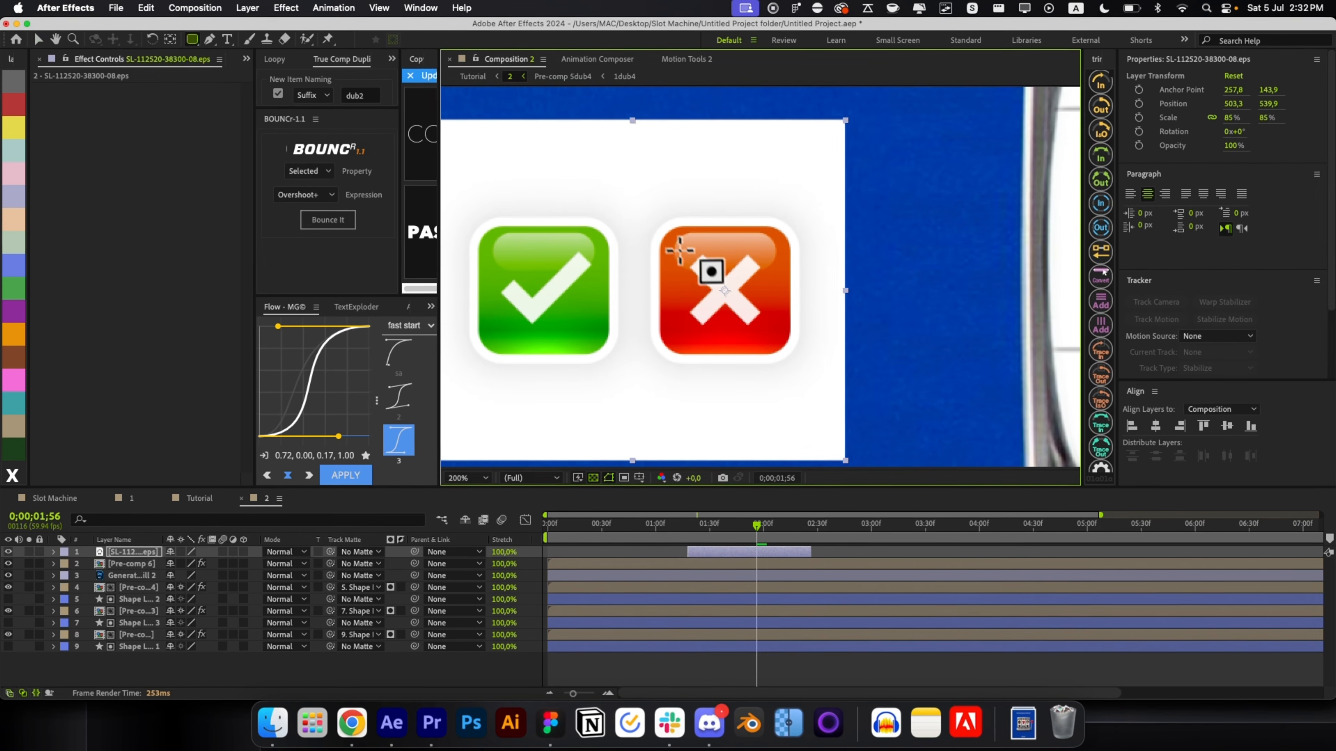
pyautogui.moveTo(653, 217); pyautogui.dragTo(804, 374)
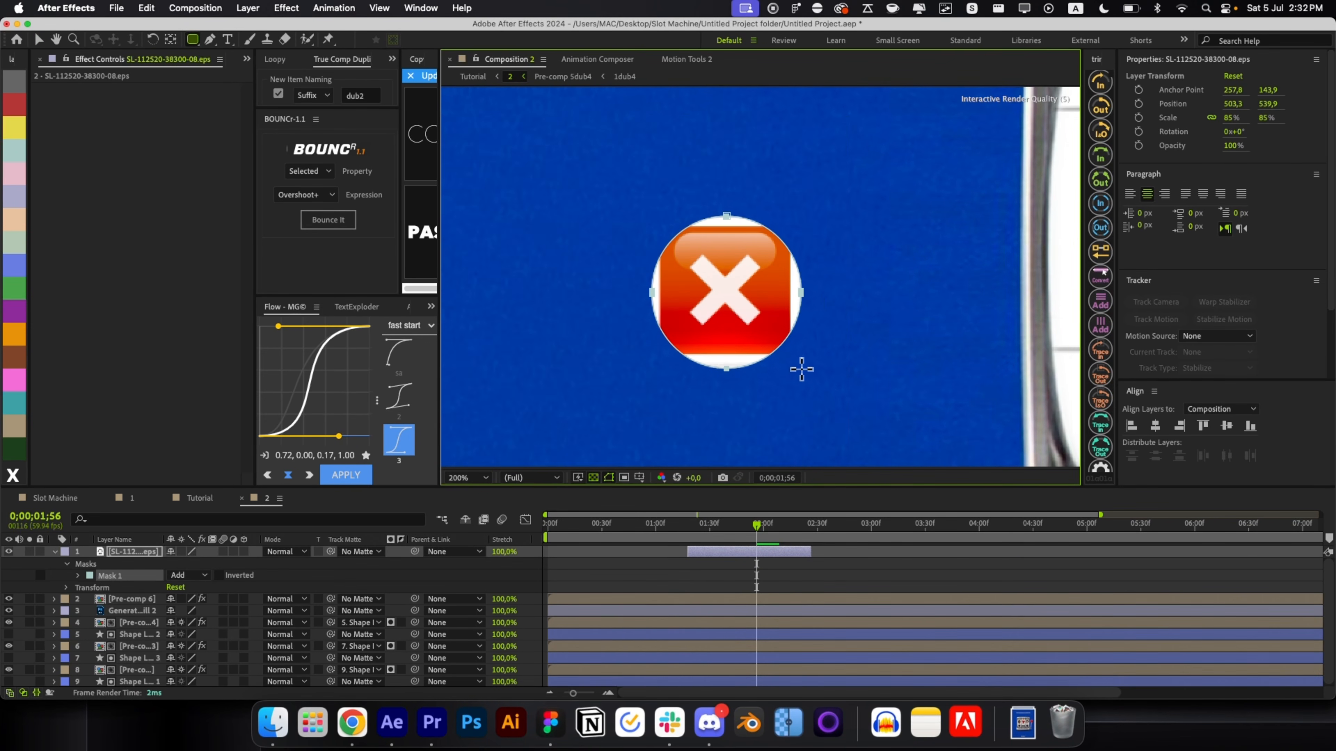
pyautogui.press('super+z')
pyautogui.moveTo(646, 203); pyautogui.dragTo(796, 348)
pyautogui.scroll(-4, 784, 370)
pyautogui.press('v')
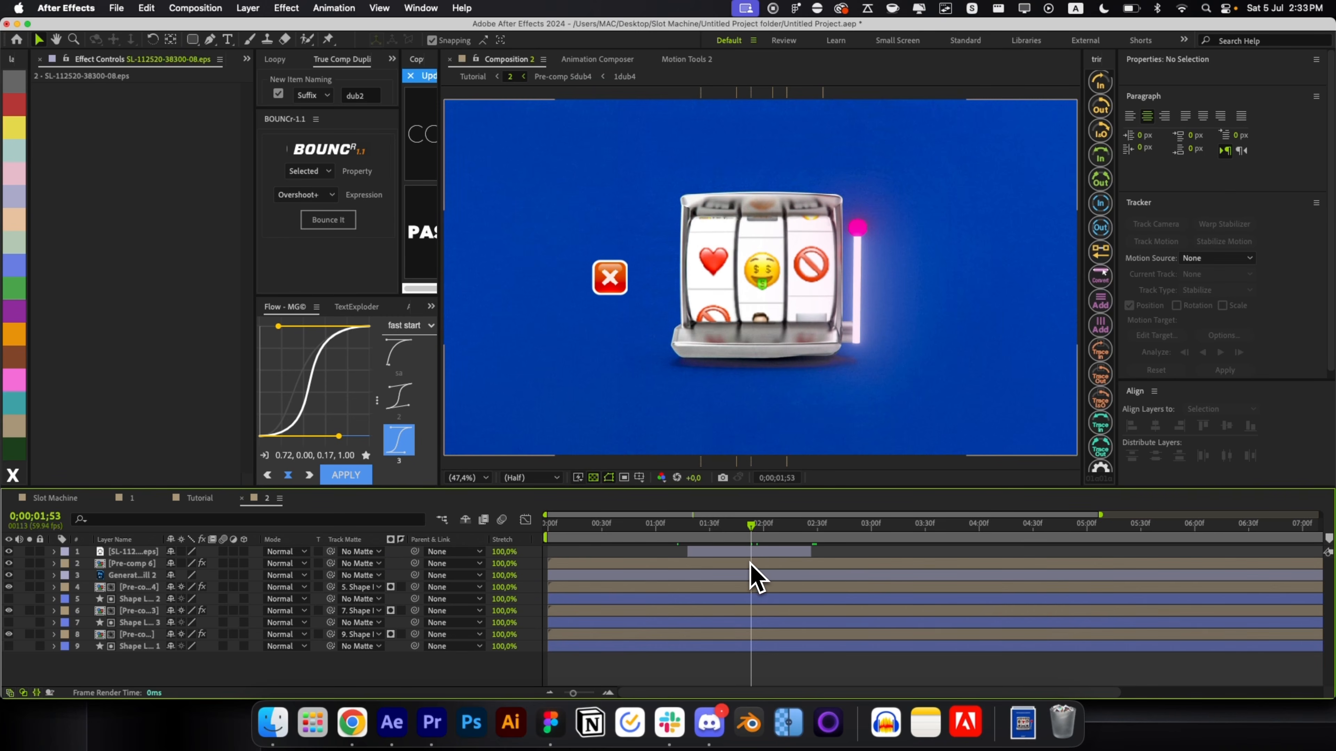
pyautogui.press('p')
pyautogui.press('t')
pyautogui.press('t')
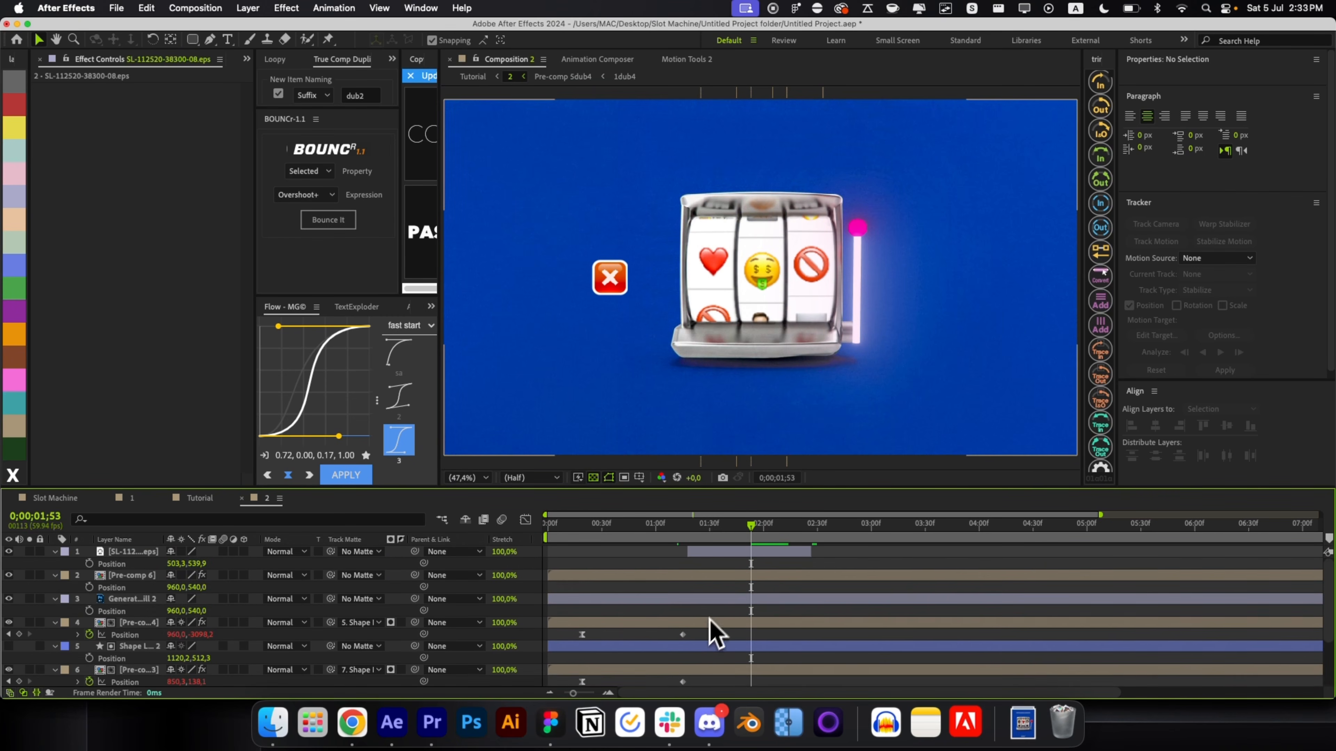
pyautogui.press('p')
pyautogui.press('p')
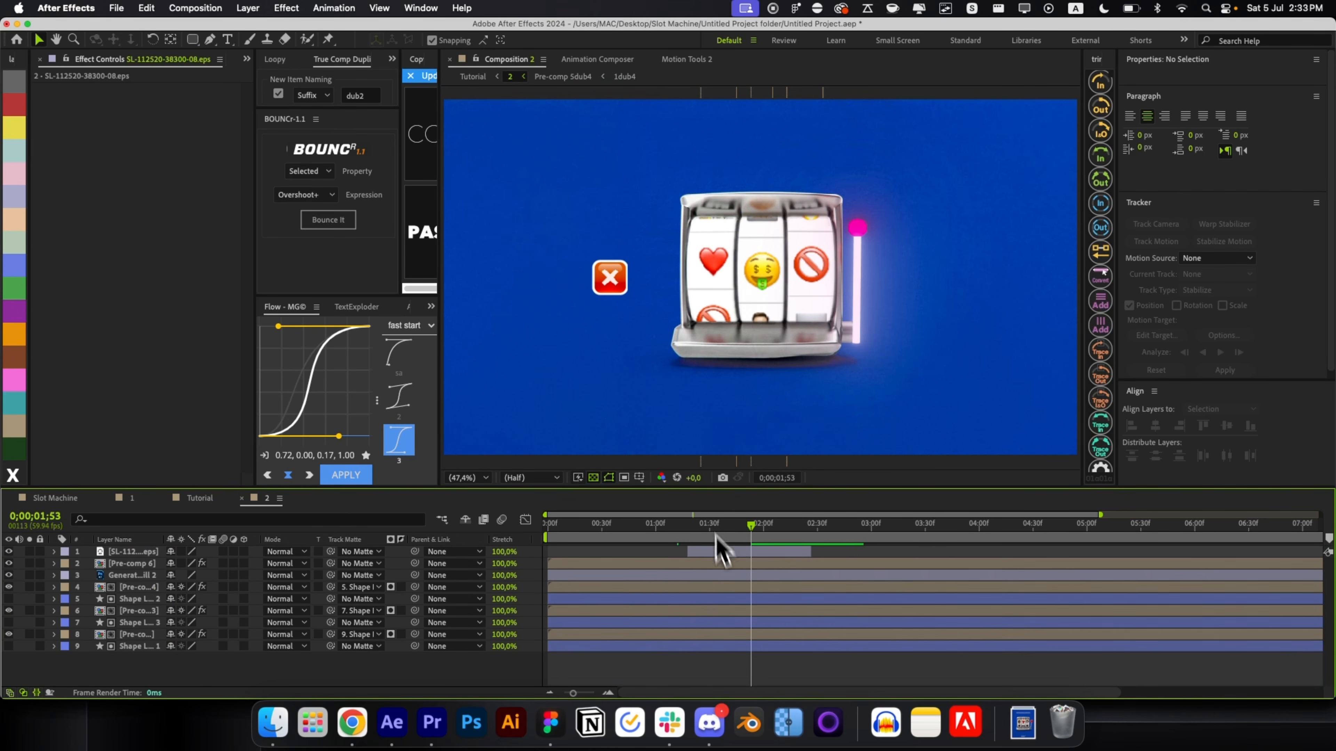
# Place the cross emoji on a reel and duplicate it twice so each of the three reels has one centered
pyautogui.scroll(2, 714, 273)
pyautogui.moveTo(618, 277); pyautogui.dragTo(921, 274)
pyautogui.press('super+d')
pyautogui.press('super+d')
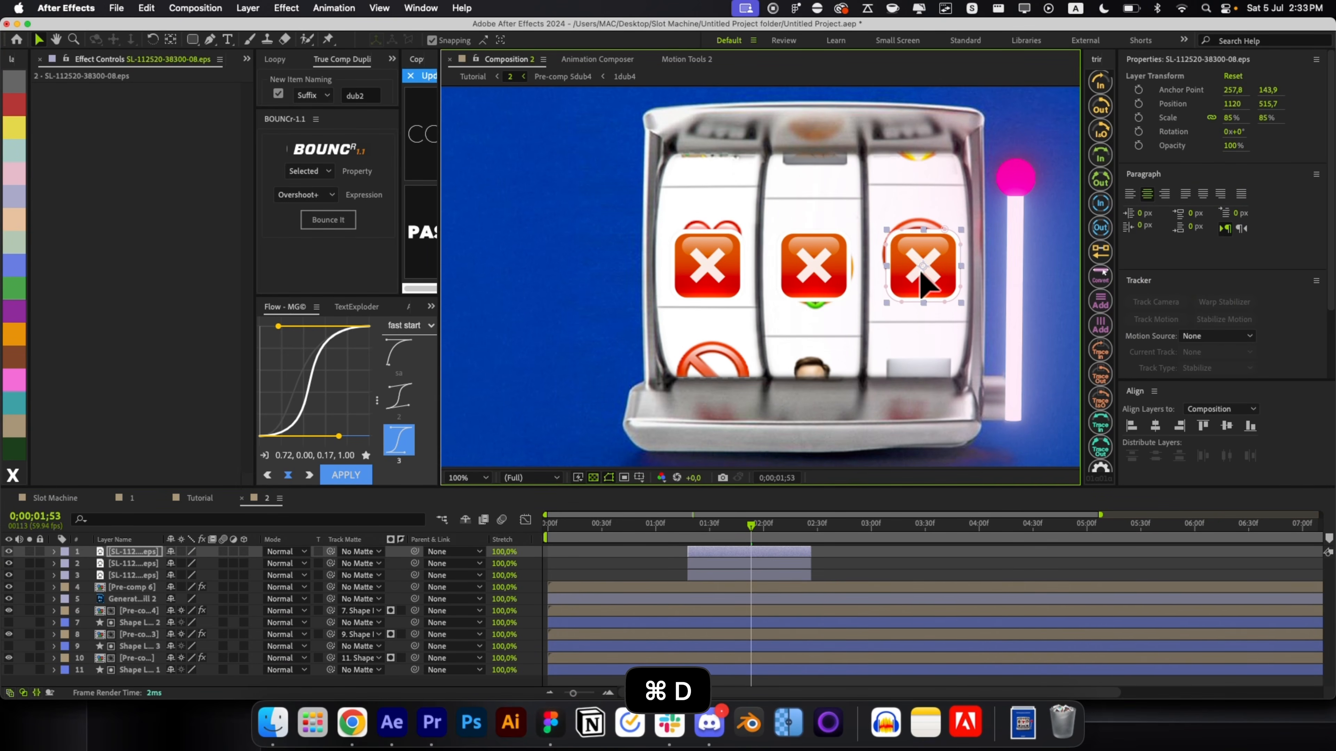
# Add Scale and Rotation keyframes to all three cross layers at their start, 0;00;01;18
pyautogui.click(740, 575)
pyautogui.moveTo(702, 528); pyautogui.dragTo(687, 540)
pyautogui.keyDown('shift'); pyautogui.click(713, 552); pyautogui.keyUp('shift')
pyautogui.press('r')
pyautogui.hotkey('shift', 's')
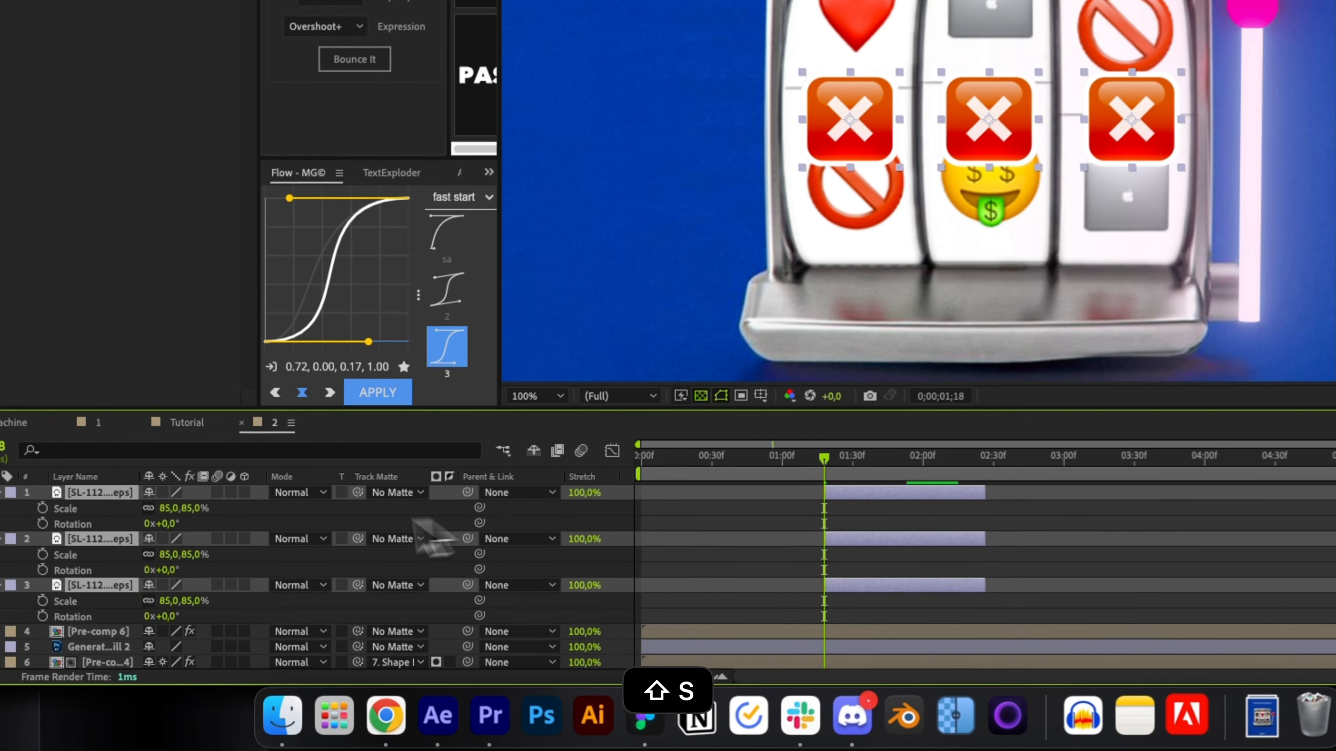
pyautogui.click(43, 508)
pyautogui.click(42, 524)
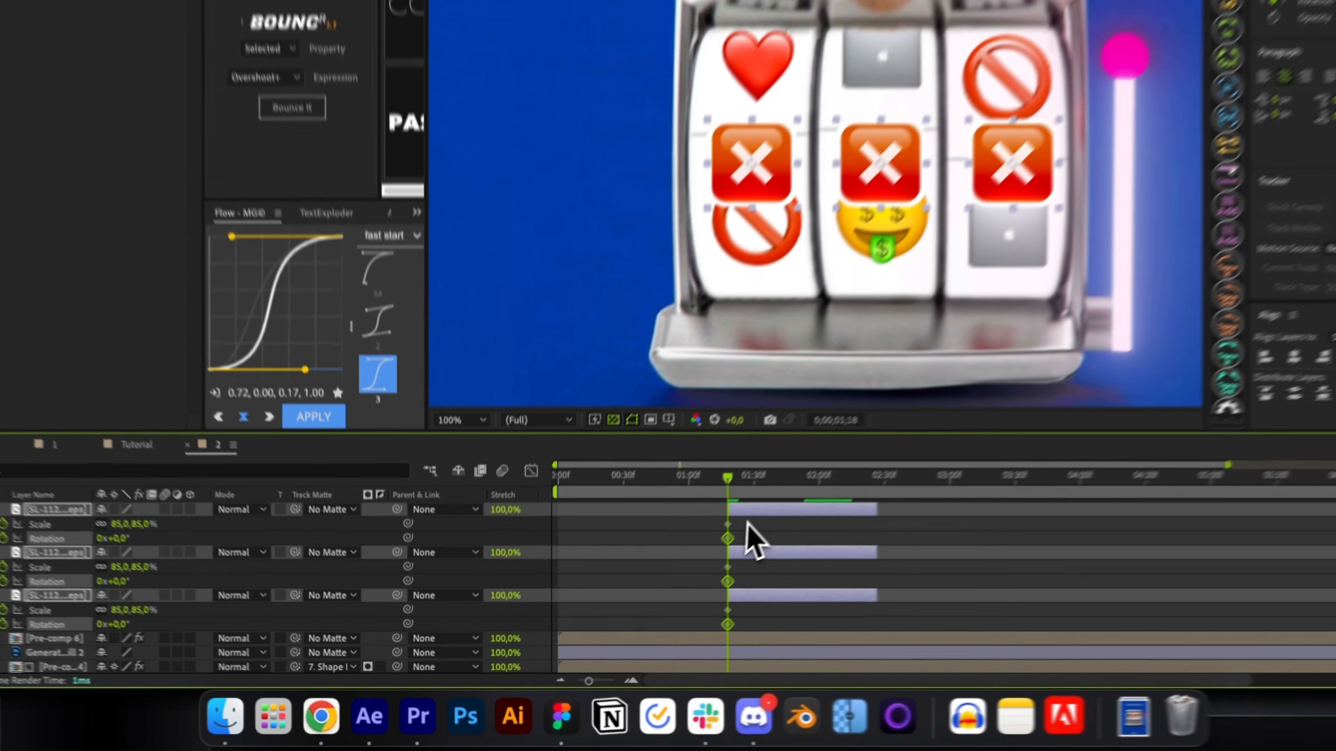
# Add matching Scale and Rotation keyframes to the three cross layers 20 frames further on, at 0;00;01;38
pyautogui.press('super+shift+Right')
pyautogui.press('super+shift+Right')
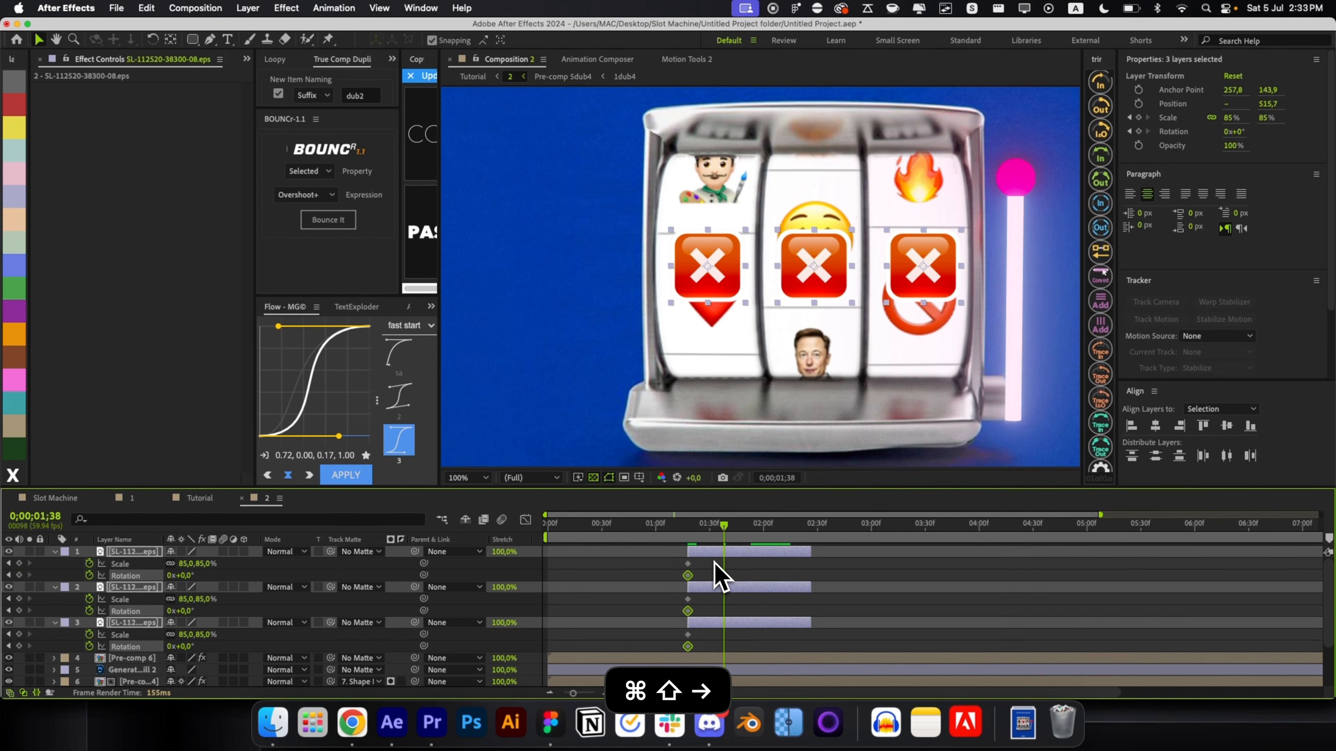
pyautogui.scroll(-1, 714, 564)
pyautogui.moveTo(19, 552); pyautogui.dragTo(19, 635)
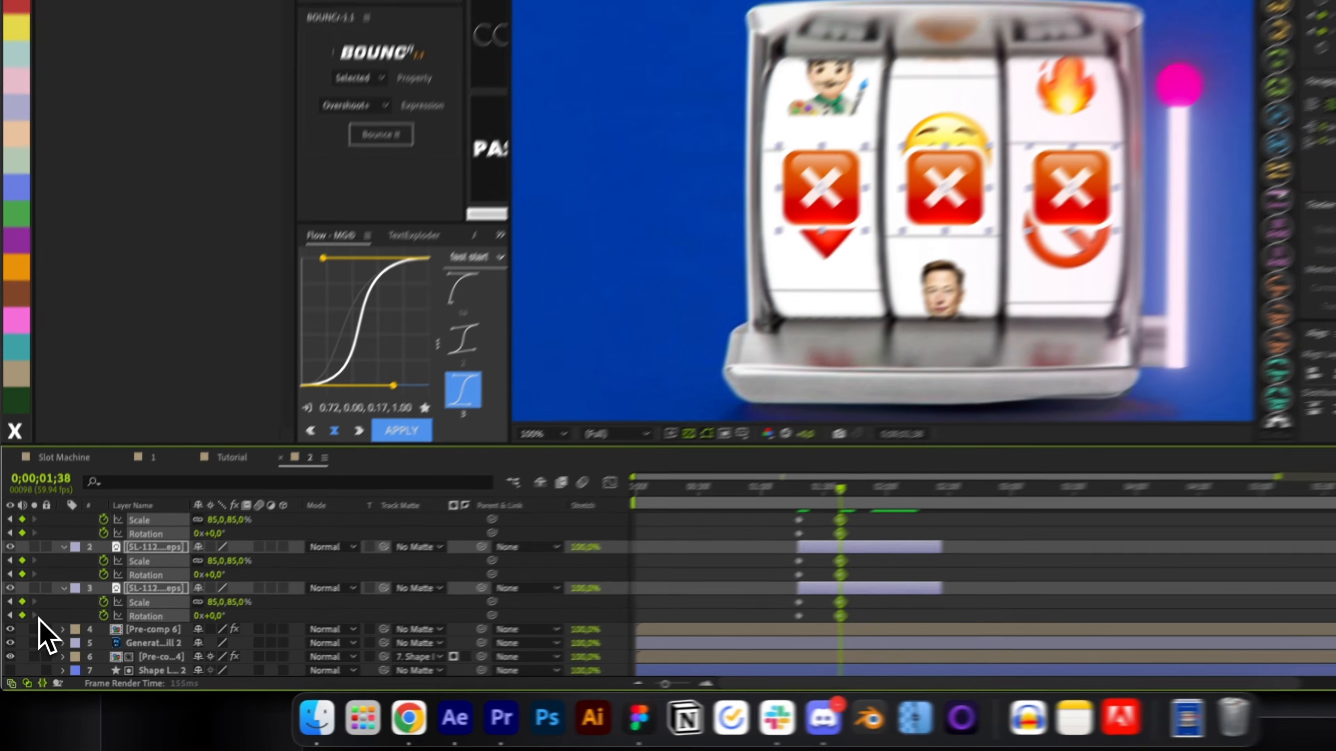
# Set the three cross layers' first keyframes to 12° Rotation and 0% Scale
pyautogui.press('j')
pyautogui.click(895, 576)
pyautogui.scroll(1, 825, 569)
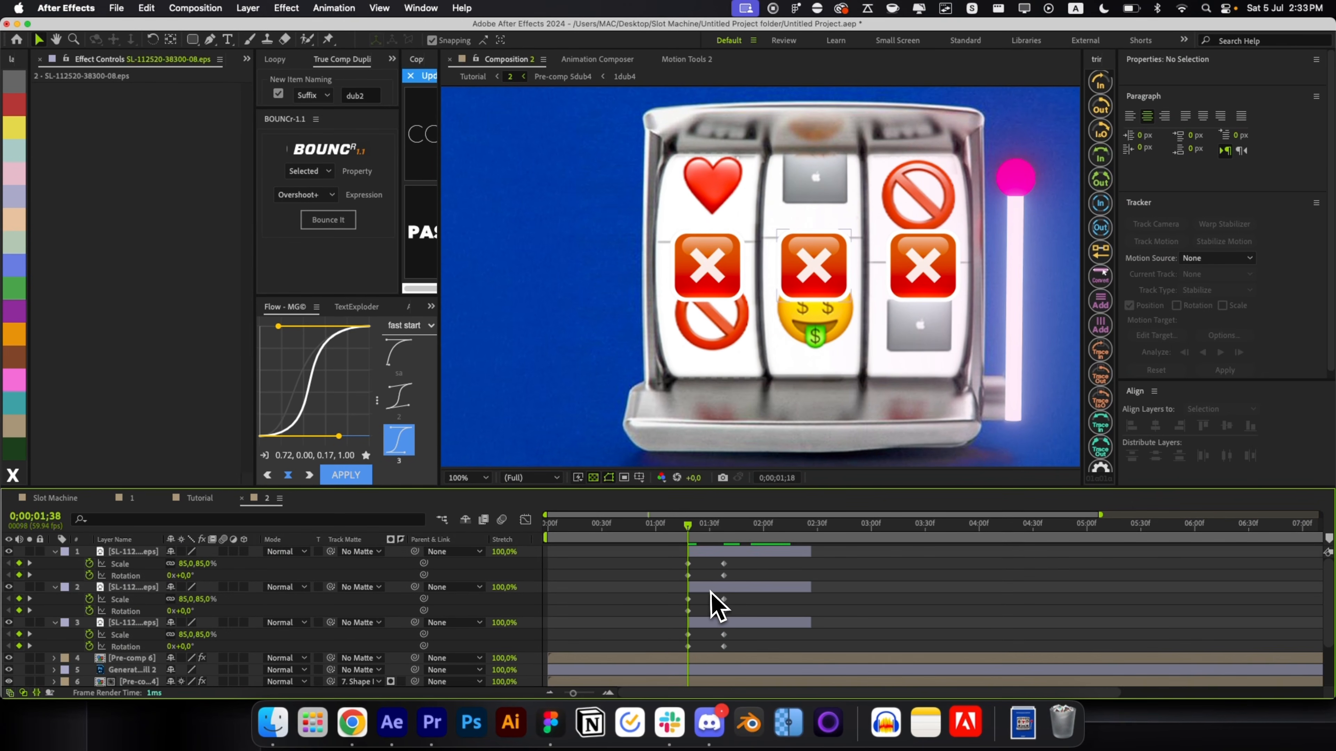
pyautogui.click(147, 554)
pyautogui.keyDown('shift'); pyautogui.click(134, 622); pyautogui.keyUp('shift')
pyautogui.click(184, 576)
pyautogui.write('12')
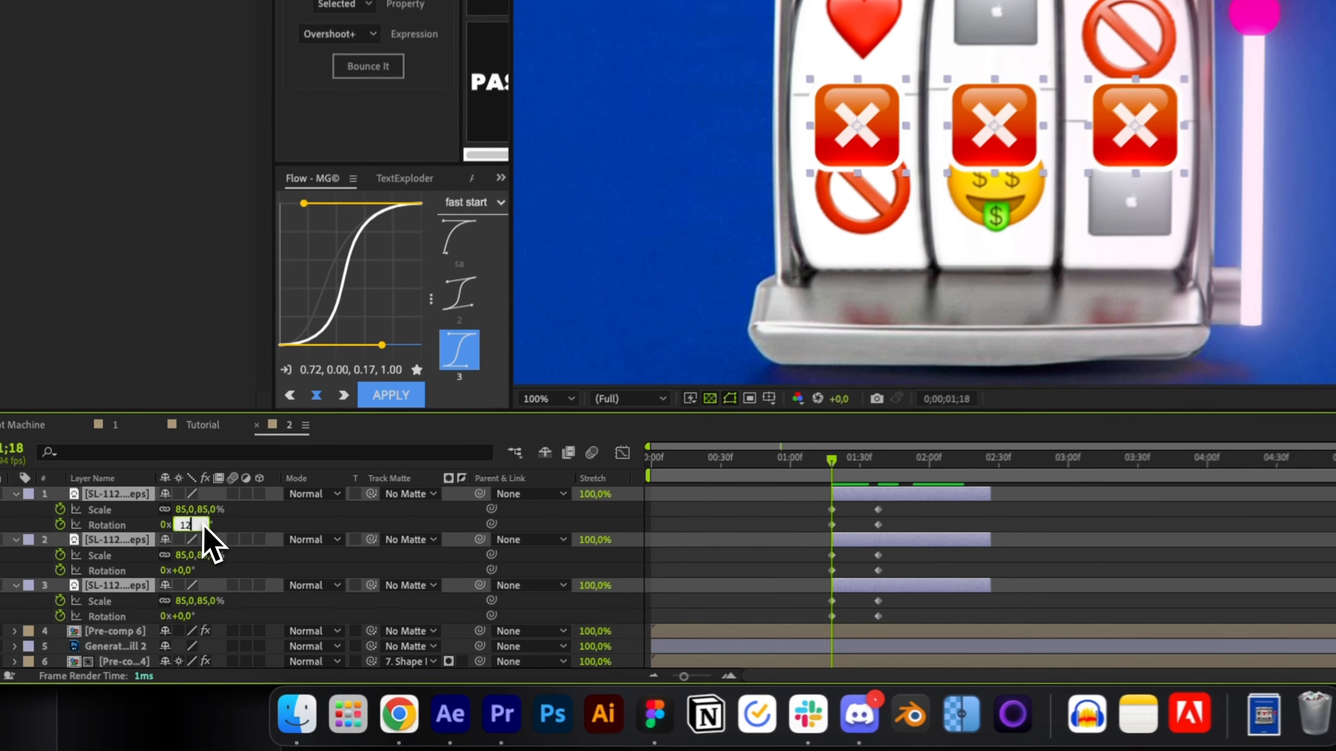
pyautogui.click(210, 509)
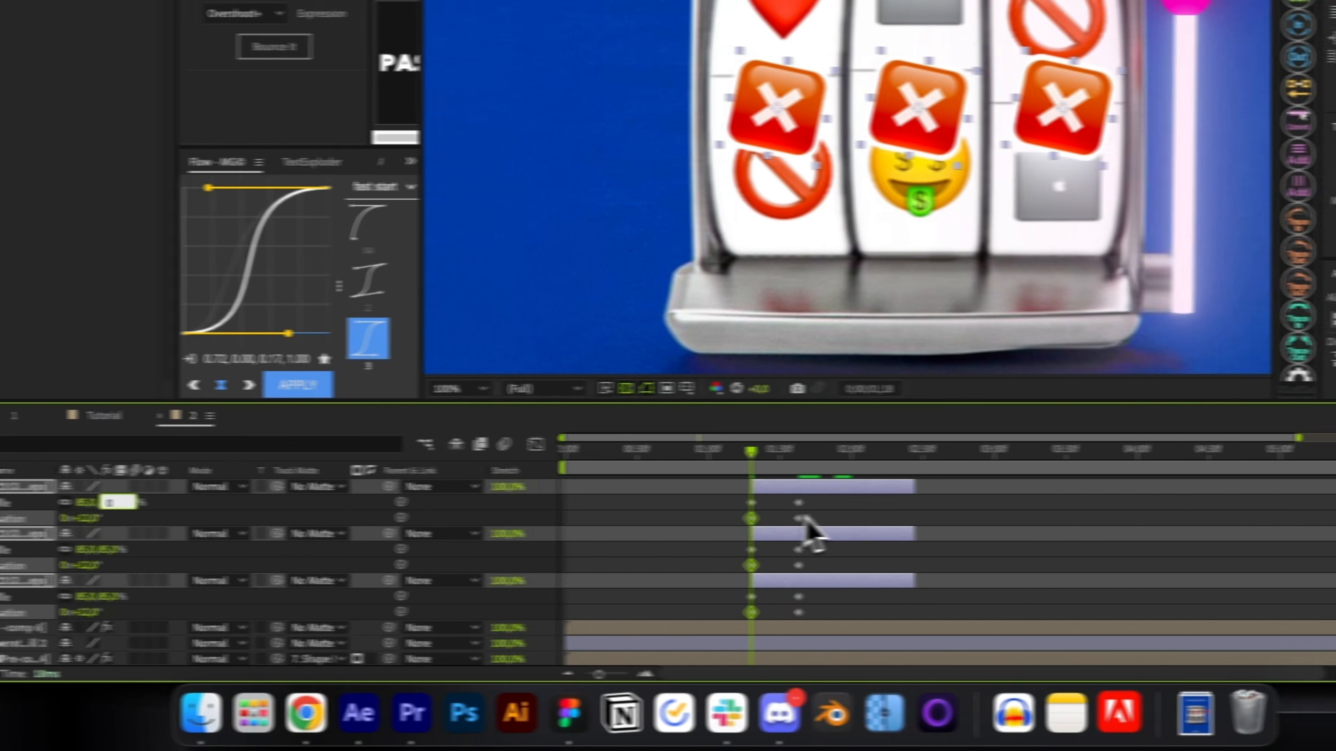
pyautogui.press('Return')
# Apply the BOUNCr Overshoot+ expression to the Scale and Rotation keyframes of all three cross layers
pyautogui.moveTo(906, 506); pyautogui.dragTo(831, 588)
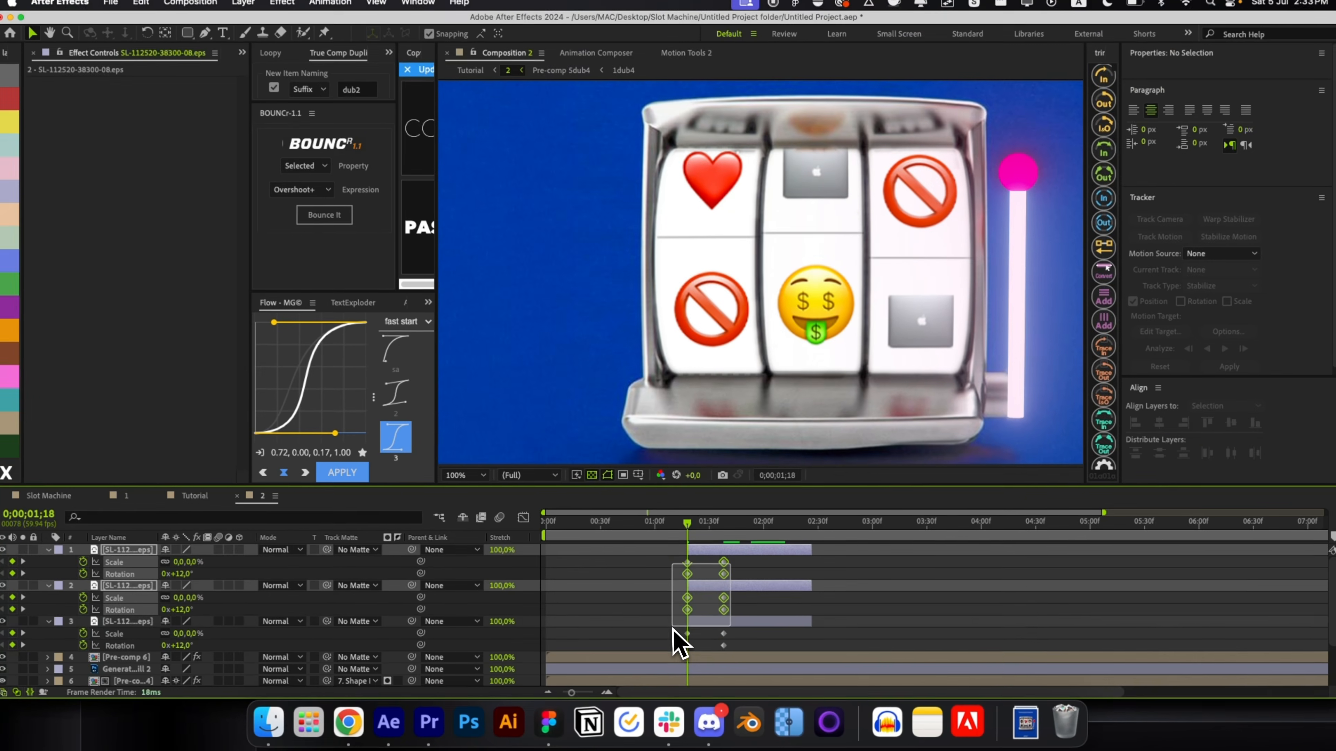
pyautogui.moveTo(673, 628); pyautogui.dragTo(673, 649)
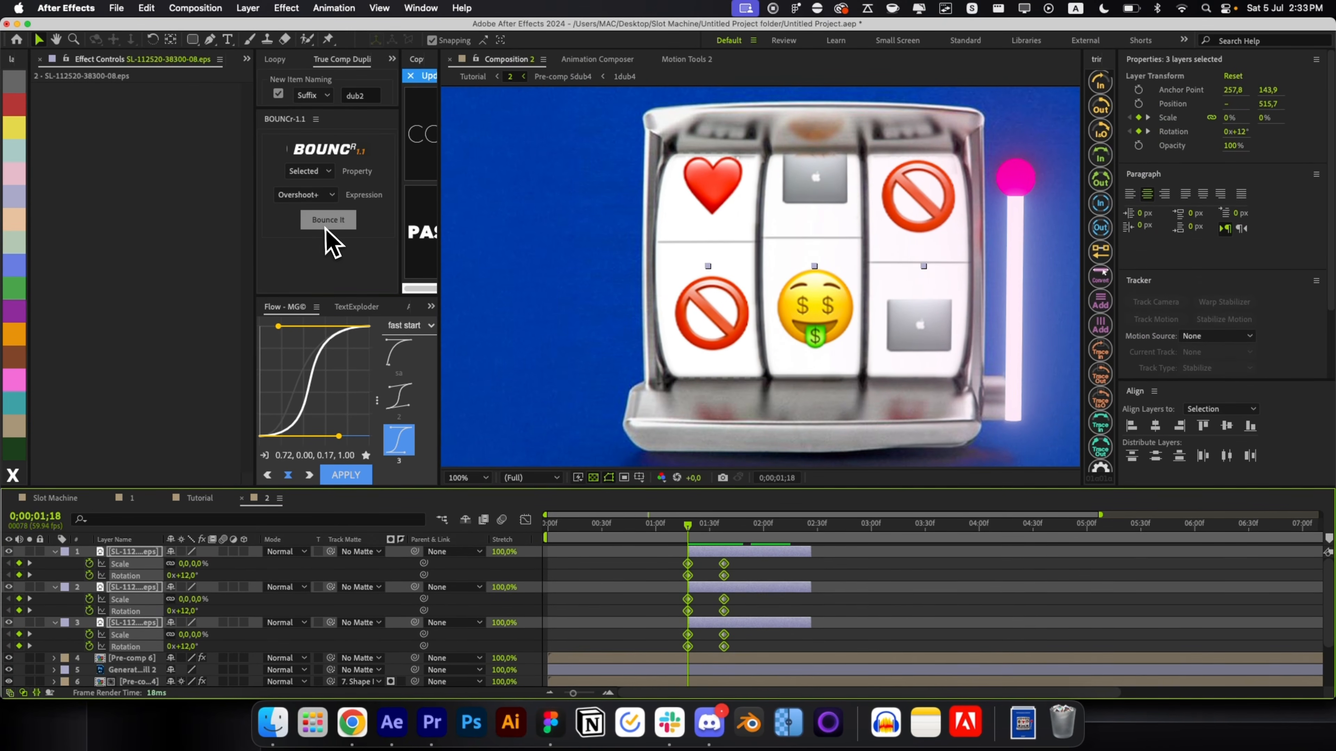
pyautogui.click(325, 228)
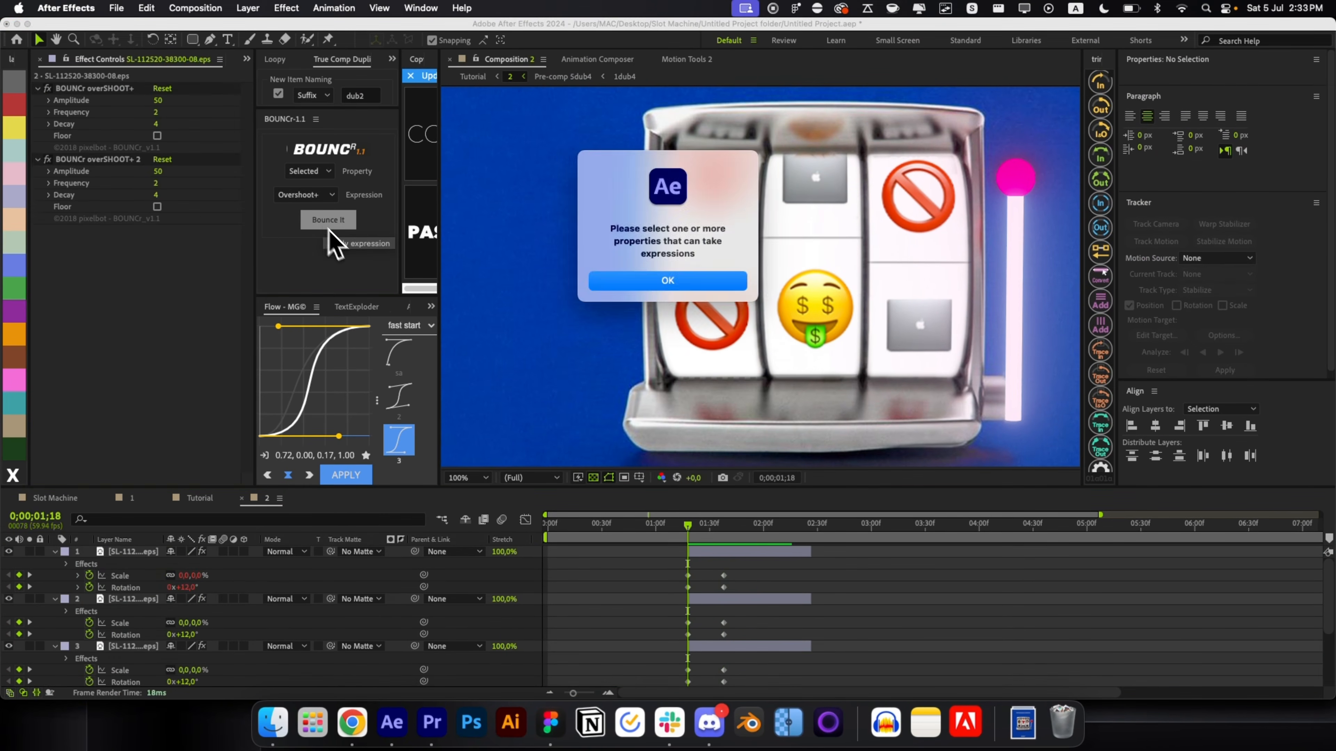
pyautogui.press('Return')
pyautogui.press('Return')
pyautogui.moveTo(744, 621); pyautogui.dragTo(652, 684)
pyautogui.click(326, 226)
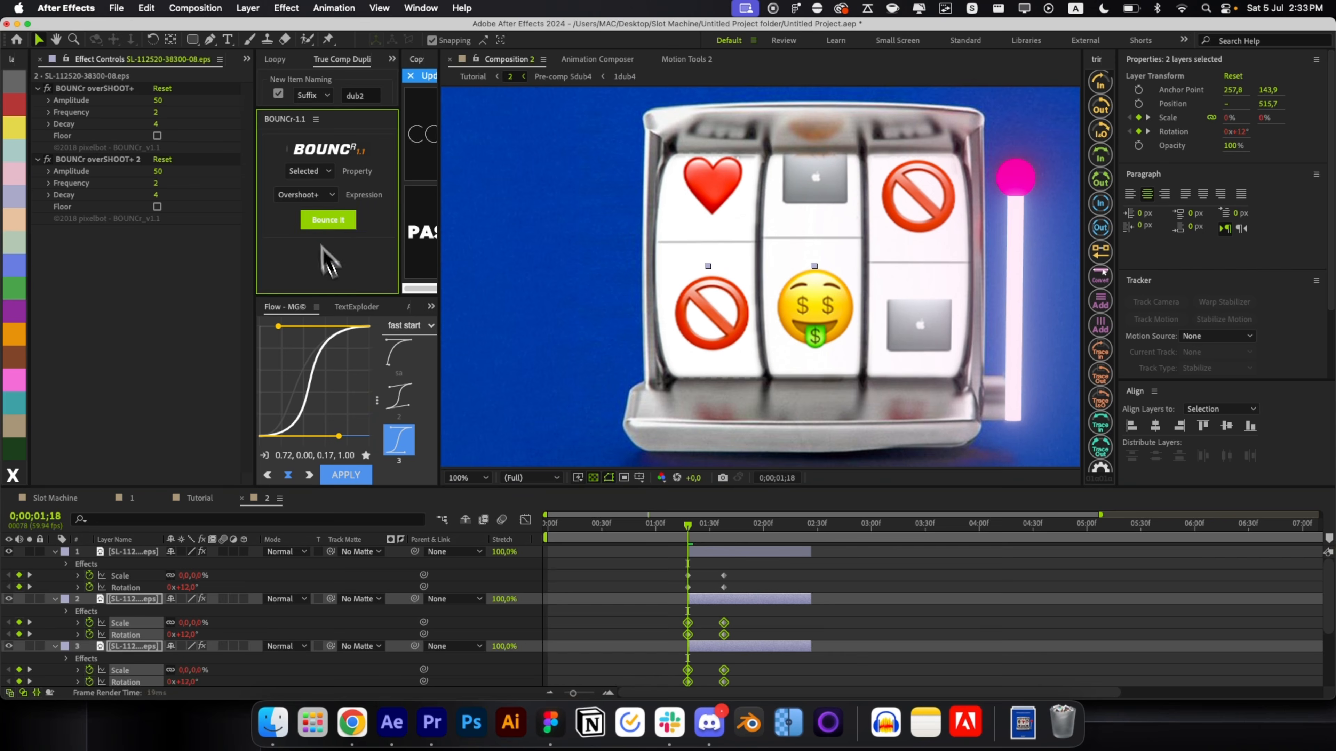
# Stagger the three cross layers with the Motion Tools Sequence command at offset 3 and step 1, and scrub through their pop-in
pyautogui.click(736, 612)
pyautogui.press('u')
pyautogui.click(736, 578)
pyautogui.keyDown('shift'); pyautogui.click(721, 553); pyautogui.keyUp('shift')
pyautogui.click(685, 60)
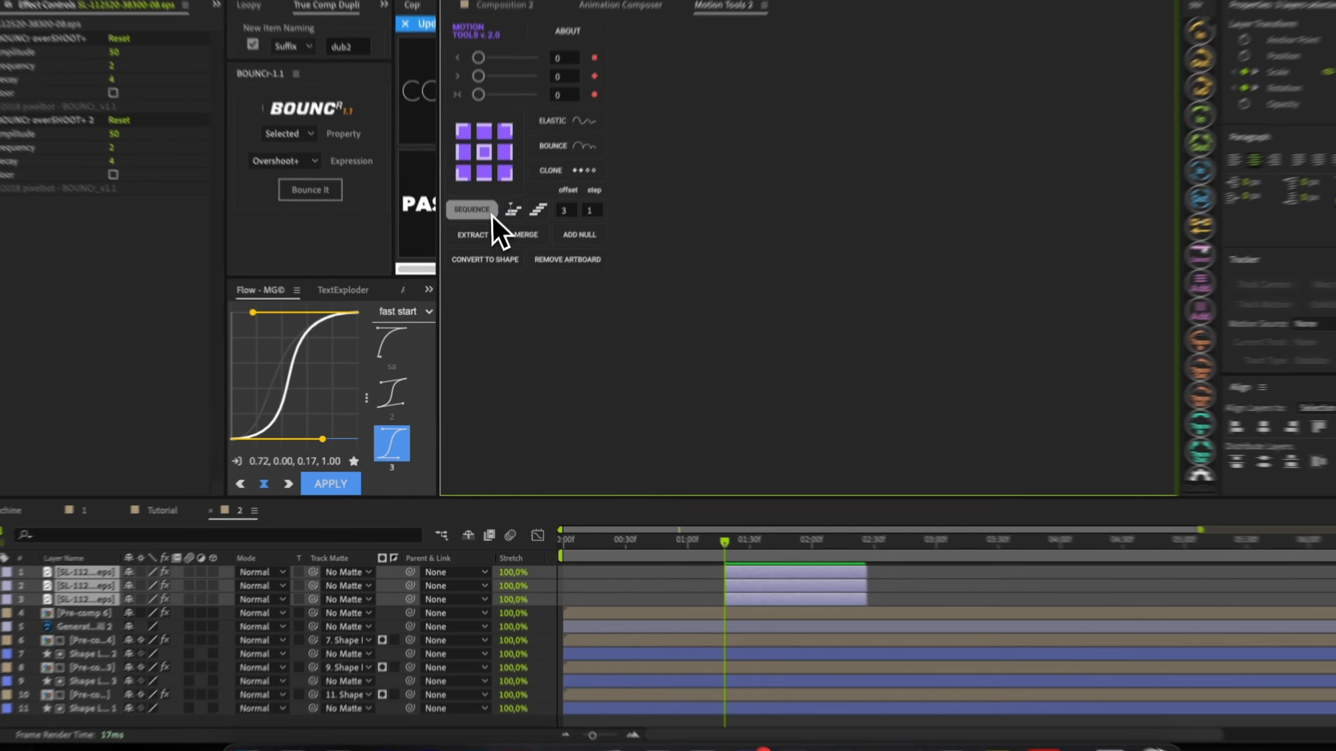
pyautogui.click(469, 237)
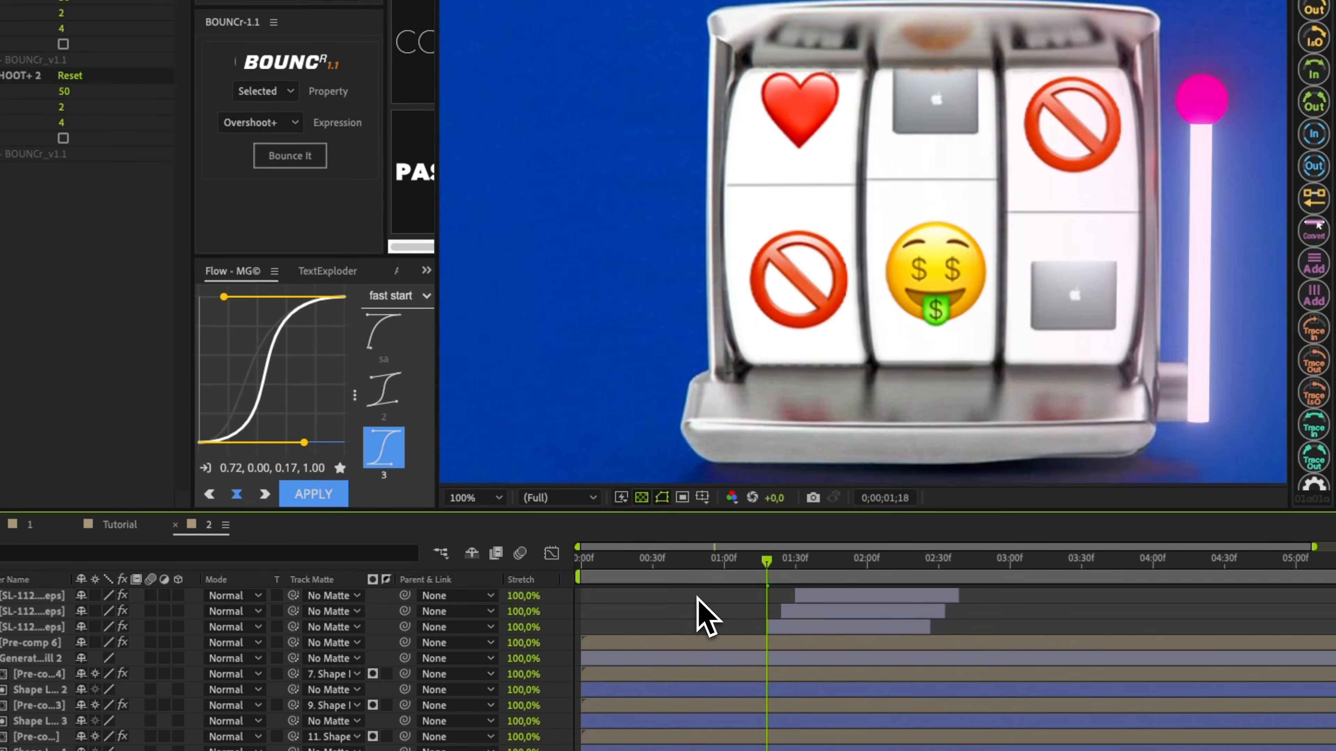
pyautogui.hotkey('alt', '/')
pyautogui.moveTo(766, 566); pyautogui.dragTo(773, 569)
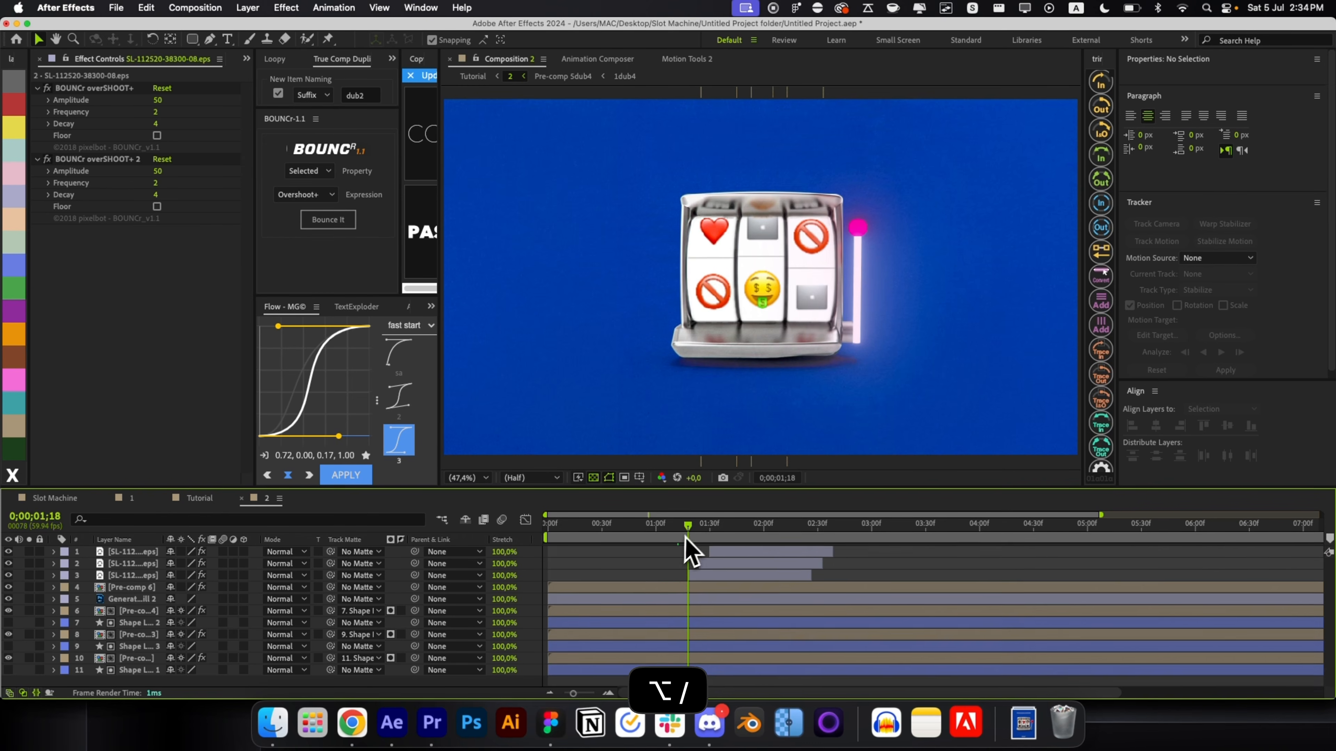
pyautogui.moveTo(694, 542); pyautogui.dragTo(799, 548)
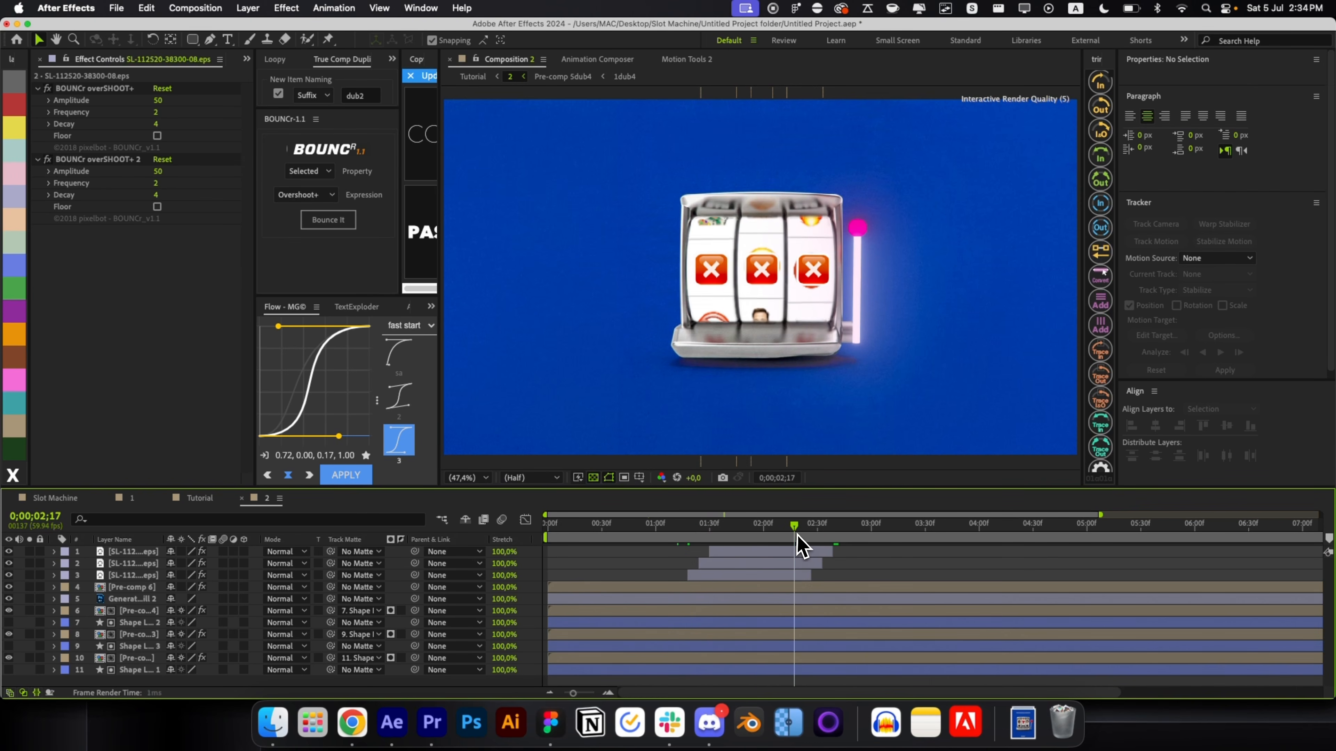
# Extend the three cross layers' durations, and add CC RepeTile with 400 expansion on every side plus Deep Glow to the first reel's cross
pyautogui.click(808, 579)
pyautogui.hotkey('alt', 'space')
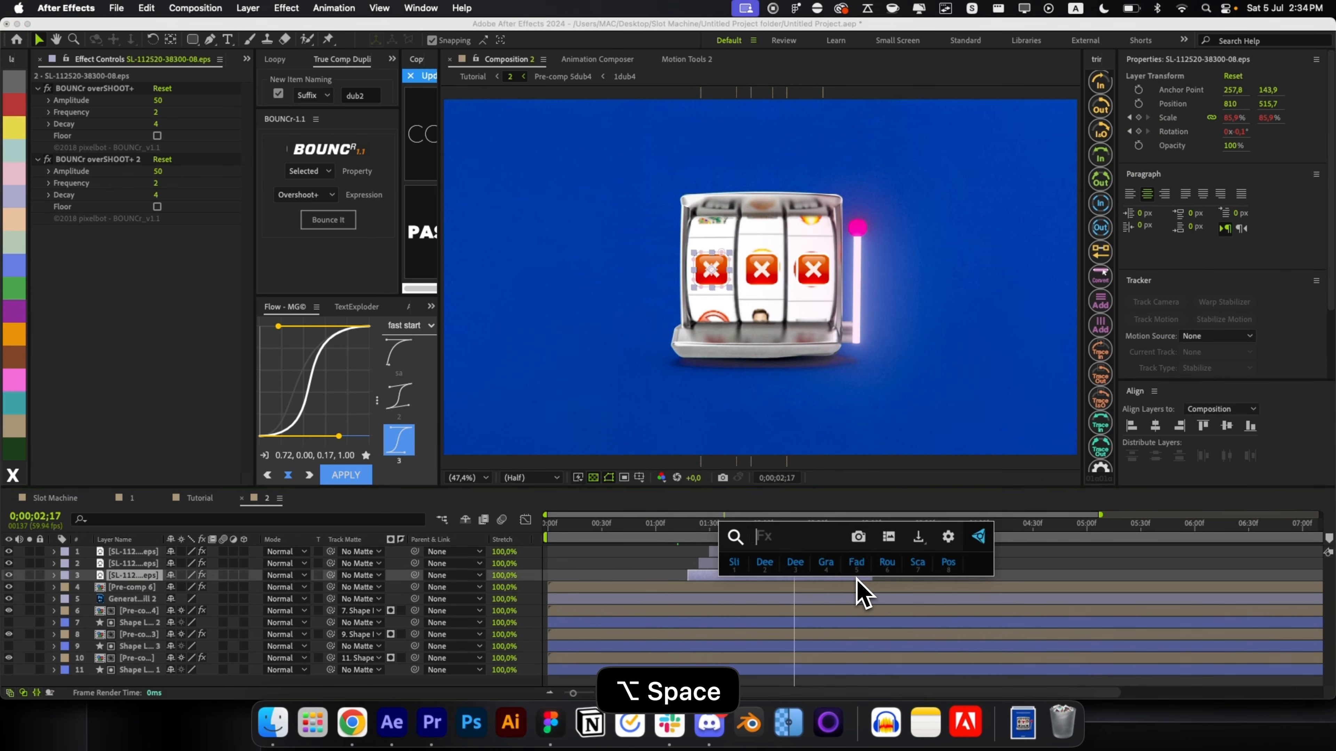
pyautogui.press('Return')
pyautogui.press('super+z')
pyautogui.hotkey('alt', 'space')
pyautogui.press('Return')
pyautogui.hotkey('alt', 'space')
pyautogui.press('Return')
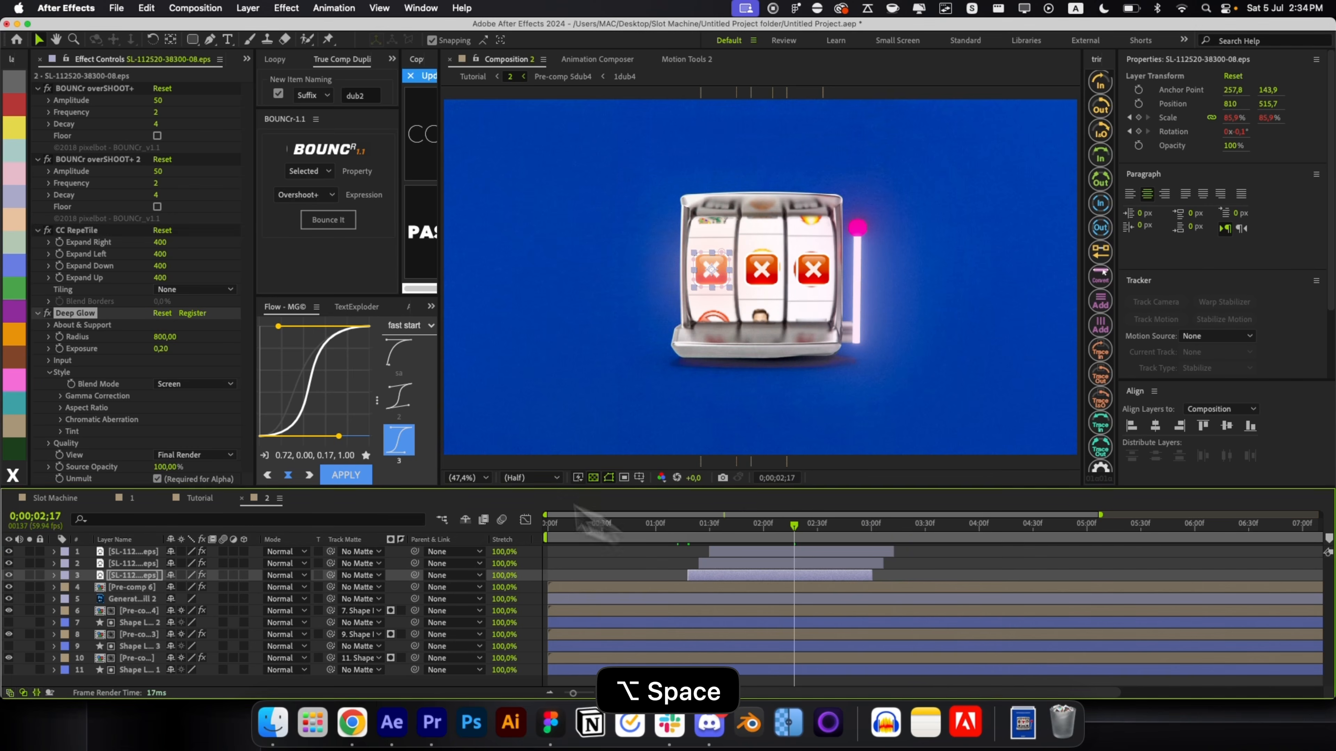
# Copy CC RepeTile and Deep Glow onto the other two cross layers and preview the composition from the start
pyautogui.keyDown('super'); pyautogui.click(96, 232); pyautogui.keyUp('super')
pyautogui.press('super+c')
pyautogui.click(775, 563)
pyautogui.keyDown('shift'); pyautogui.click(775, 551); pyautogui.keyUp('shift')
pyautogui.press('super+v')
pyautogui.click(978, 561)
pyautogui.moveTo(794, 527); pyautogui.dragTo(761, 543)
pyautogui.press('Home')
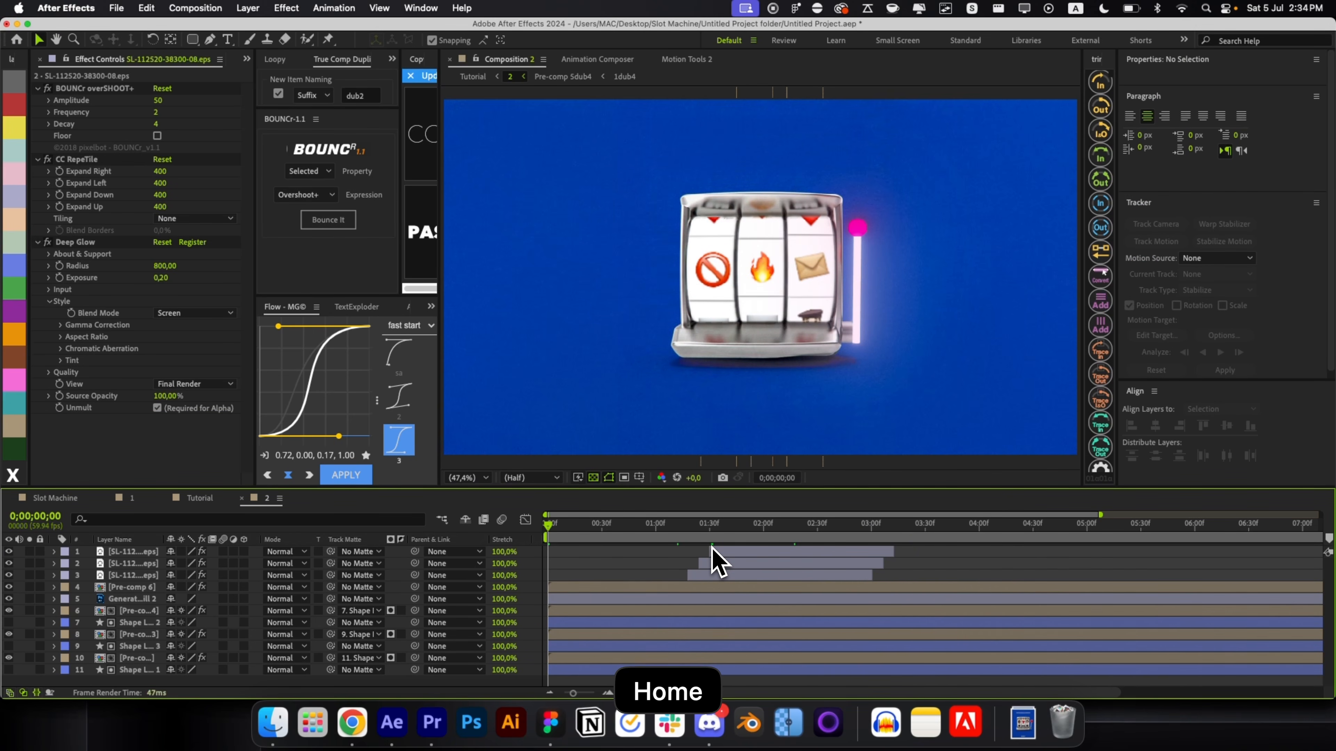
pyautogui.press('space')
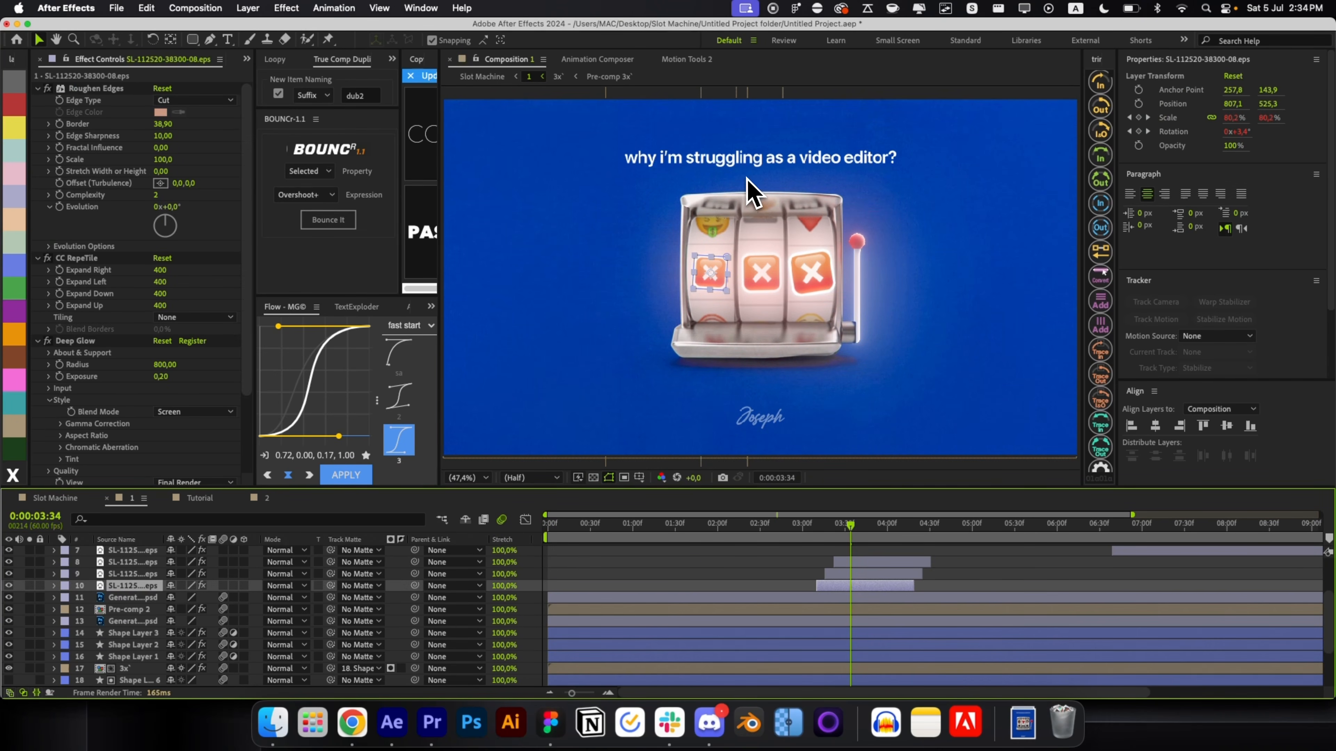
# Examine the signature text and the second set of cross layers in finished composition 1, scrubbing to about 0:00:06:08
pyautogui.click(768, 579)
pyautogui.click(762, 419)
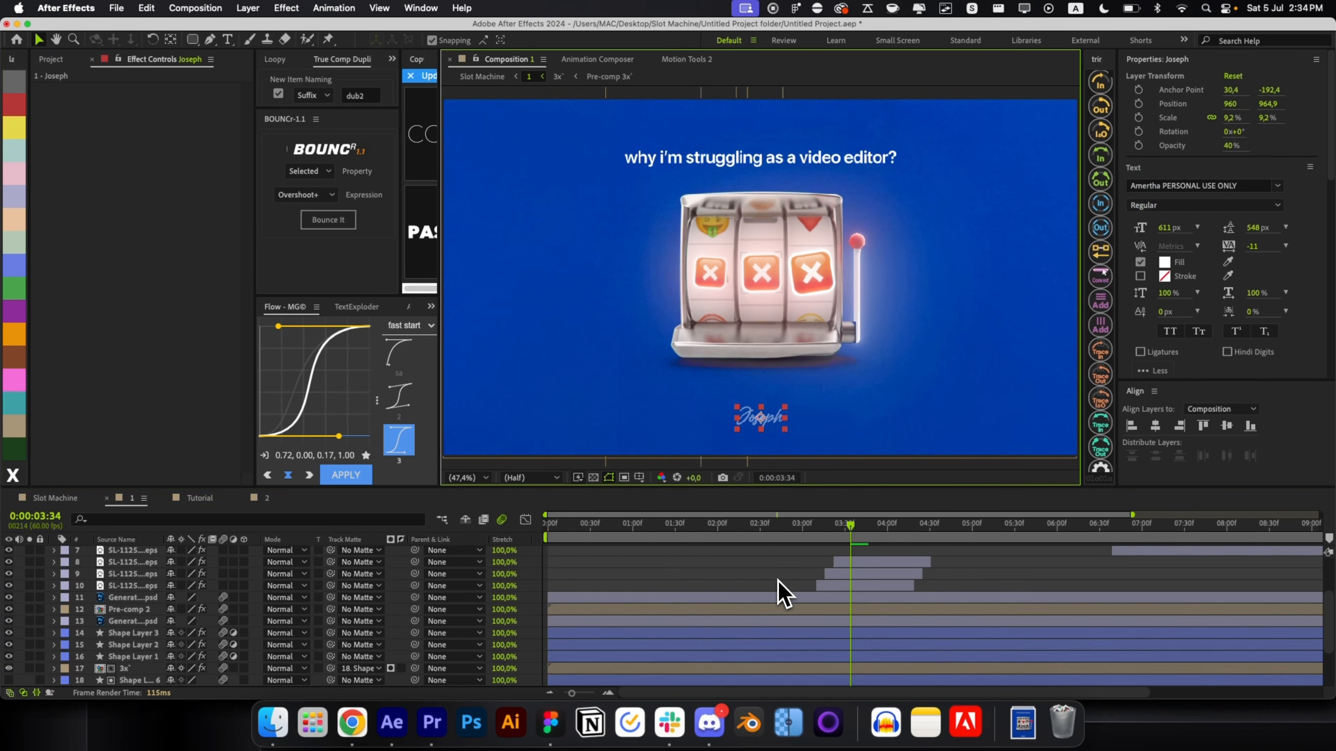
pyautogui.click(781, 593)
pyautogui.moveTo(850, 552); pyautogui.dragTo(1043, 557)
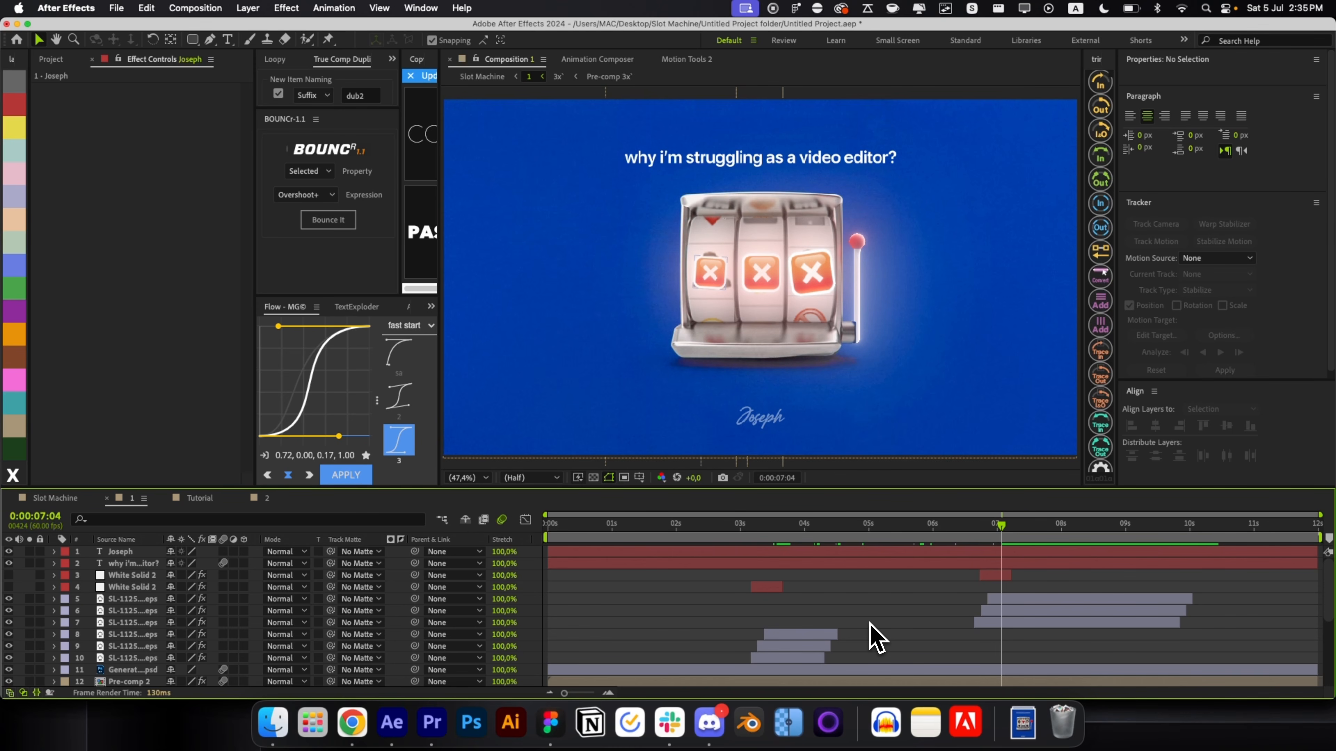
pyautogui.click(942, 537)
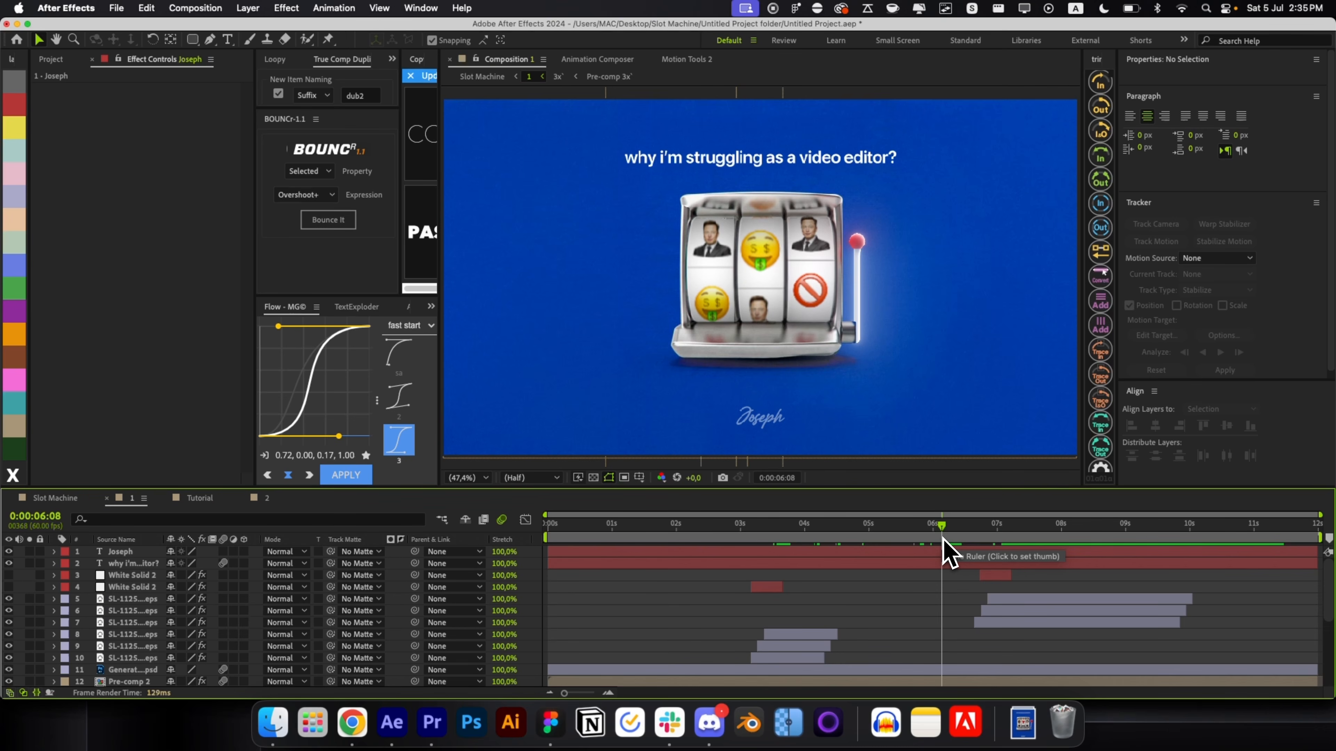